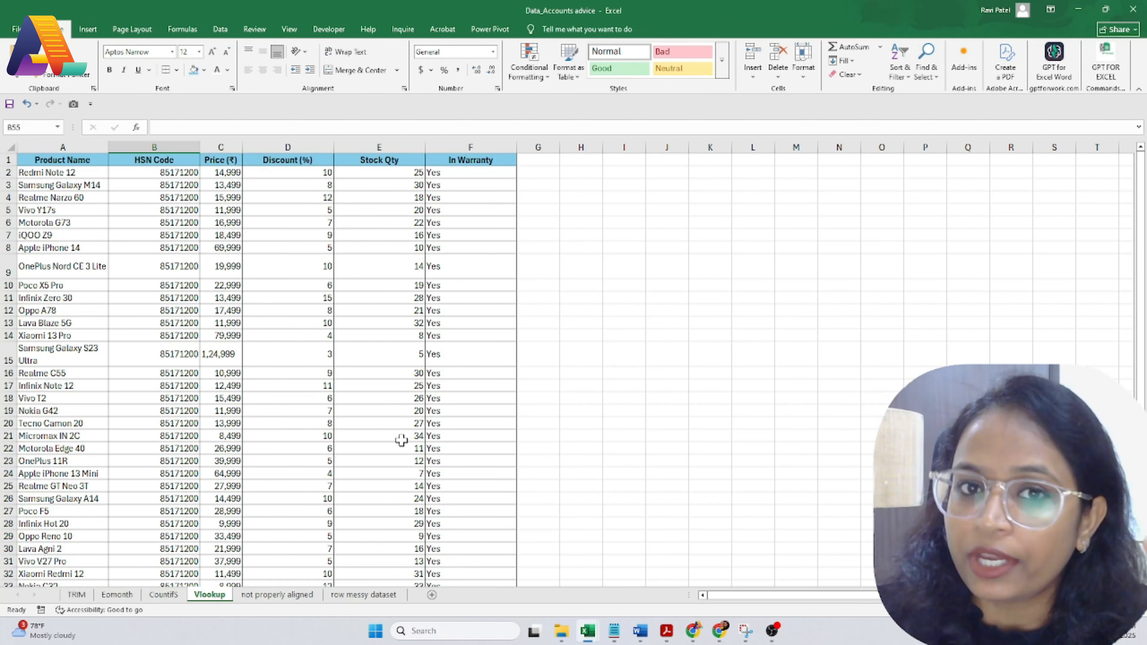
Step: Begin =VLOOKUP(A52,A2 in B52 to look up the OnePlus Nord N30 price
scroll(401, 439, down, 9)
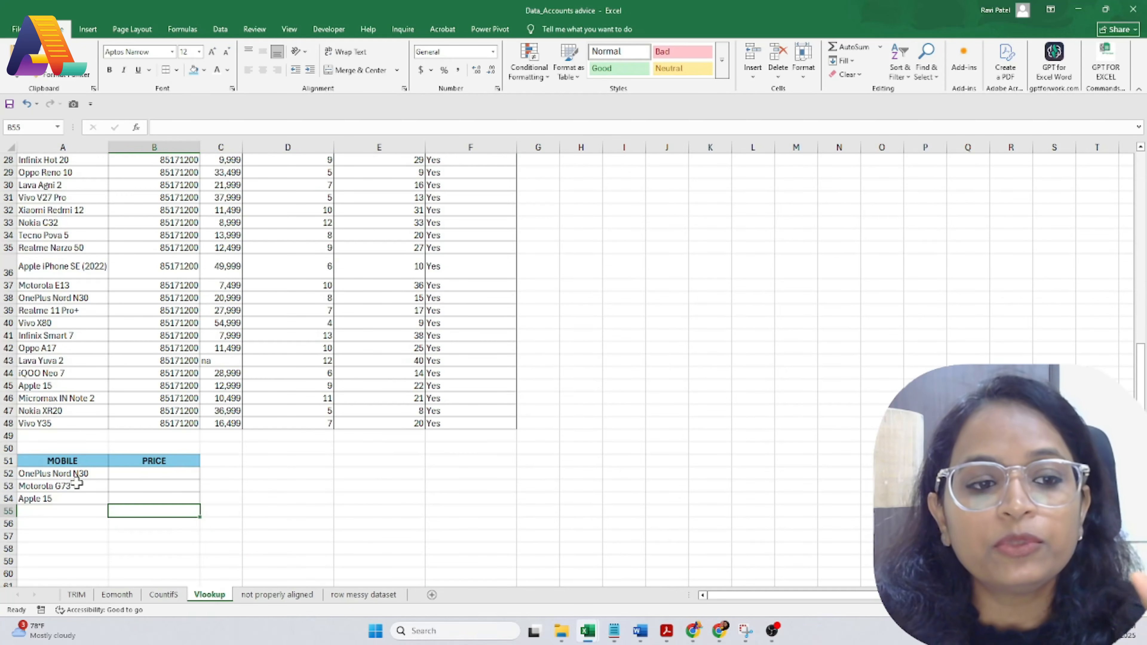
scroll(110, 397, up, 9)
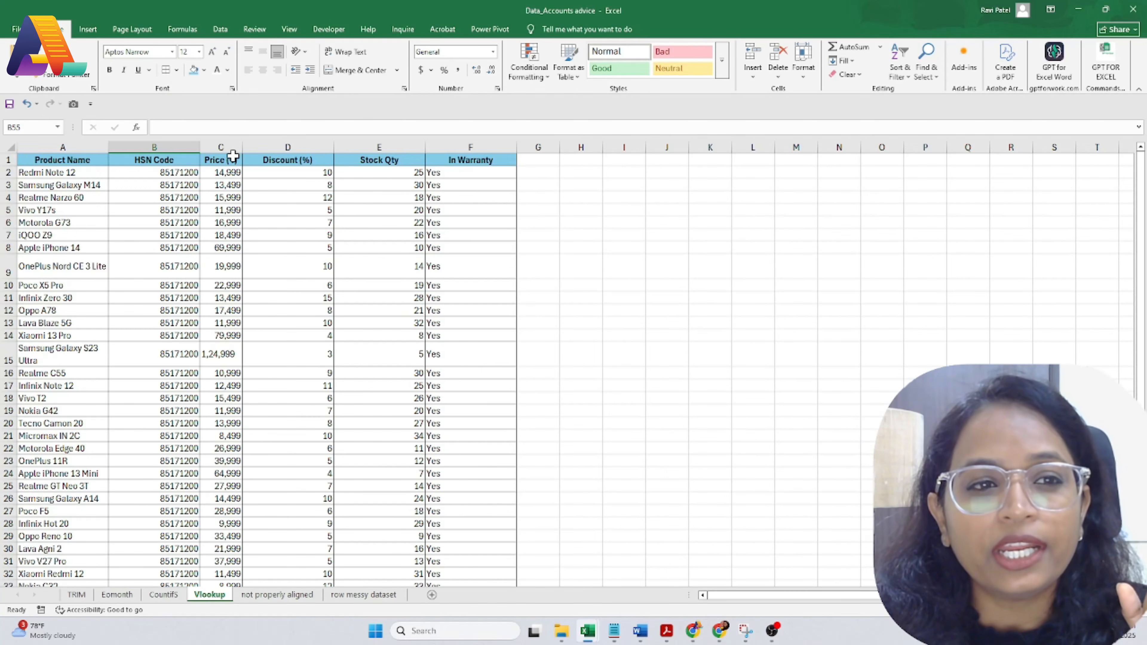
scroll(86, 361, down, 6)
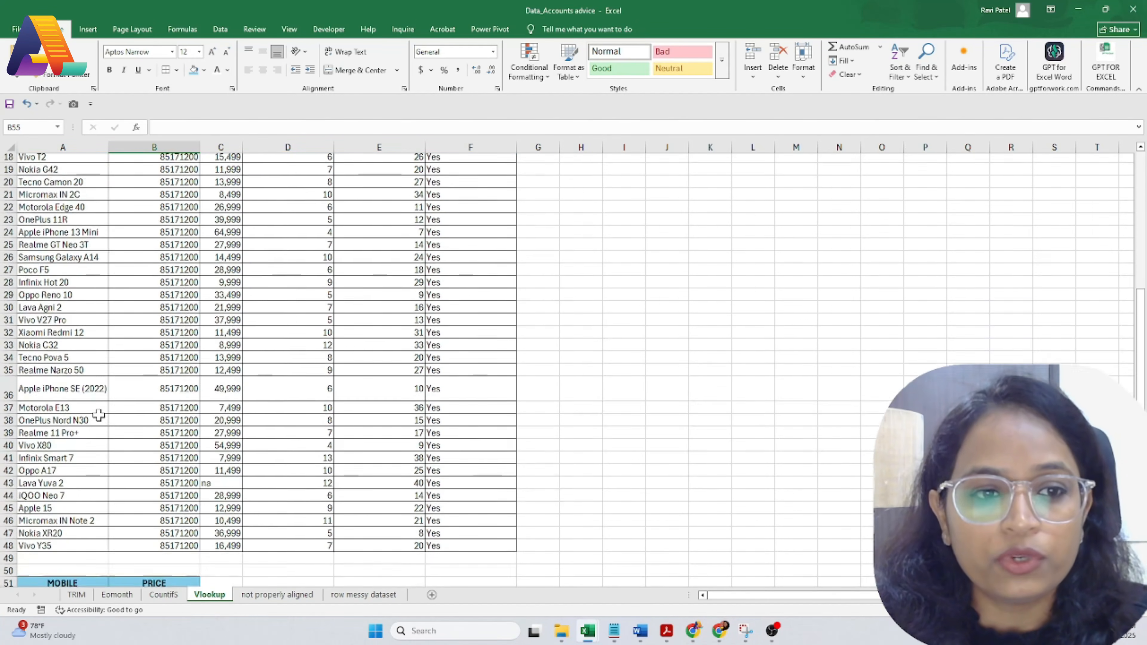
scroll(97, 442, down, 6)
drag(55, 348, 55, 382)
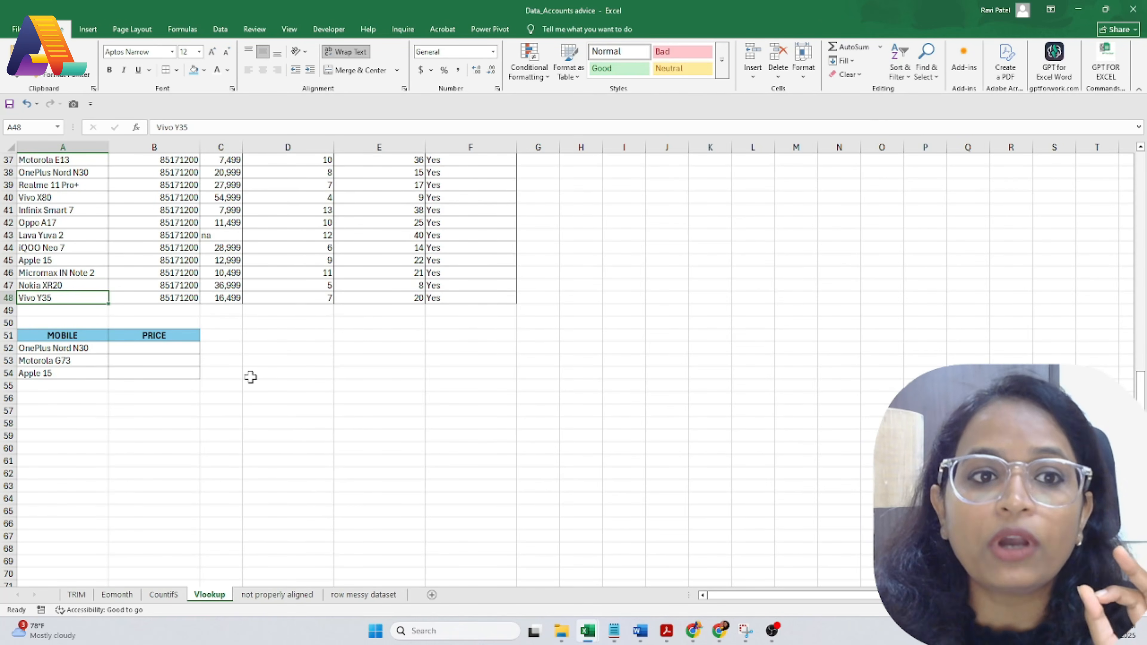
scroll(230, 244, up, 3)
click(158, 473)
text(=)
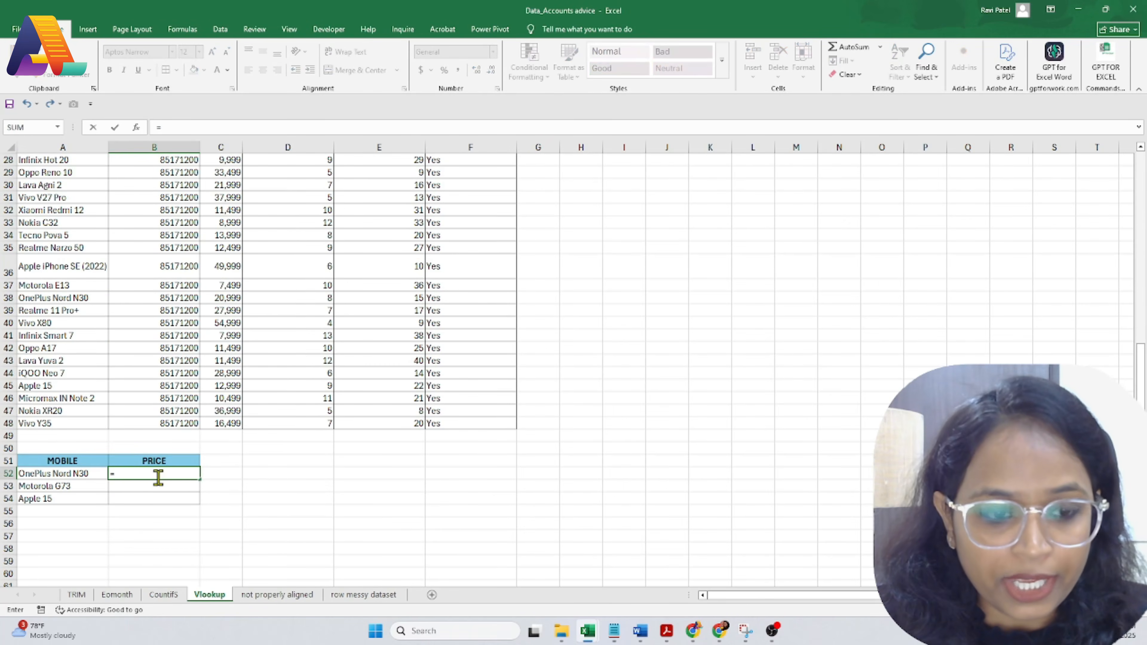
text(vl)
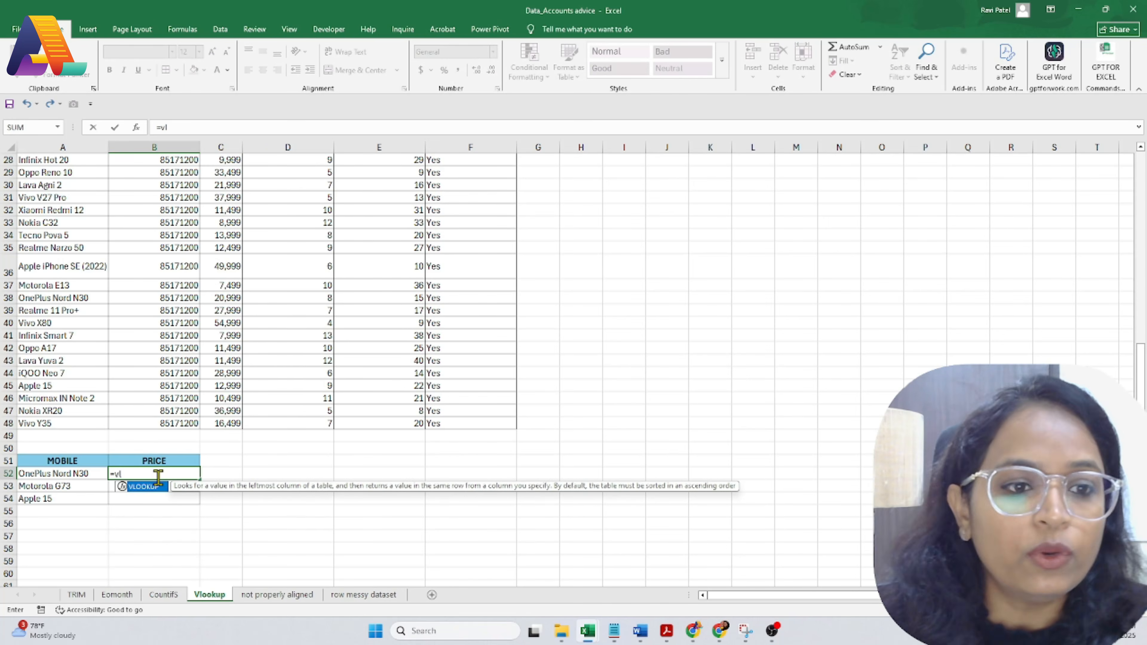
double_click(151, 486)
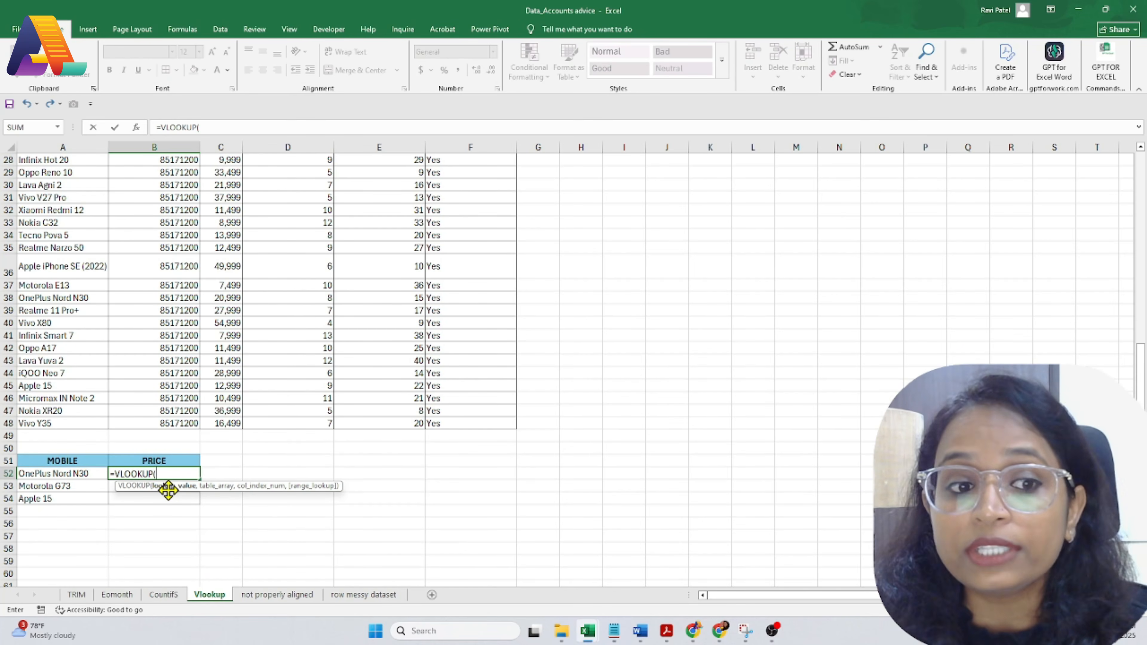
click(65, 474)
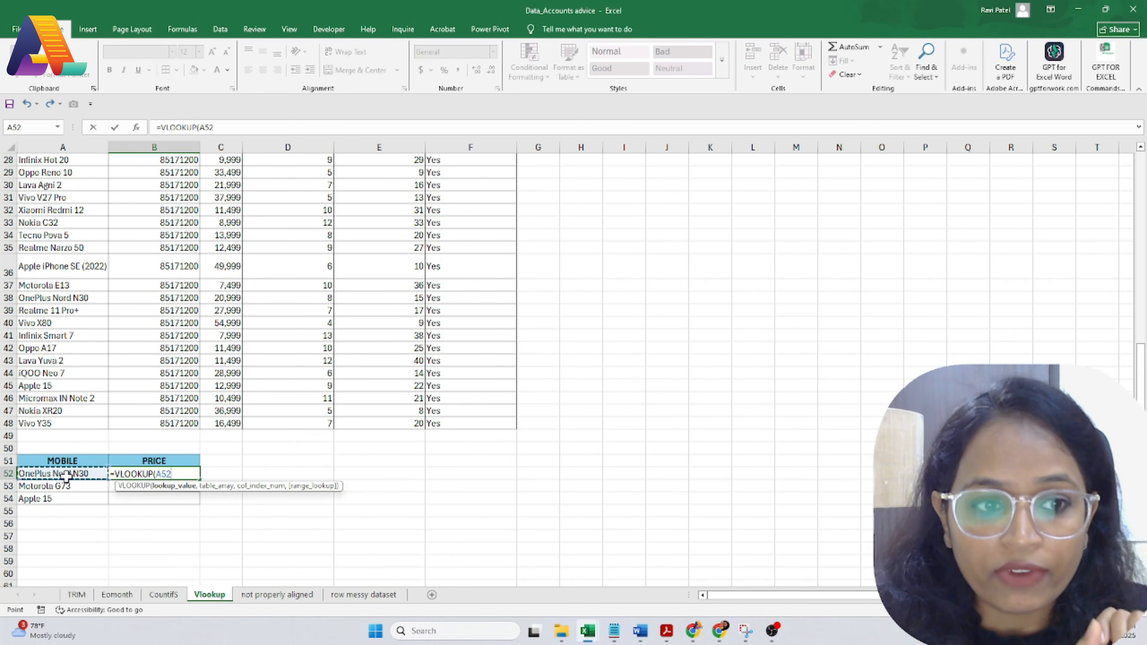
text(,)
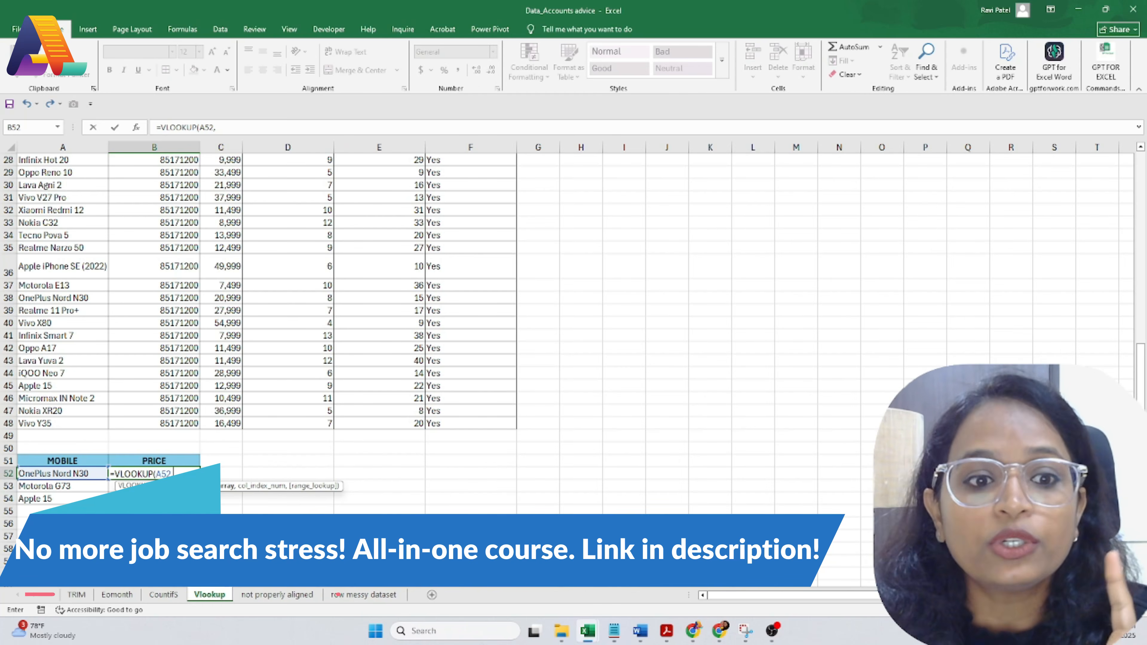
scroll(52, 317, up, 9)
Step: Set the VLOOKUP lookup range to the product table A2:F48
click(51, 174)
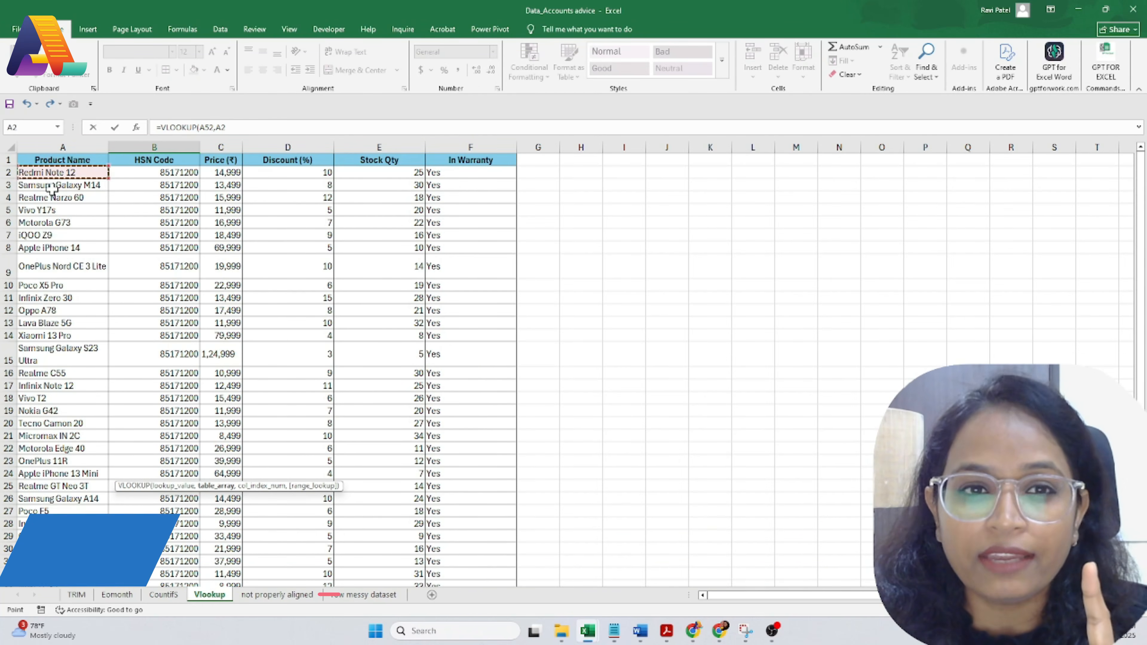
drag(52, 189, 451, 560)
text(,)
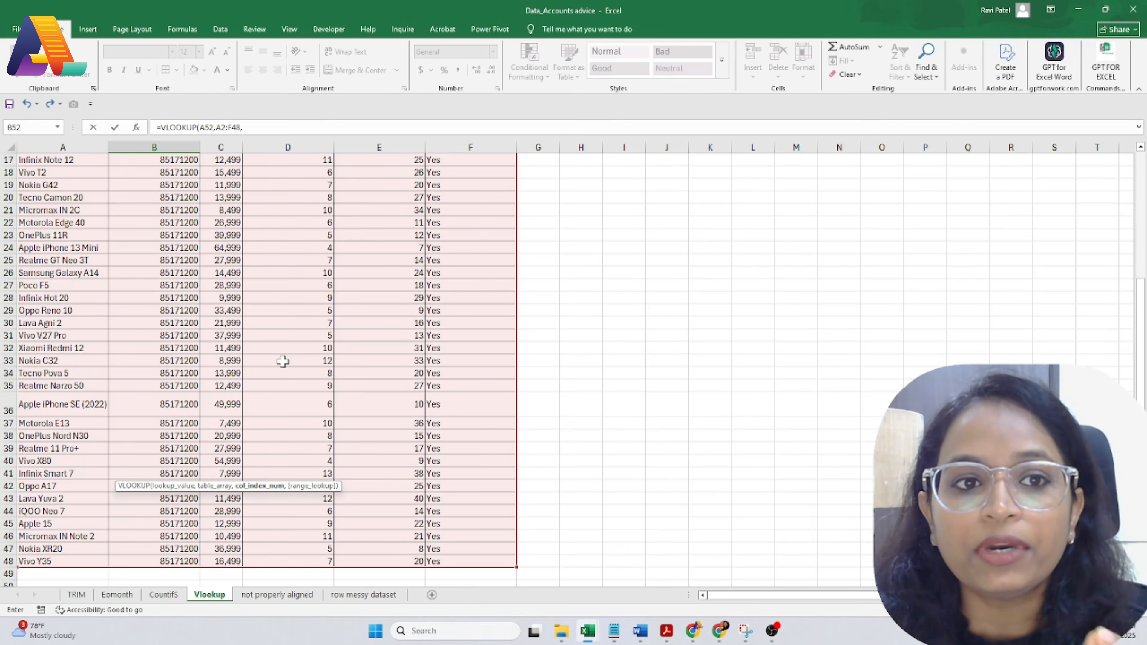
scroll(283, 361, up, 5)
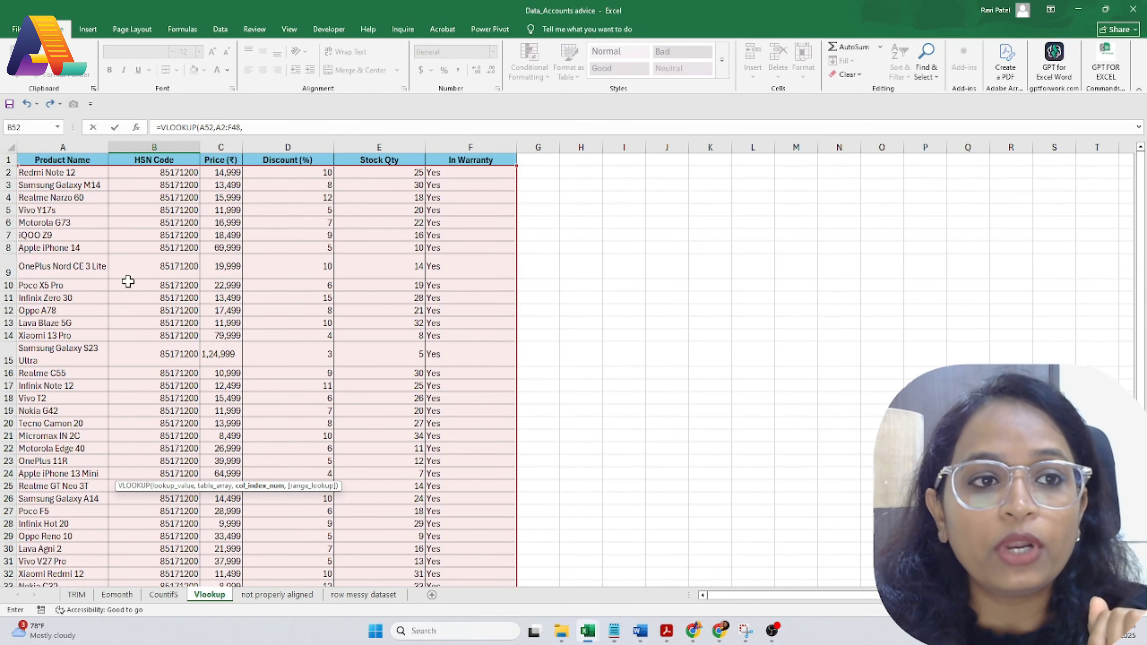
scroll(126, 280, down, 15)
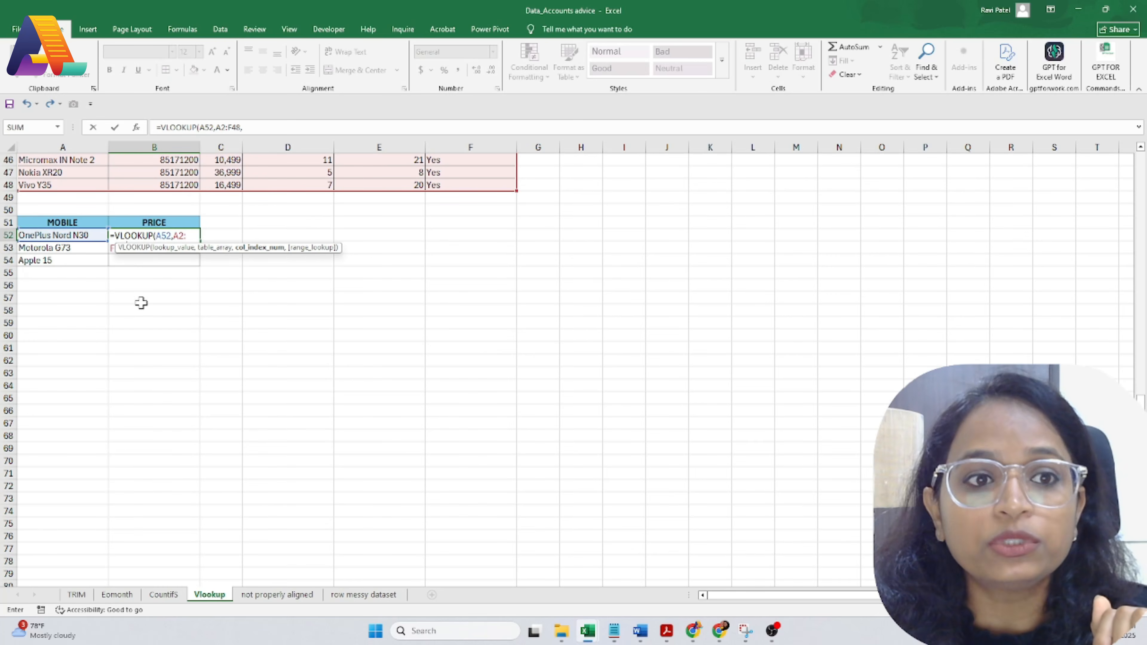
scroll(293, 287, up, 15)
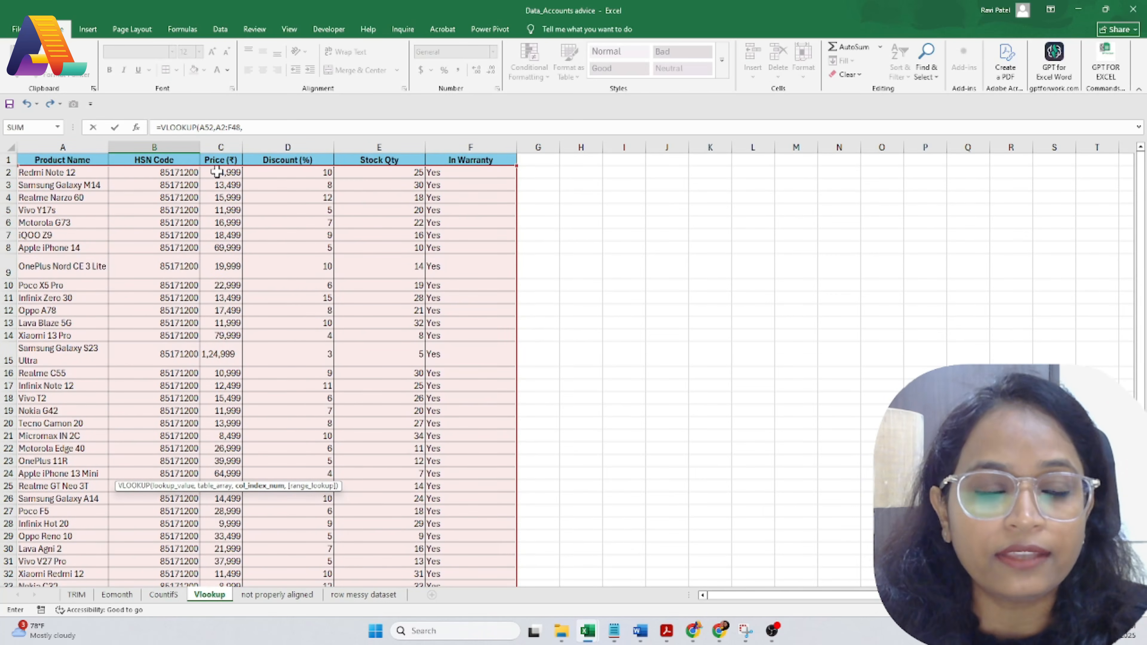
scroll(264, 348, down, 3)
scroll(264, 348, up, 3)
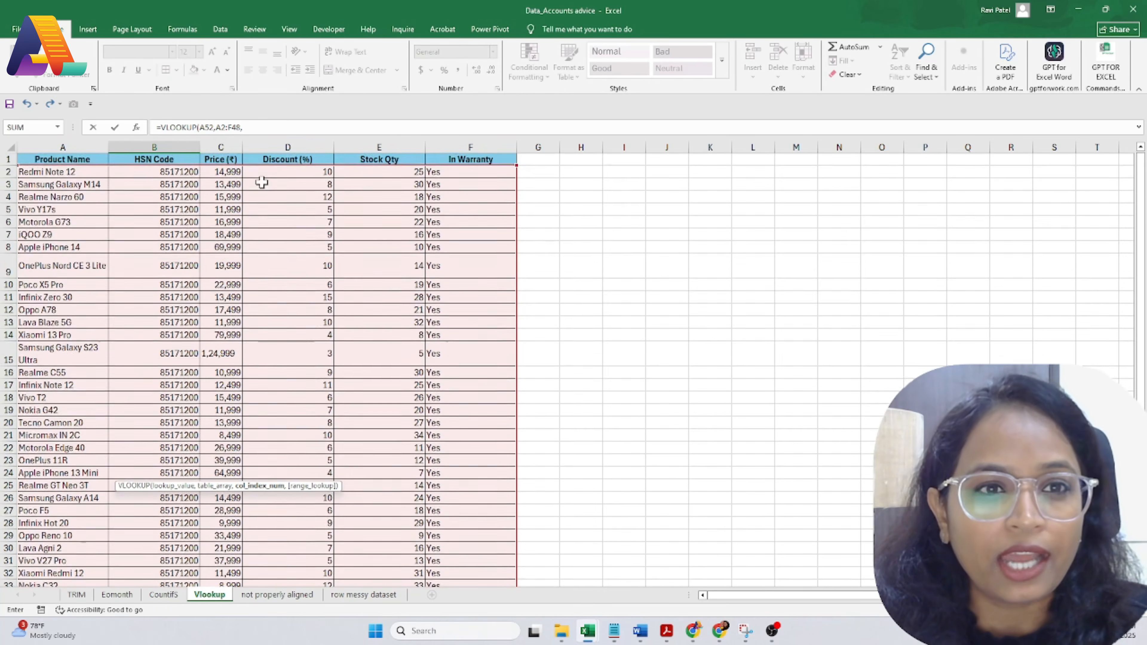
Step: Finish the formula with column index 3 and FALSE for an exact match
click(265, 126)
text(3)
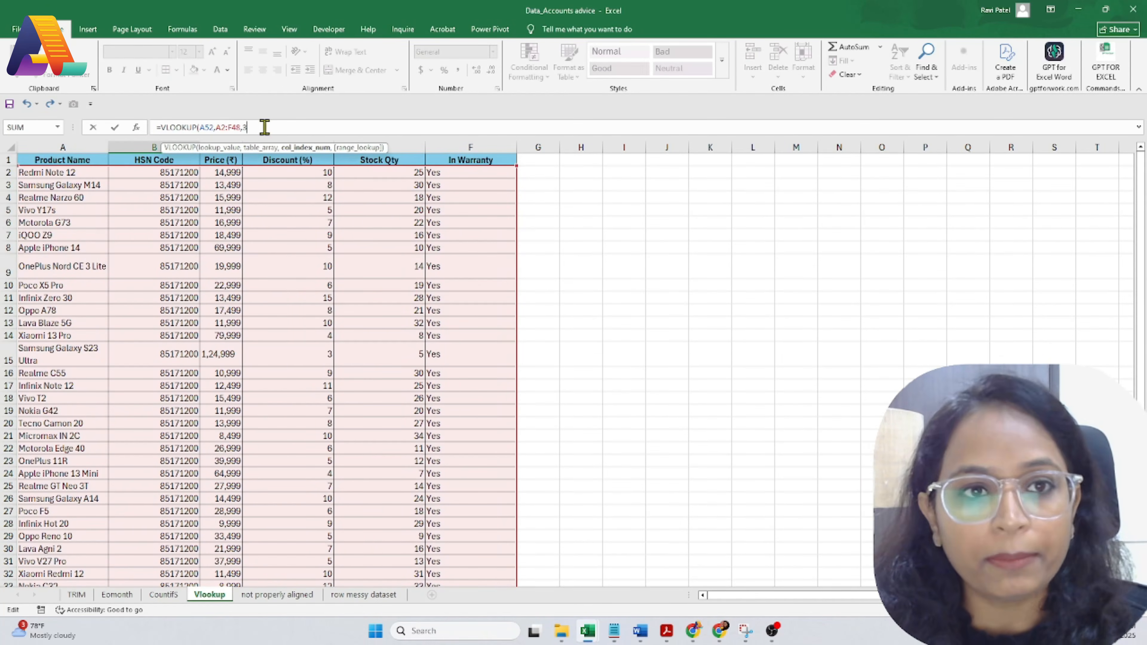
text(,)
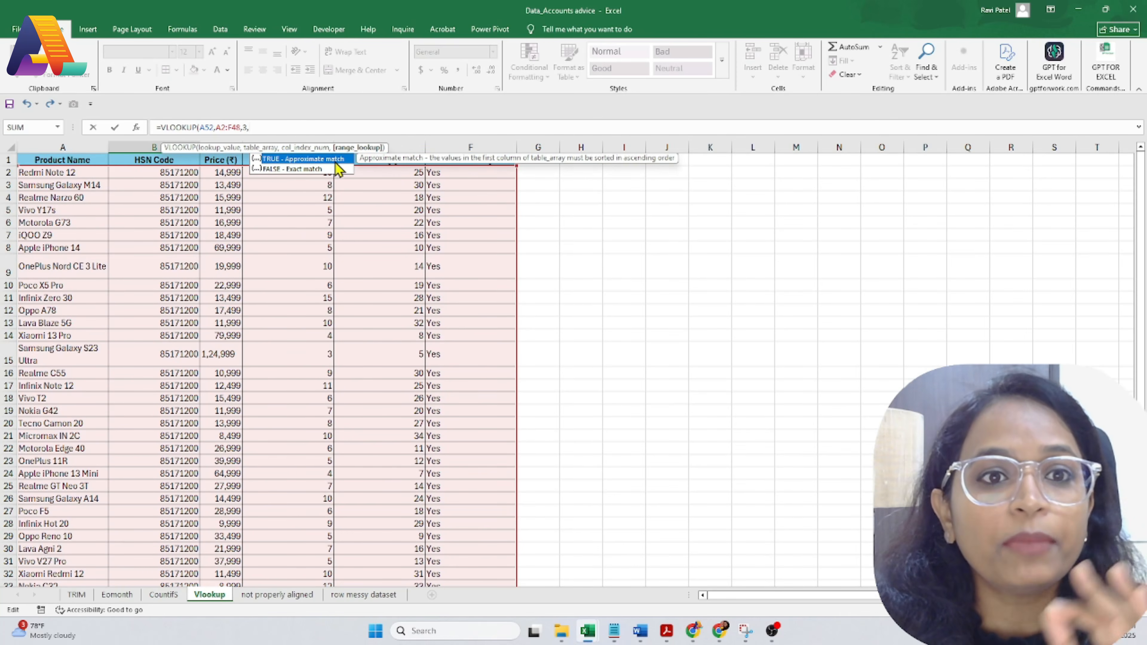
click(298, 169)
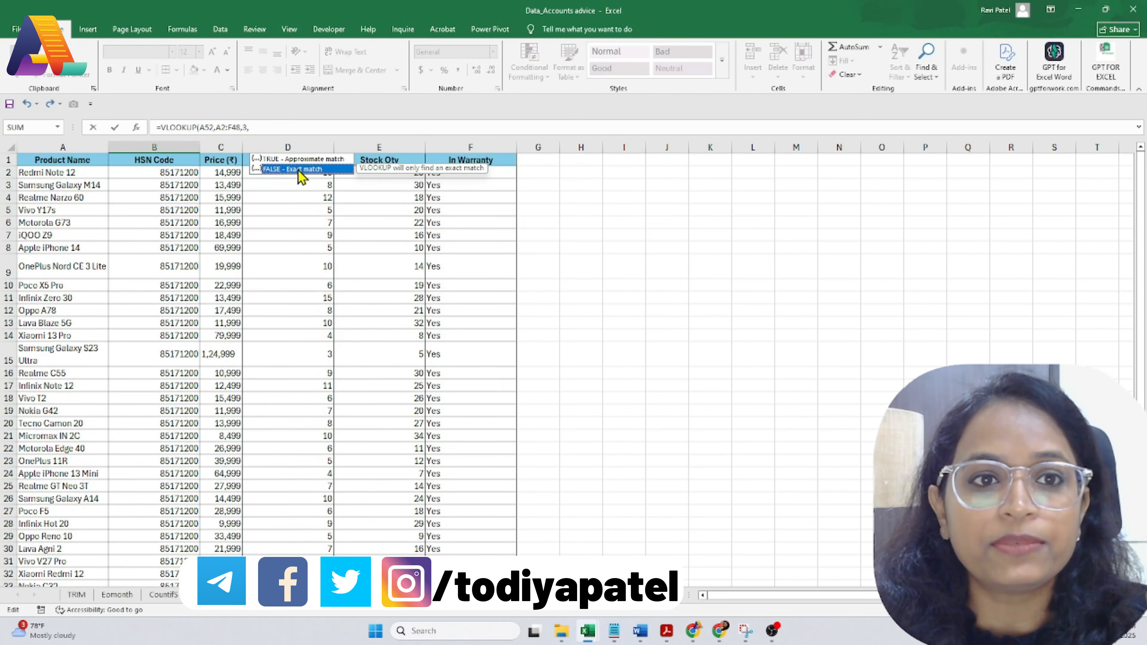
double_click(299, 170)
text())
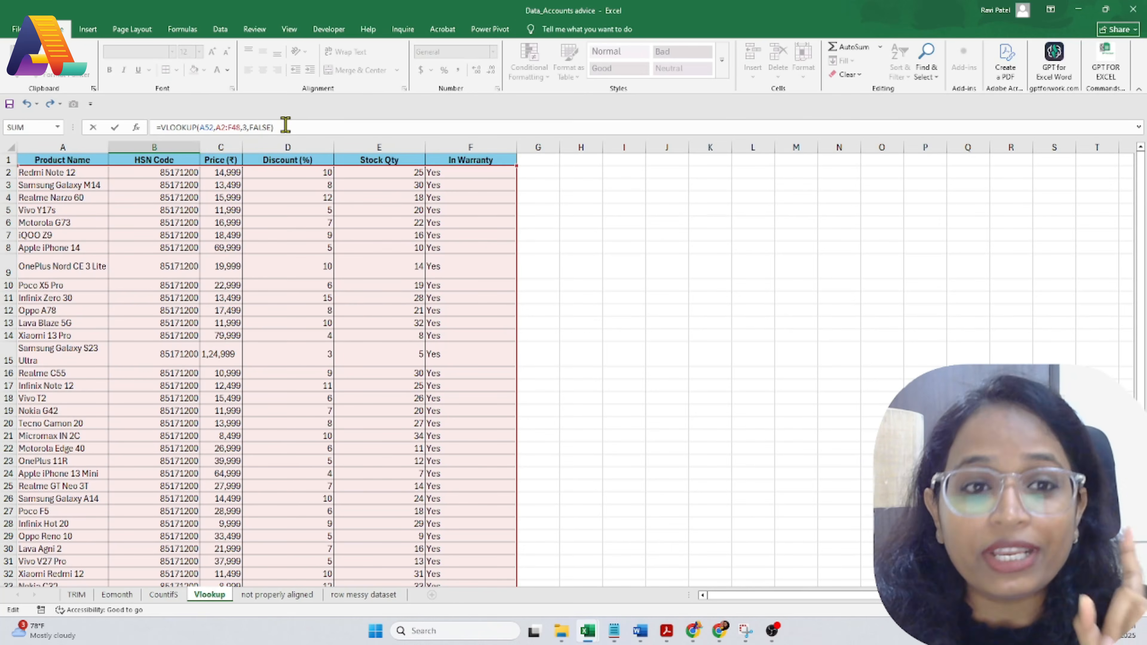
Step: Enter the VLOOKUP and fill it down to B54 for Motorola G73 and Apple 15
key(Return)
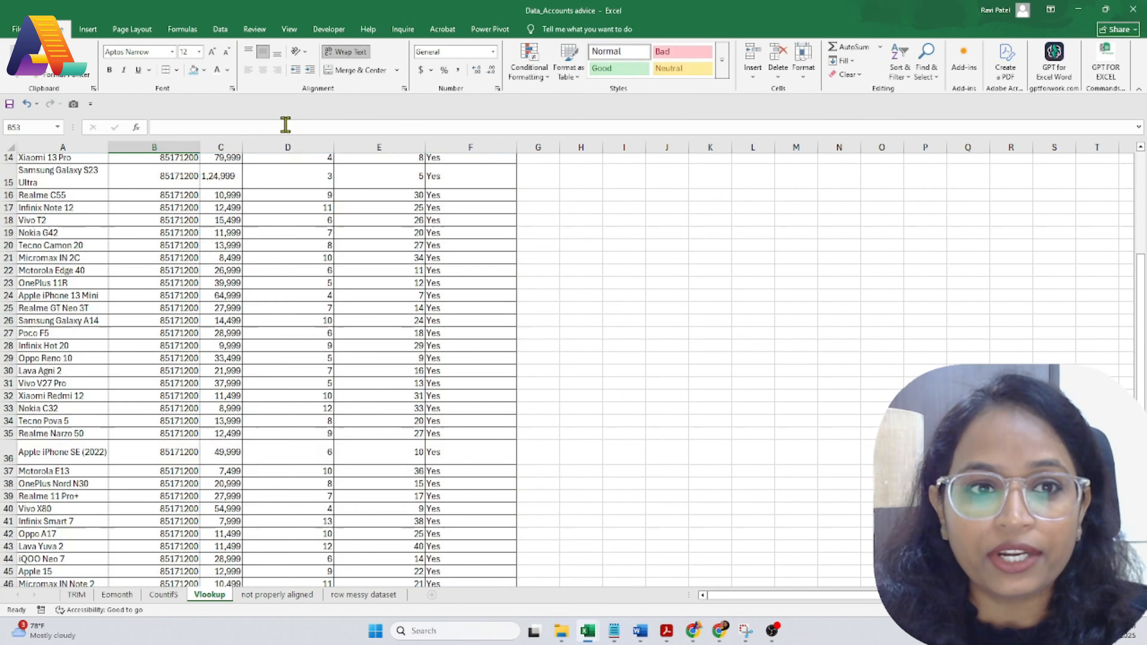
scroll(269, 259, down, 3)
click(118, 447)
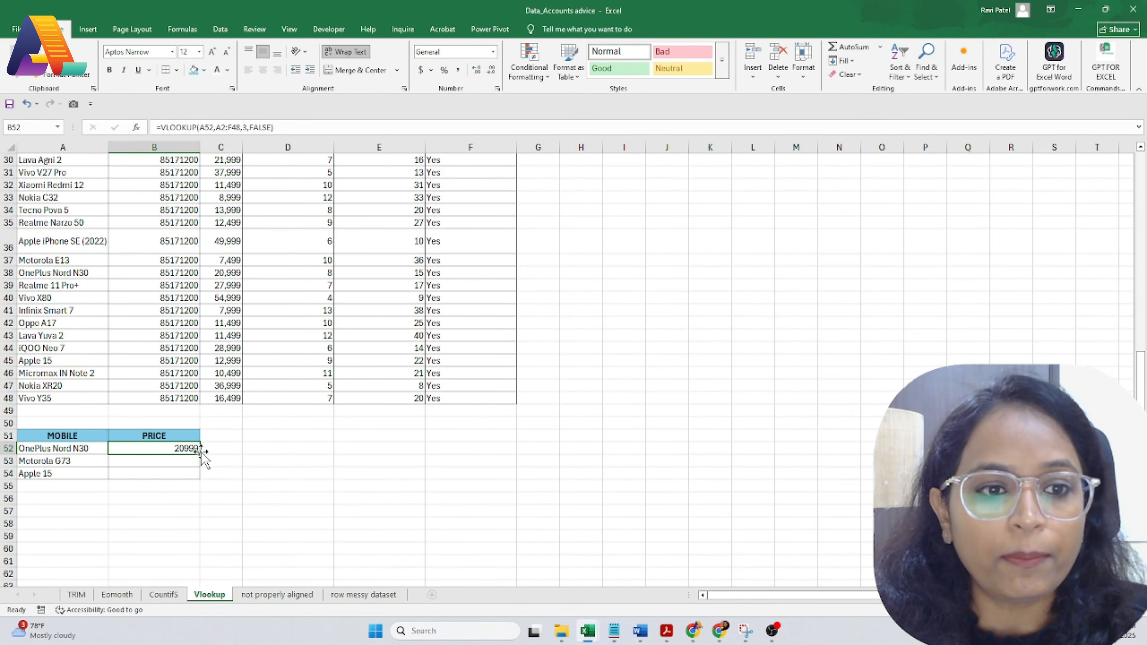
drag(200, 458, 200, 479)
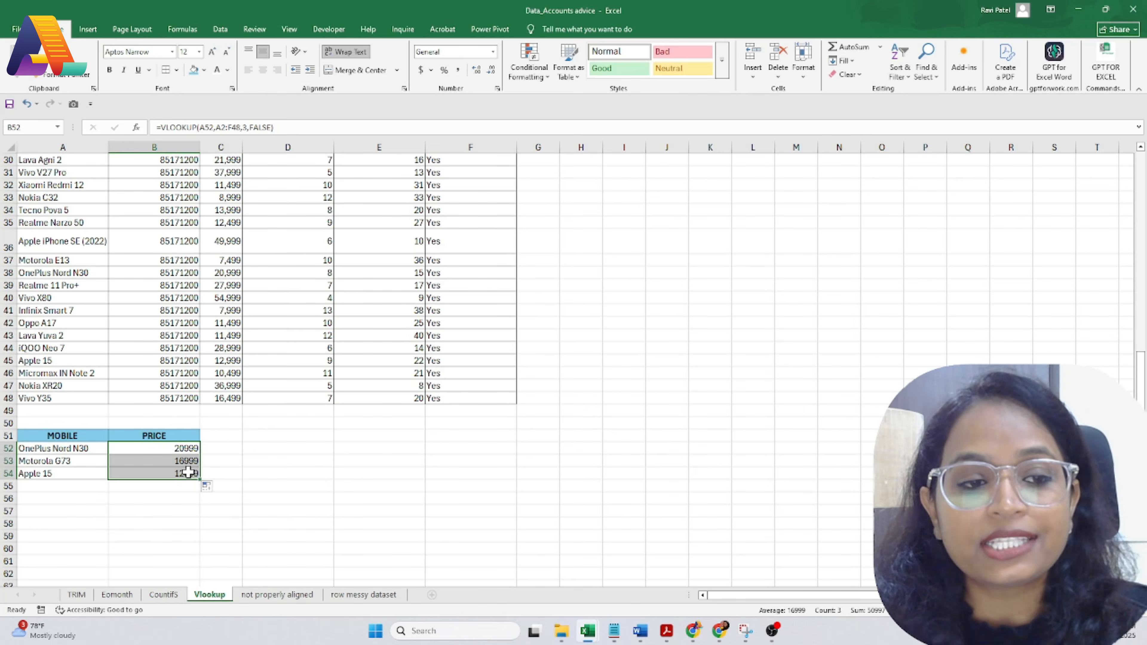
Step: Find OnePlus Nord N30 in the table and confirm its price of 20999
click(72, 451)
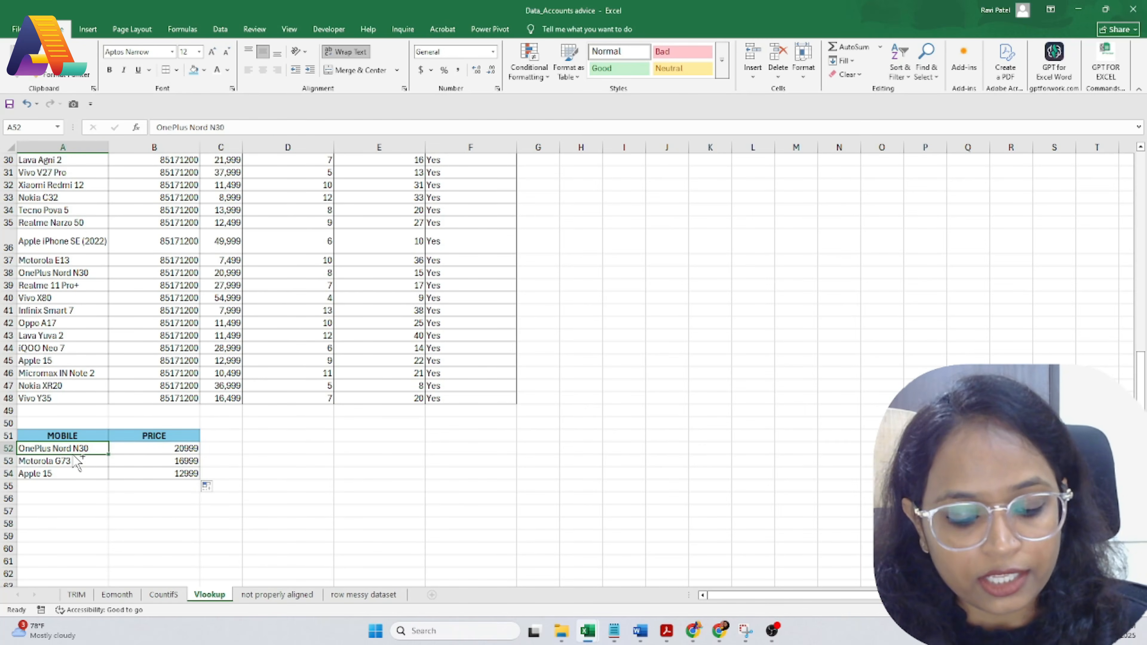
key(ctrl+c)
key(ctrl+f)
key(ctrl+v)
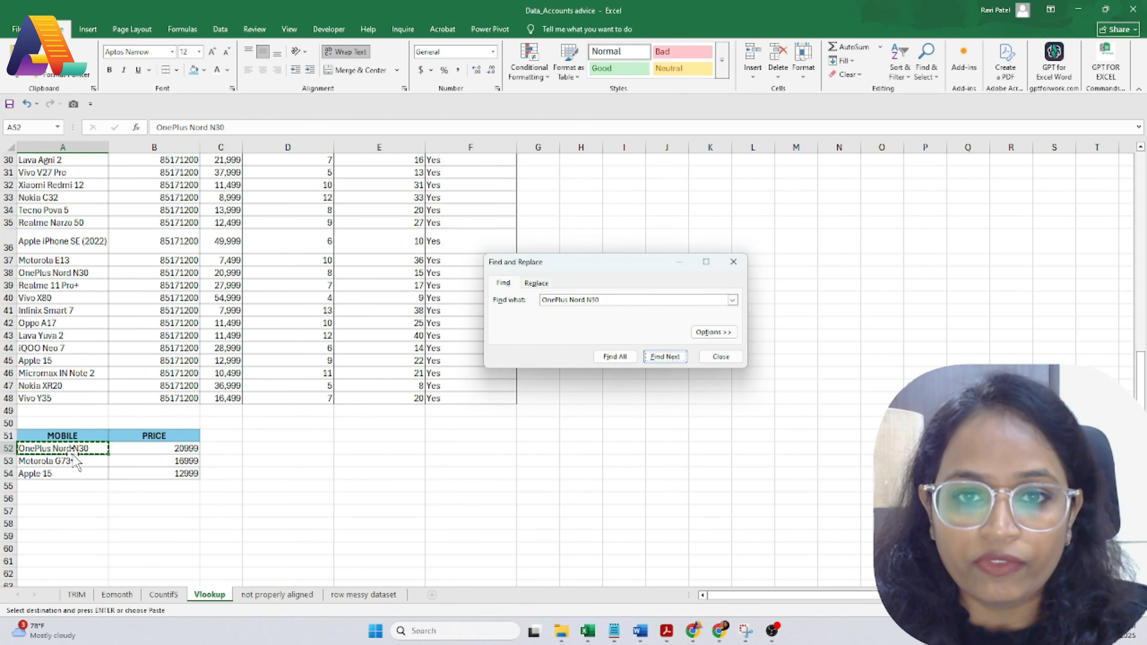
key(Return)
key(Escape)
click(204, 272)
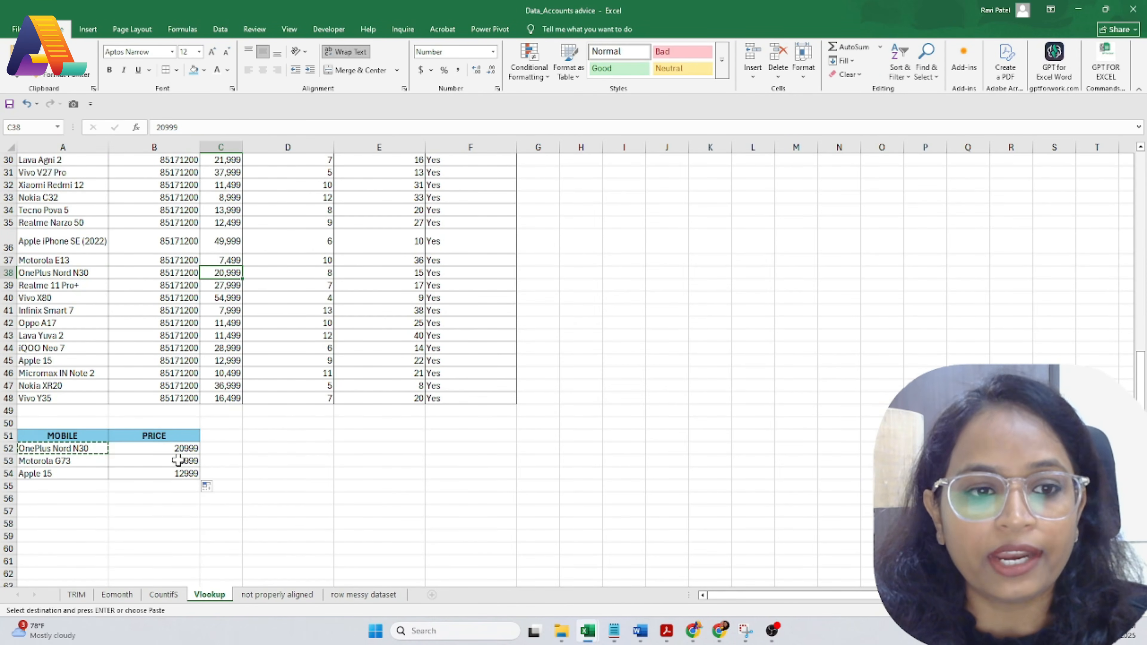
click(174, 450)
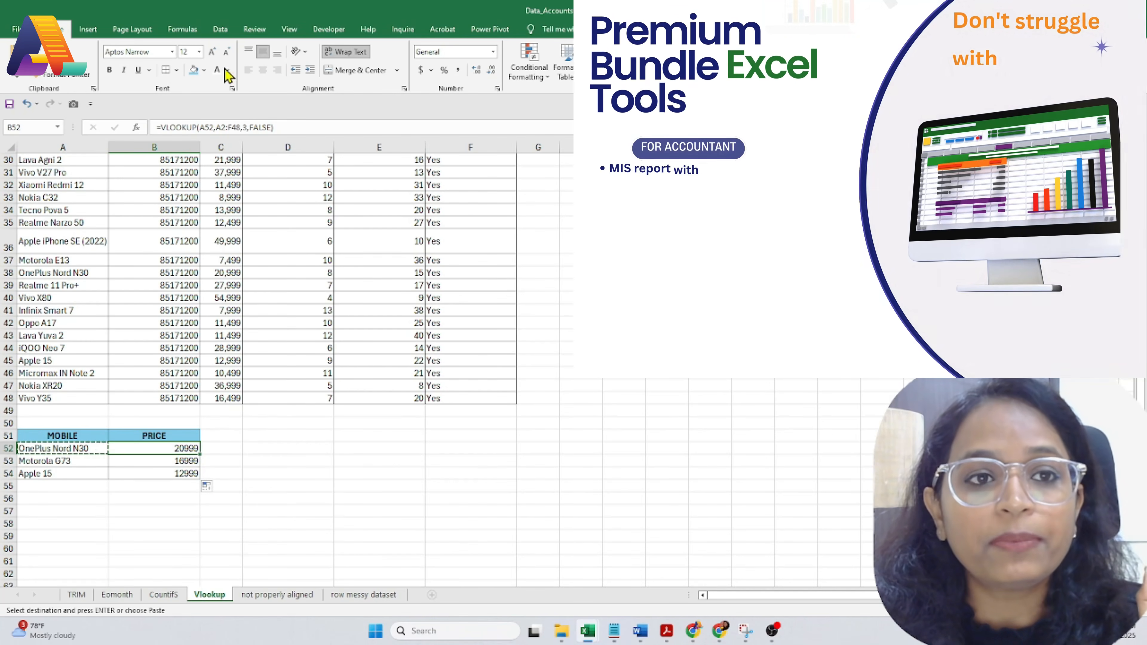
click(74, 450)
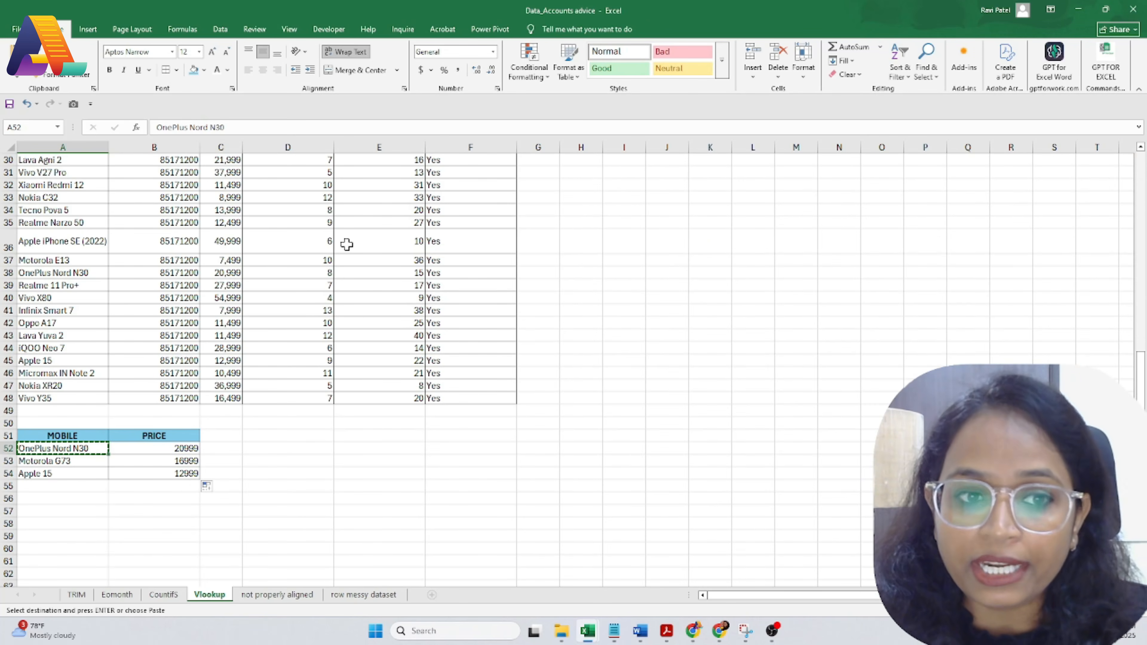
Step: Scroll through the product table to review the AMT column of doubled prices
scroll(356, 280, up, 10)
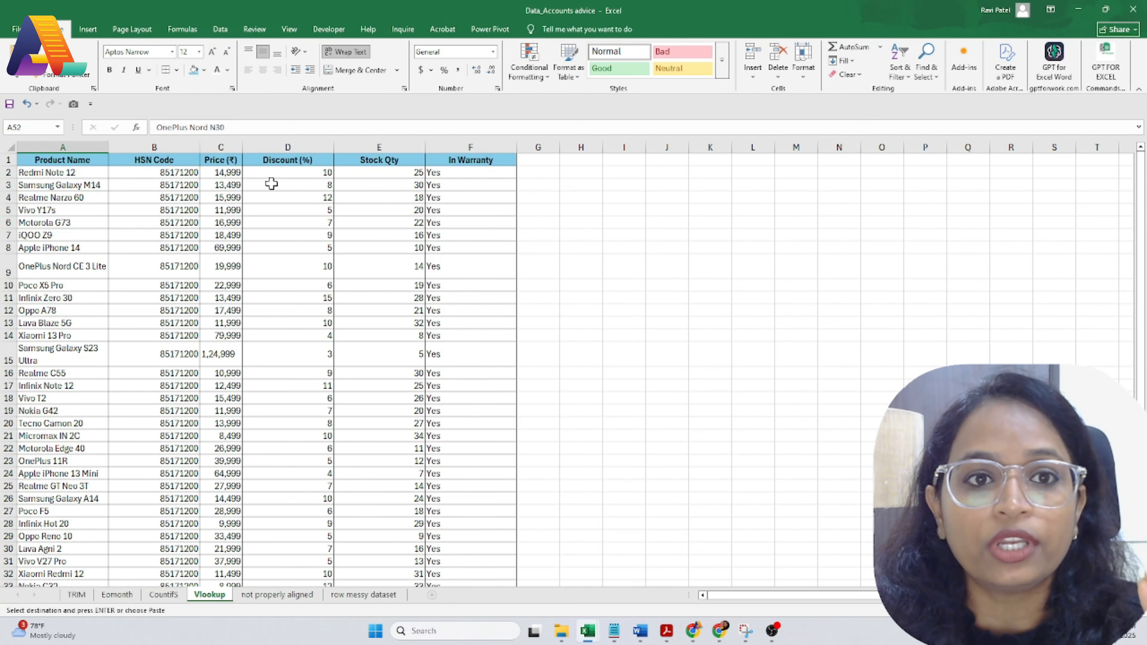
scroll(418, 271, down, 6)
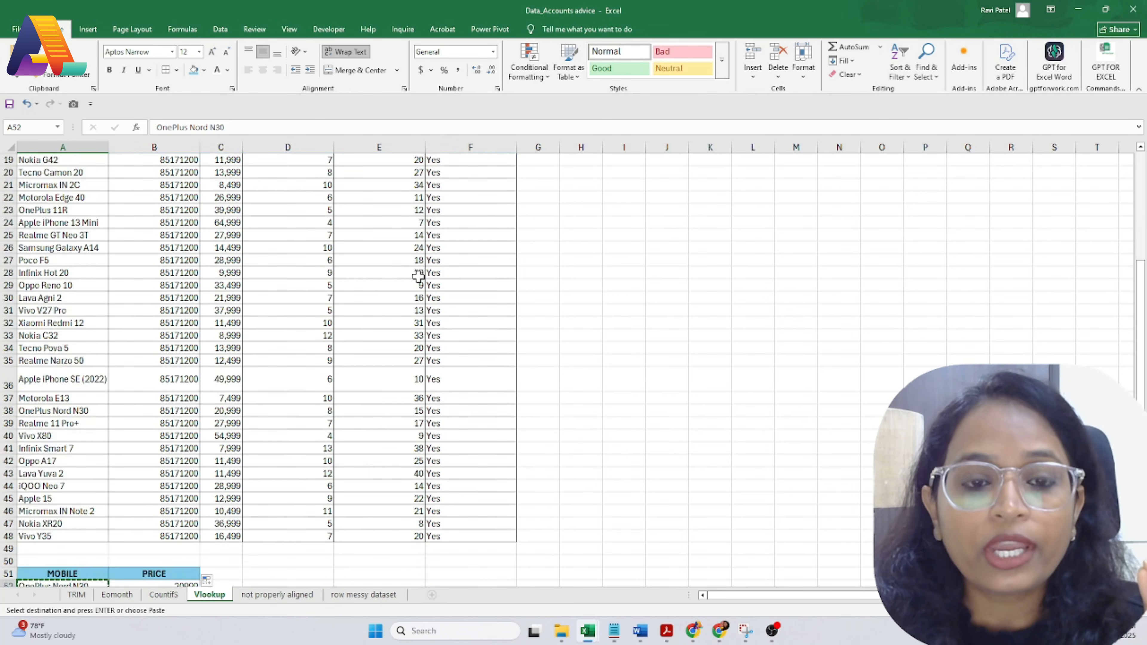
scroll(418, 278, down, 3)
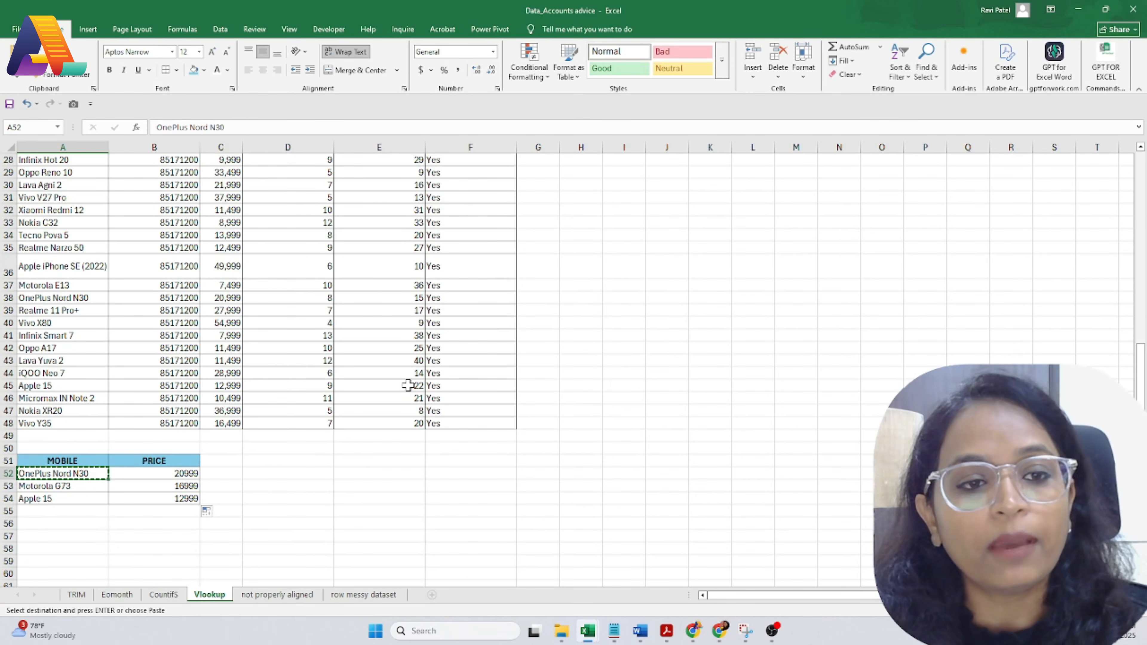
scroll(408, 385, up, 6)
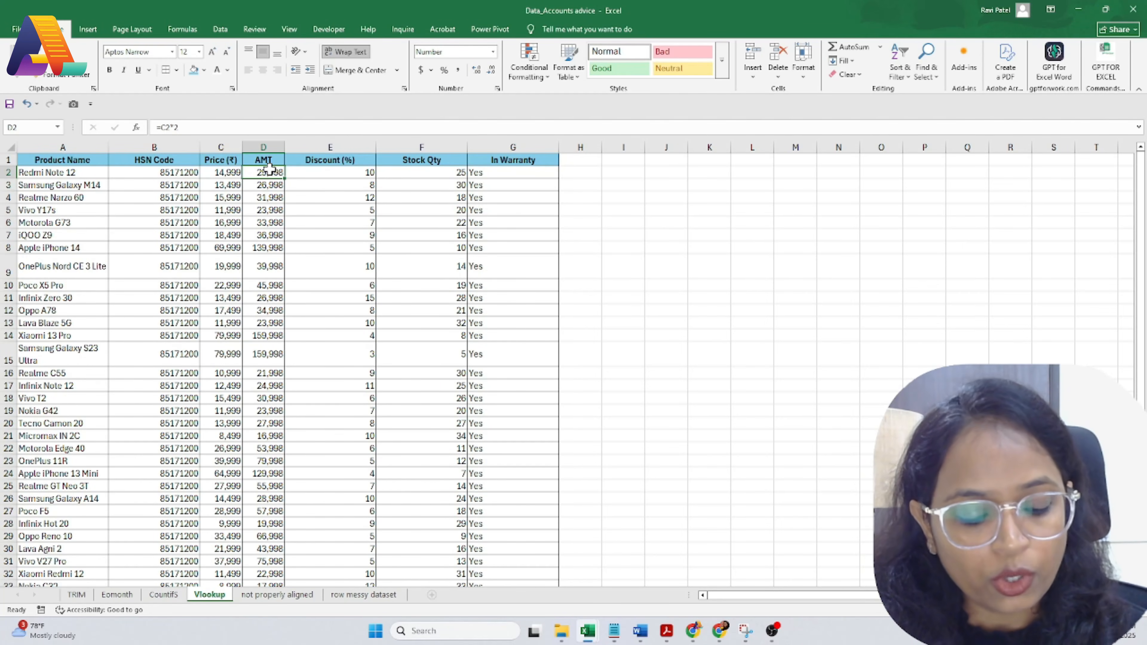
Step: Sum the AMT values D2:D48 into the cell below the table, giving 2,267,906
drag(270, 169, 271, 548)
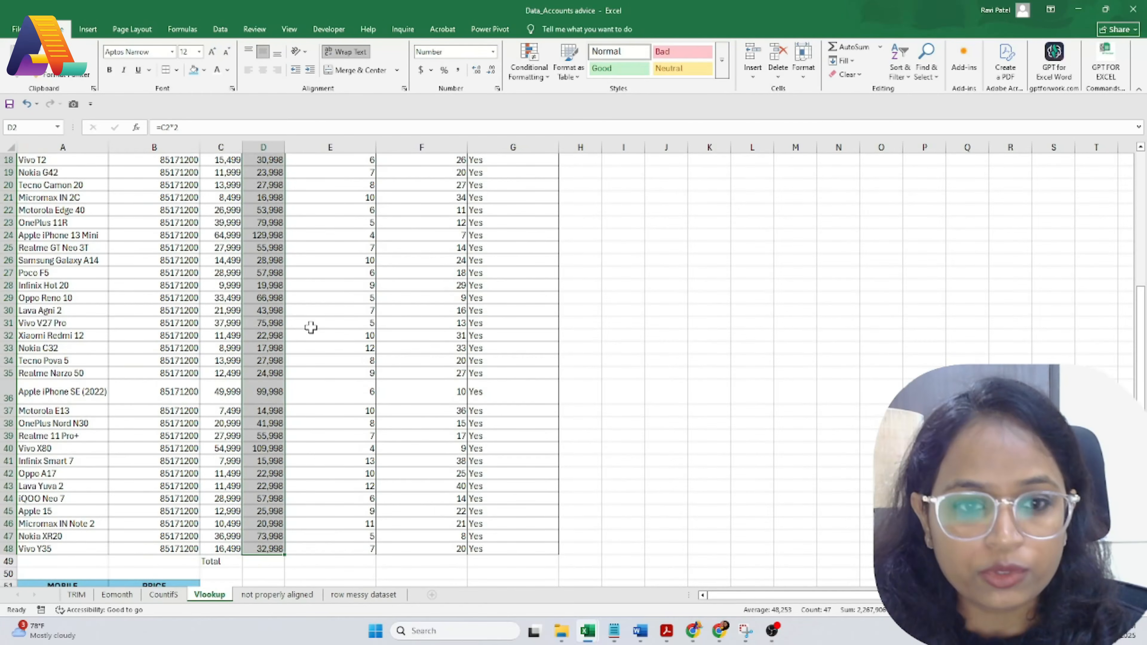
click(849, 46)
scroll(256, 513, down, 5)
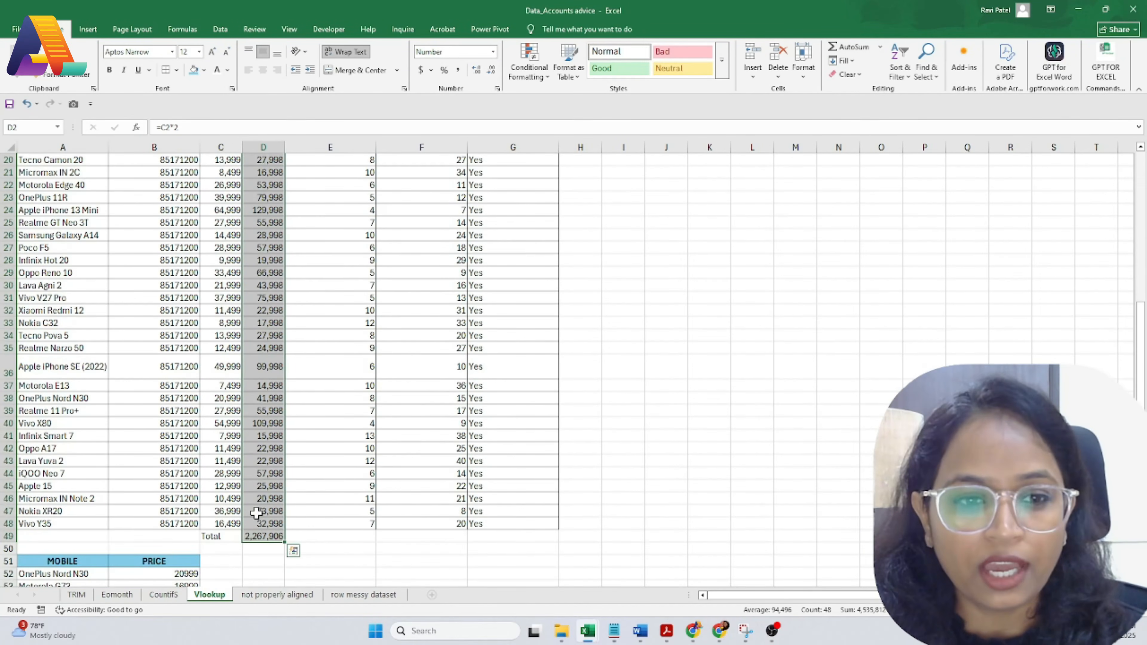
click(262, 538)
scroll(346, 422, up, 6)
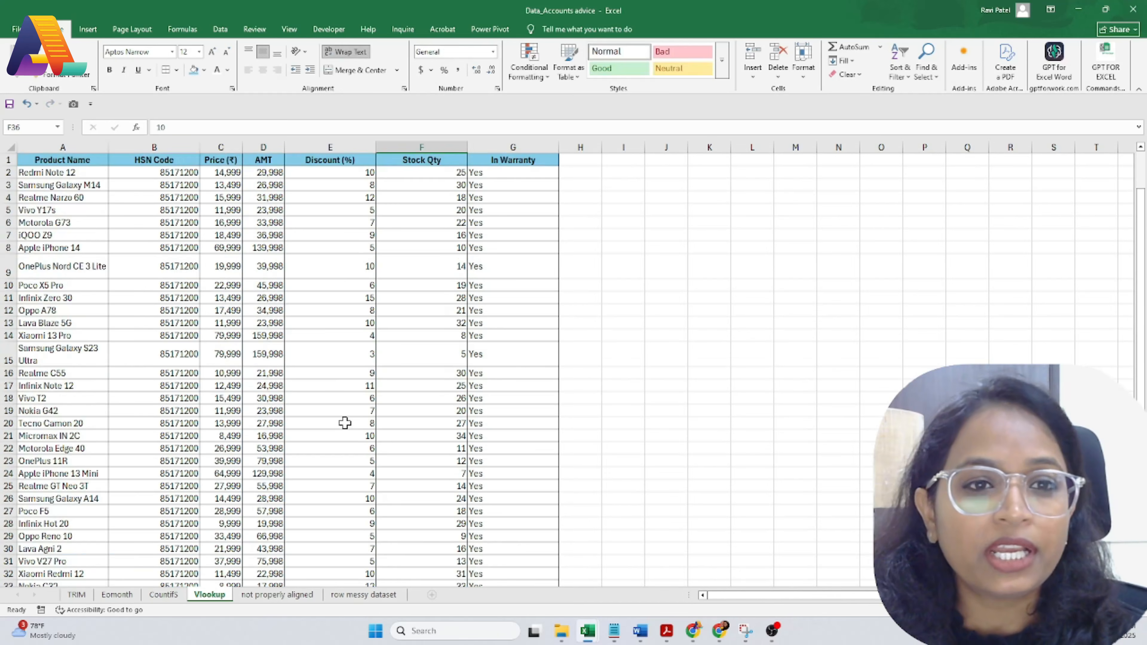
click(267, 174)
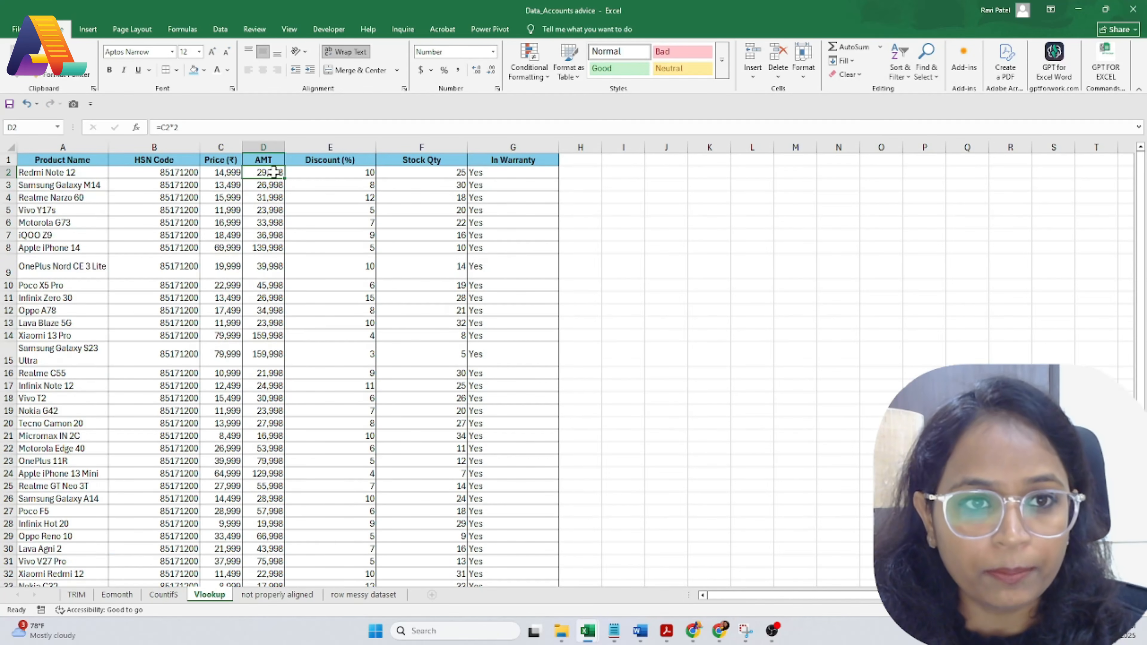
key(shift)
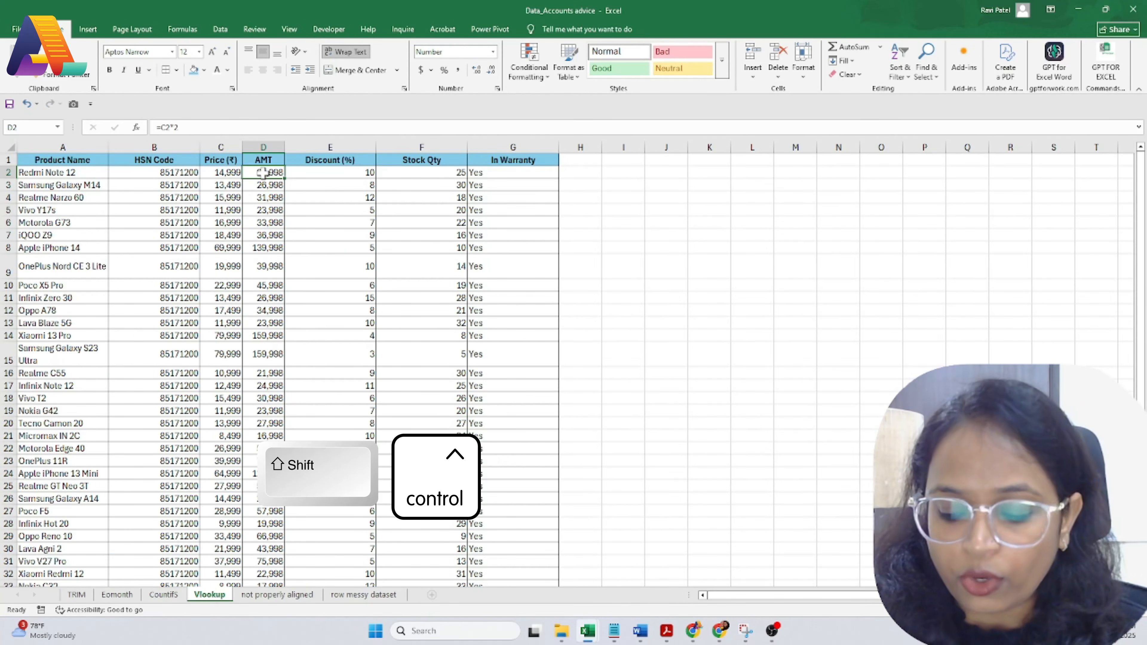
key(ctrl+shift+Down)
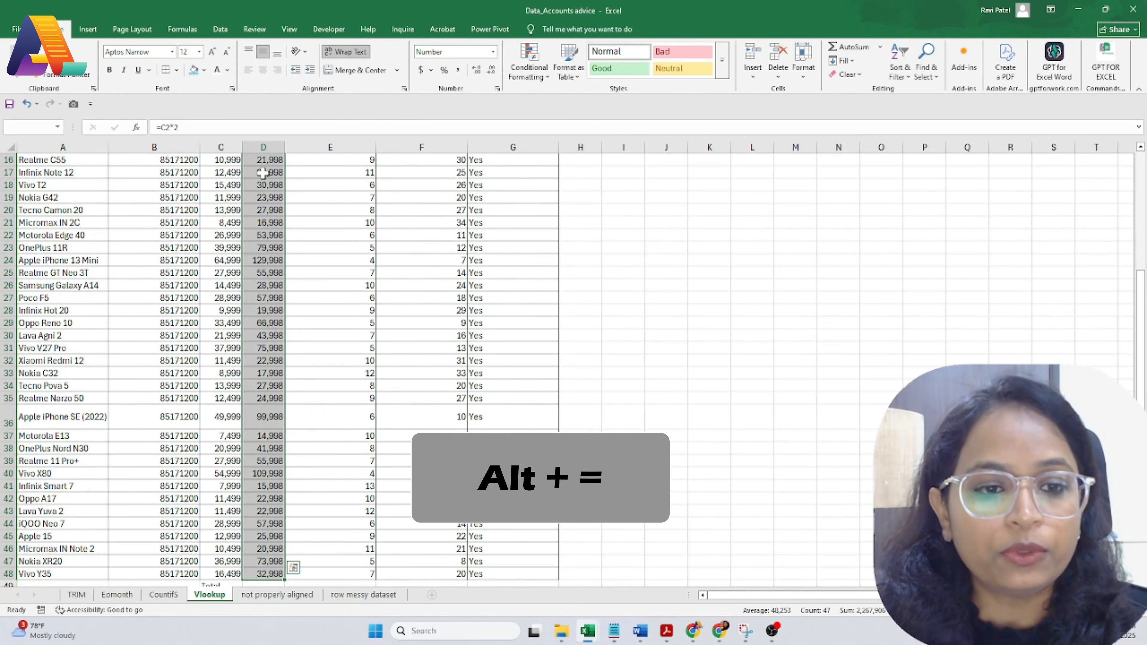
key(alt+equal)
scroll(346, 440, down, 20)
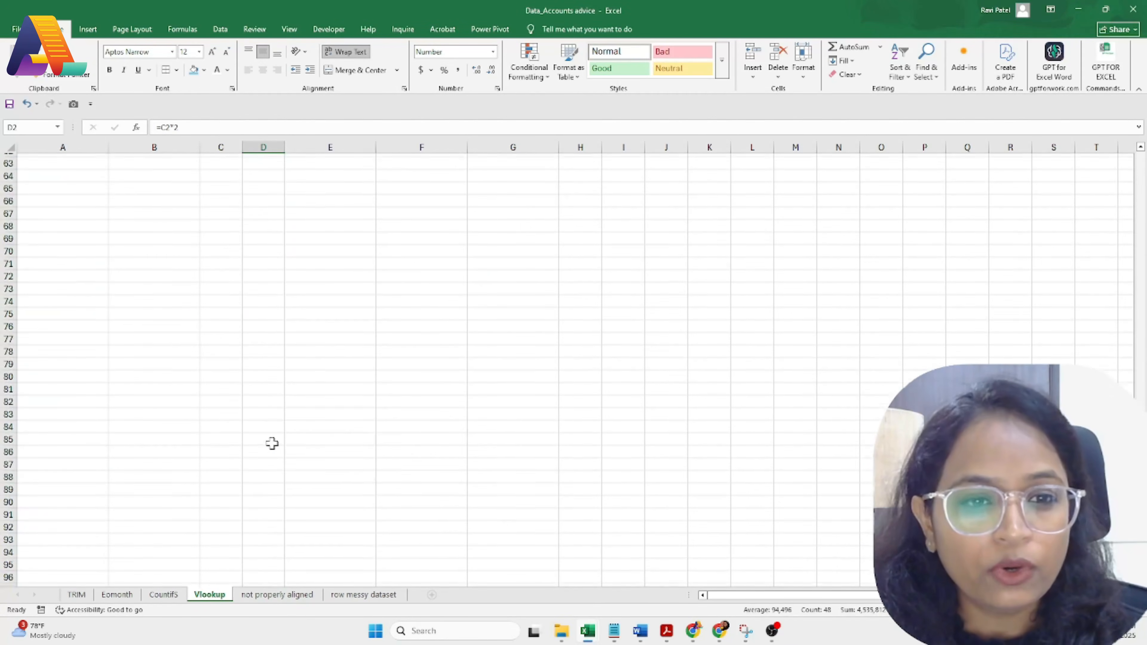
click(272, 443)
Step: Apply a teal fill to the Total row cells C49:D49
scroll(280, 416, up, 6)
scroll(294, 373, up, 6)
drag(214, 423, 257, 423)
click(193, 70)
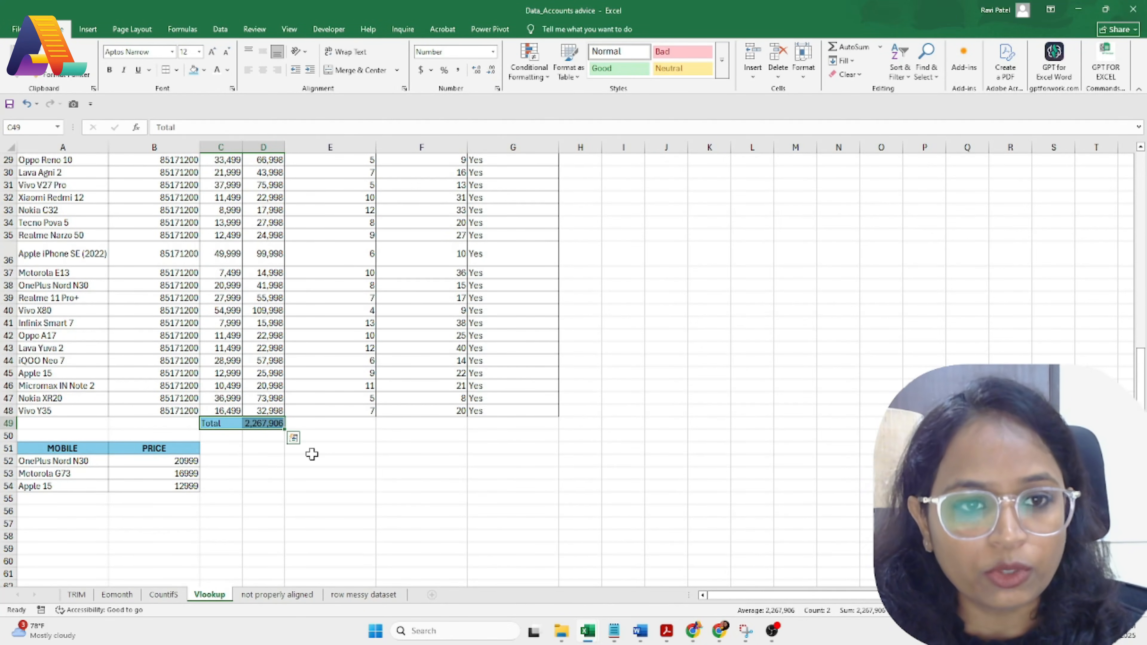
Step: Inspect an AMT doubling formula, then select the Oppo Reno 10 price cell
scroll(311, 454, up, 9)
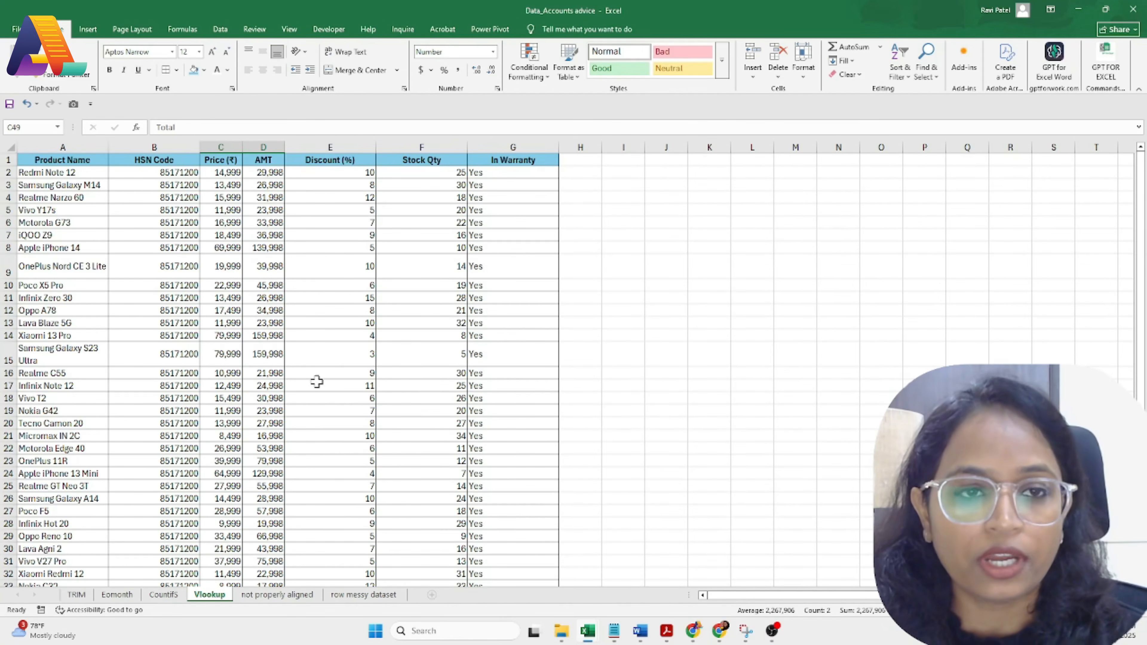
click(266, 285)
scroll(276, 353, down, 2)
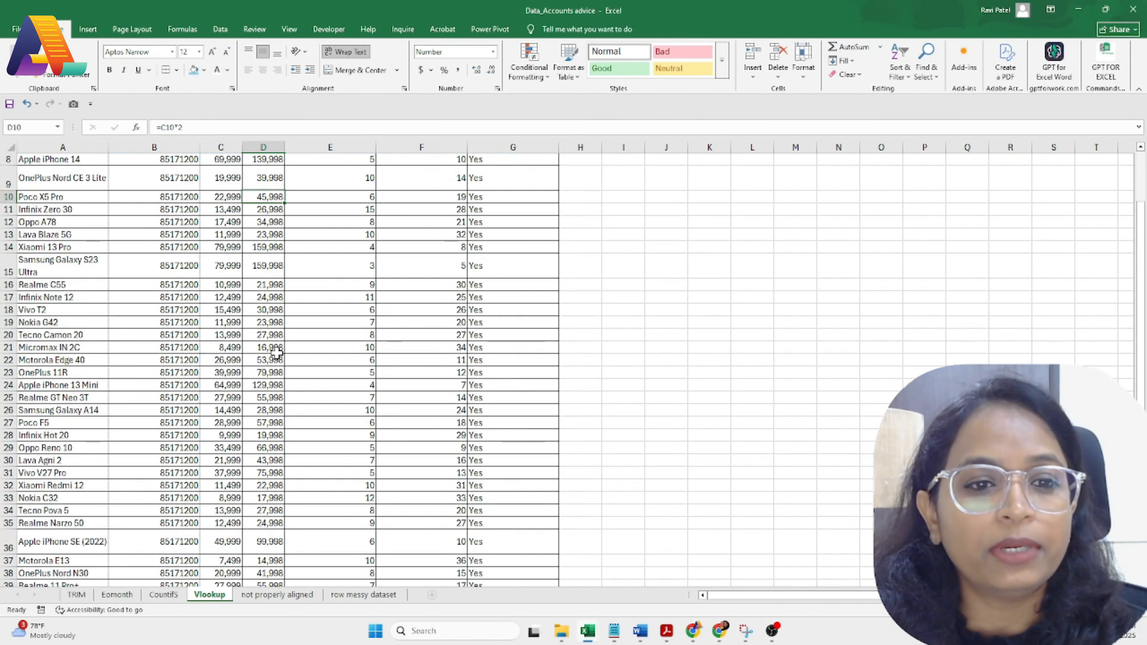
scroll(277, 354, down, 4)
click(243, 289)
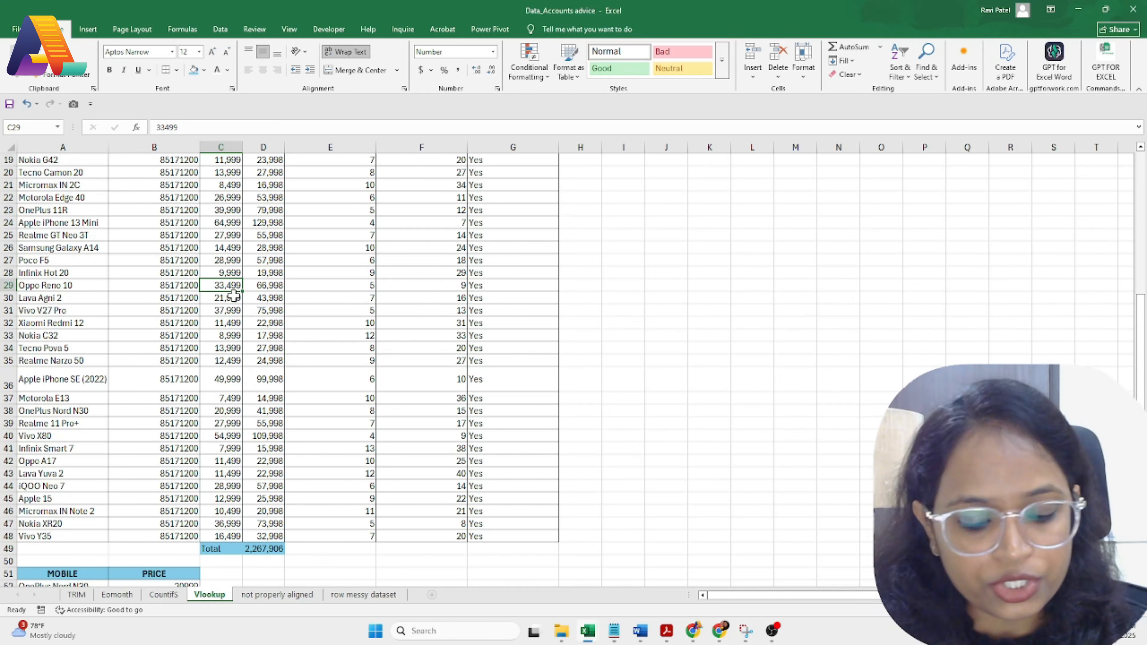
Step: Change the Oppo Reno 10 and Tecno Pova 5 prices to NA, making the total #VALUE!
text(NA)
click(231, 310)
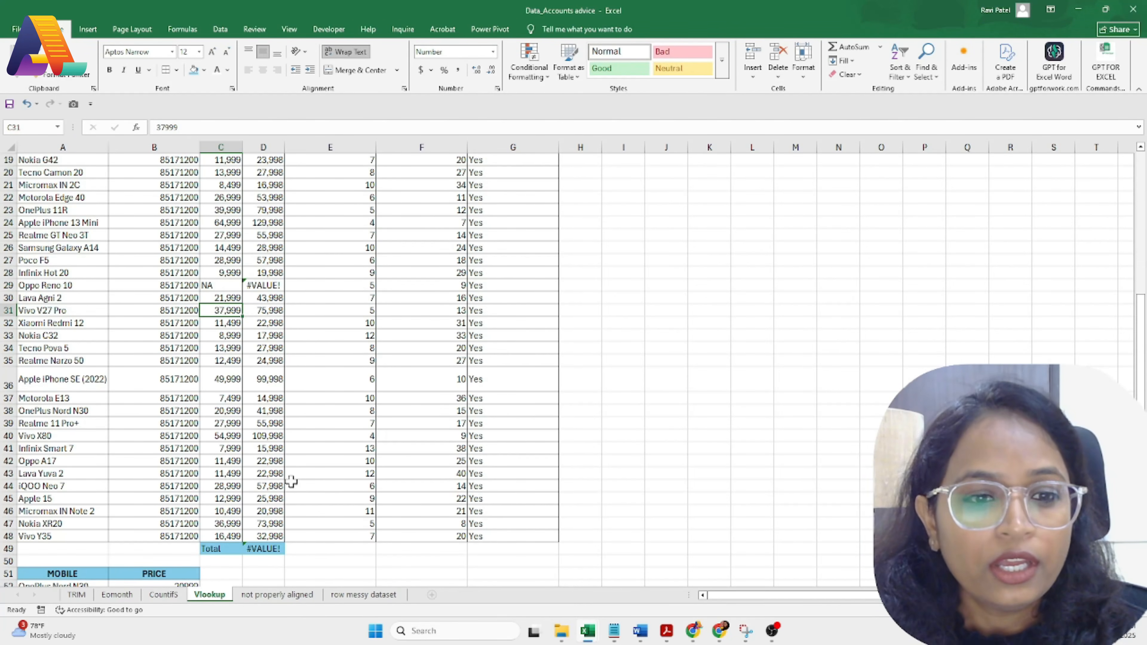
click(266, 548)
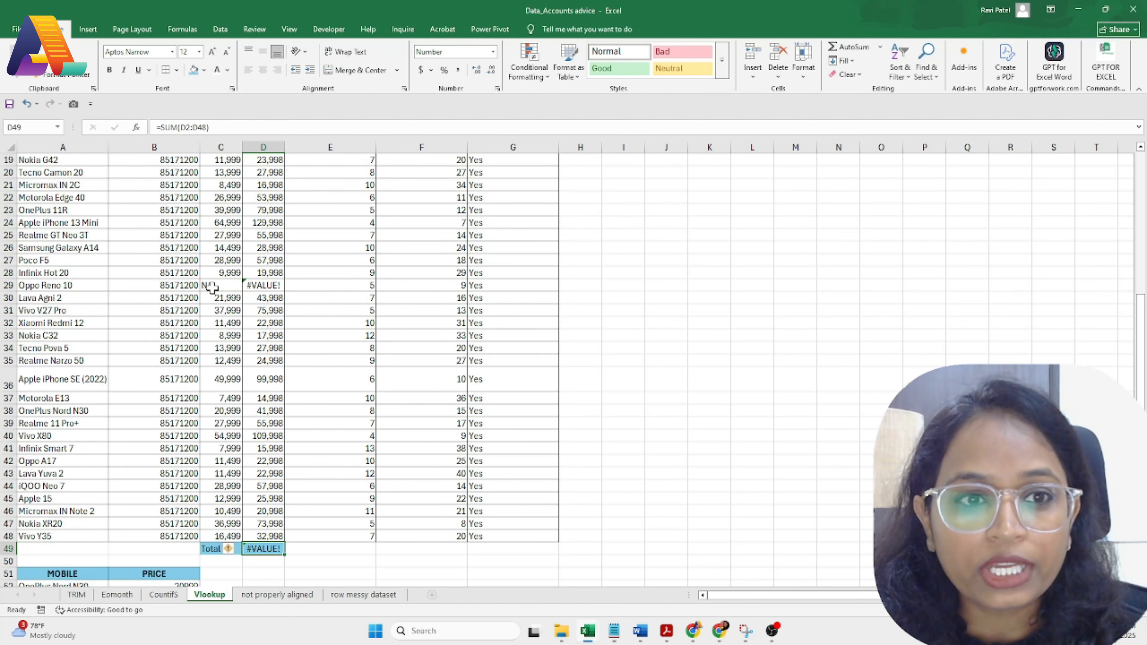
click(225, 349)
text(NA)
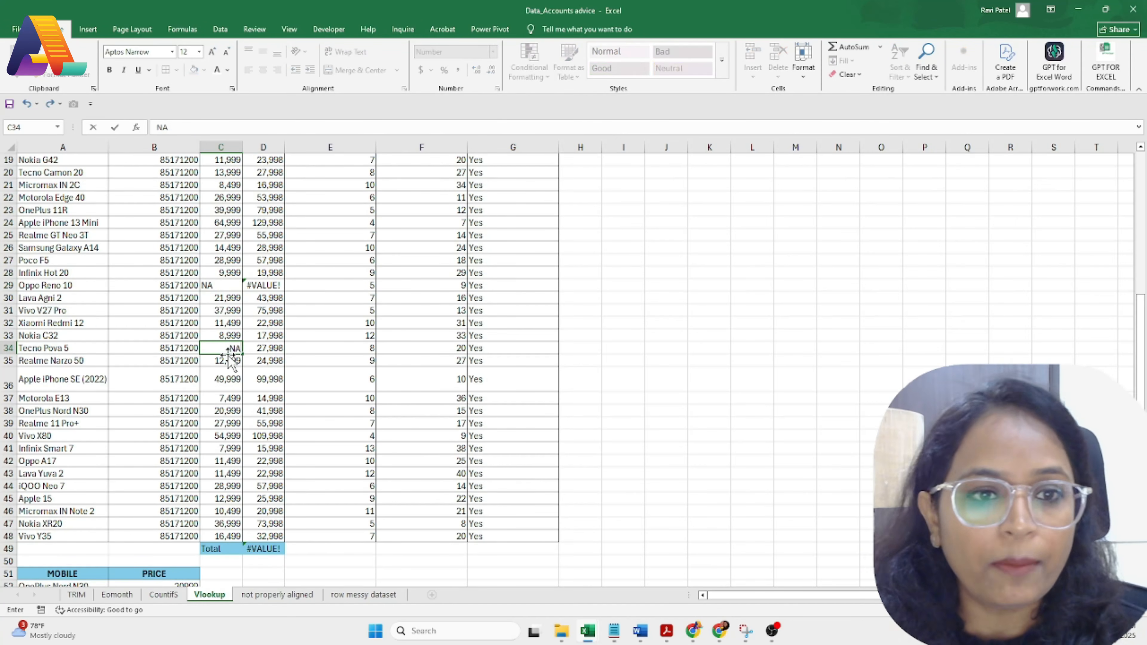
click(266, 323)
click(264, 548)
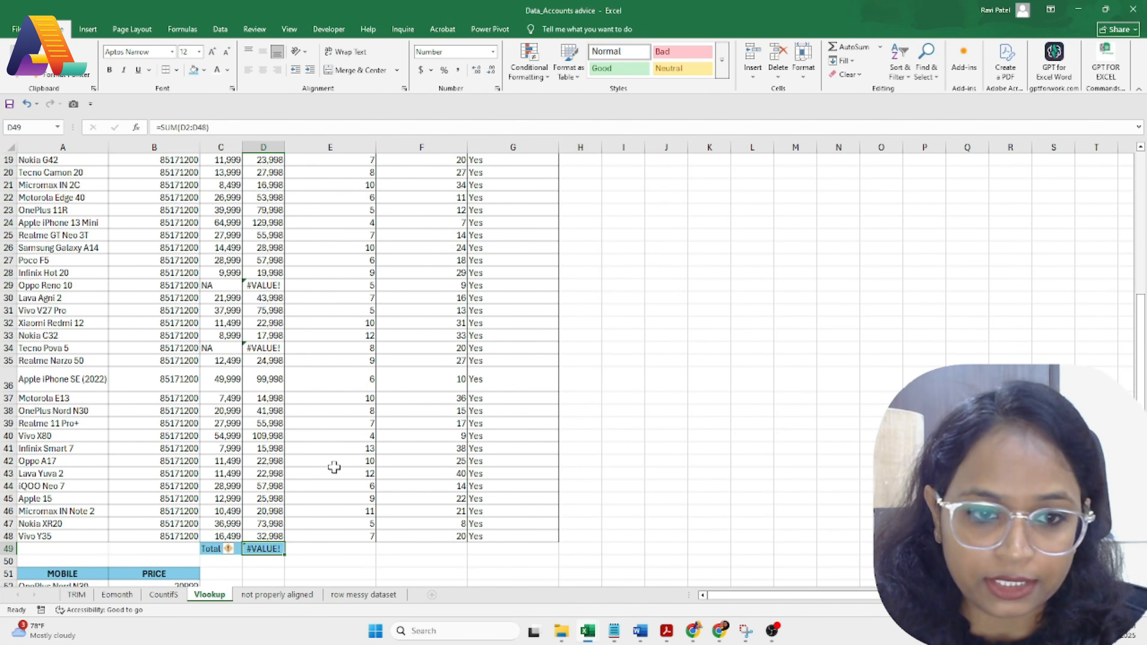
Step: Start =AGGREGATE in D49 with function 9 (SUM) and option 6 (ignore error values)
text(=)
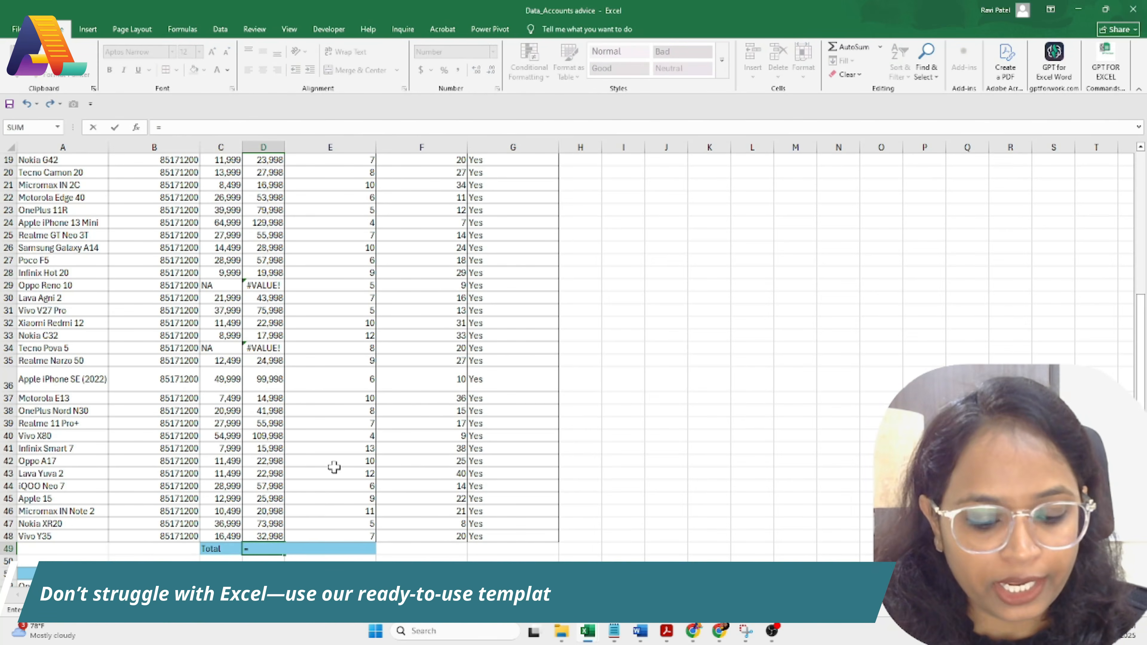
text(ag)
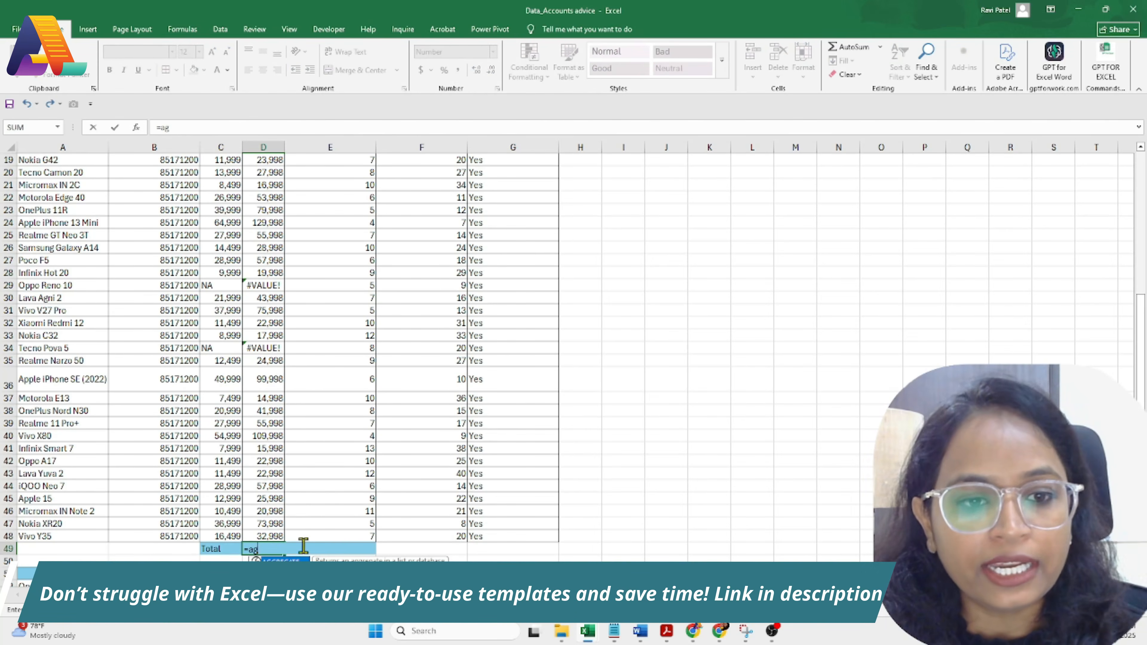
double_click(280, 561)
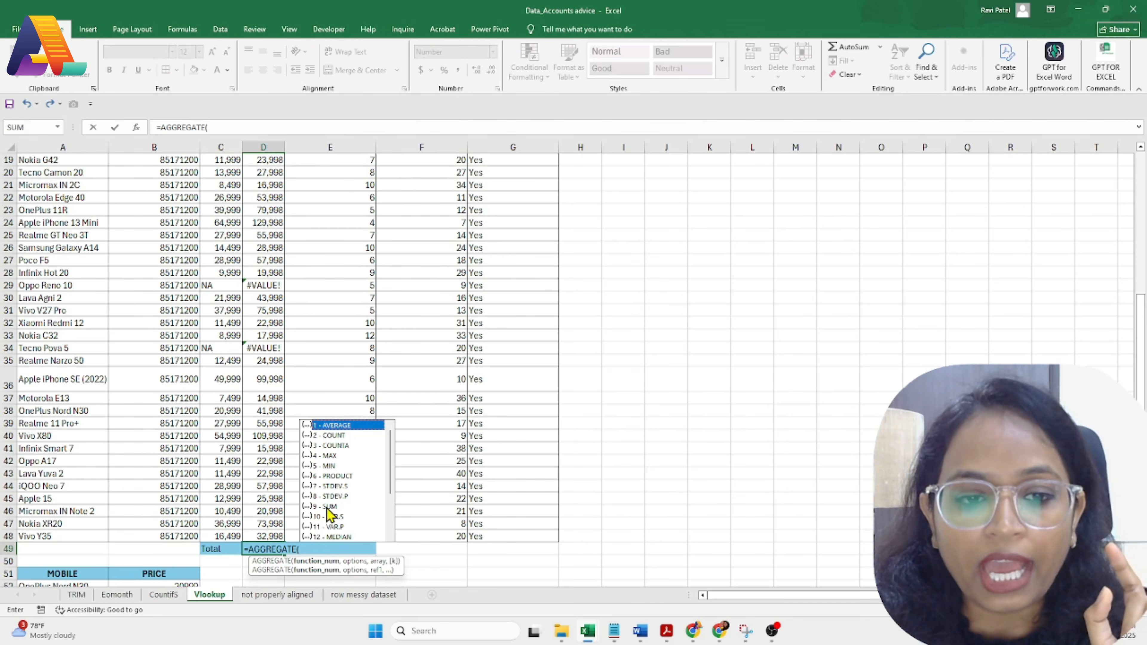
text(9)
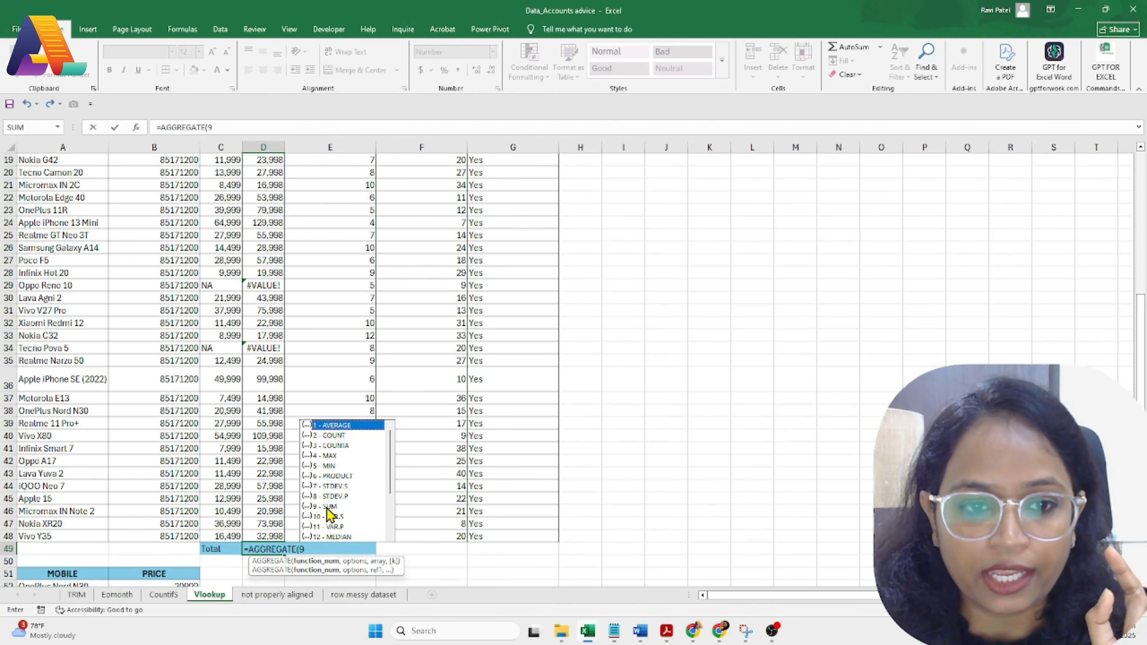
double_click(329, 506)
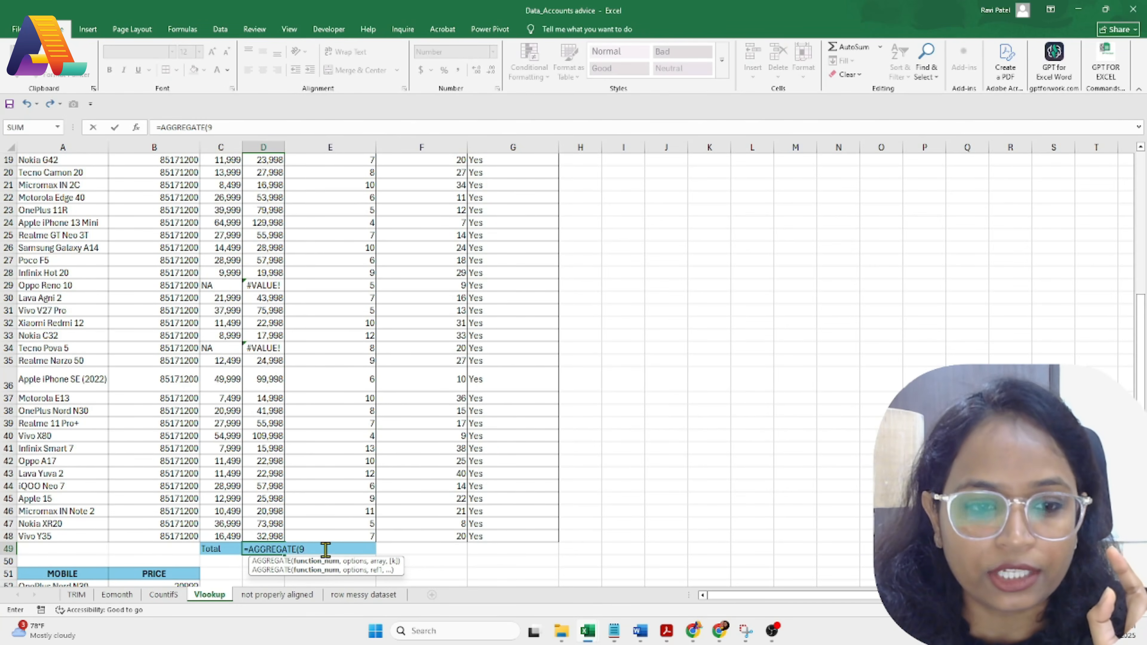
text(,)
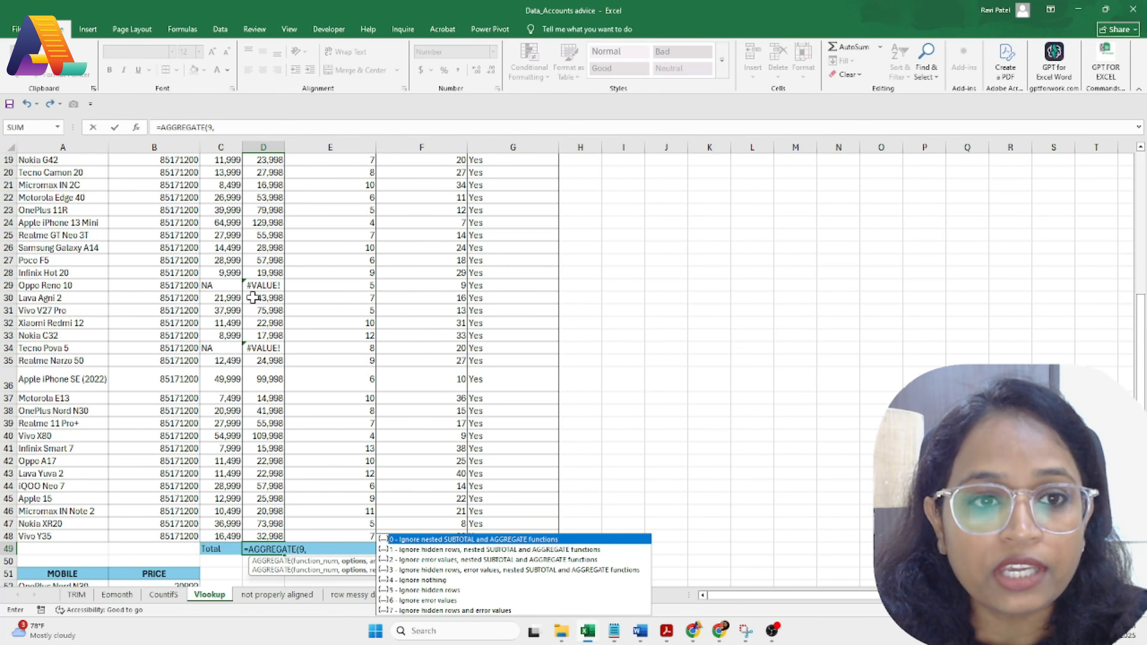
click(435, 601)
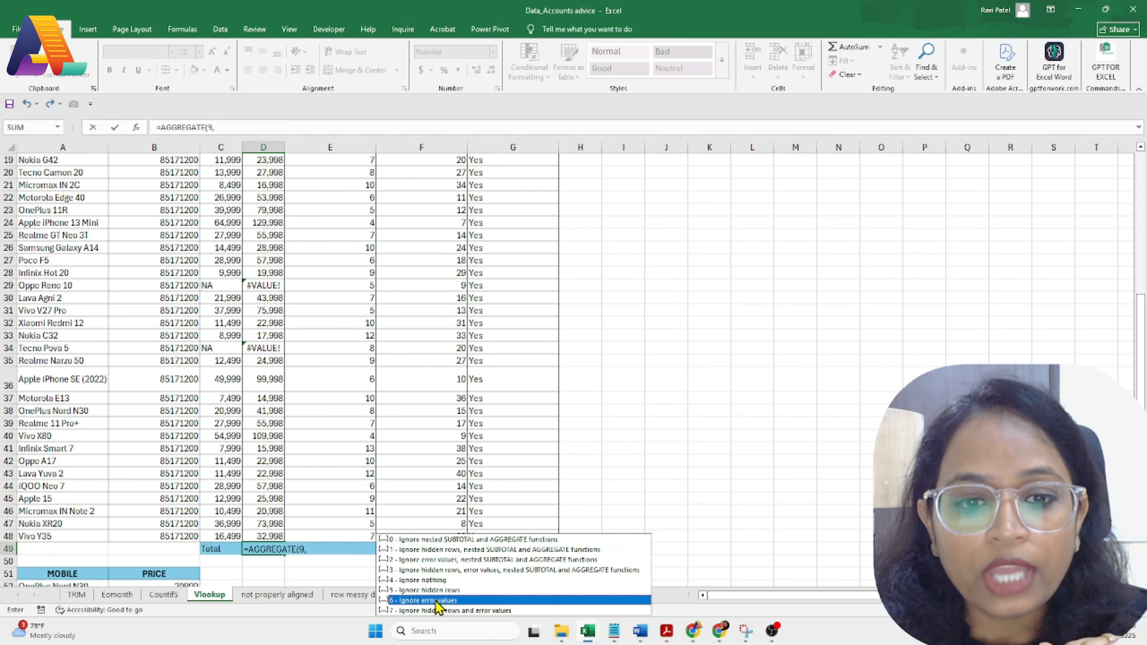
double_click(436, 601)
text(,)
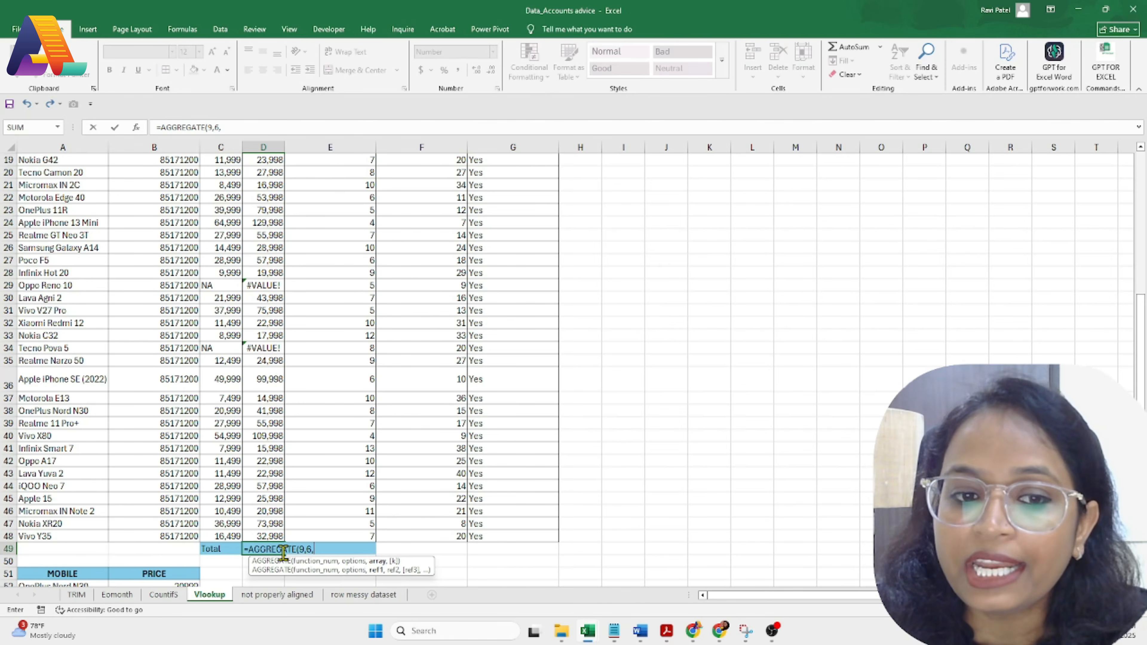
Step: Give AGGREGATE the range D2:D48 and enter it, so the total shows 2,172,910
scroll(261, 447, up, 6)
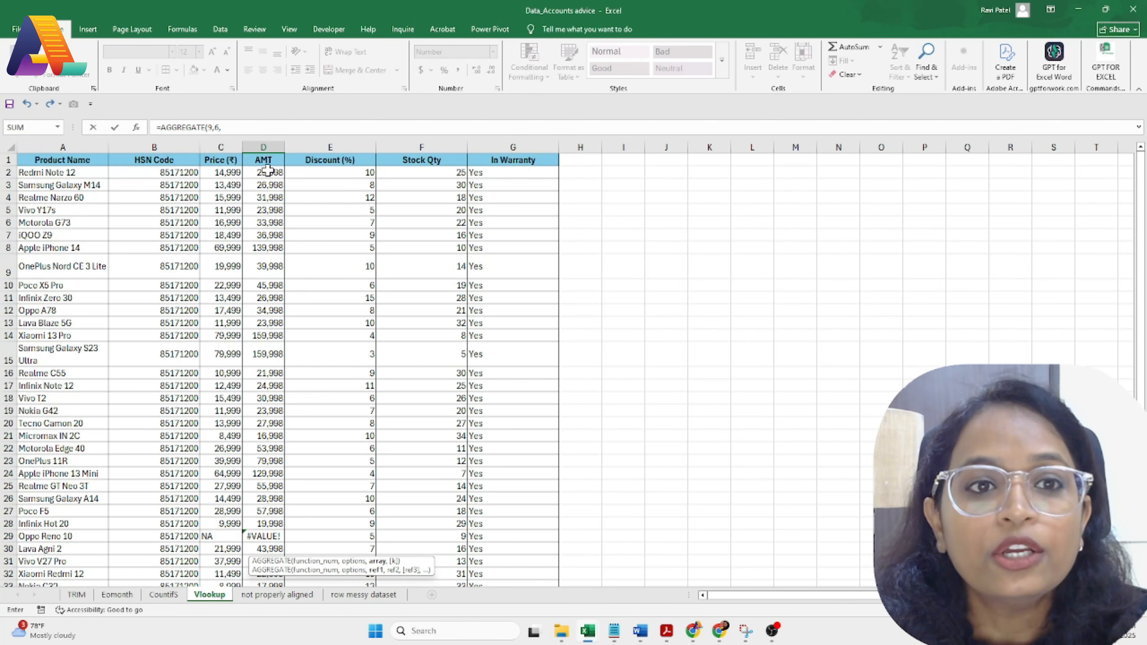
drag(268, 170, 269, 546)
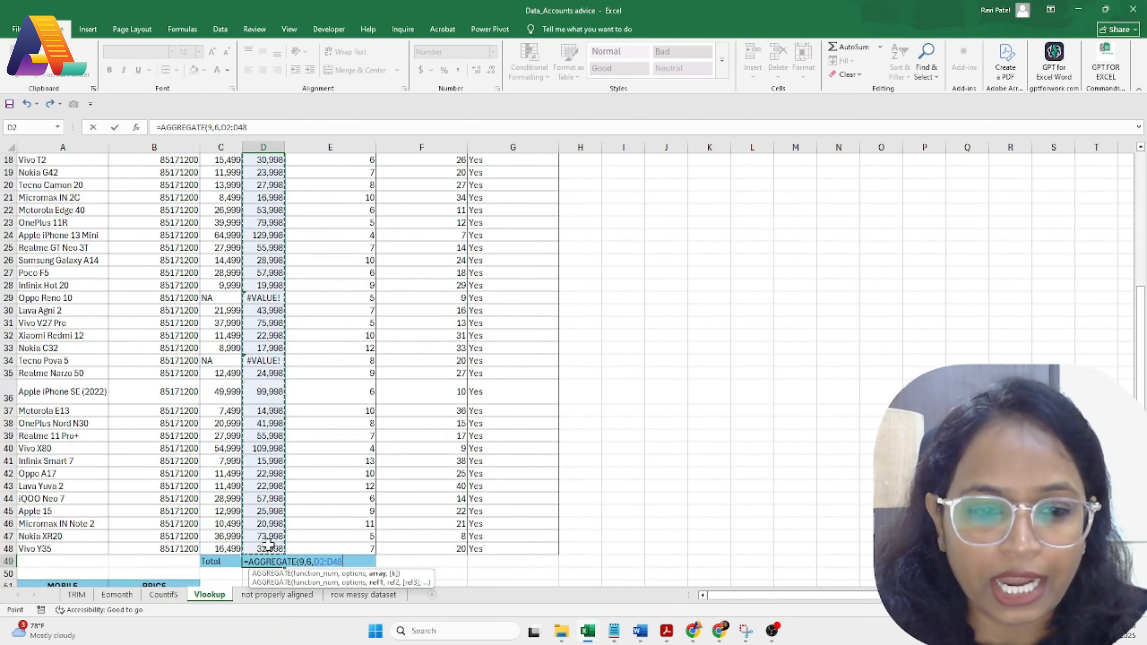
text())
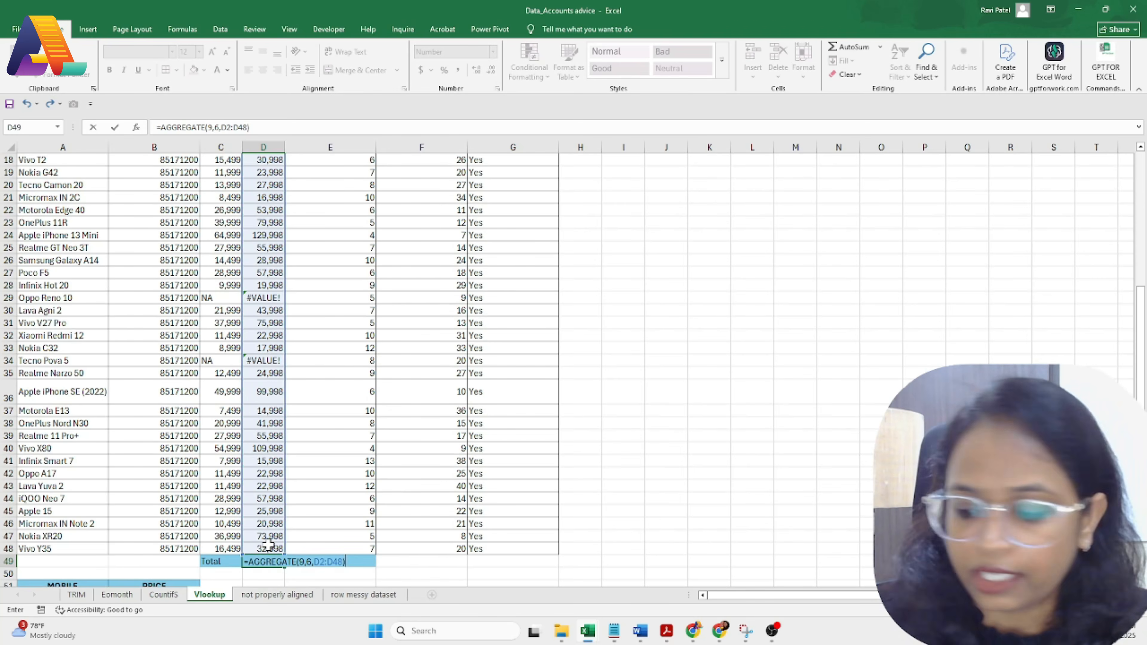
key(Return)
click(265, 561)
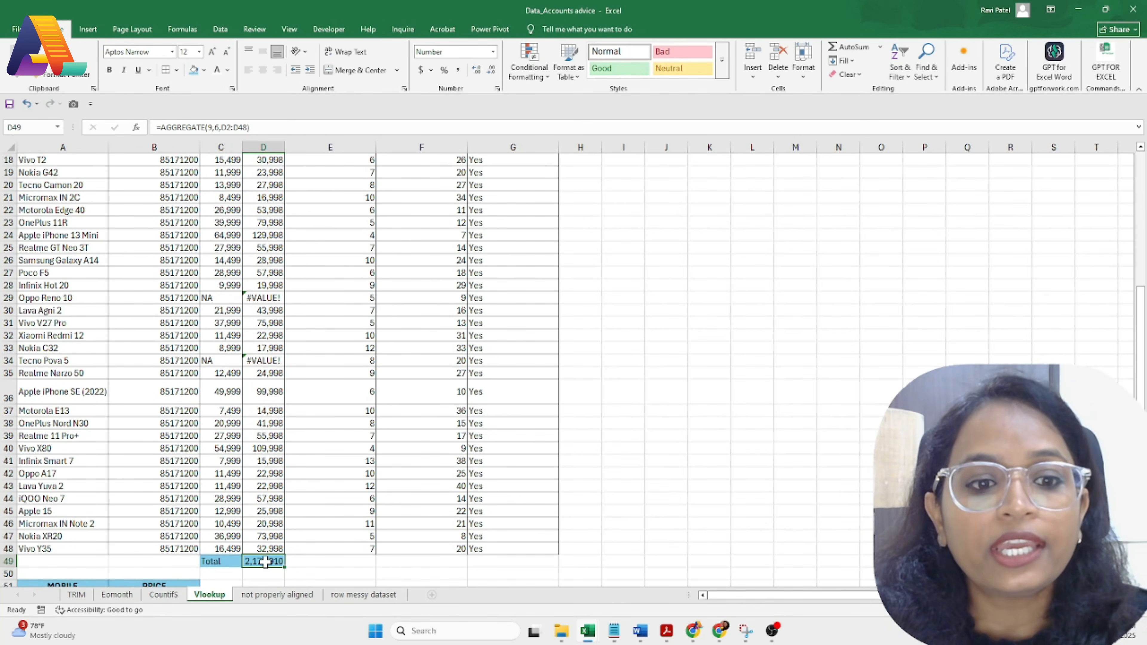
Step: Set the Realme 11 Pro+ price in C39 to NA; the AGGREGATE total becomes 2,116,912
click(221, 361)
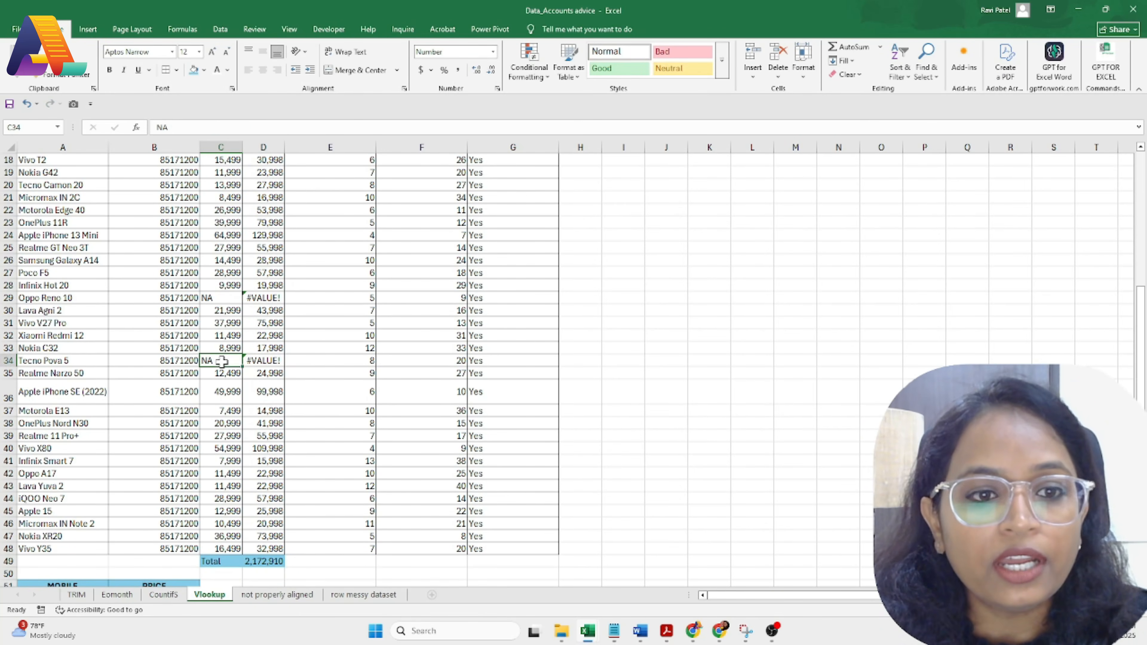
click(227, 436)
text(NA)
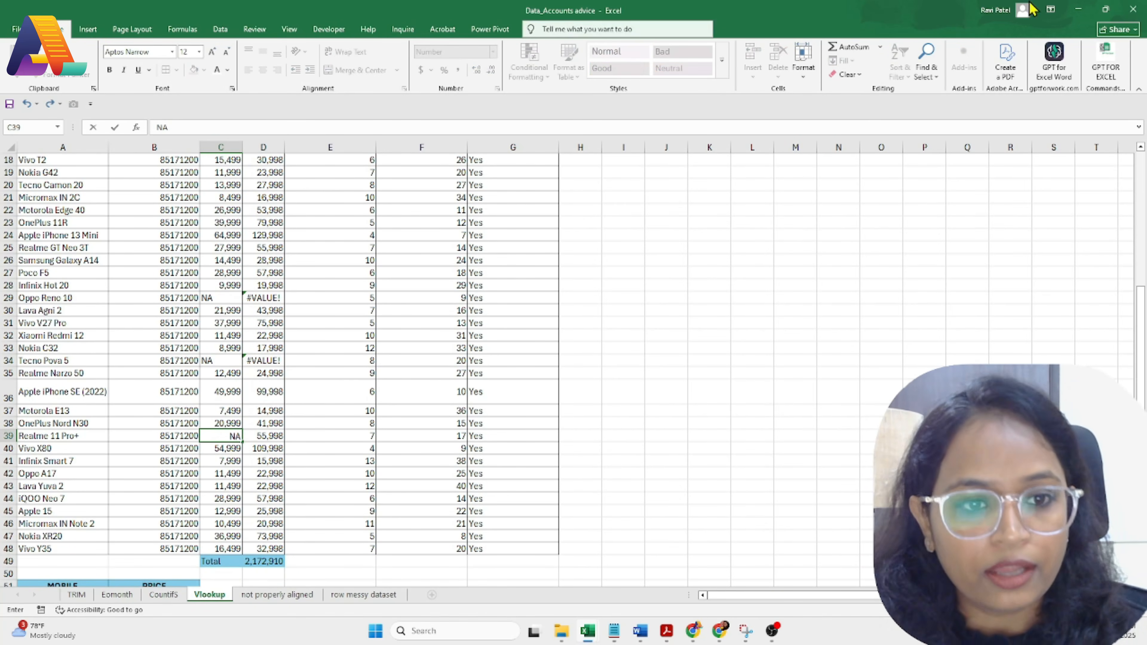
click(523, 360)
click(264, 563)
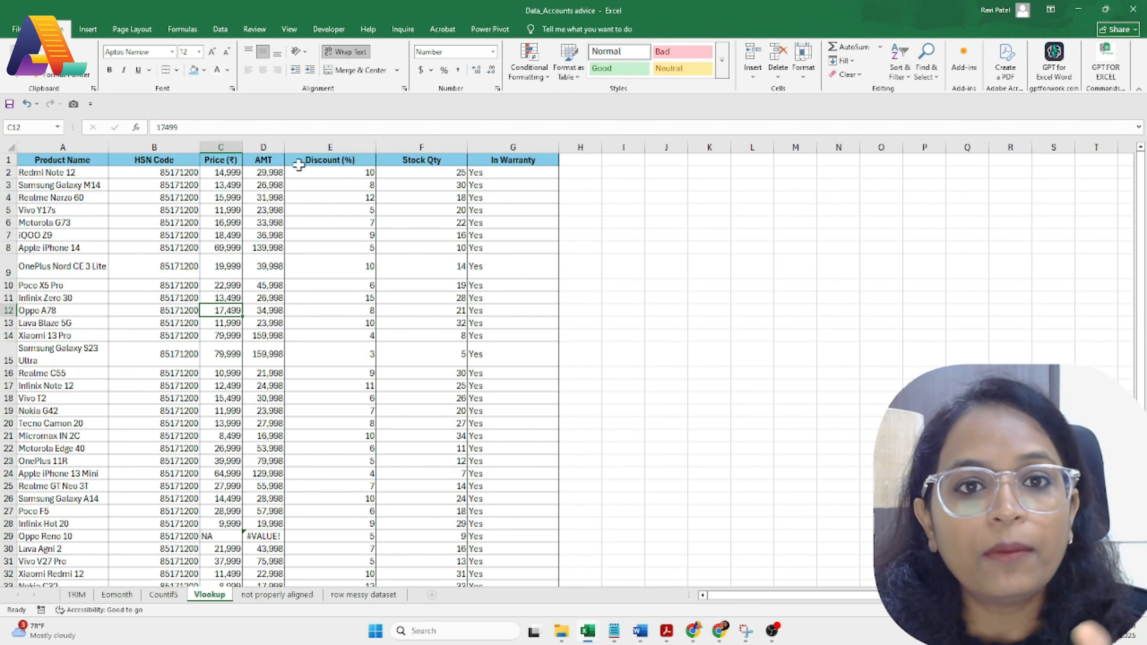
Step: Insert an empty column D before AMT using Alt+I, C after undoing a first insert
click(272, 146)
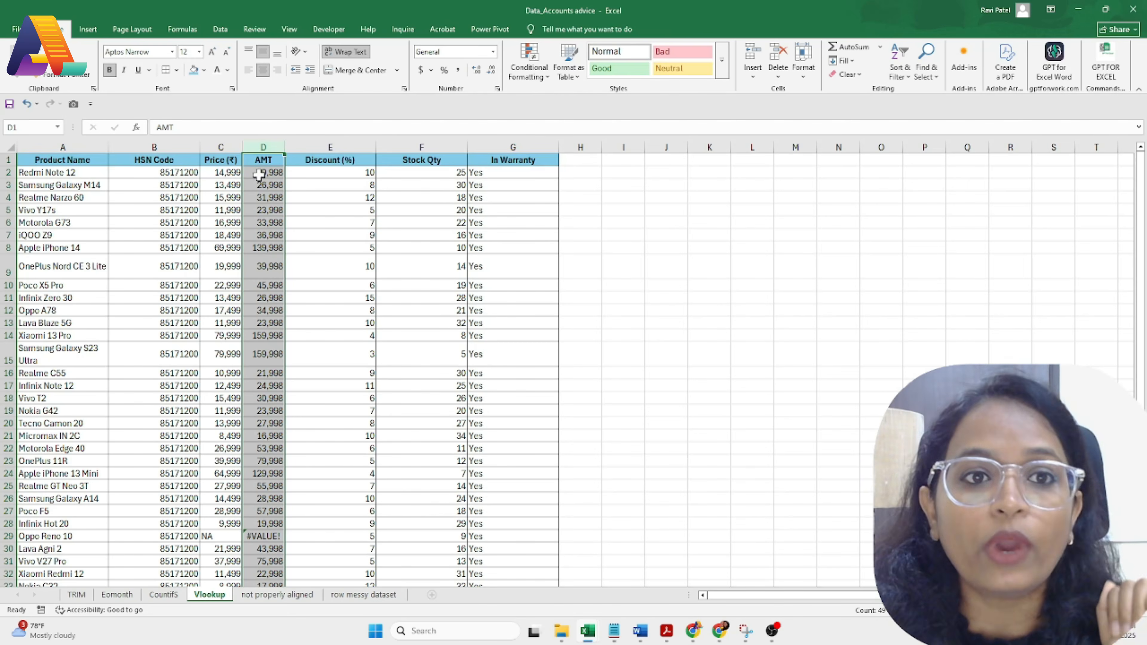
right_click(257, 154)
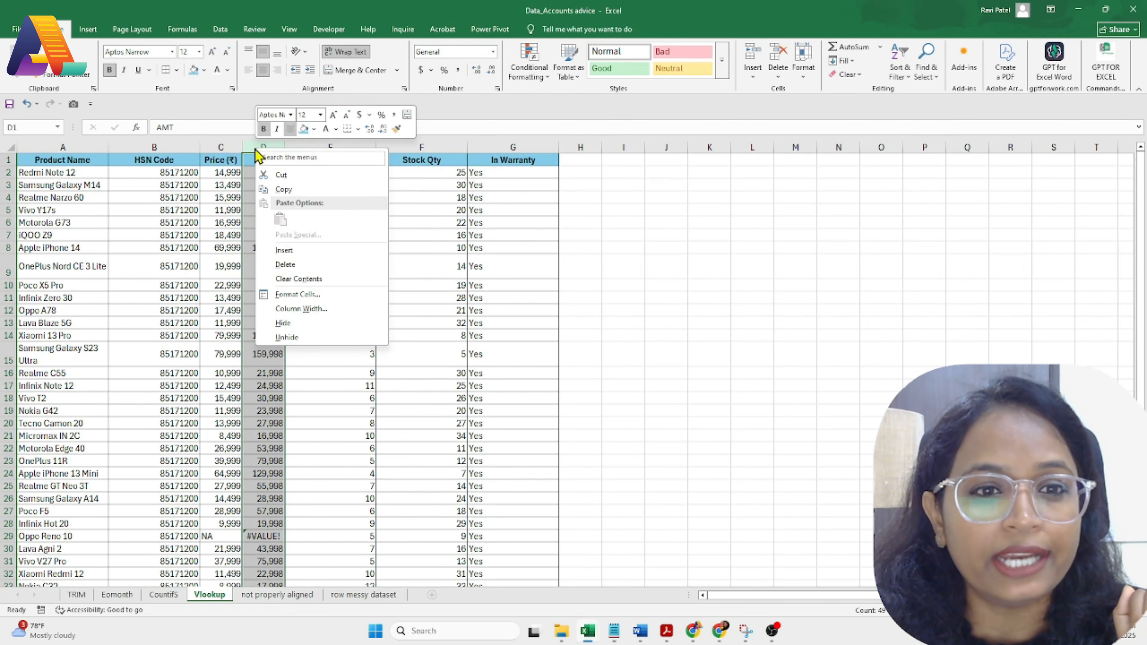
click(296, 251)
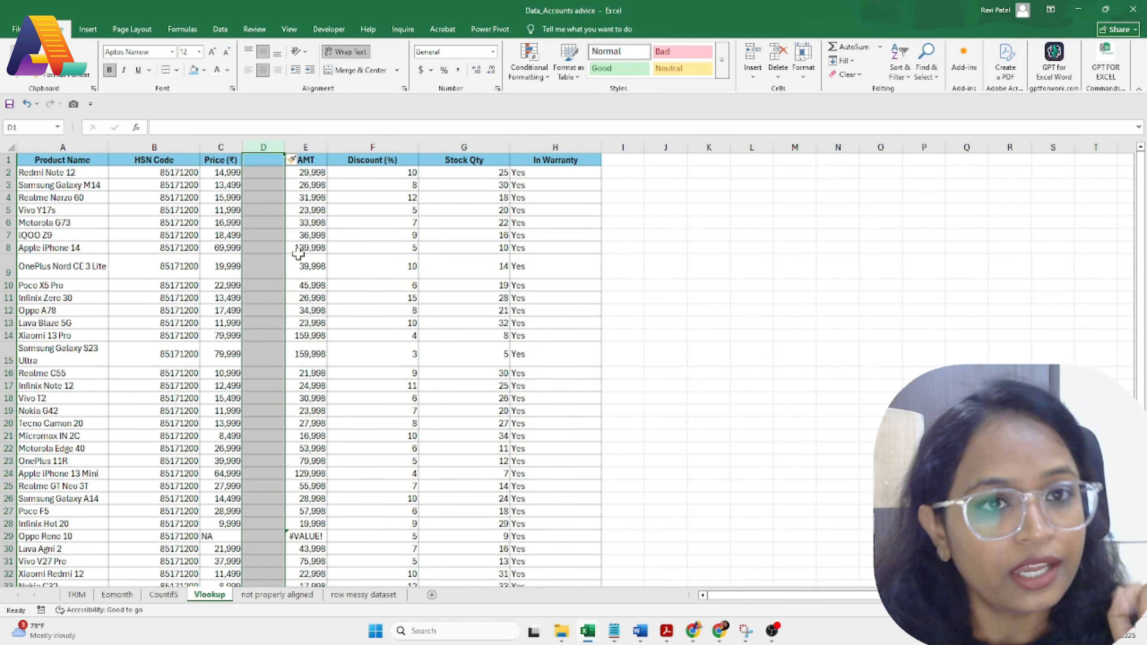
key(ctrl+z)
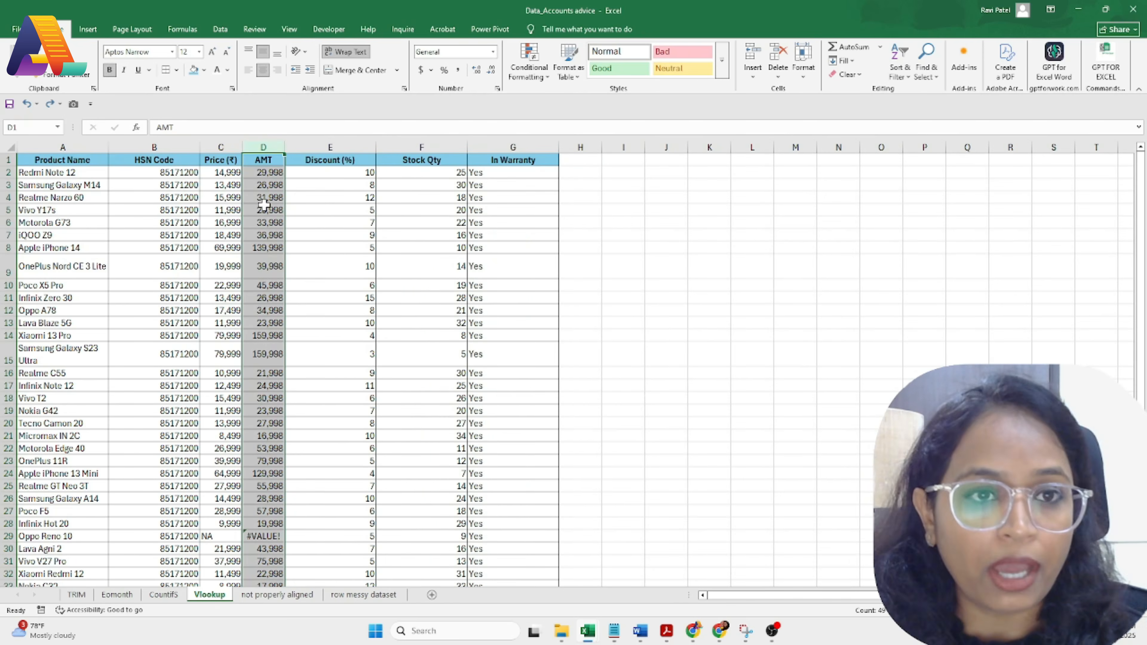
click(264, 205)
click(264, 147)
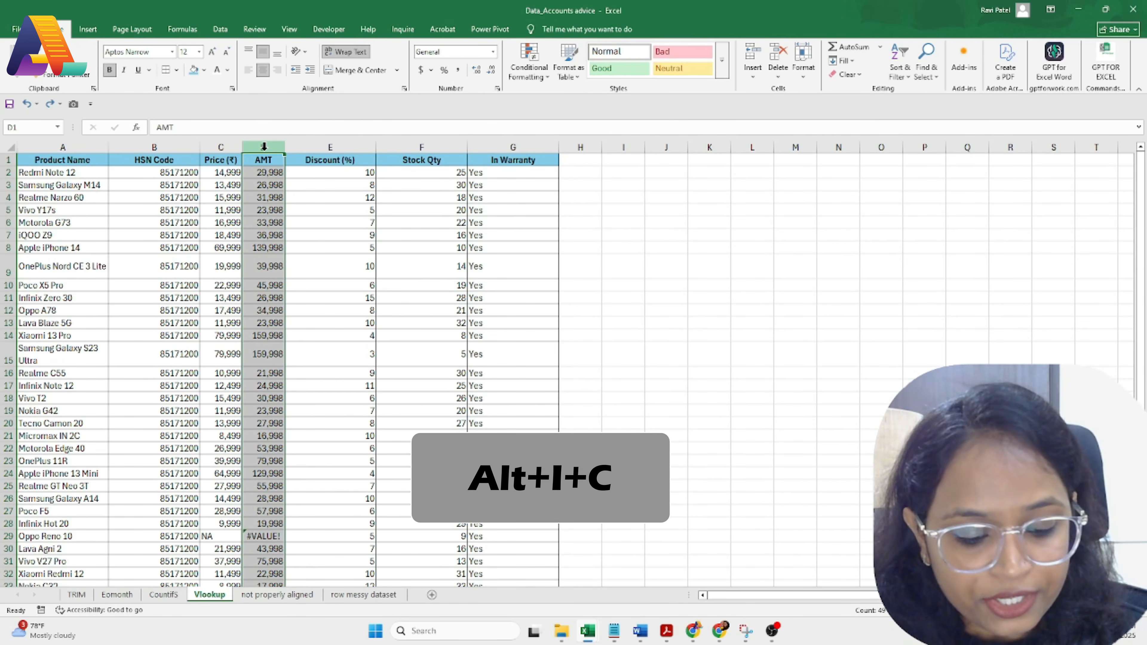
key(alt+i)
key(c)
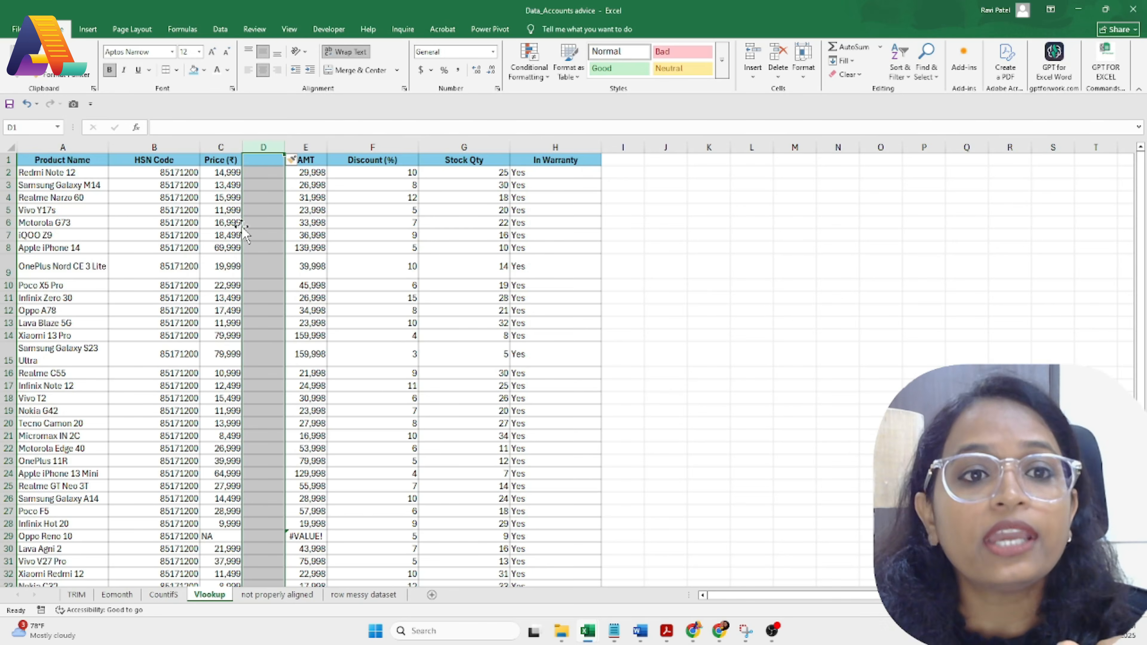
click(8, 271)
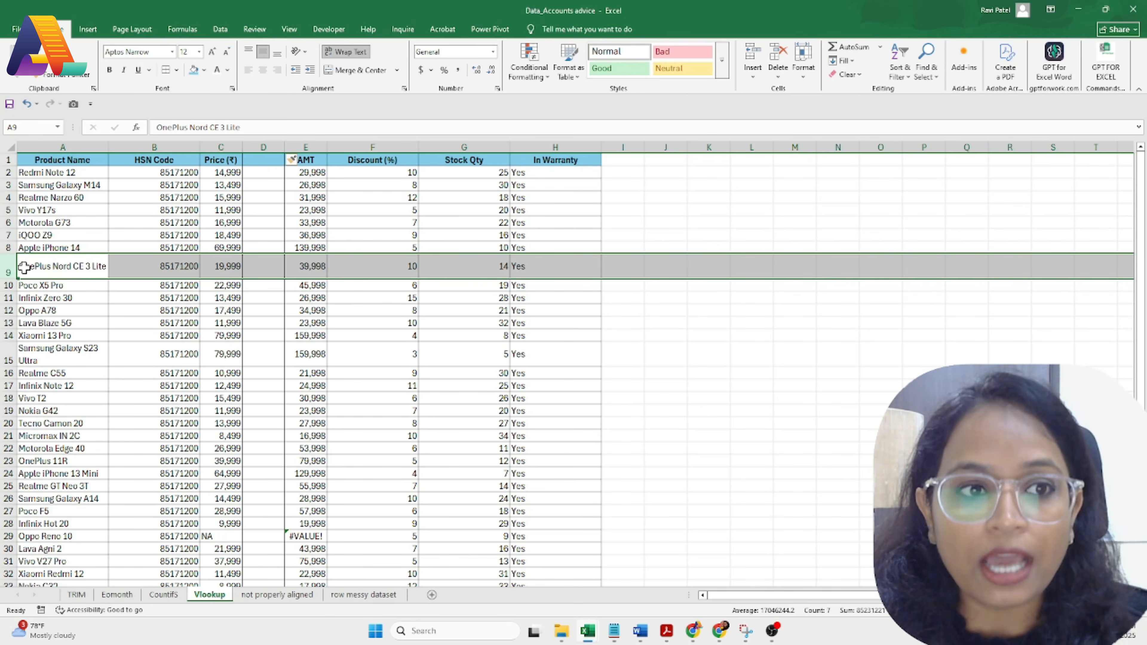
Step: Insert a blank row 9 above OnePlus Nord CE 3 Lite with Alt+I+R
click(26, 309)
click(1, 259)
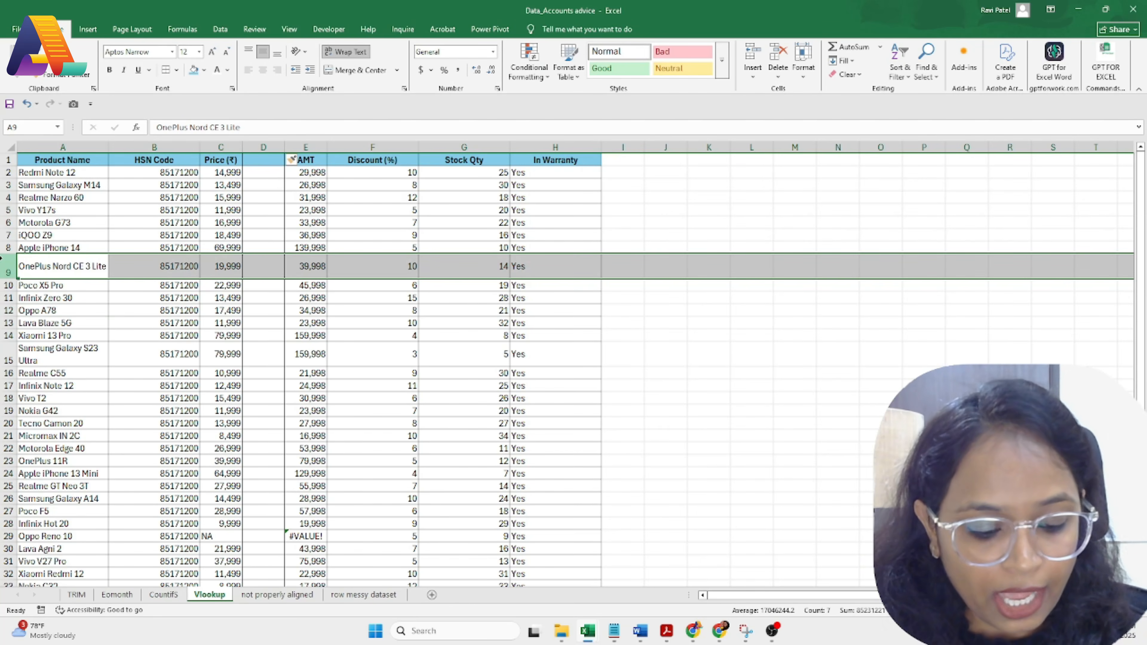
key(alt+i+r)
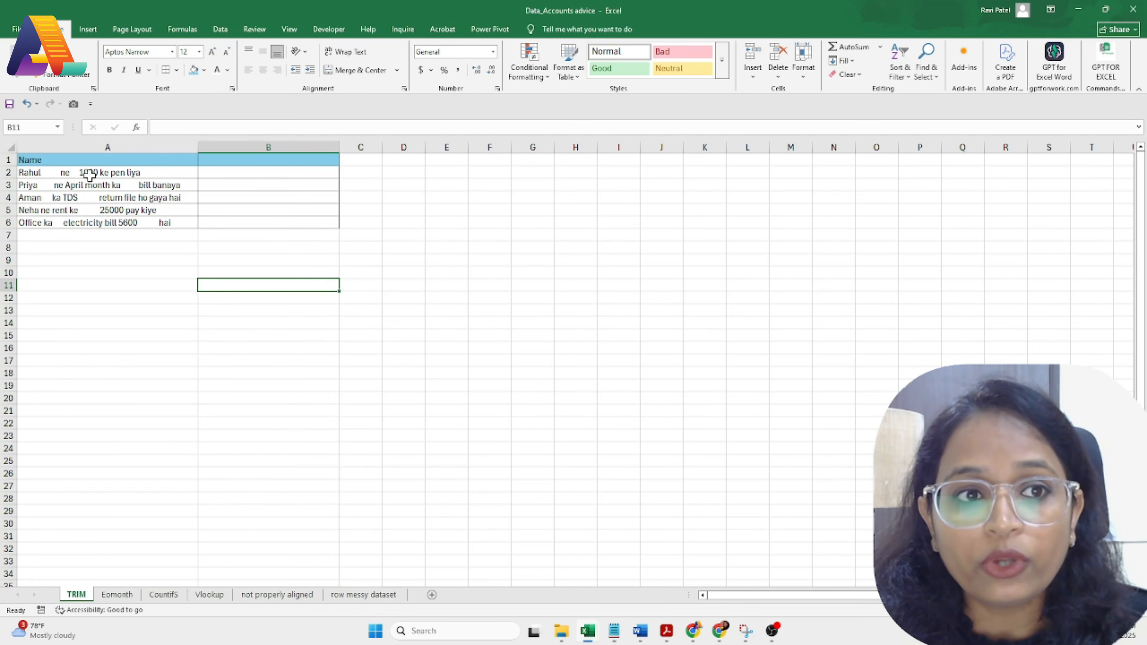
Step: Manually delete the extra spaces from the first sentence in cell A2
click(47, 175)
key(shift+Down)
key(shift+Down)
key(shift+Down)
key(shift+Down)
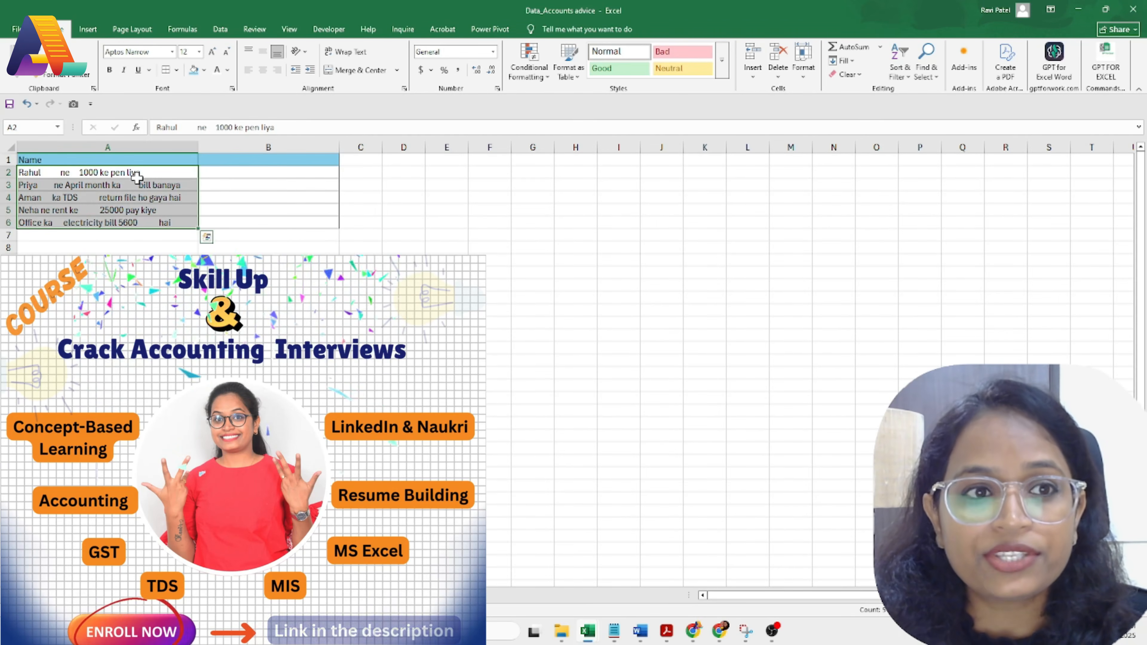
click(52, 175)
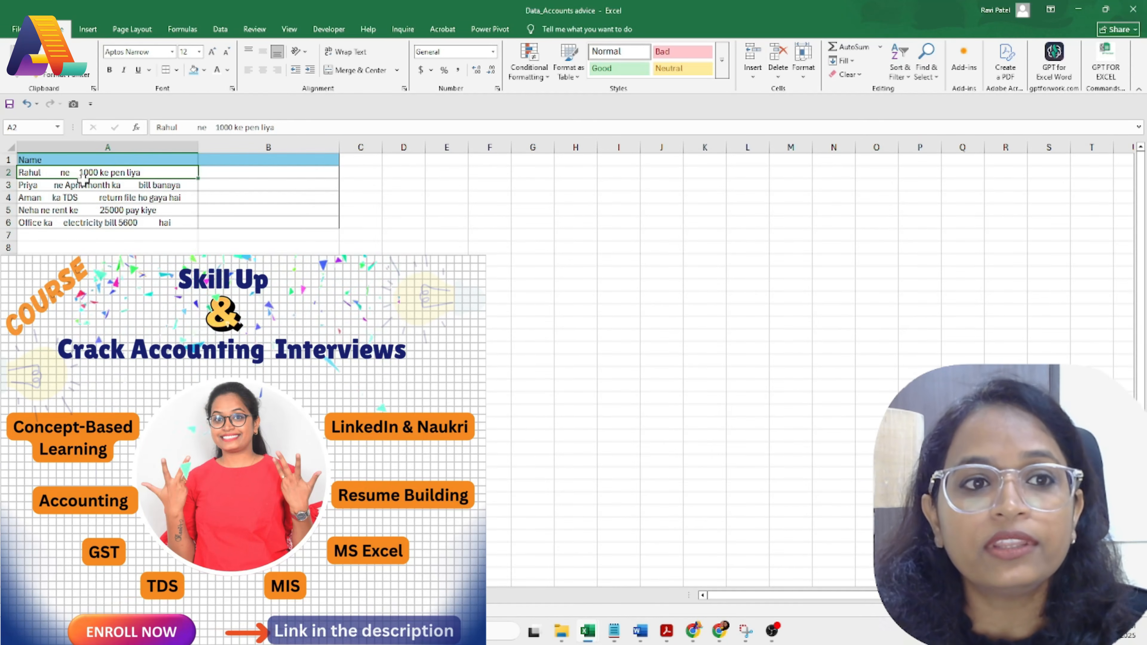
double_click(58, 175)
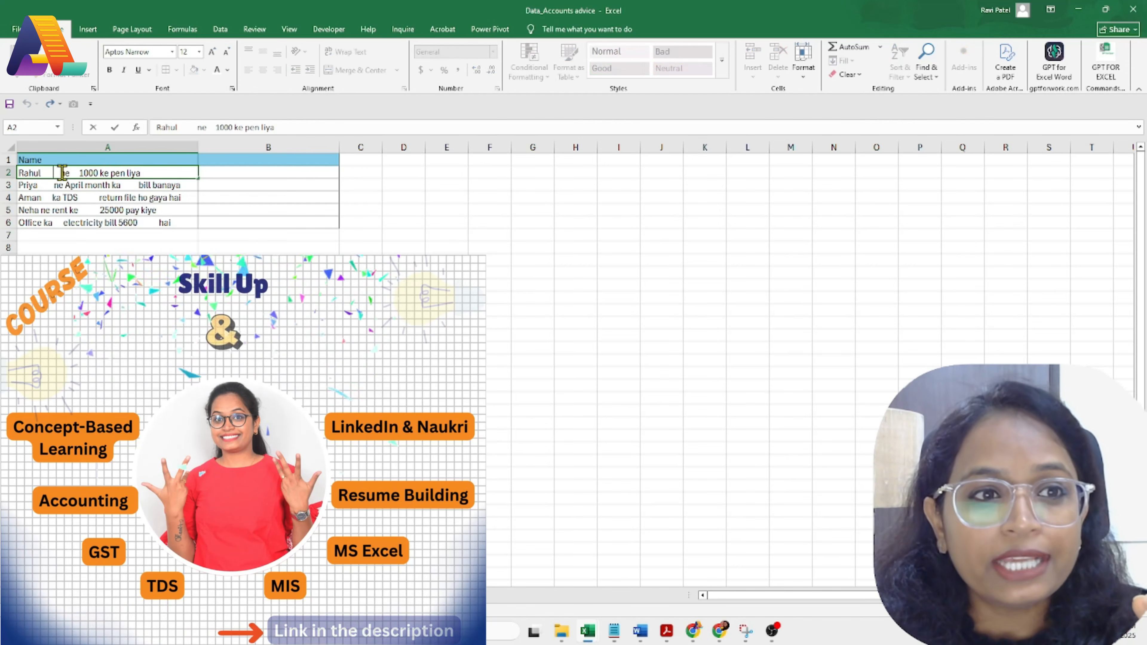
key(BackSpace)
key(BackSpace)
key(BackSpace)
key(BackSpace)
key(BackSpace)
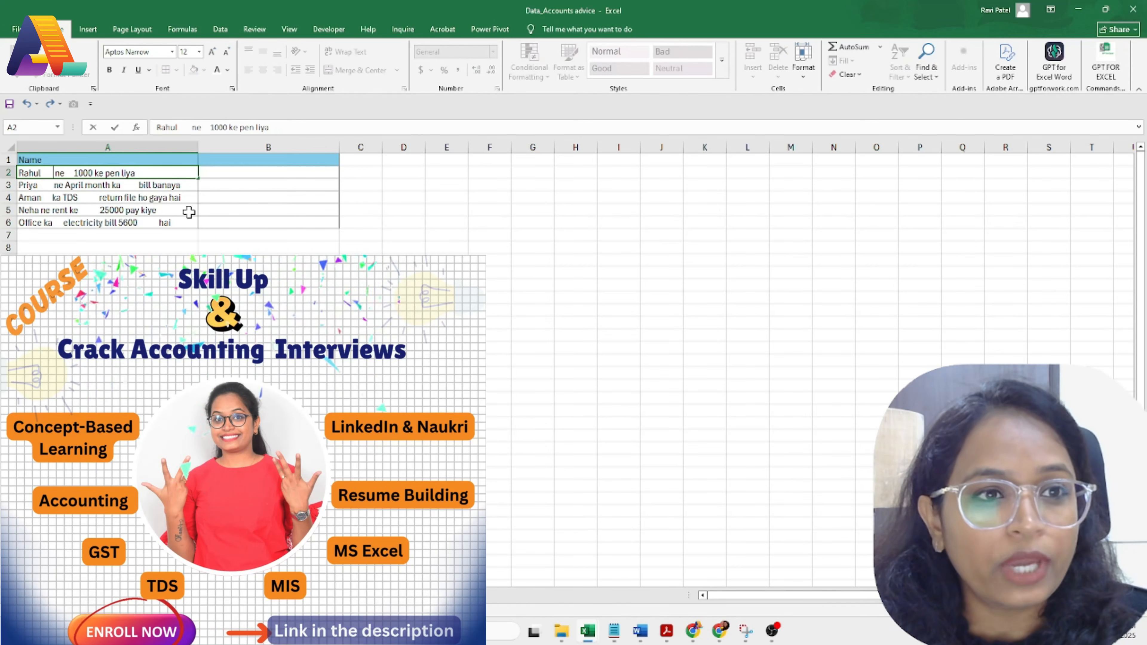
key(BackSpace)
key(BackSpace)
key(BackSpace)
key(BackSpace)
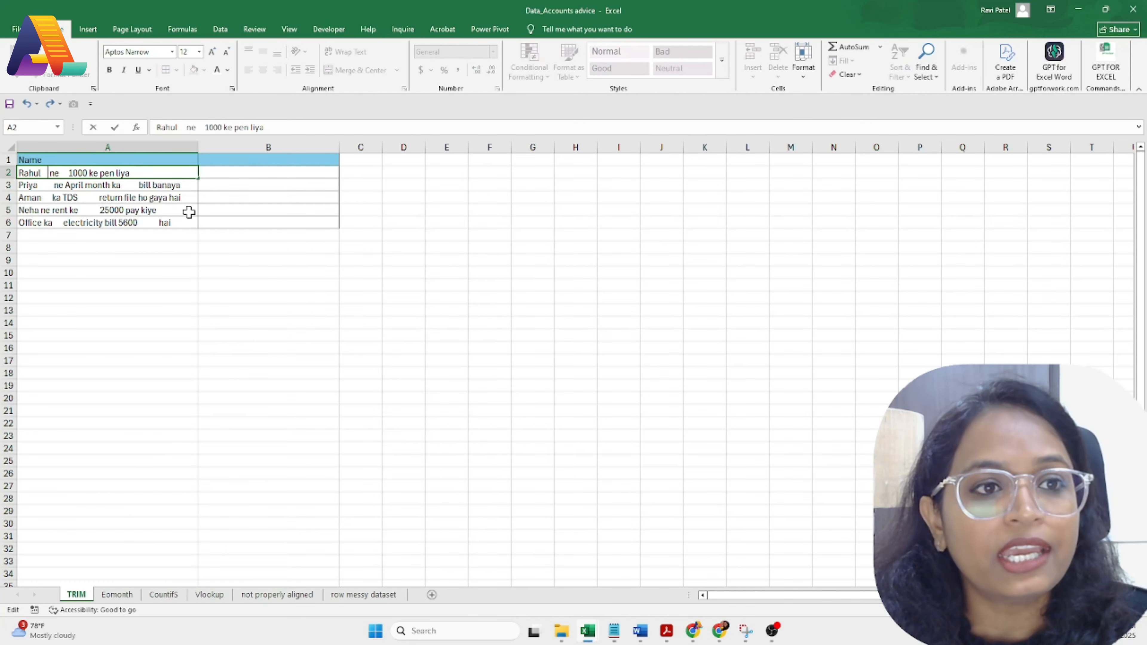
click(62, 173)
key(BackSpace)
key(BackSpace)
key(BackSpace)
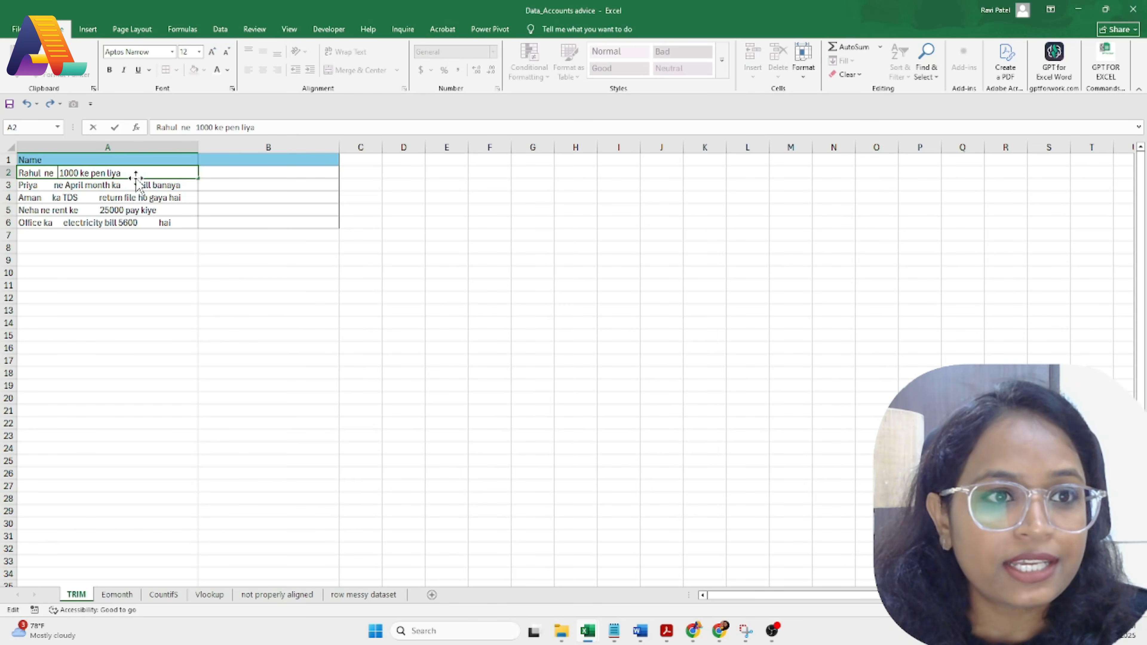
click(63, 185)
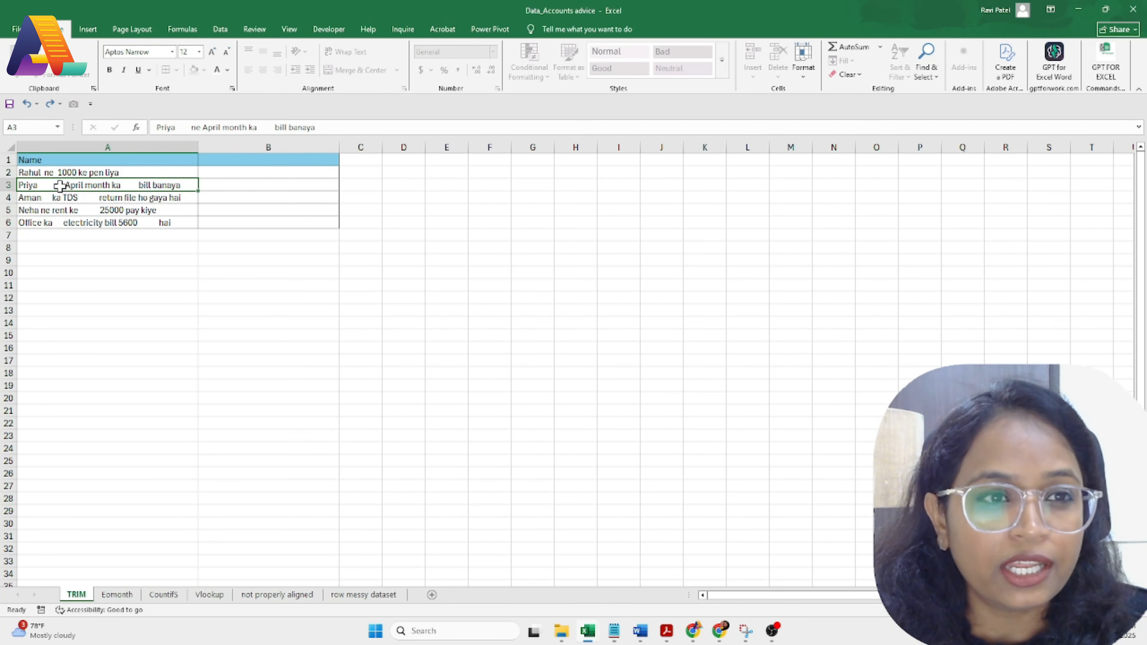
click(102, 248)
drag(77, 172, 83, 235)
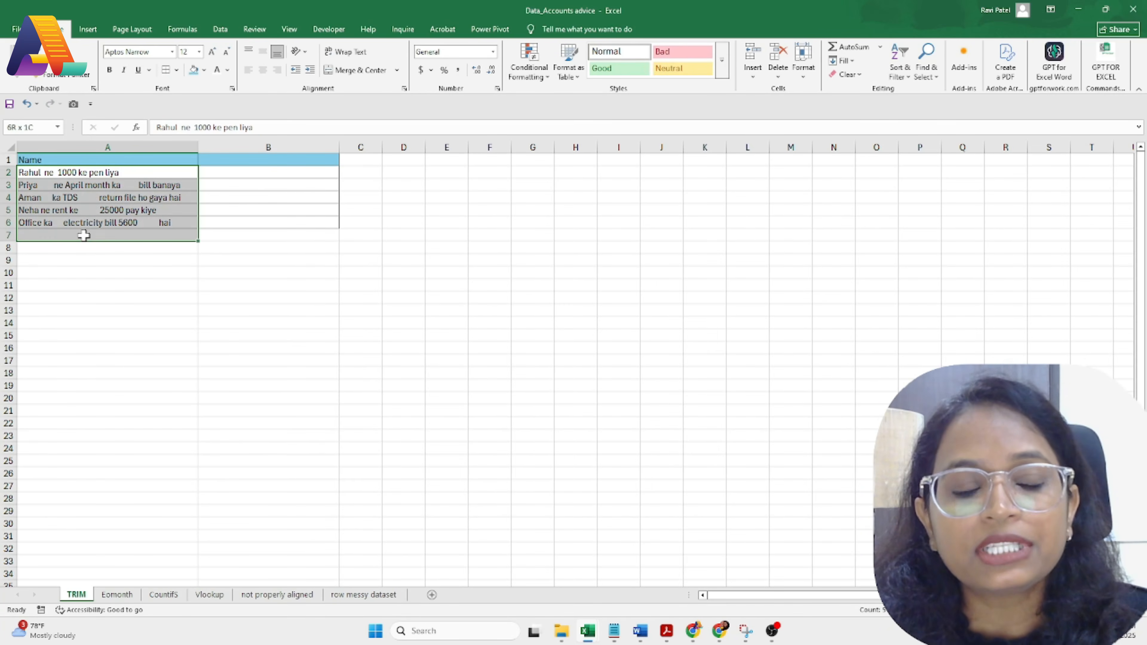
click(98, 363)
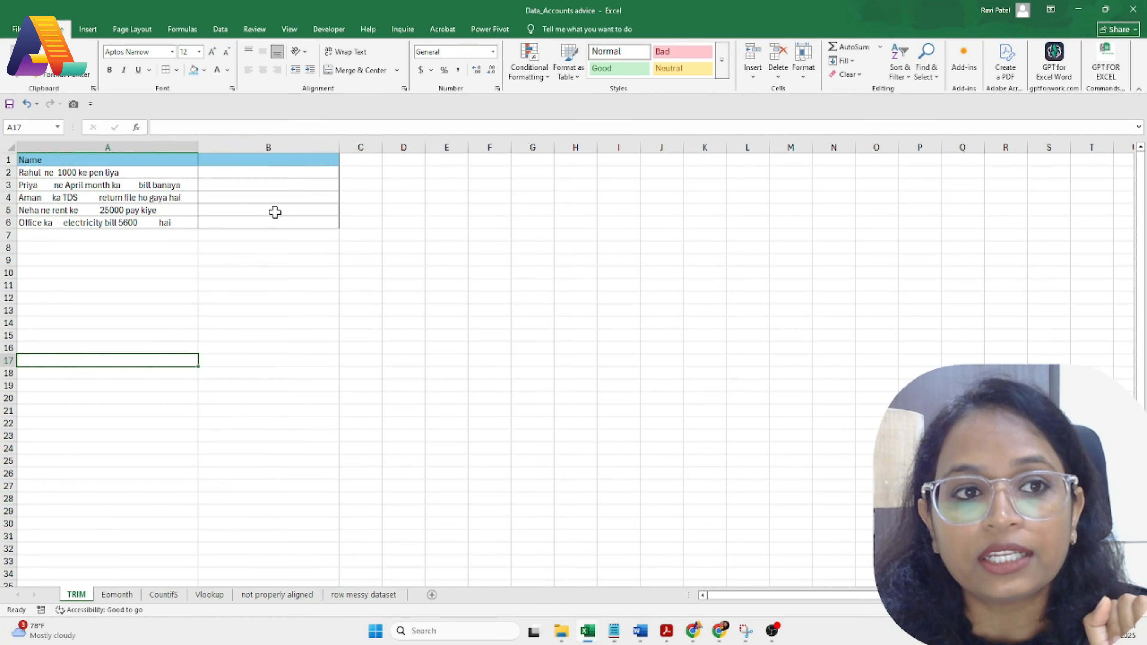
Step: Enter =TRIM(A2) in B2 and fill it down to B6
click(264, 171)
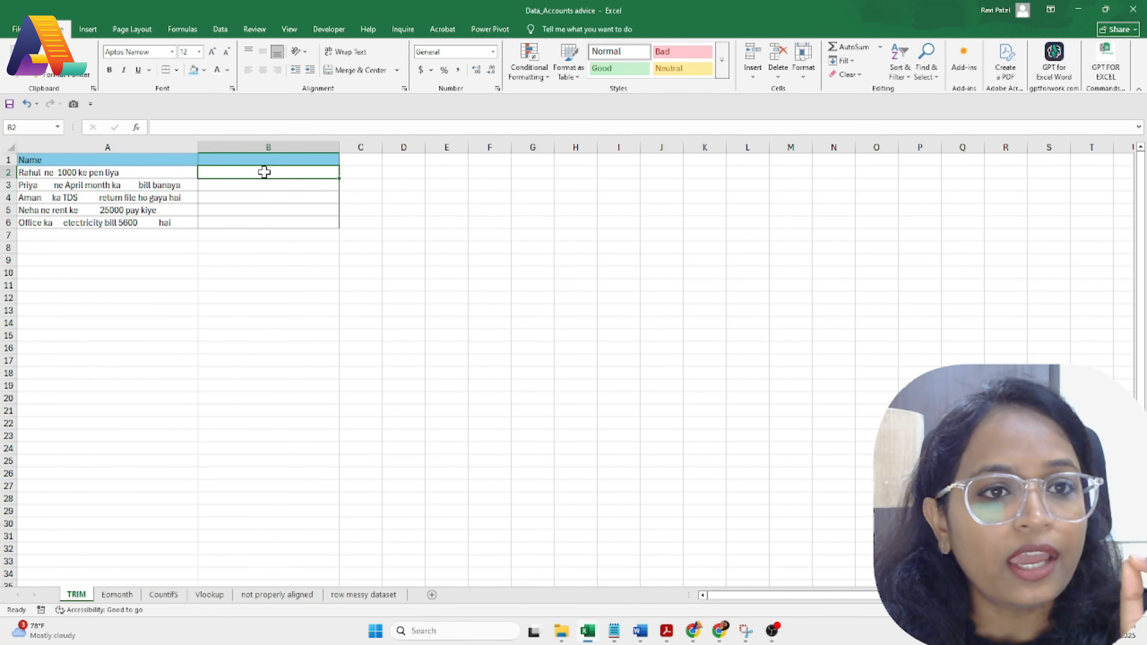
text(=)
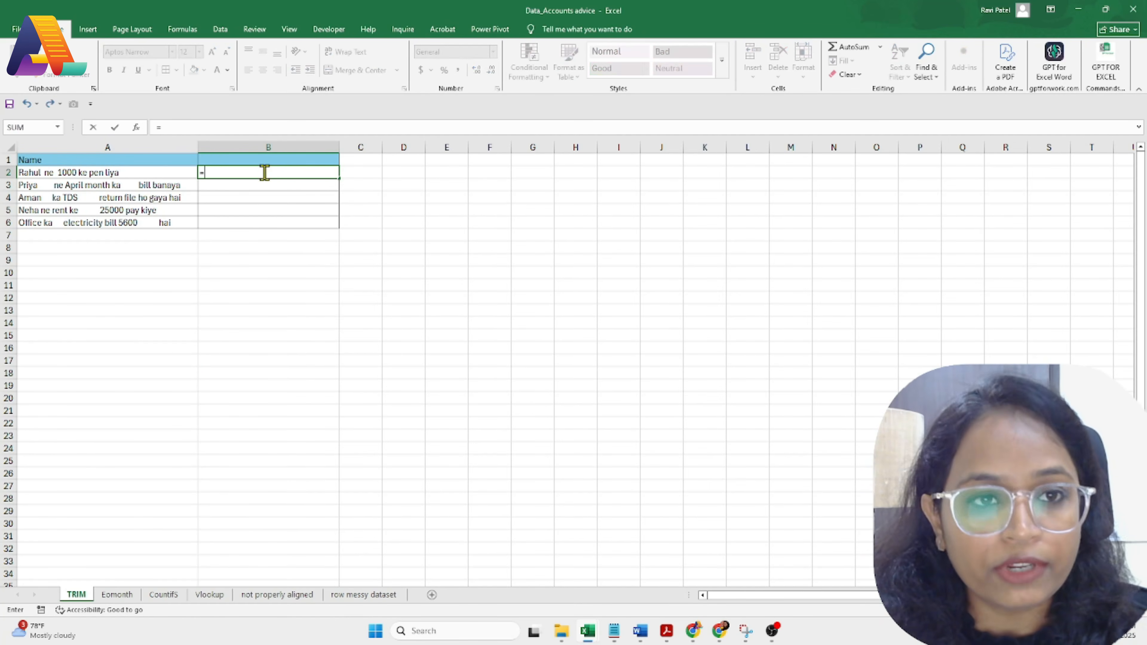
text(trim)
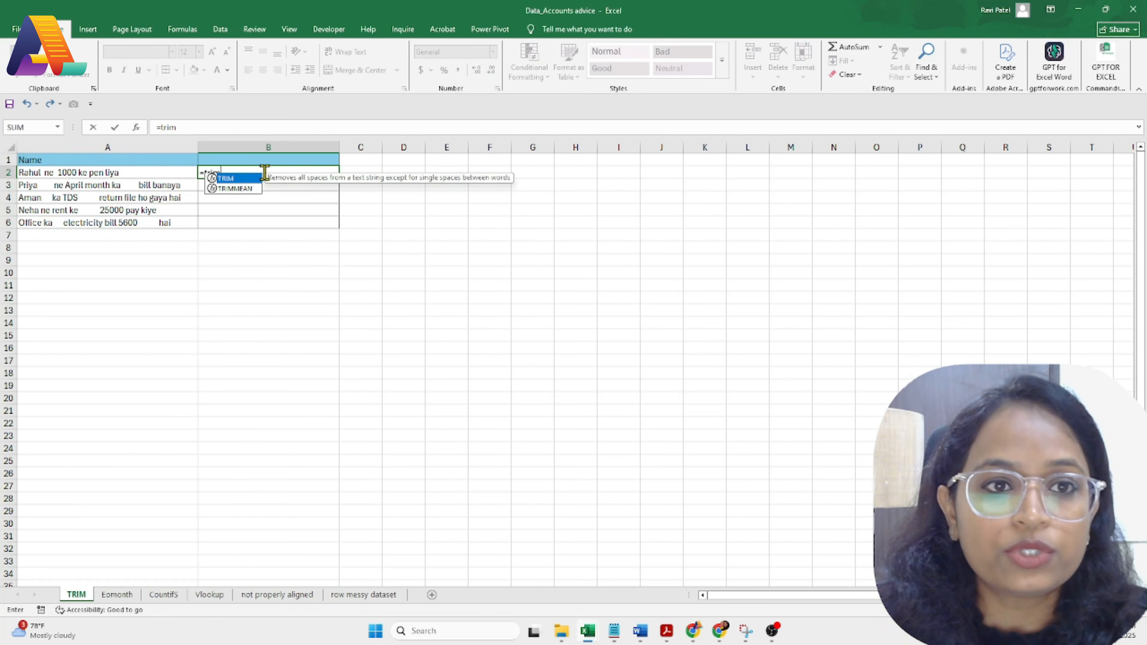
double_click(248, 180)
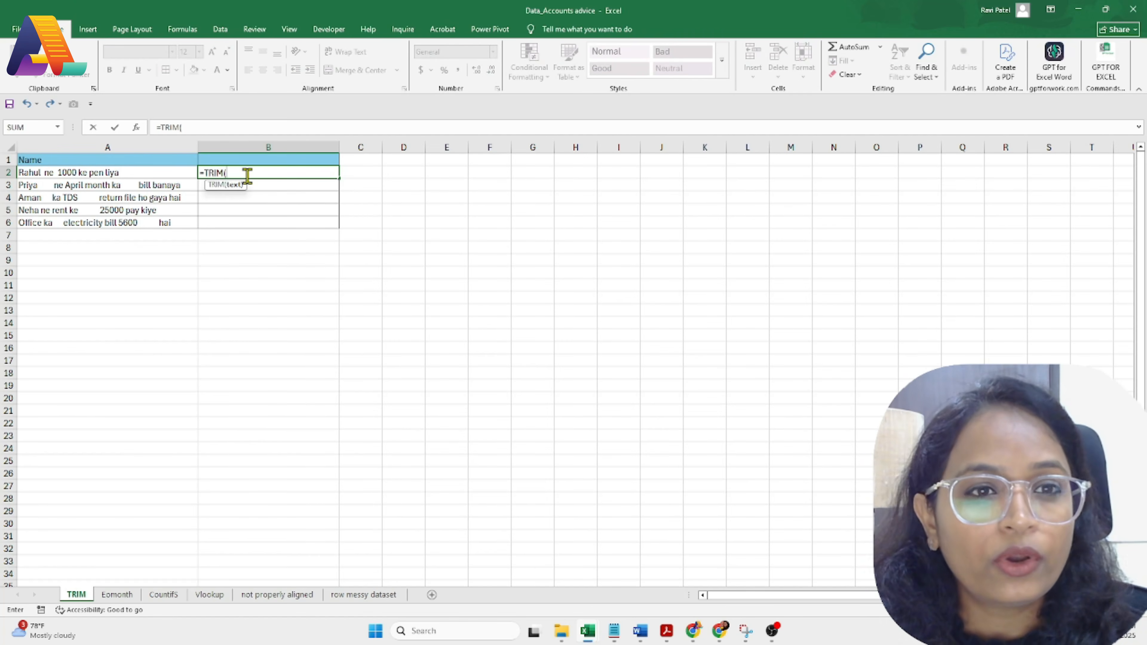
click(44, 173)
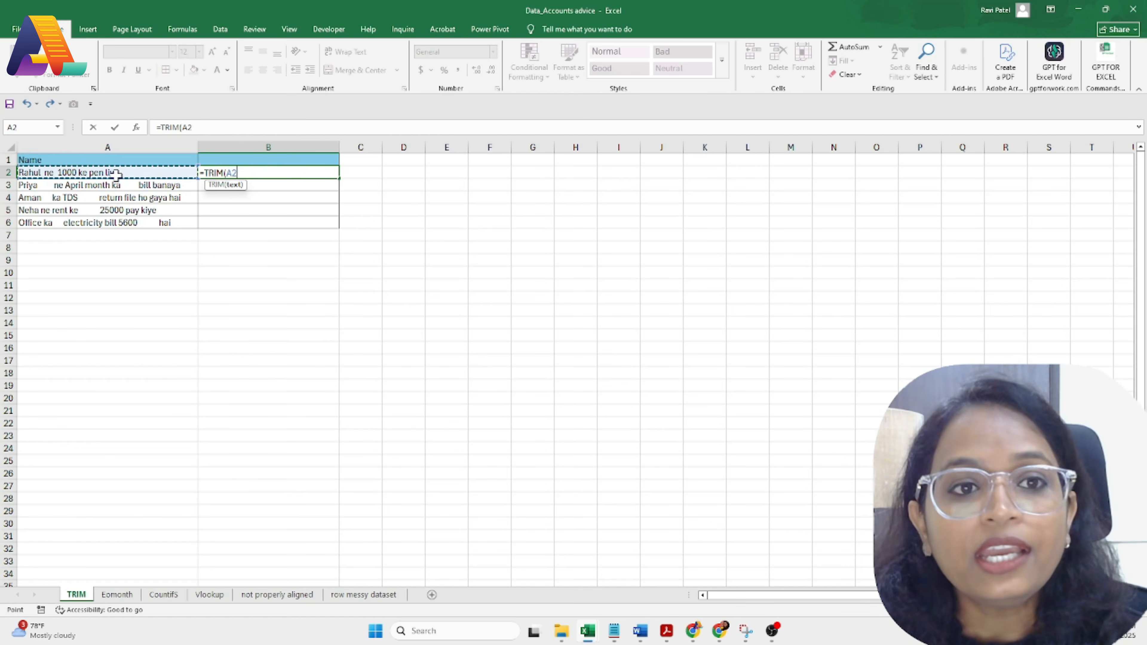
text())
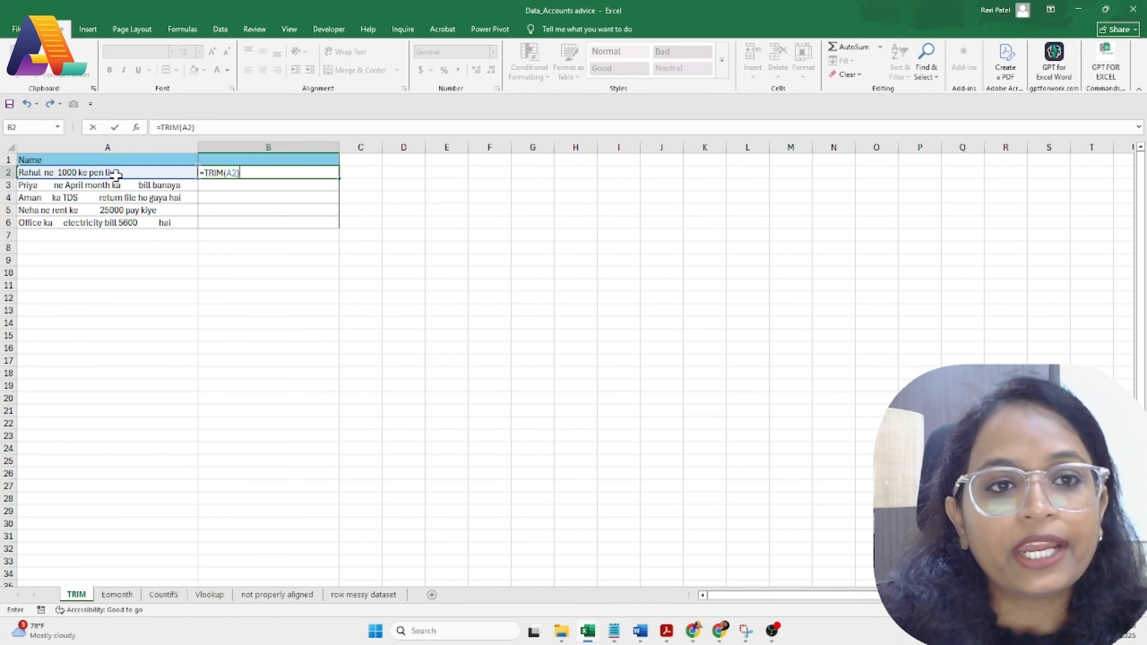
key(Return)
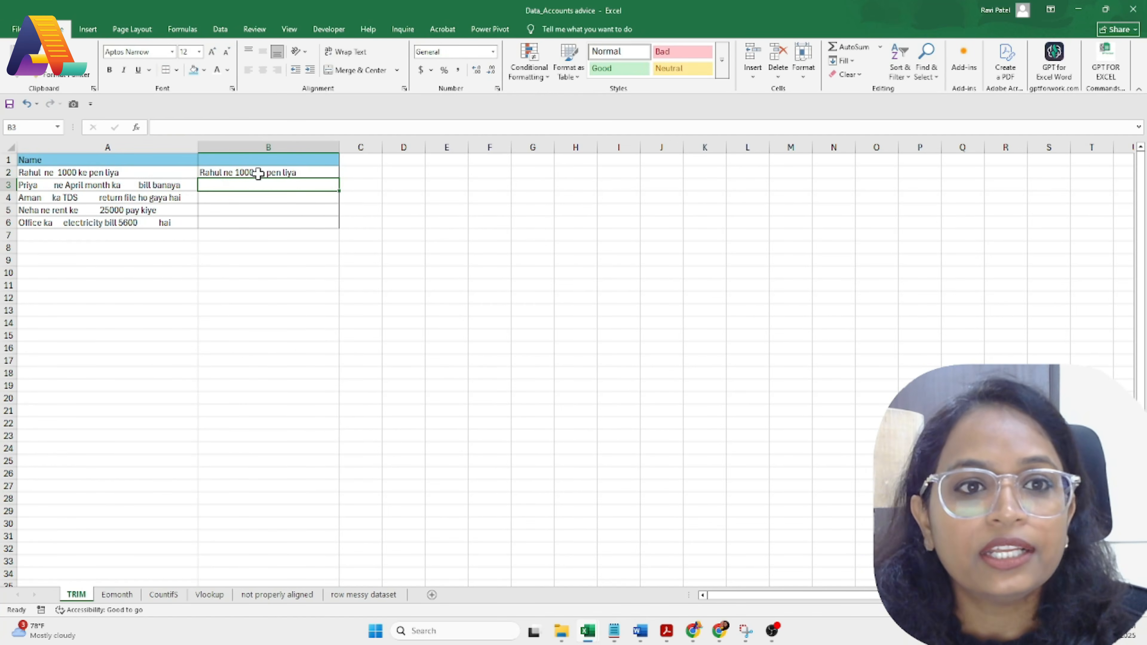
click(276, 174)
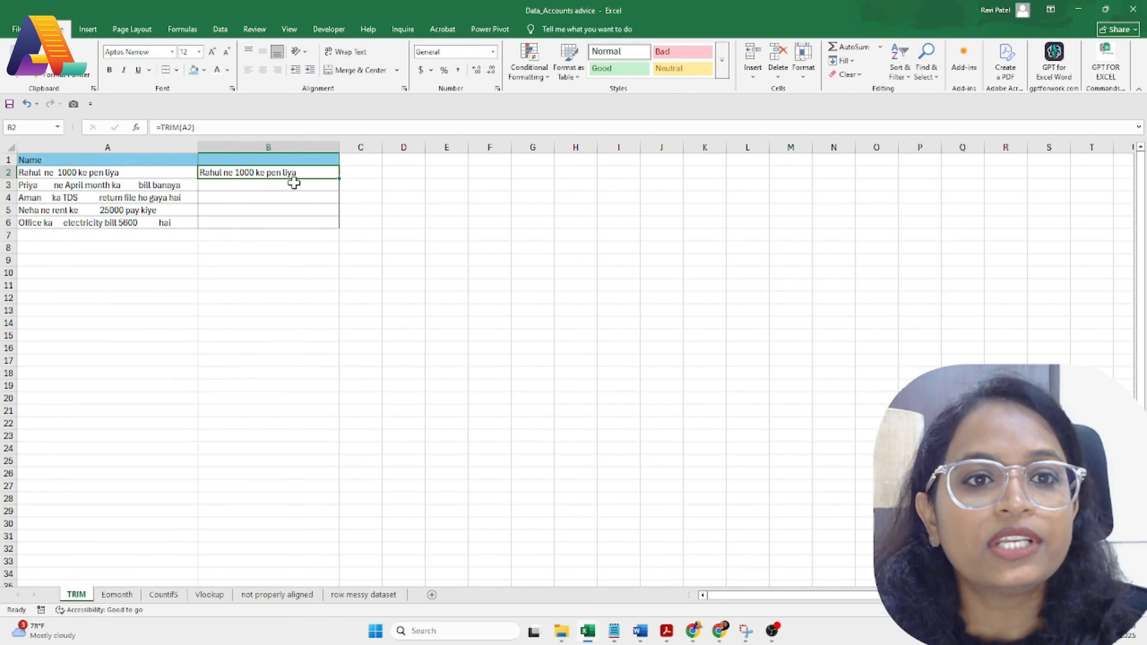
double_click(339, 180)
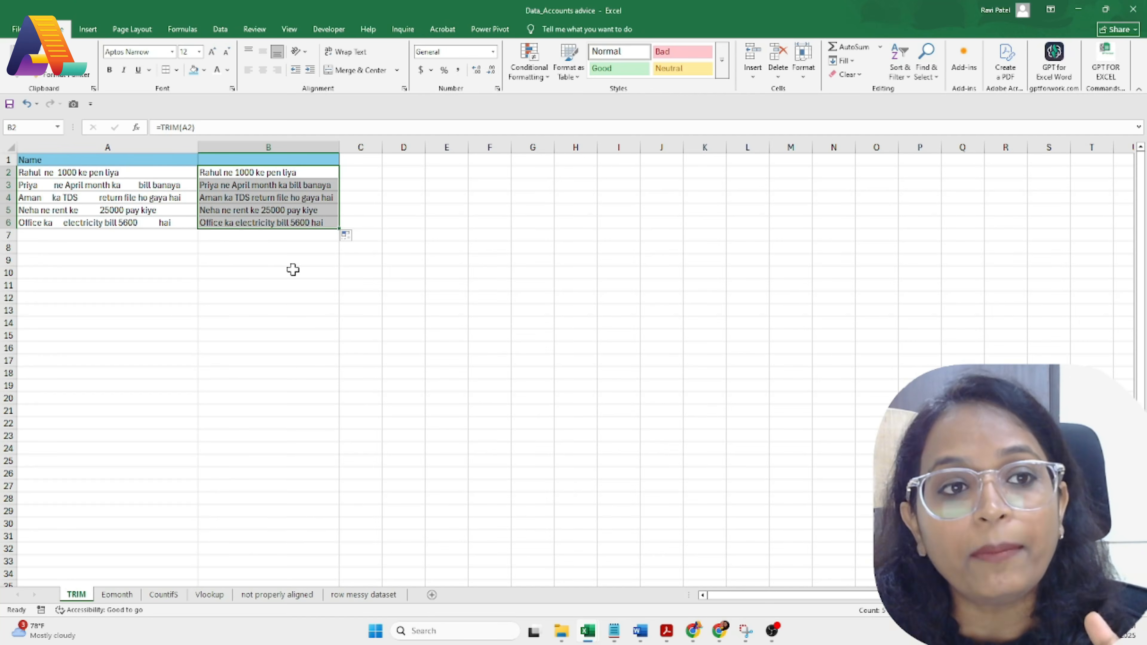
Step: Leave the TRIM sheet and switch to the Instamojo store page in the browser
click(102, 197)
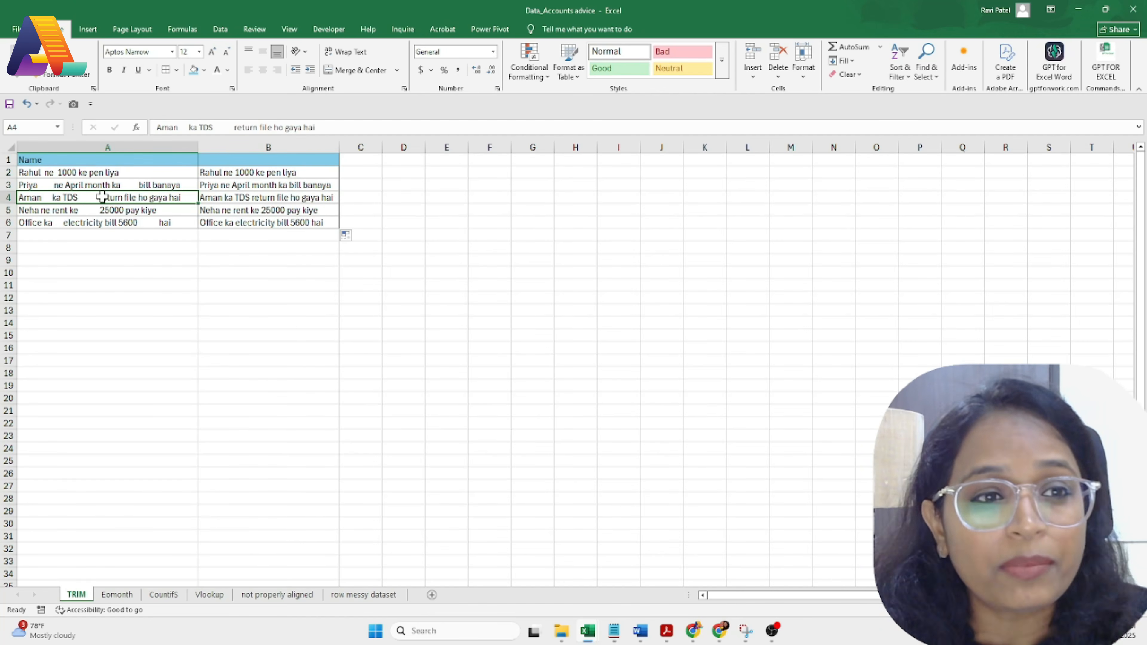
double_click(101, 197)
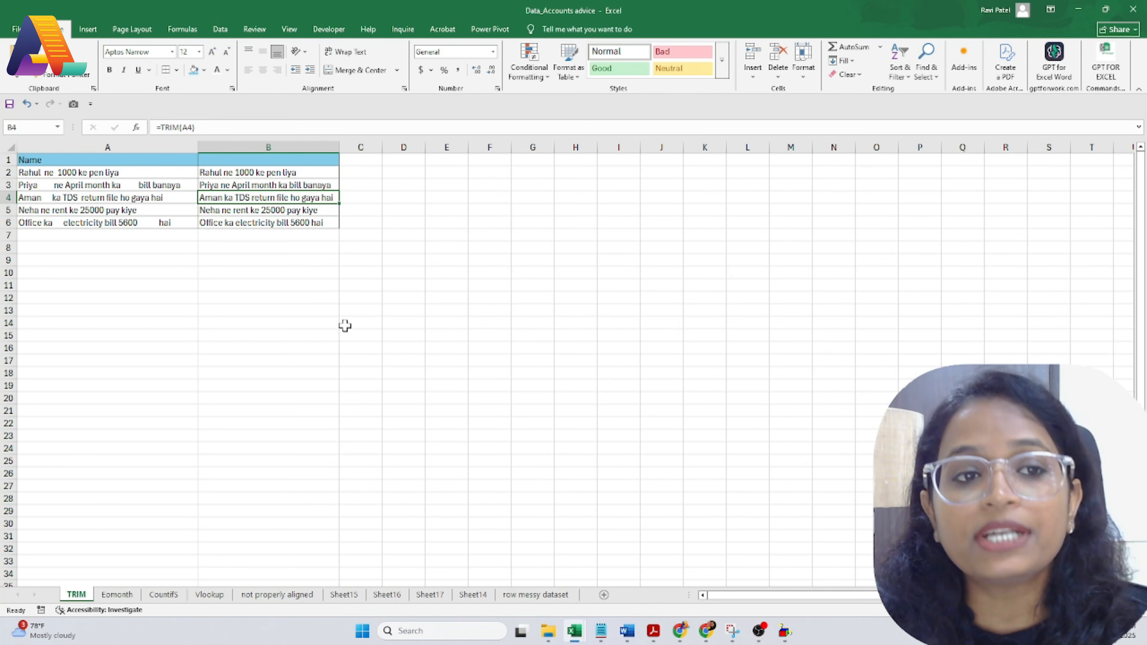
key(alt+Tab)
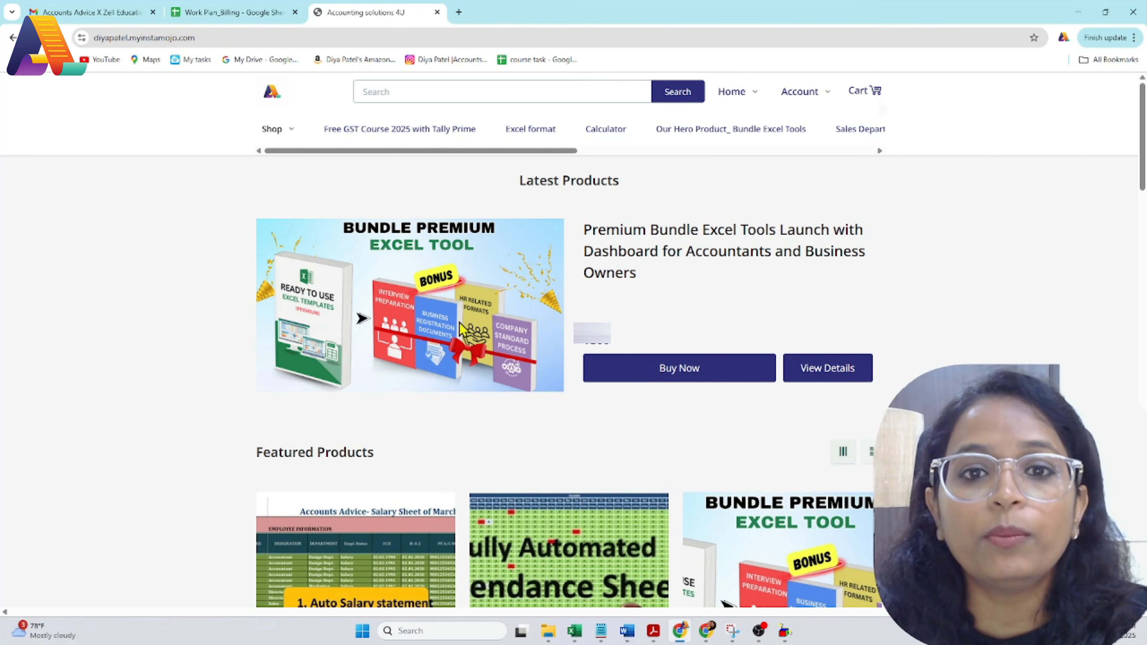
Step: Open the Premium Bundle Excel Tools product details and scroll through its description
click(806, 373)
scroll(417, 333, down, 7)
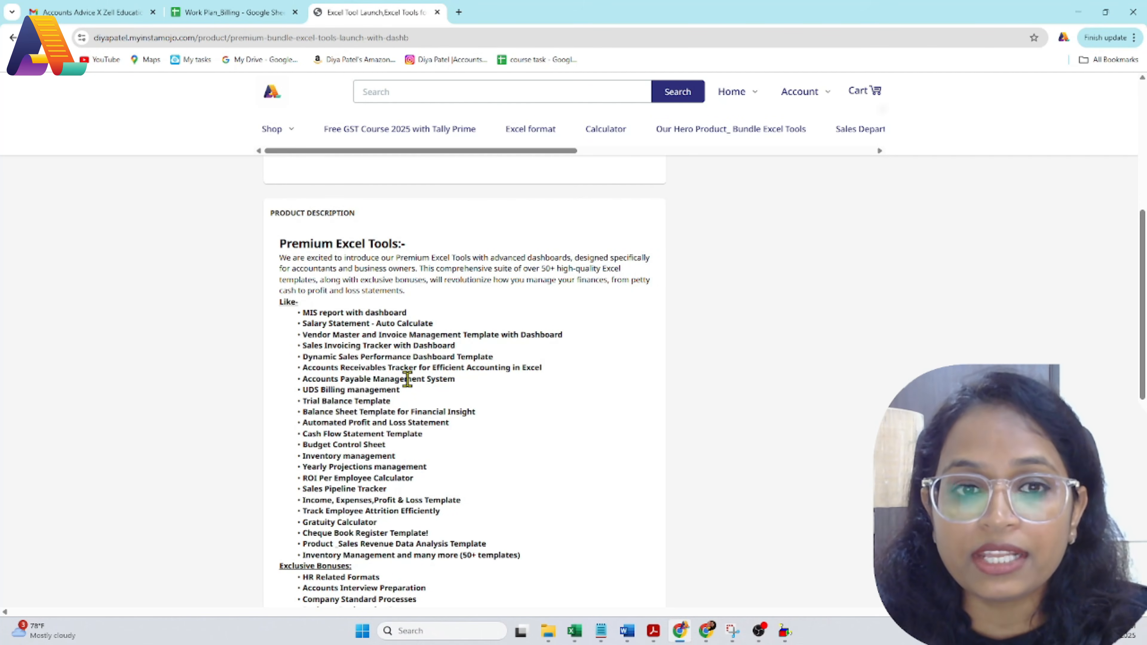
scroll(408, 379, down, 4)
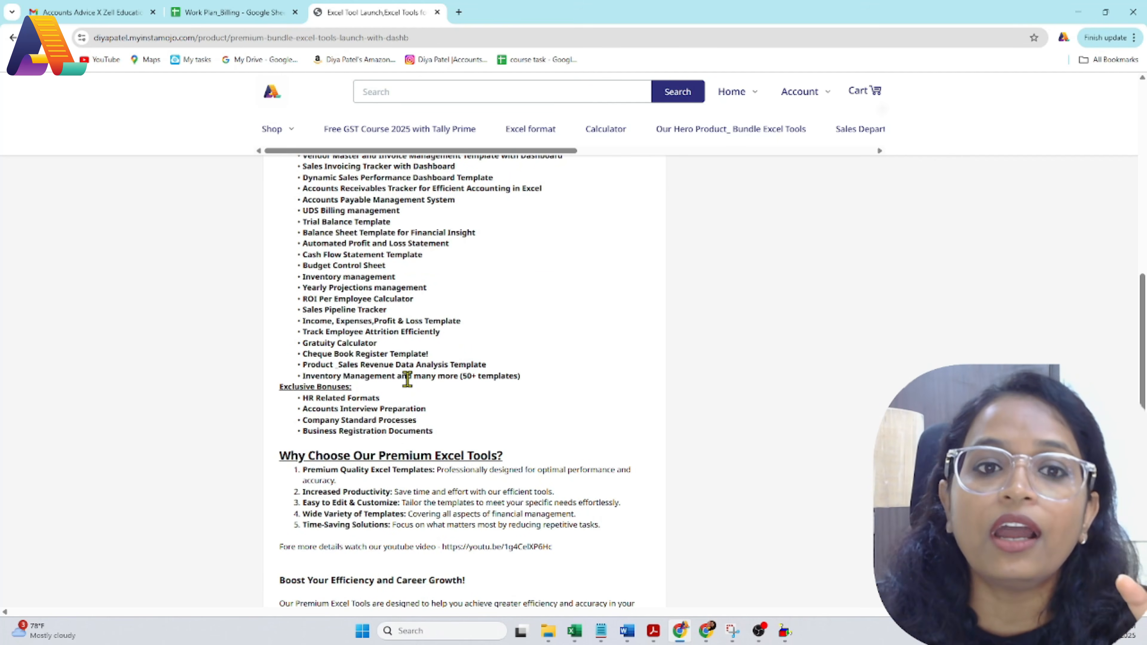
scroll(407, 379, up, 4)
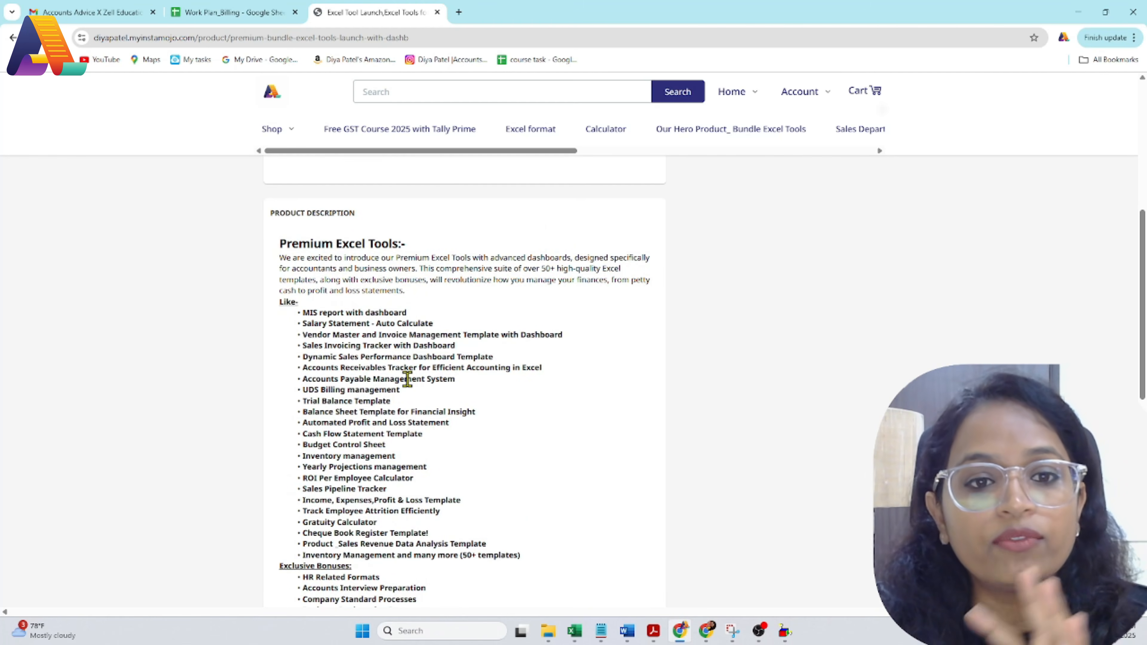
scroll(407, 379, down, 4)
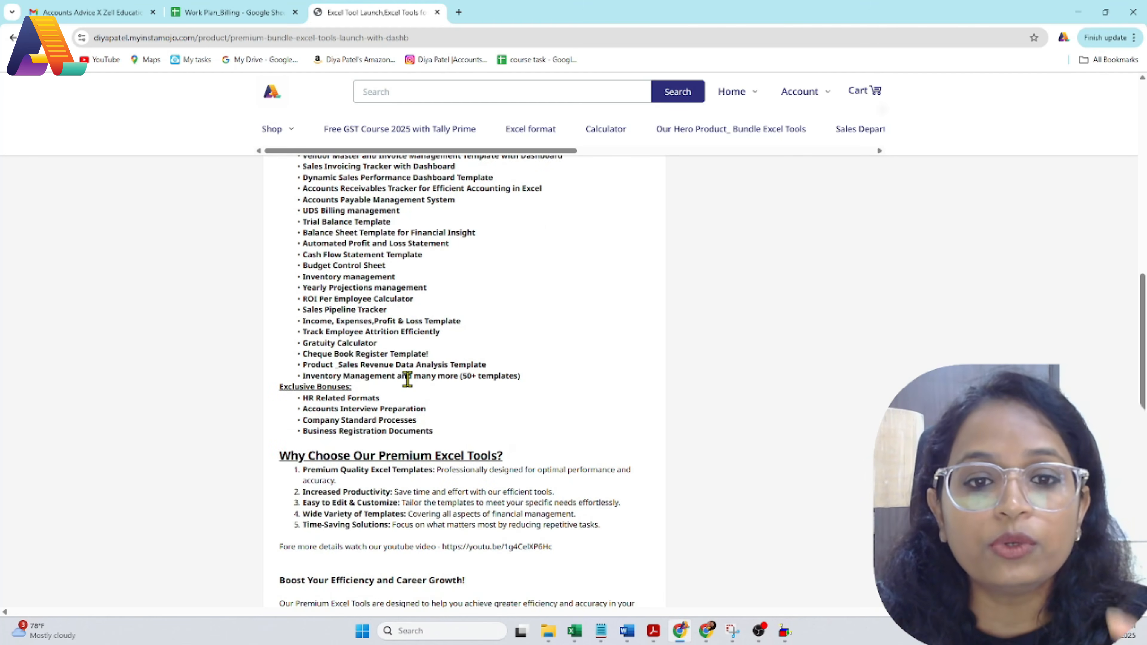
scroll(408, 378, up, 4)
scroll(407, 379, up, 4)
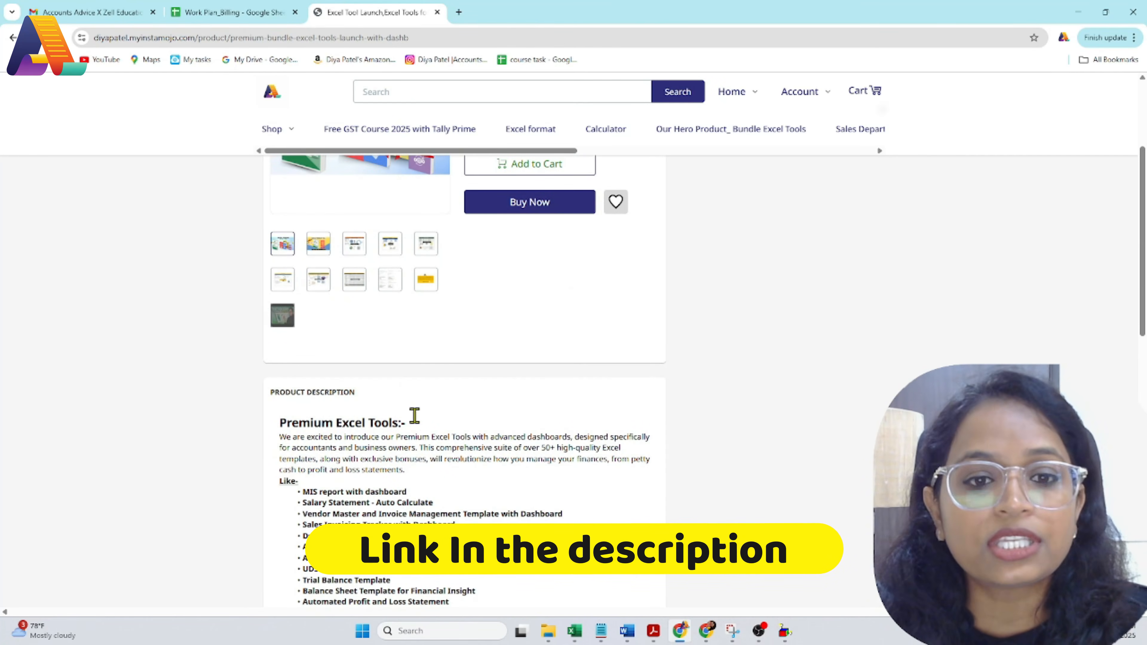
Step: Return to the store home page and browse the full shop product listing
key(alt+Left)
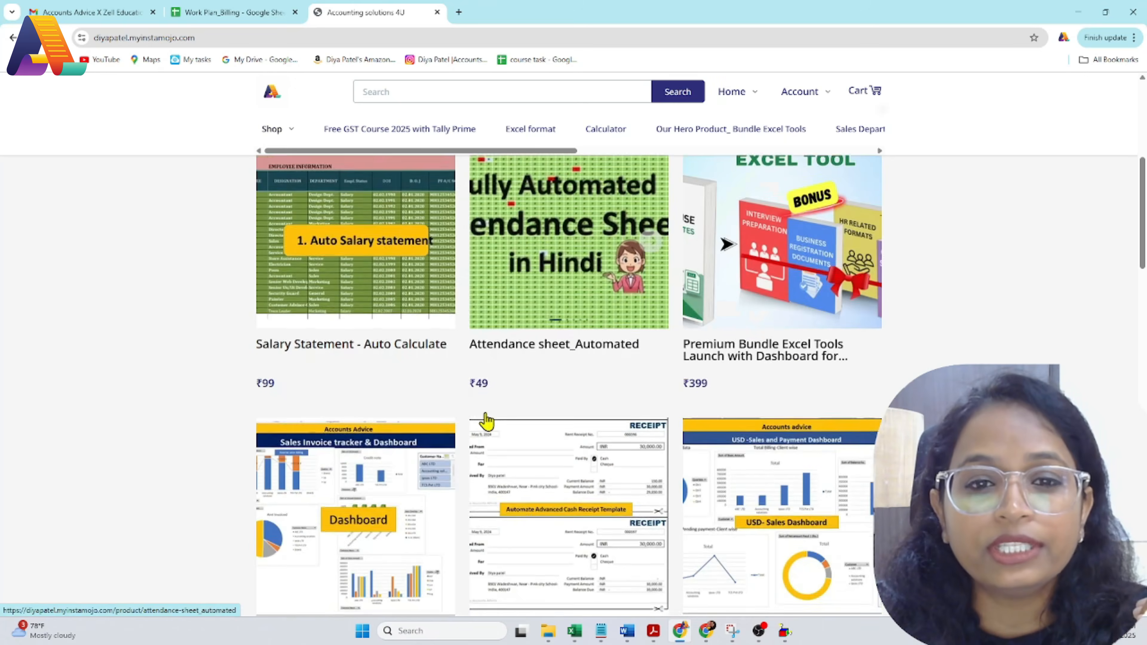
scroll(487, 421, down, 10)
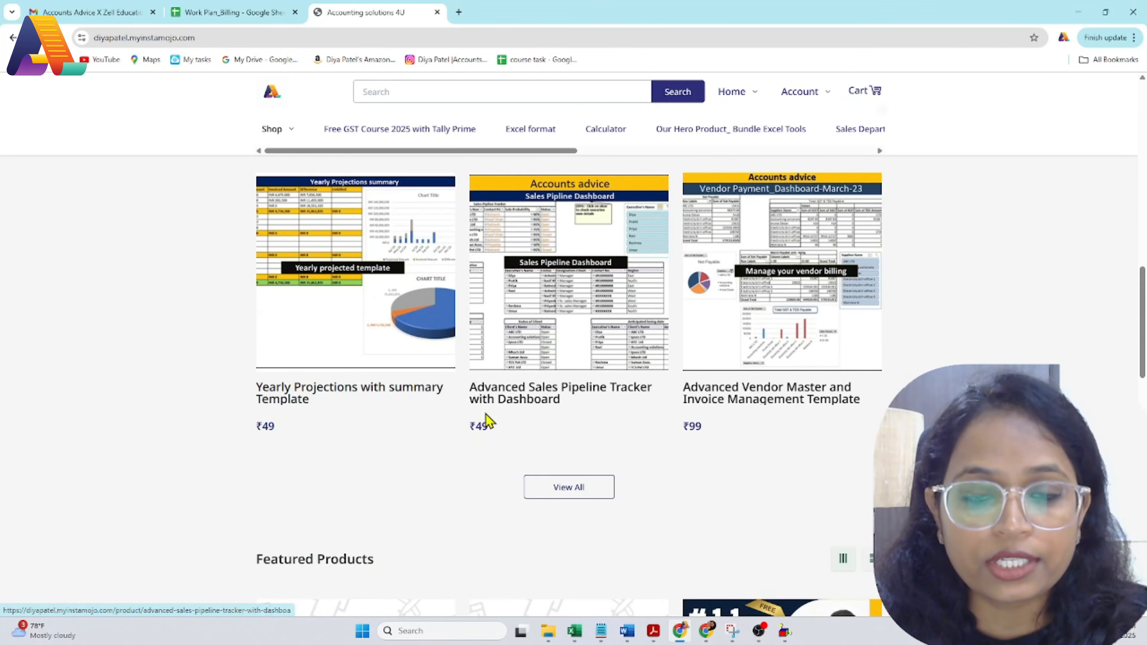
click(566, 492)
scroll(576, 486, down, 15)
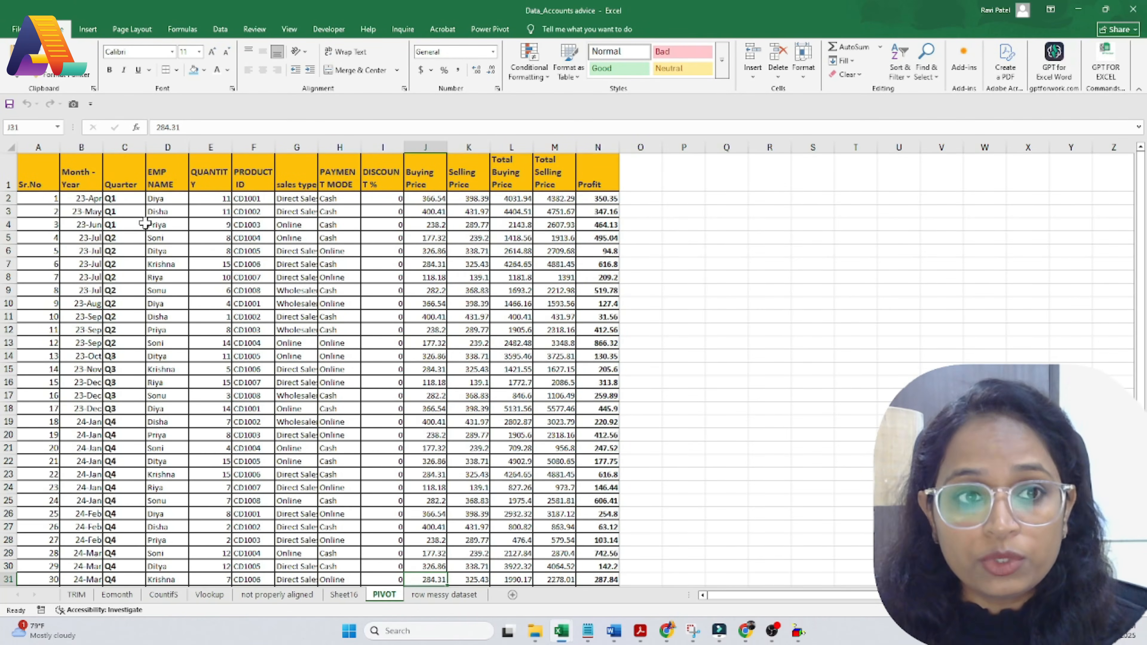
Step: Point out the employee names, PAYMENT MODE entries and Profit values in the PIVOT sheet
click(163, 212)
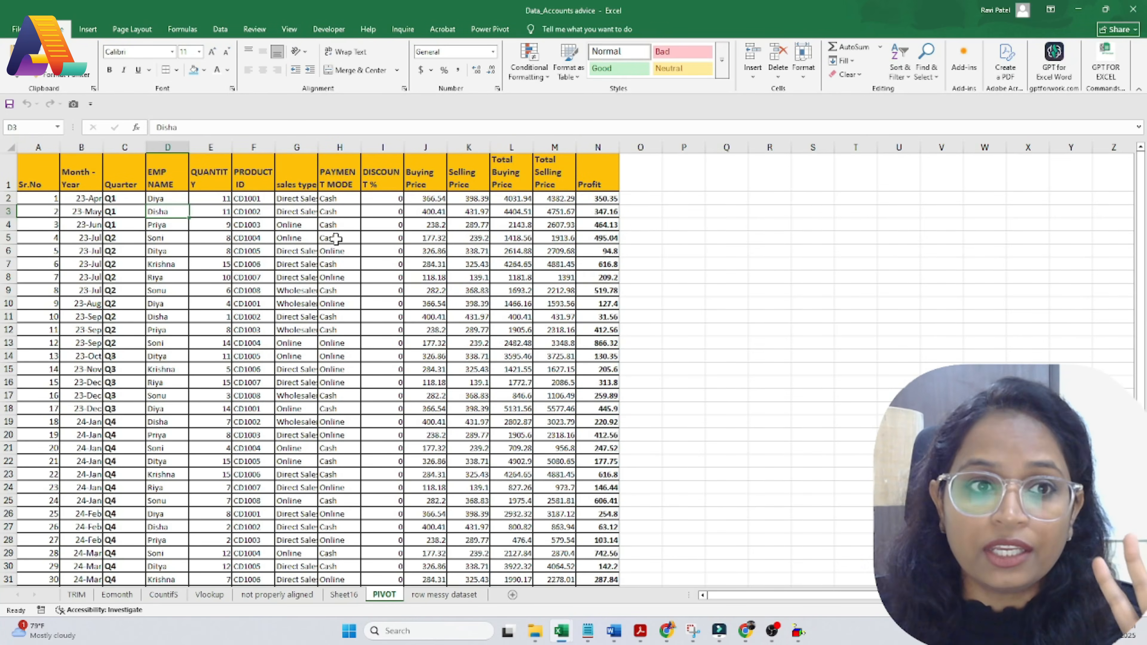
click(160, 199)
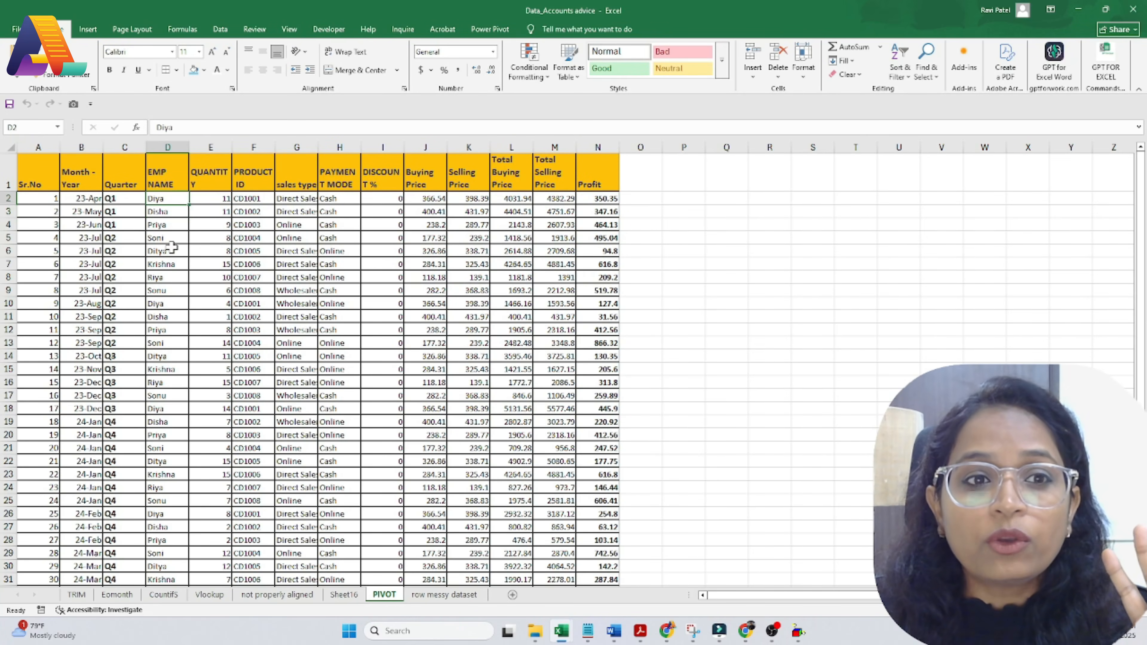
click(167, 250)
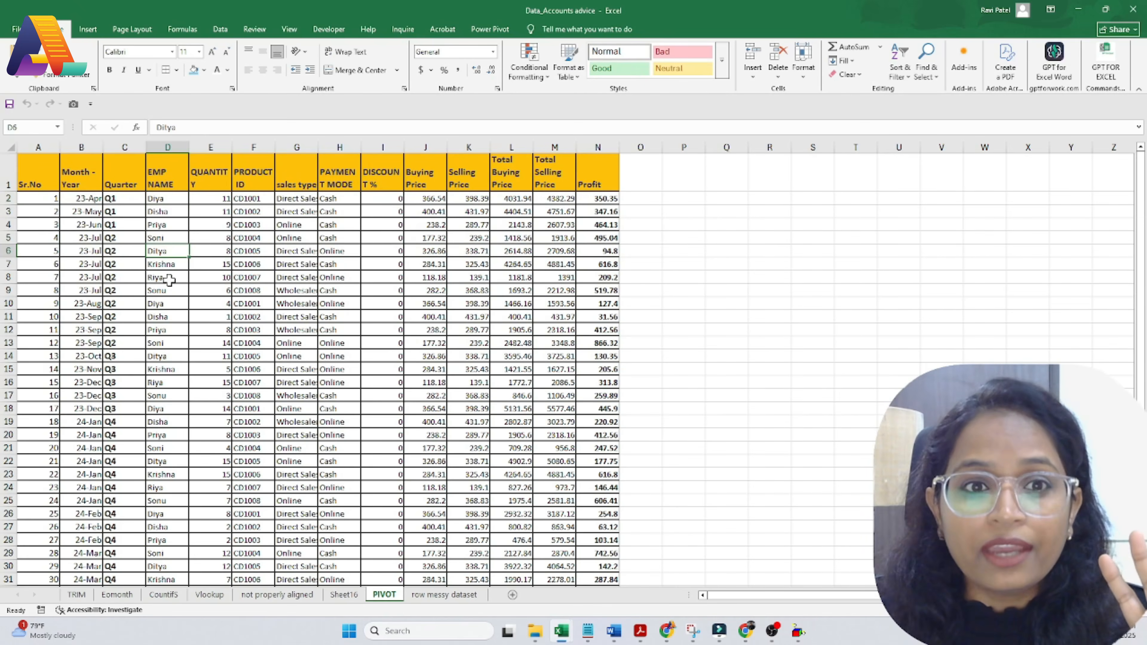
drag(334, 180, 340, 347)
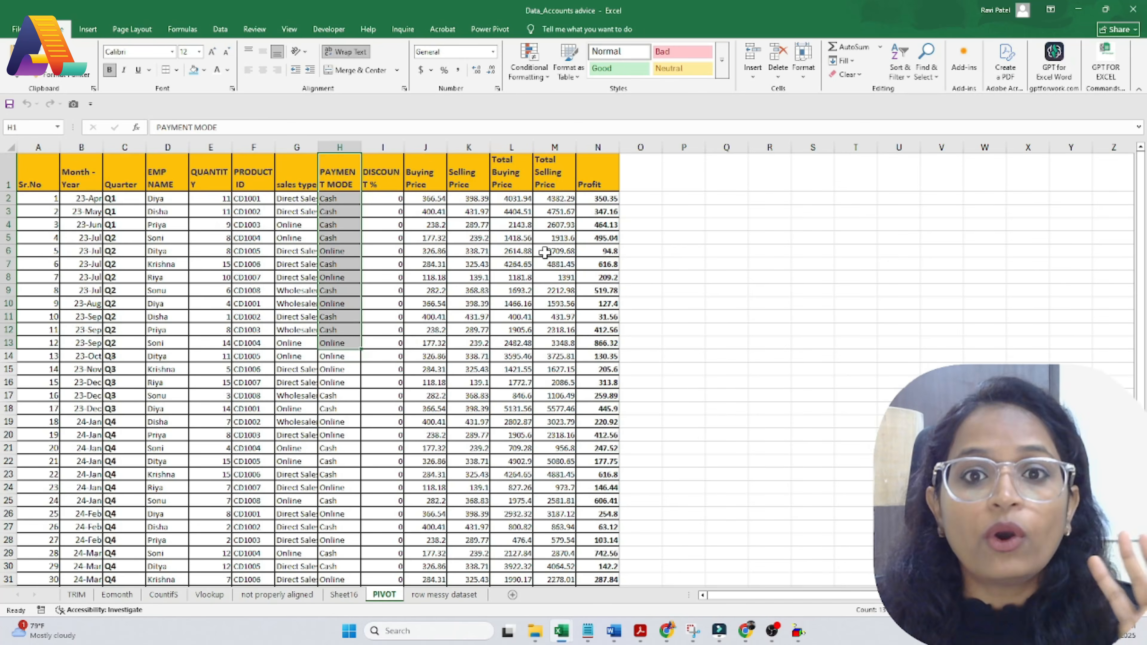
drag(582, 166, 591, 303)
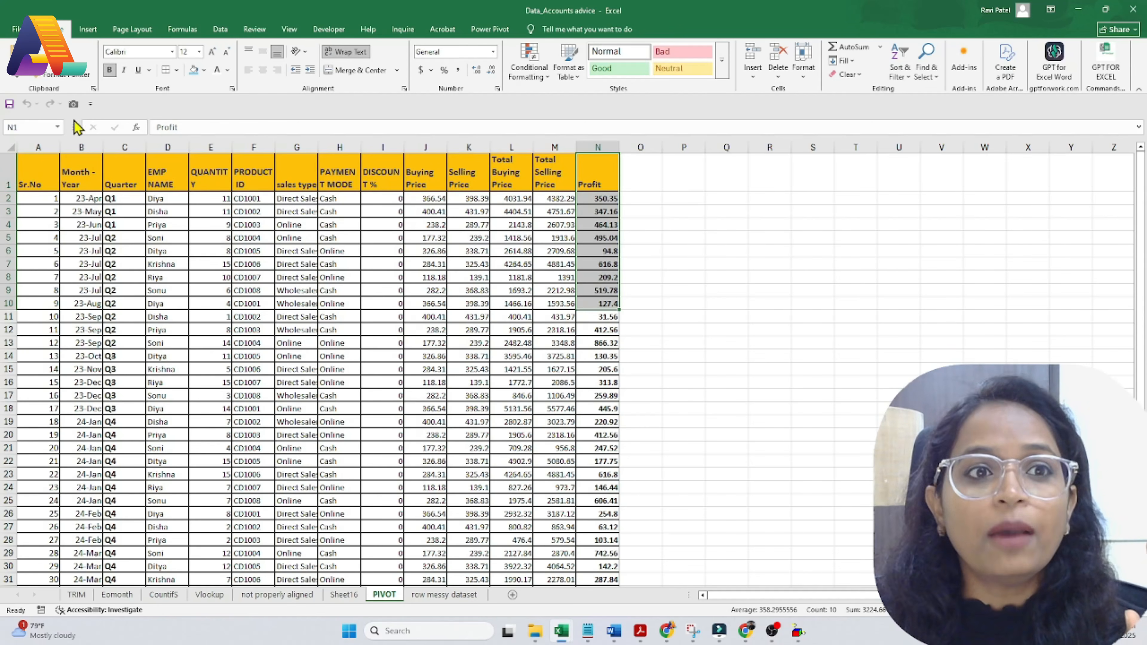
Step: Select the data range A1:N53 and start a PivotTable from it
drag(27, 178, 591, 435)
key(ctrl+shift+Down)
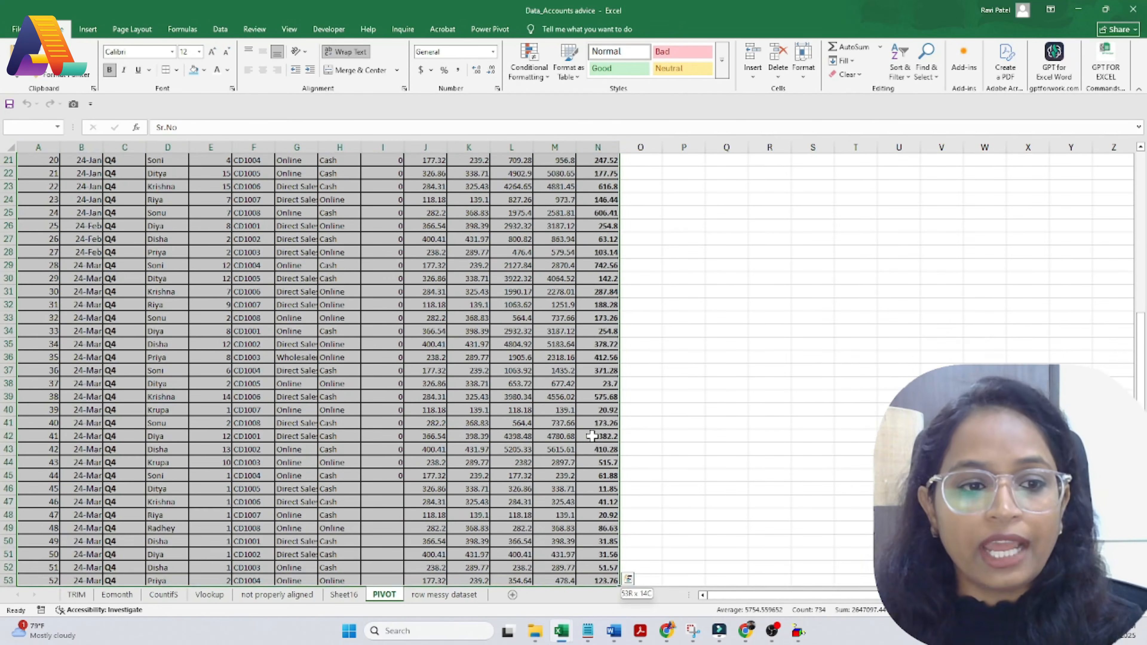
scroll(162, 209, up, 7)
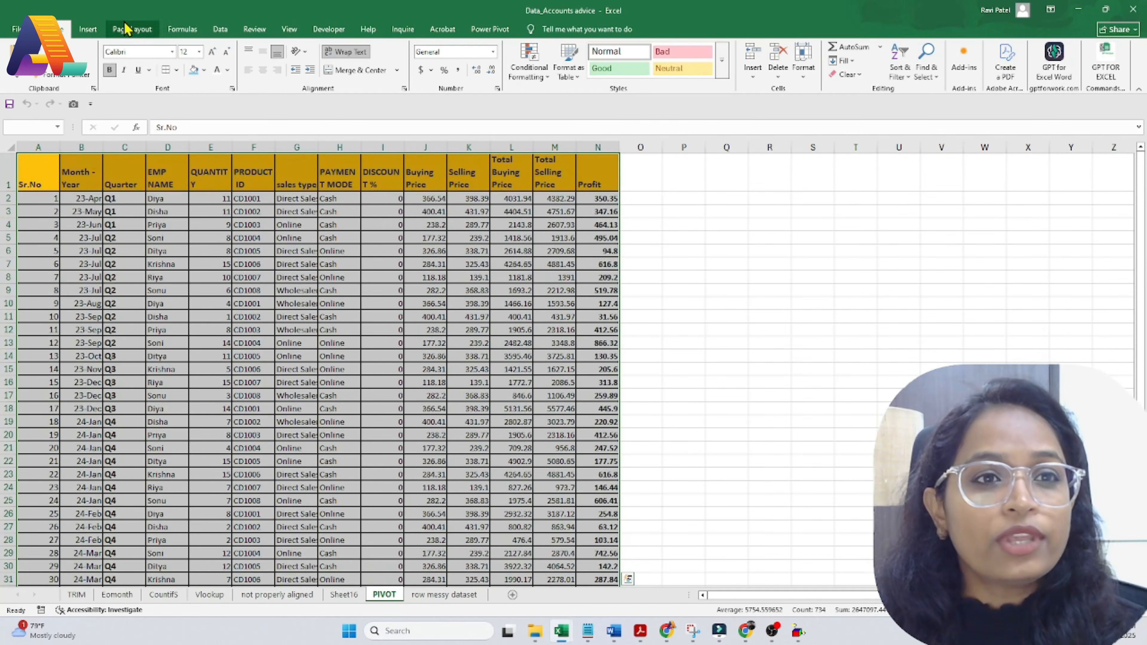
click(88, 29)
click(11, 52)
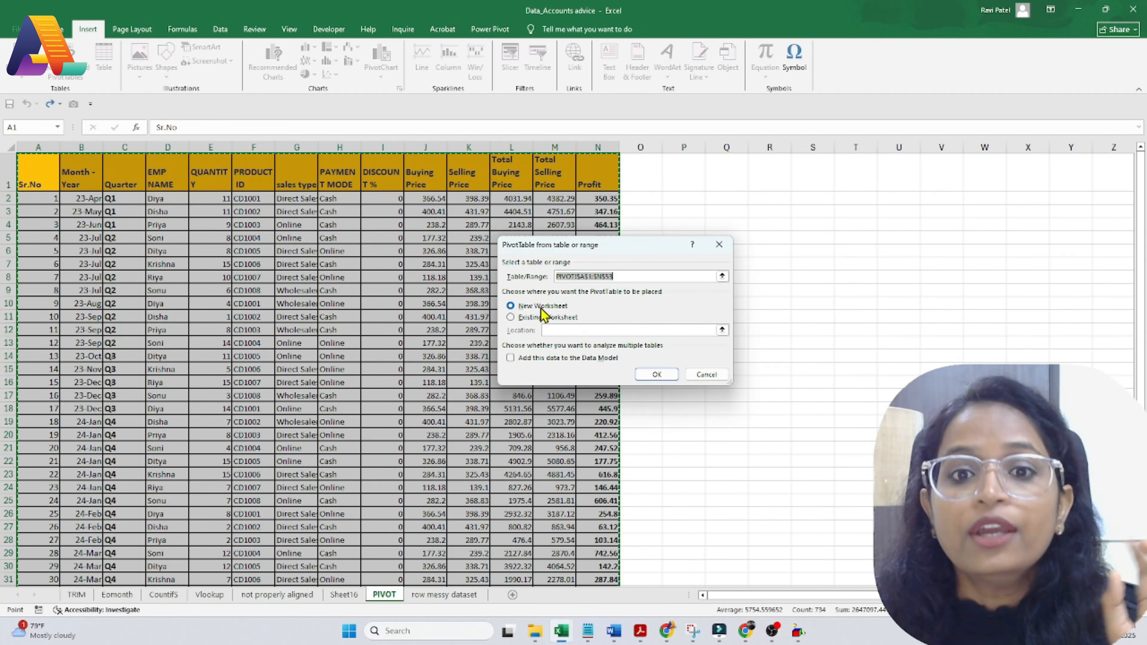
Step: Create the blank PivotTable on new Sheet18, glancing at the PIVOT sheet before returning
click(660, 376)
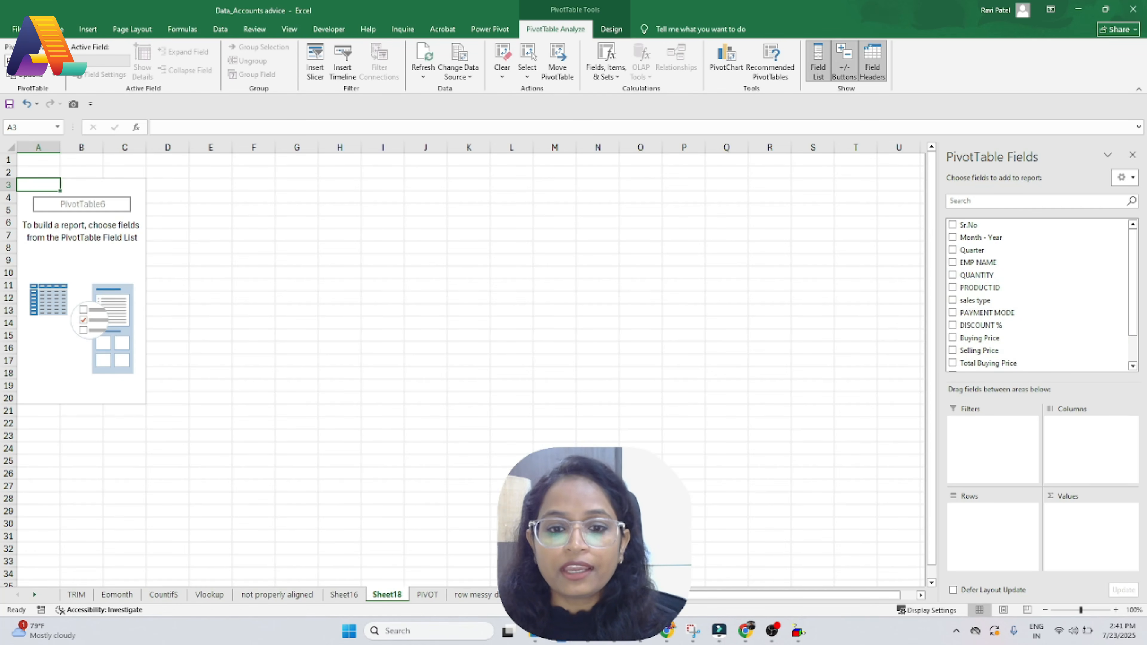
click(427, 594)
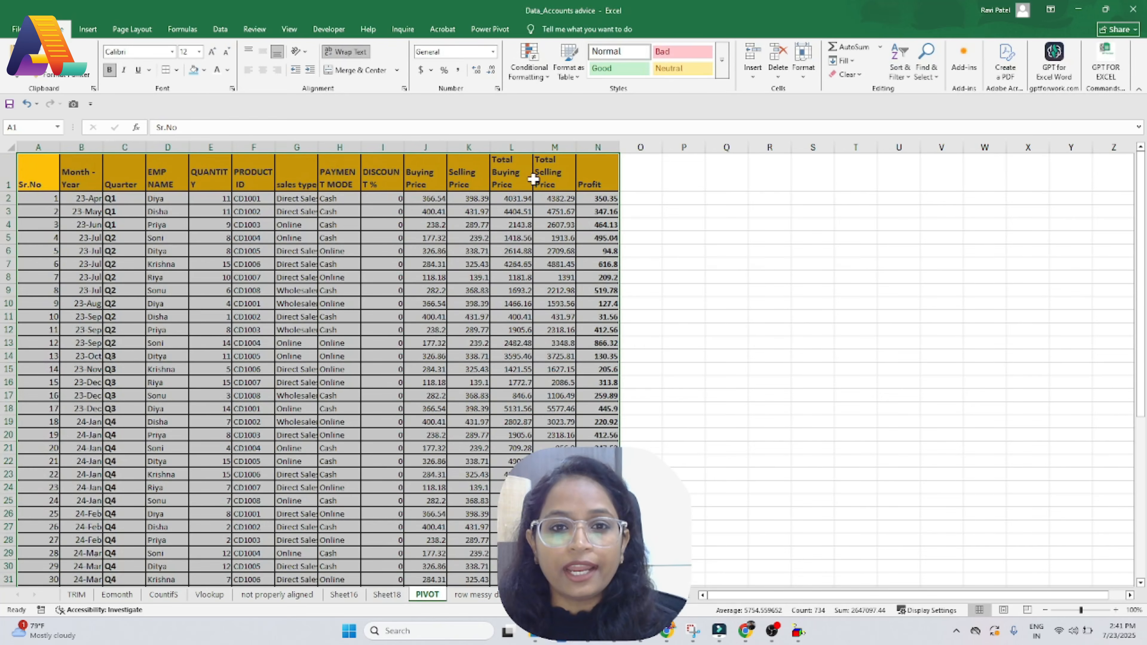
click(387, 594)
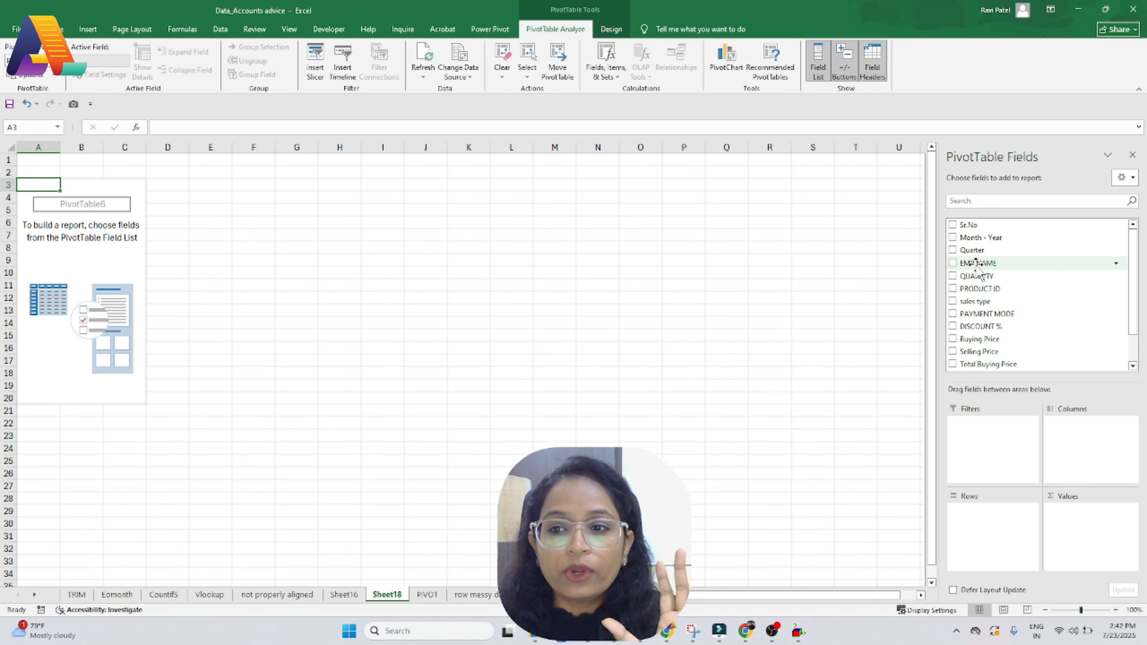
Step: Put EMP NAME in Rows, PAYMENT MODE (Cash, Online) in Columns, and sum Profit in Values
drag(975, 265, 986, 531)
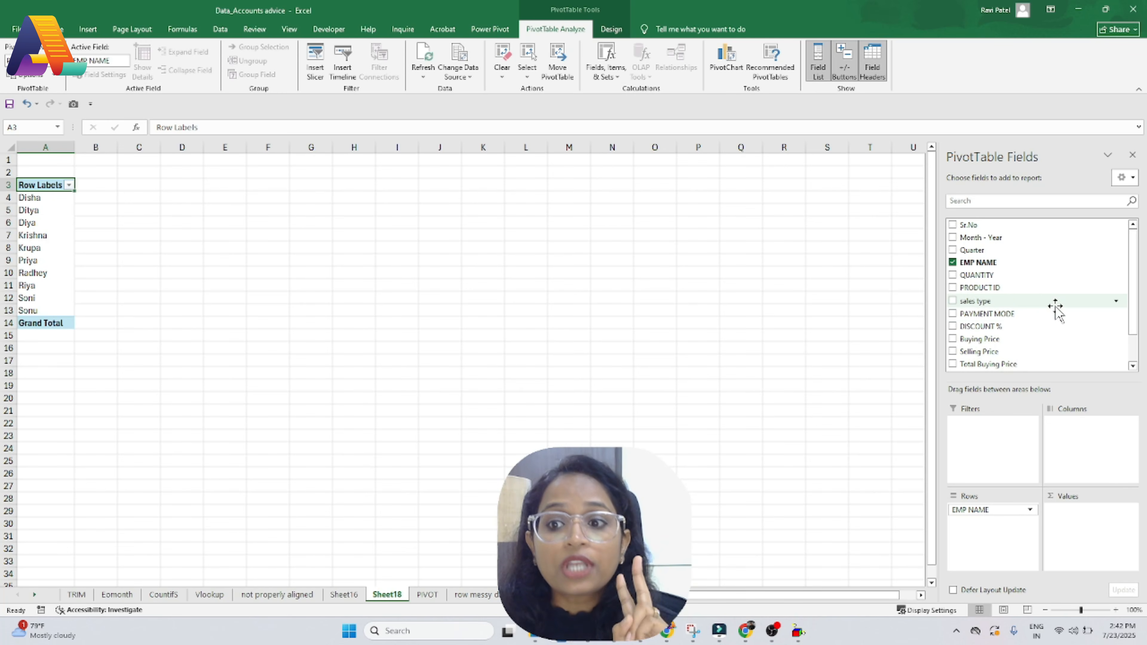
scroll(1052, 316, down, 1)
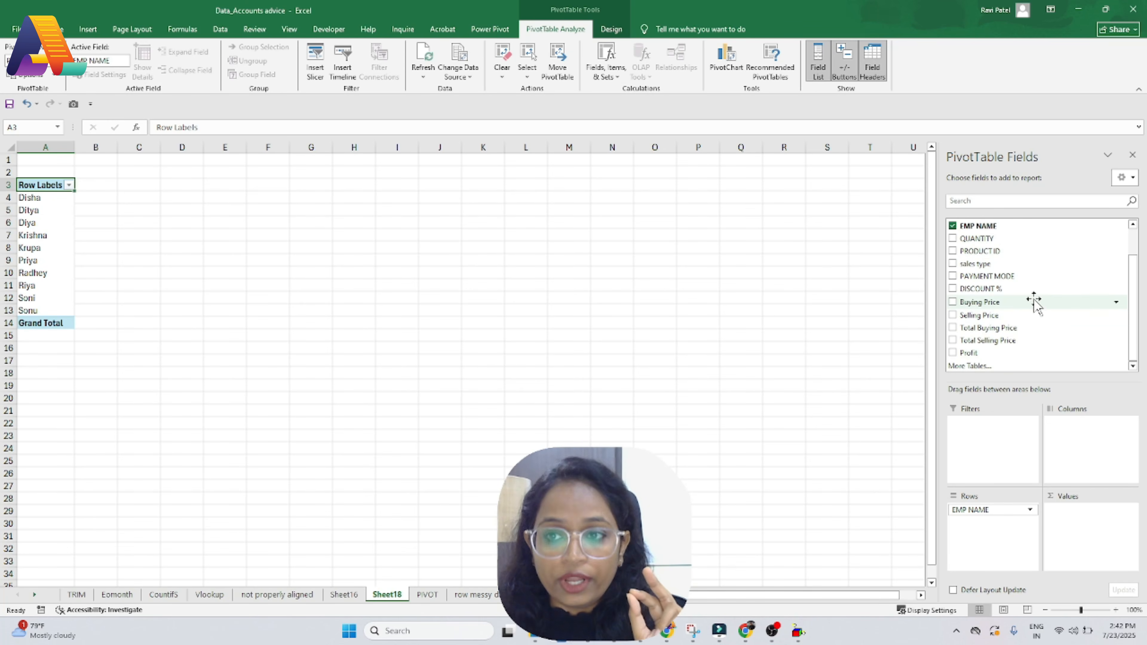
drag(999, 275, 1086, 441)
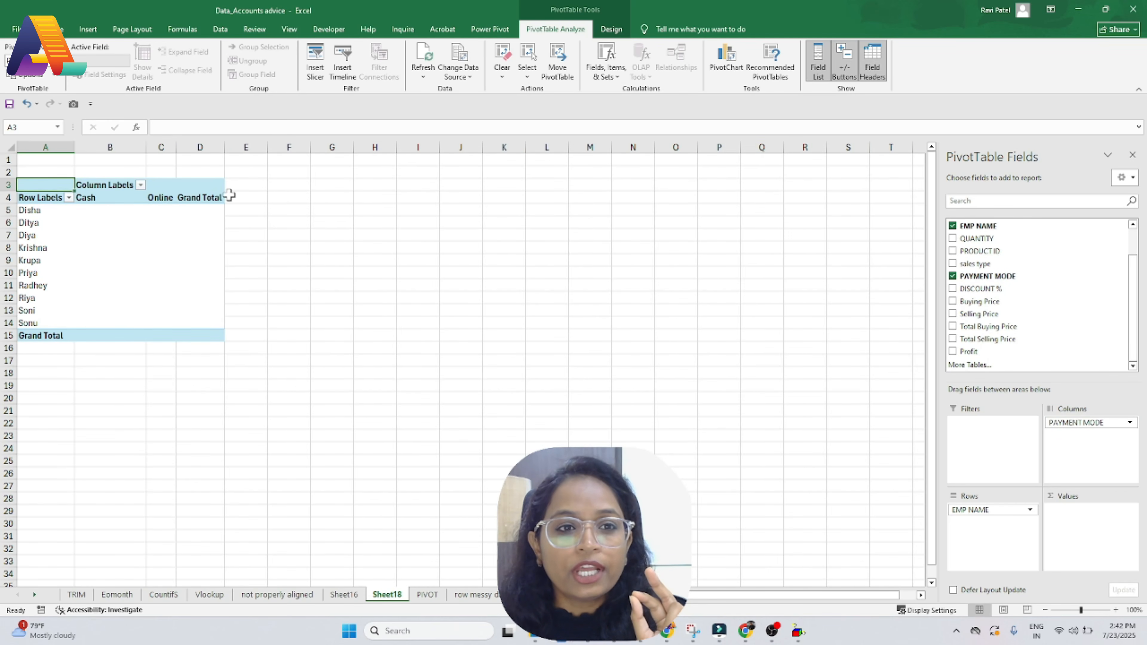
click(90, 197)
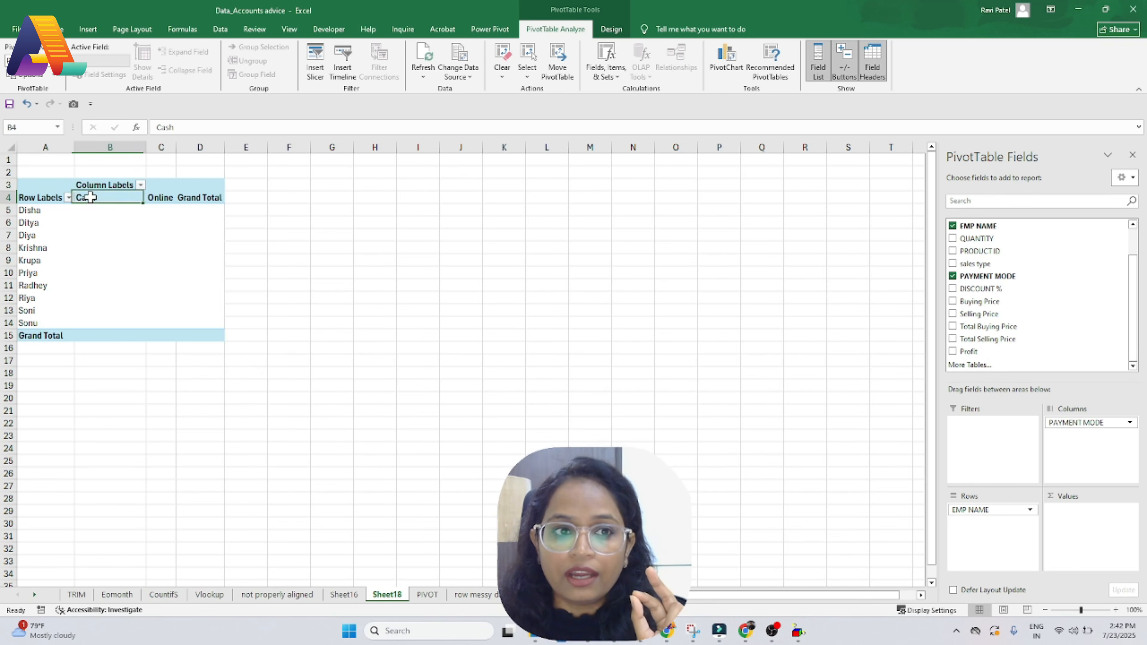
click(161, 199)
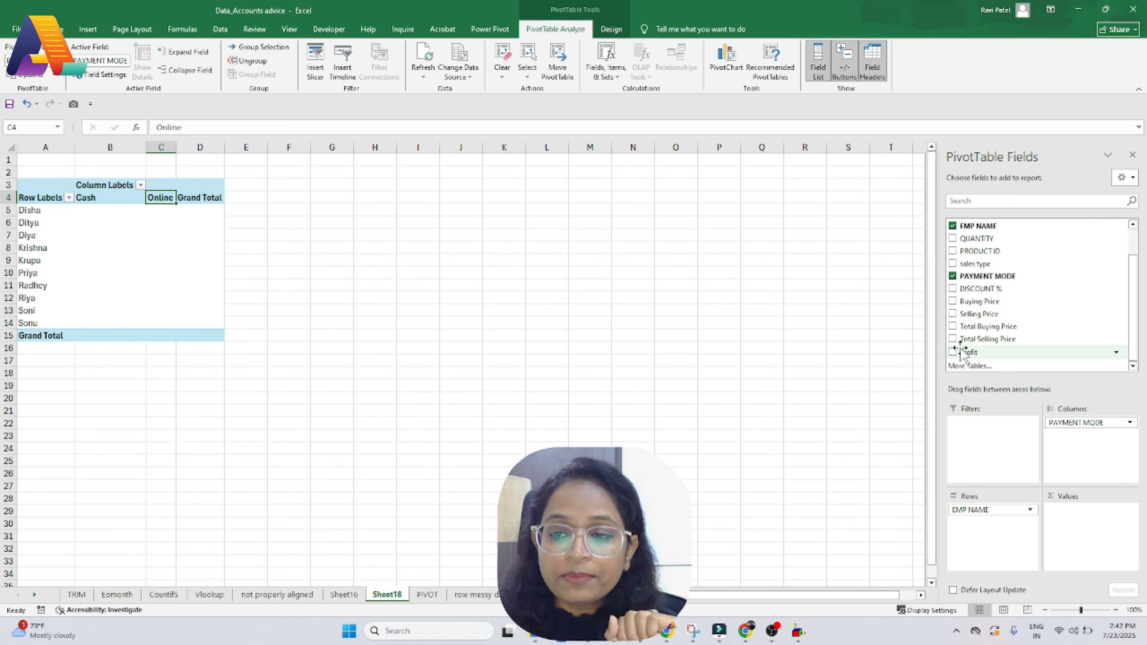
drag(965, 354, 1082, 519)
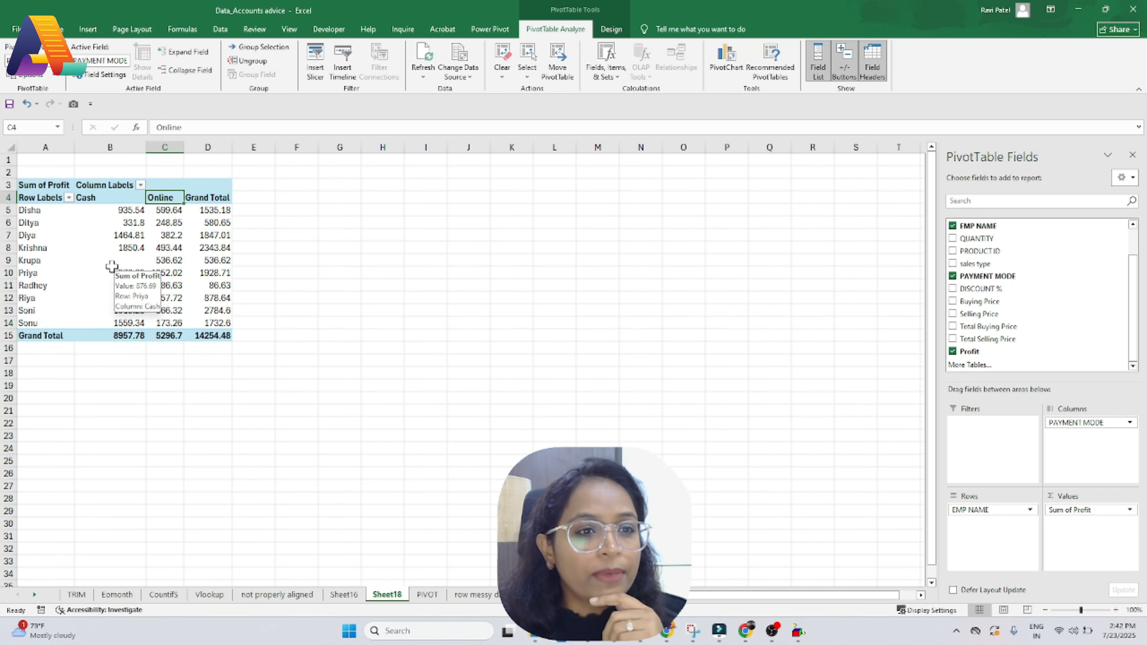
click(20, 185)
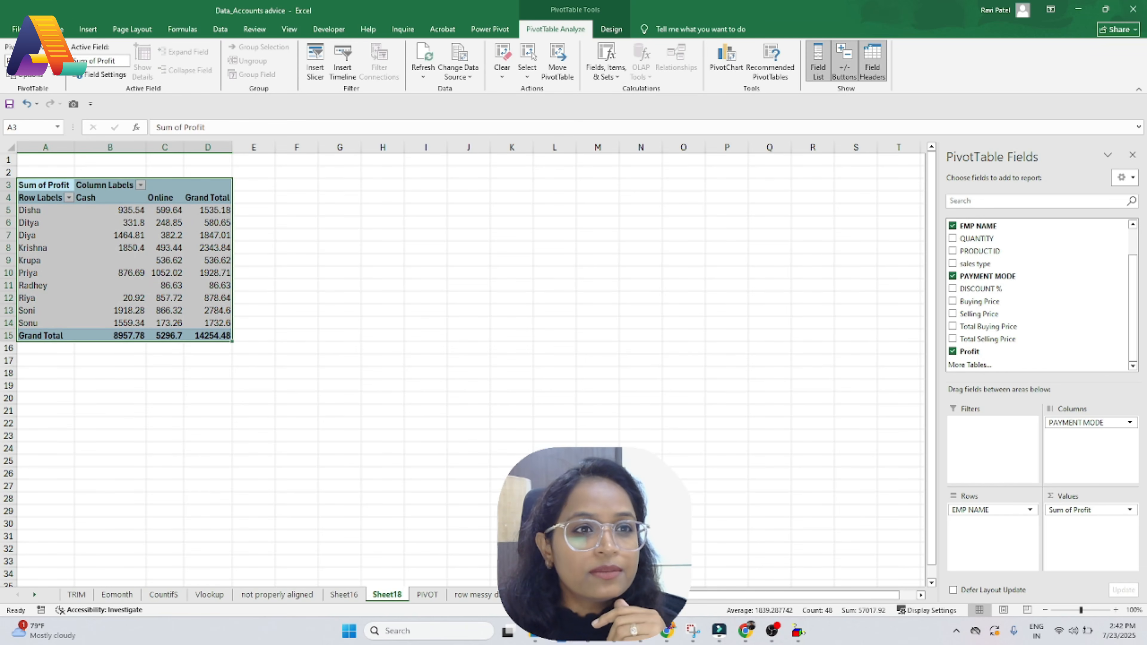
click(59, 29)
click(165, 69)
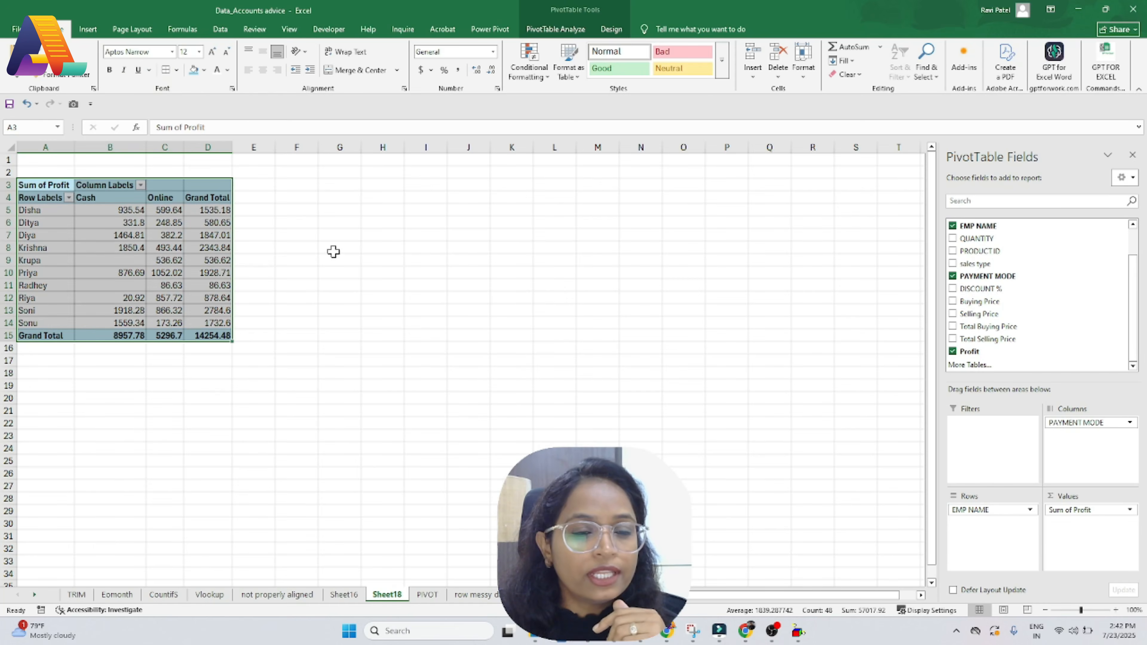
click(334, 251)
click(43, 211)
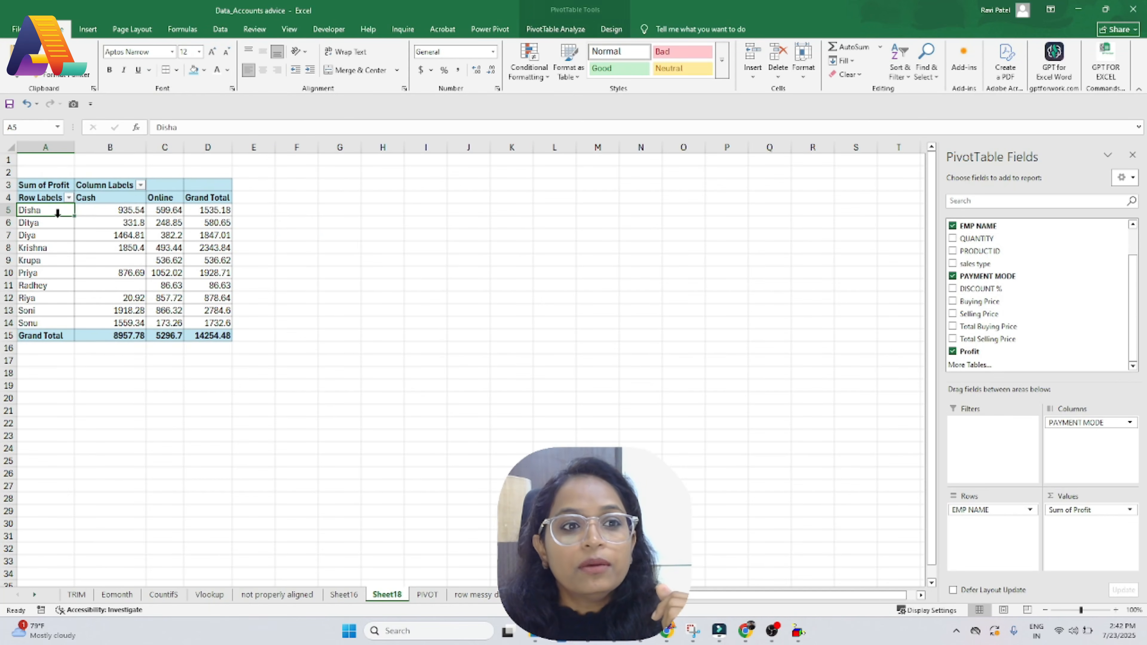
click(109, 210)
click(163, 210)
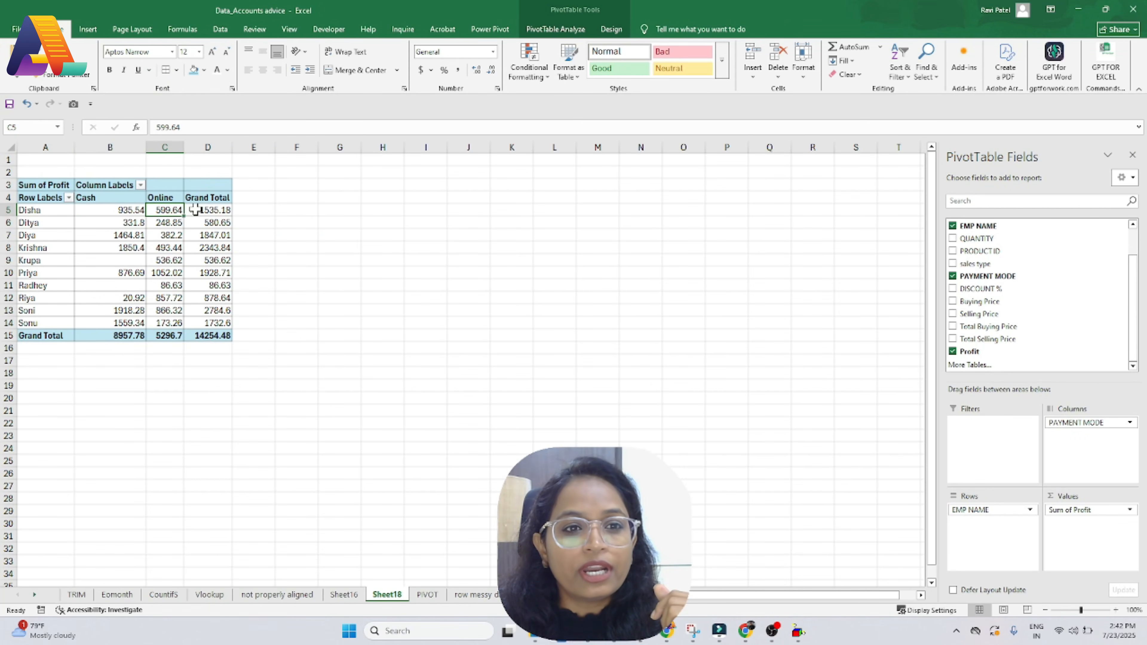
click(206, 210)
mouse_move(221, 212)
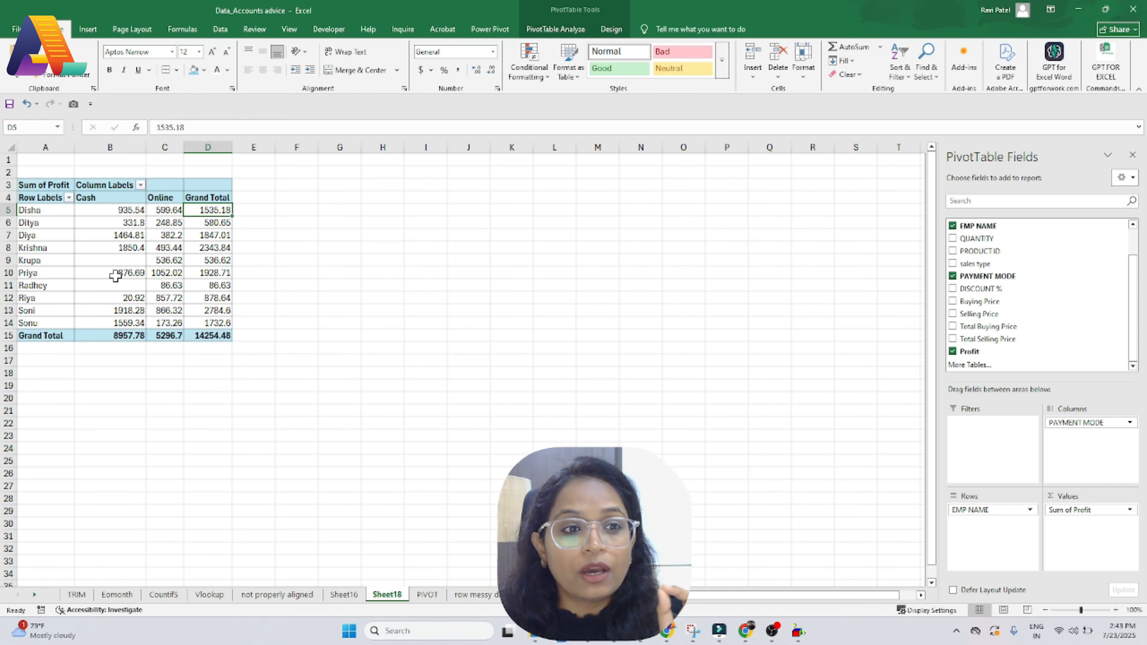
scroll(128, 233, down, 6)
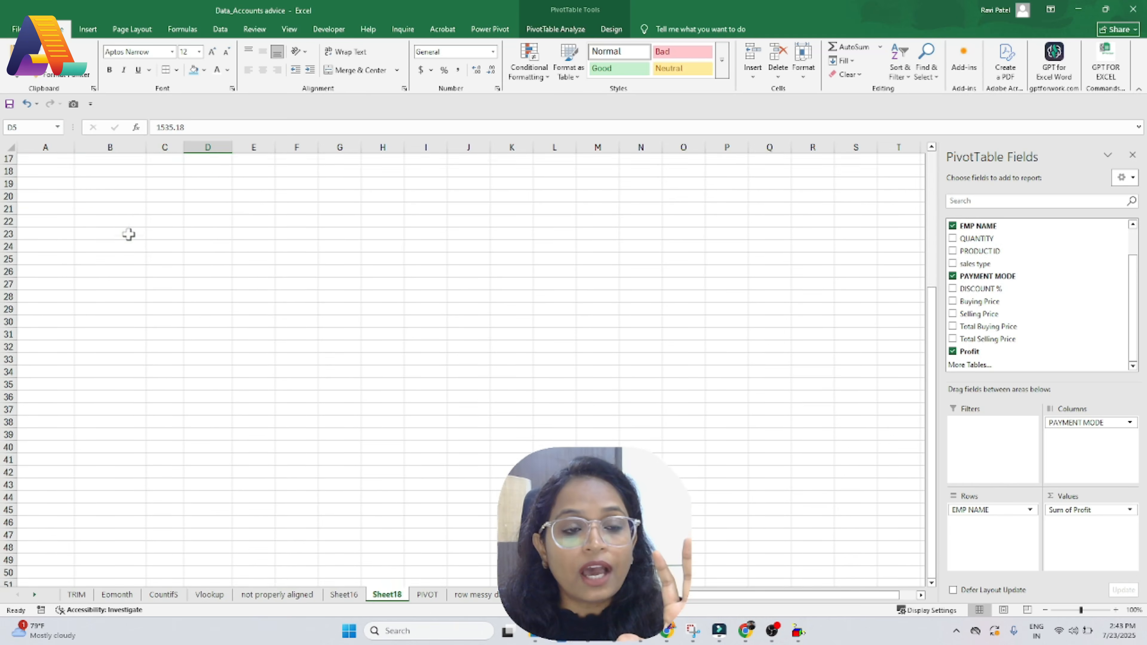
scroll(128, 233, up, 6)
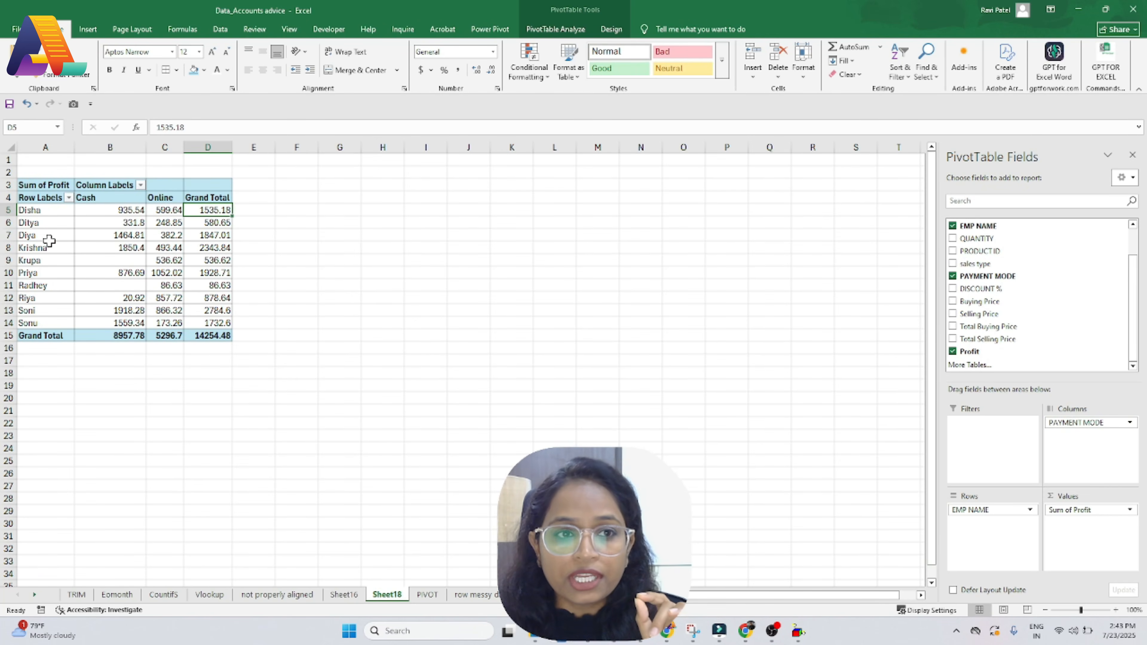
Step: Nest PAYMENT MODE under EMP NAME in Rows, check Disha's profit, then move it back to Columns
drag(1083, 422, 996, 526)
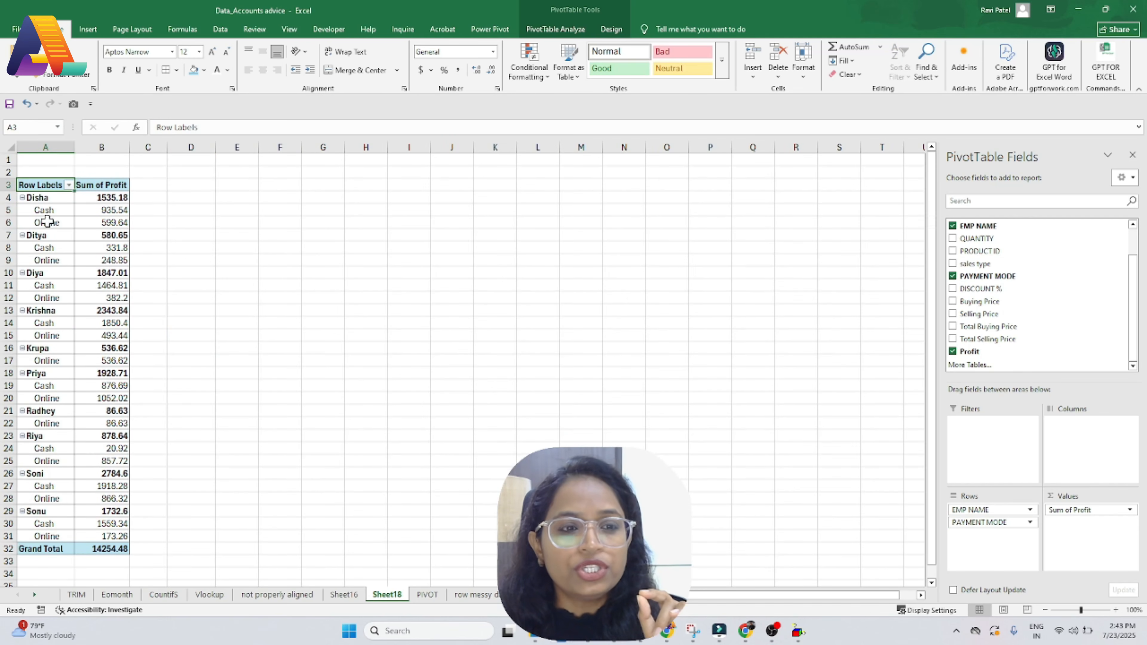
click(102, 200)
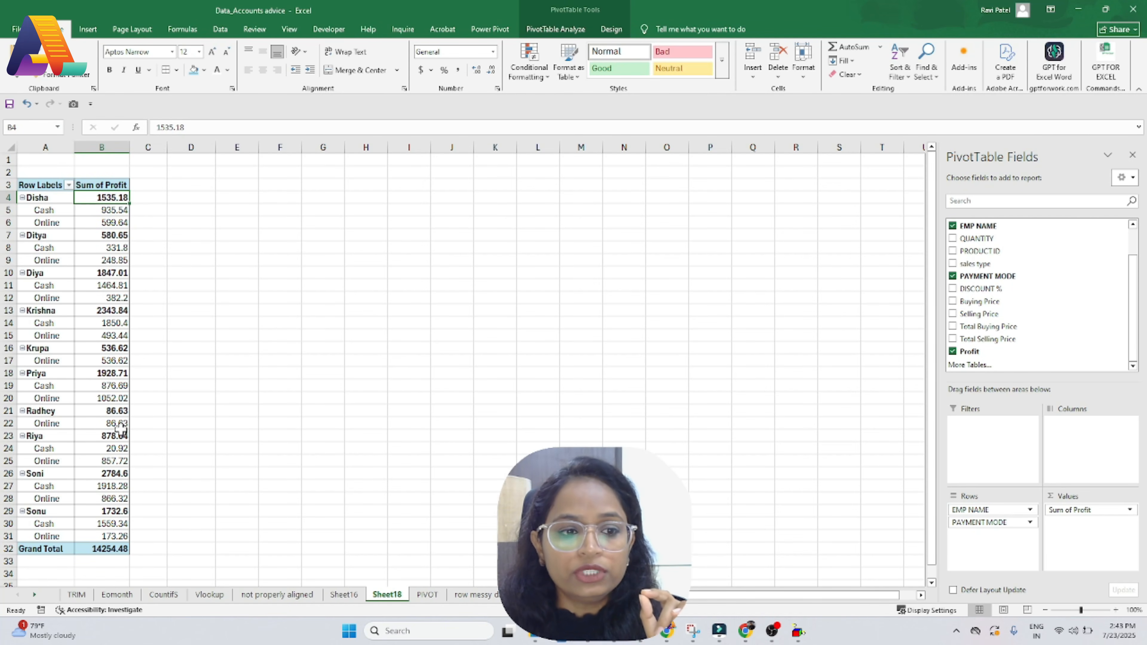
scroll(119, 429, down, 3)
scroll(119, 429, up, 3)
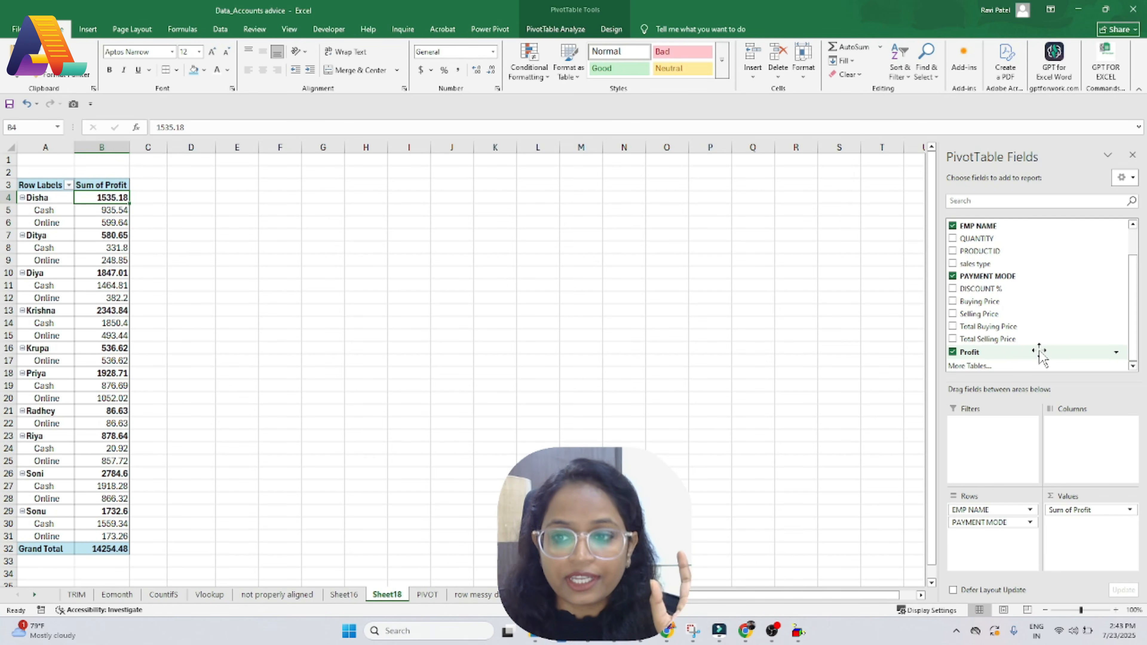
drag(984, 522, 1075, 441)
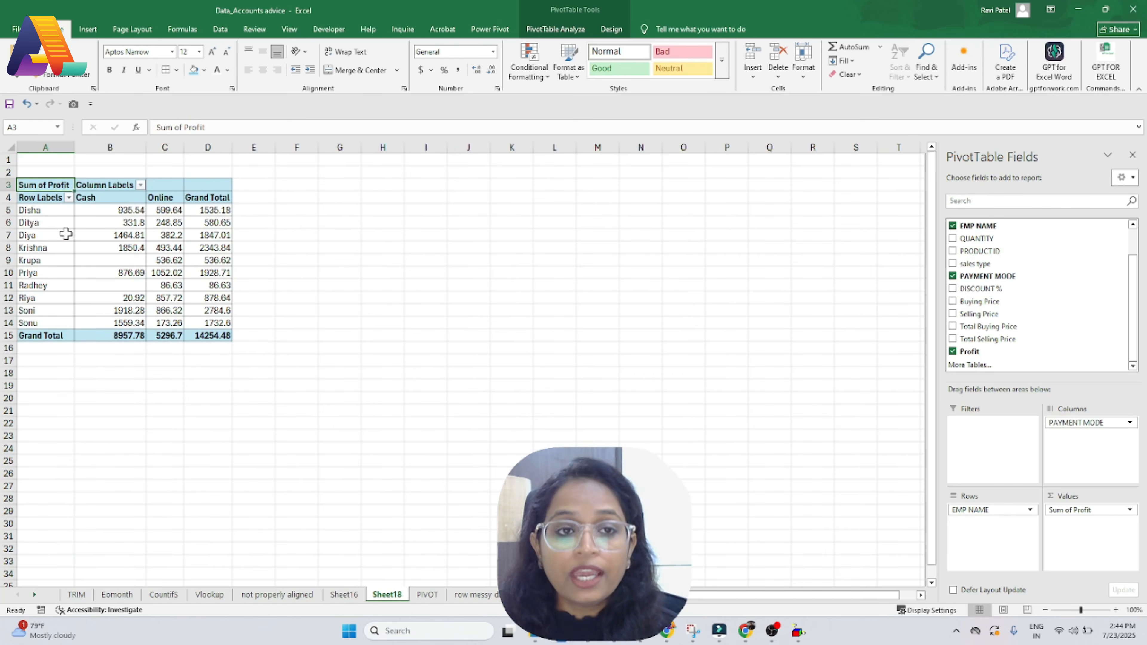
Step: Check Diya's Cash profit and Radhey's empty Cash value, then open the Insert tab
click(109, 234)
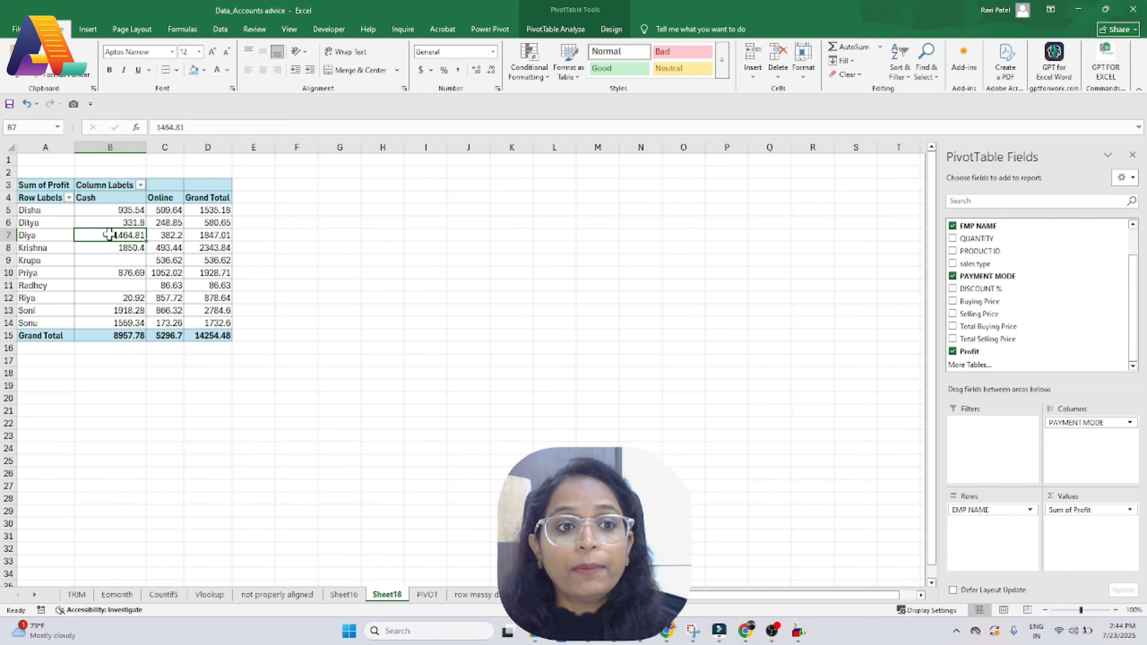
mouse_move(109, 235)
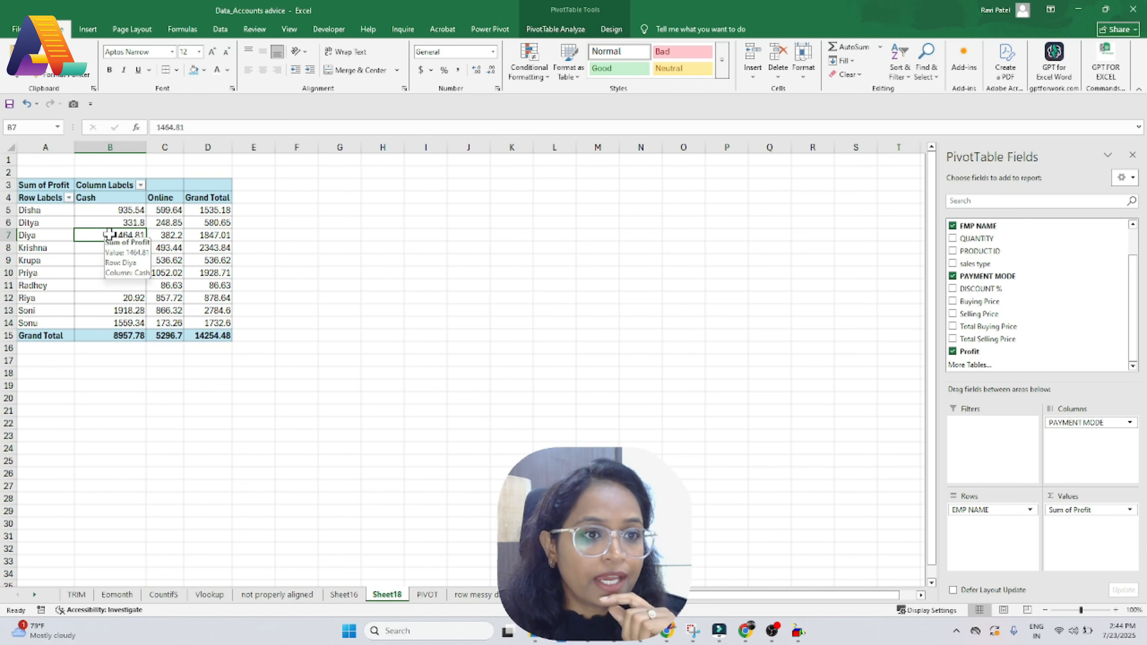
mouse_move(136, 307)
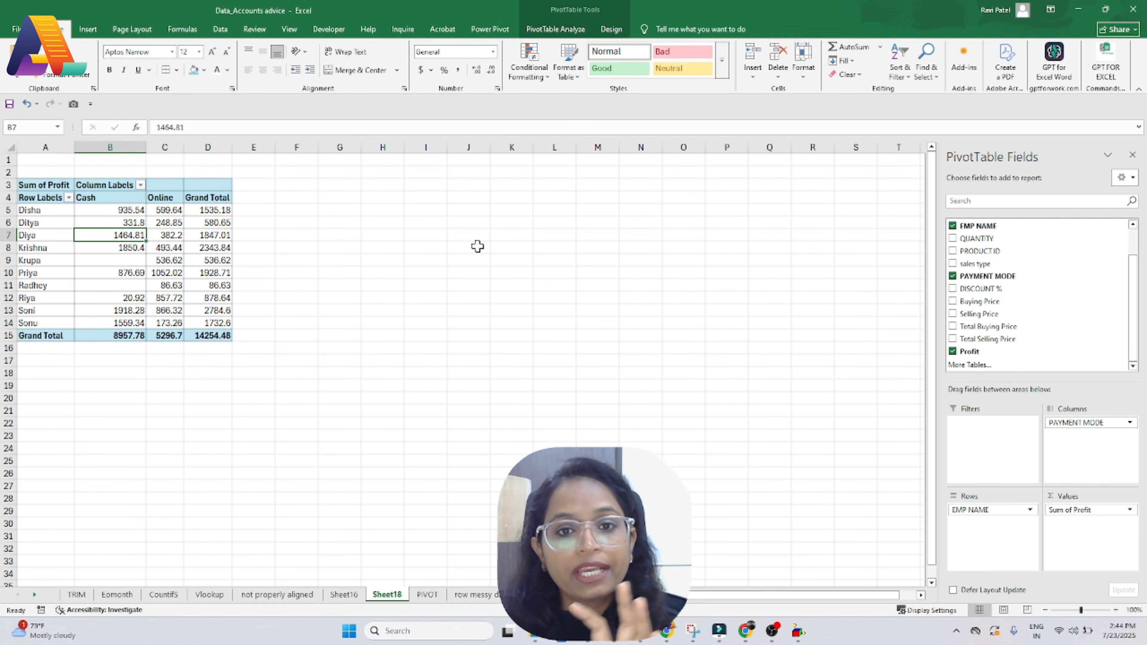
mouse_move(152, 253)
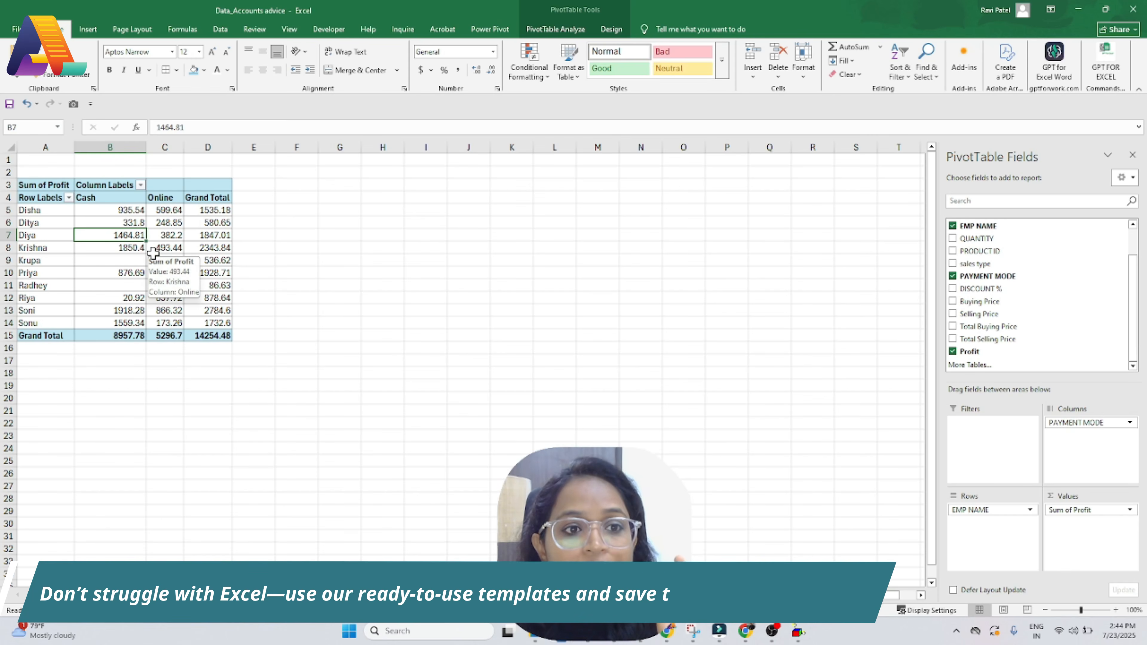
click(102, 280)
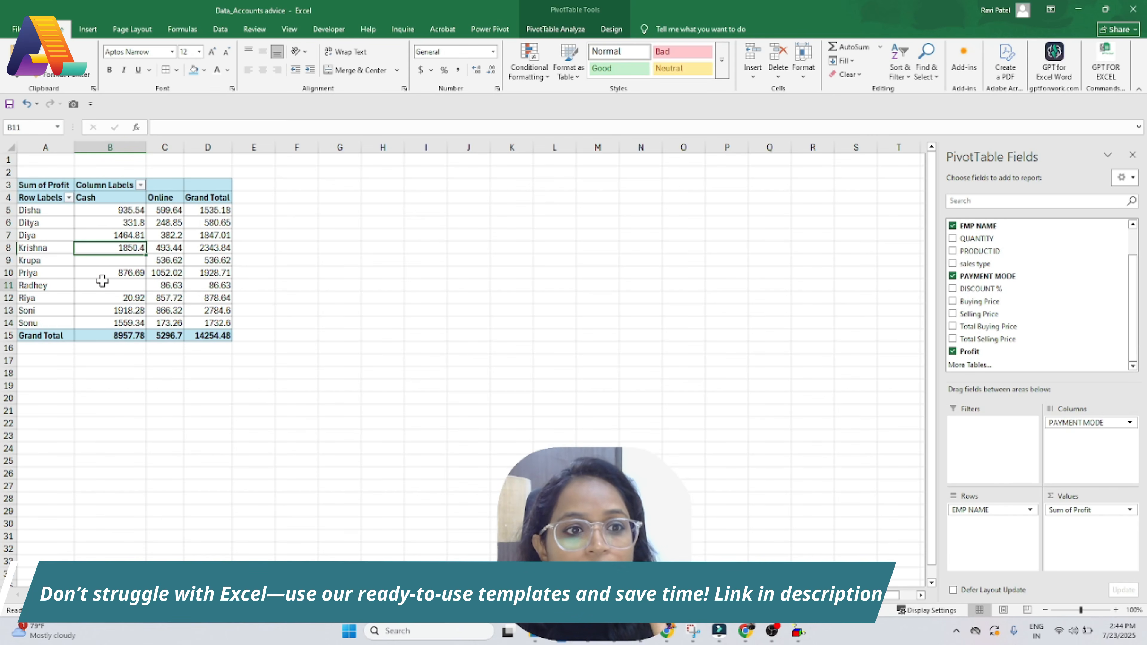
click(86, 31)
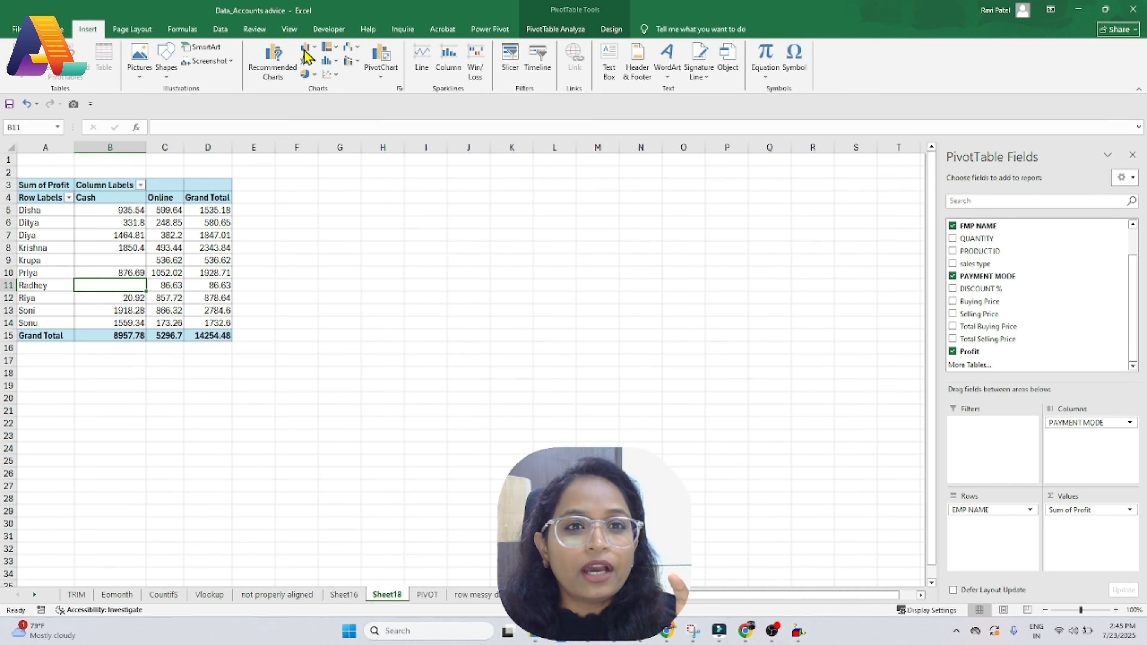
Step: Insert a Pie chart from Recommended Charts, place it beside the pivot table, and enlarge it
click(273, 64)
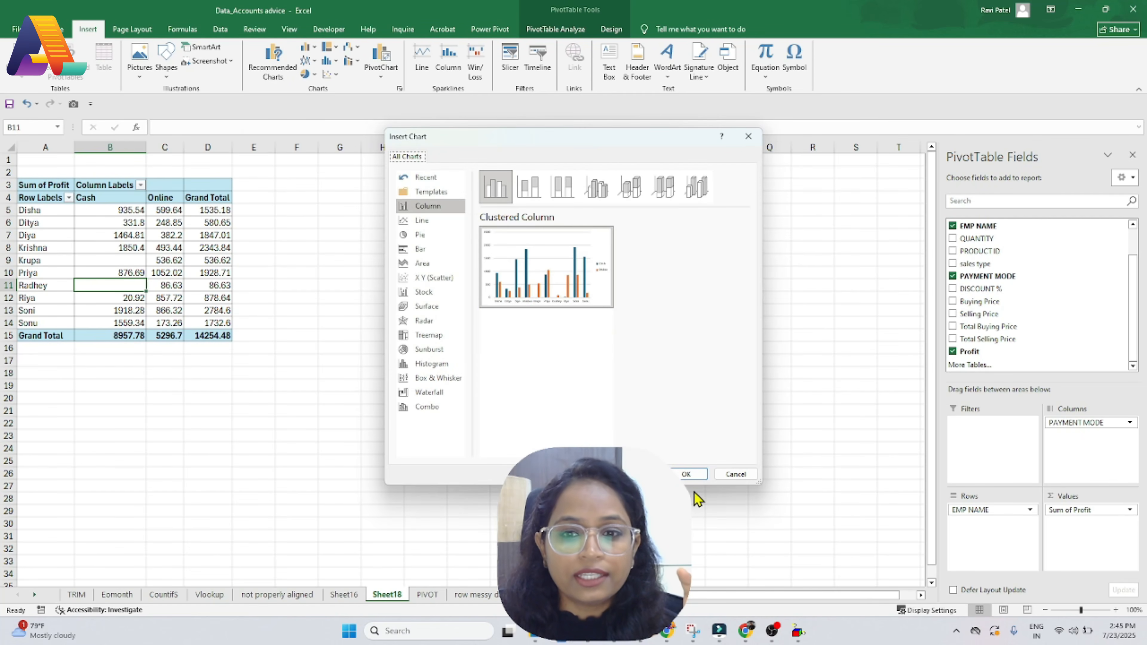
click(422, 220)
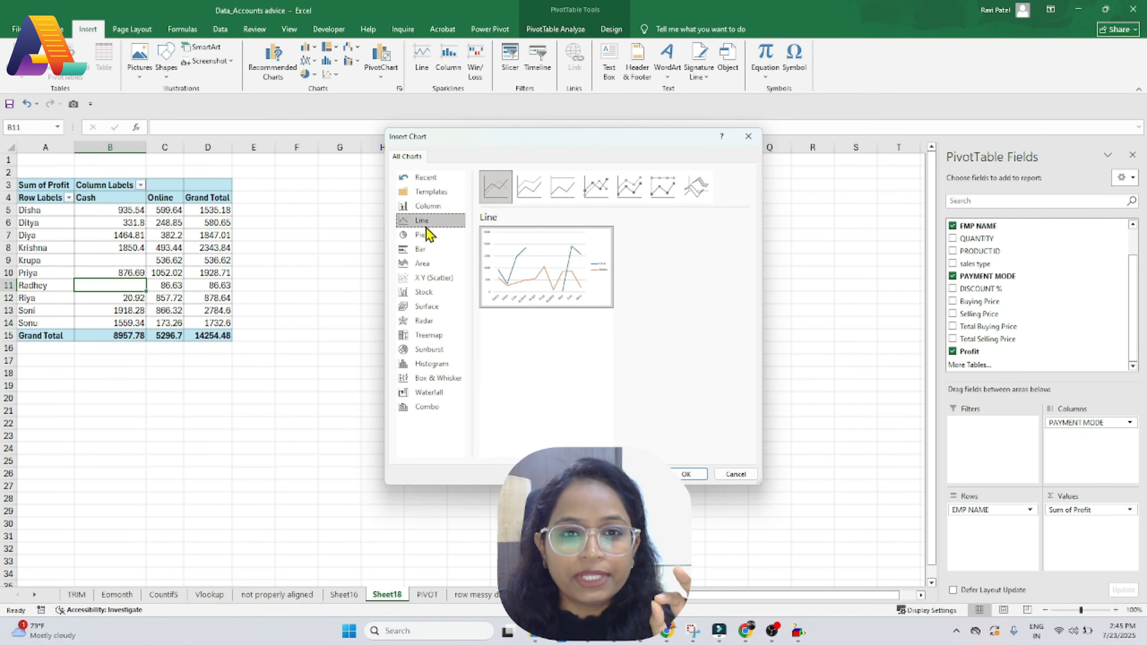
click(420, 234)
mouse_move(518, 277)
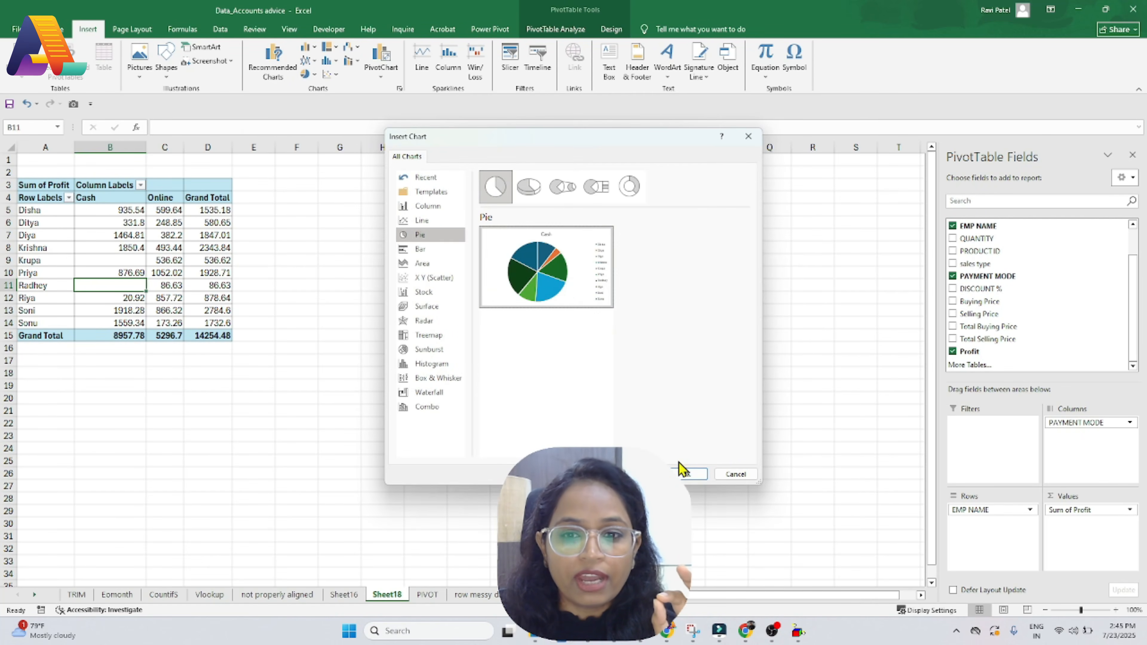
click(688, 474)
drag(453, 314, 413, 210)
drag(571, 348, 624, 389)
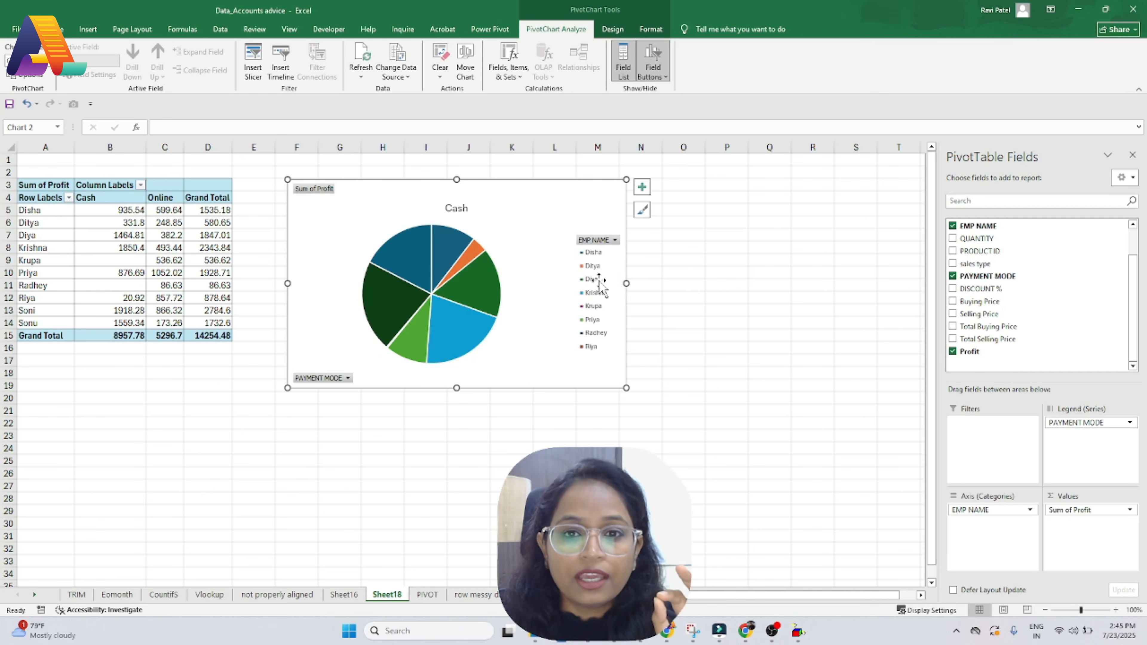
Step: Add data labels showing each slice's profit value to the pie chart
click(595, 260)
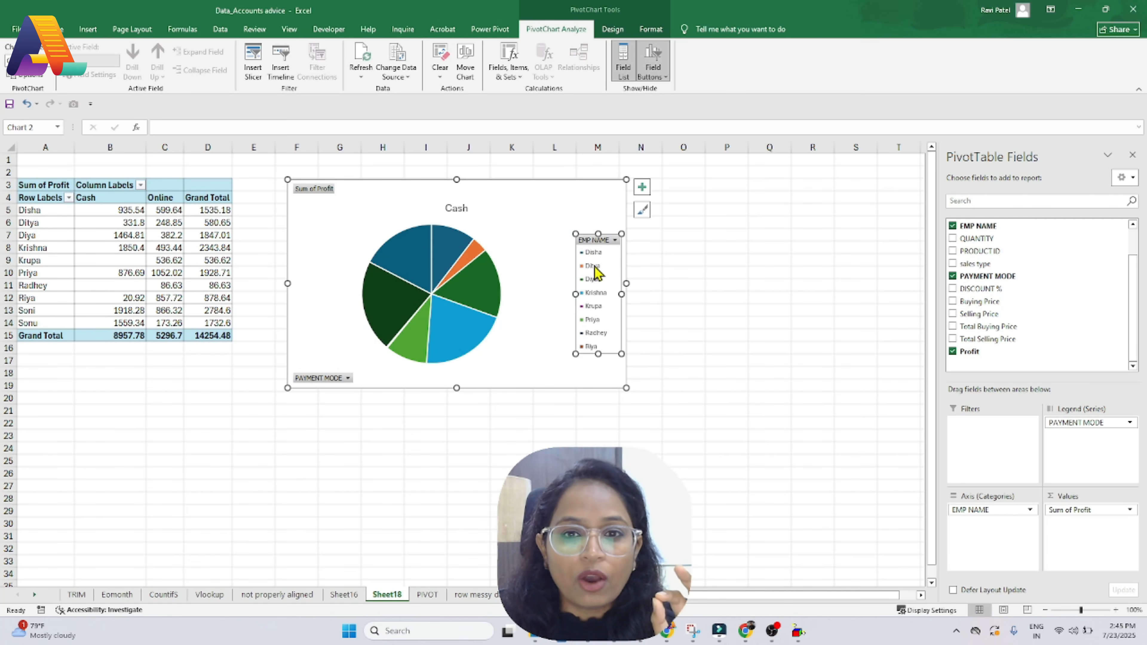
click(451, 343)
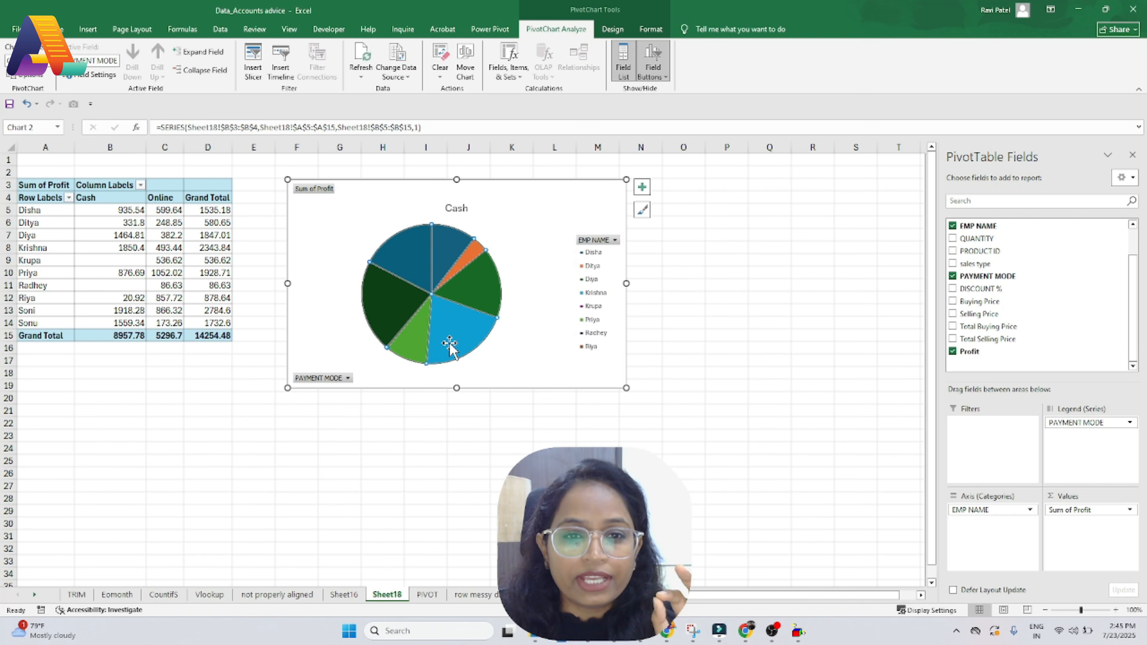
right_click(454, 334)
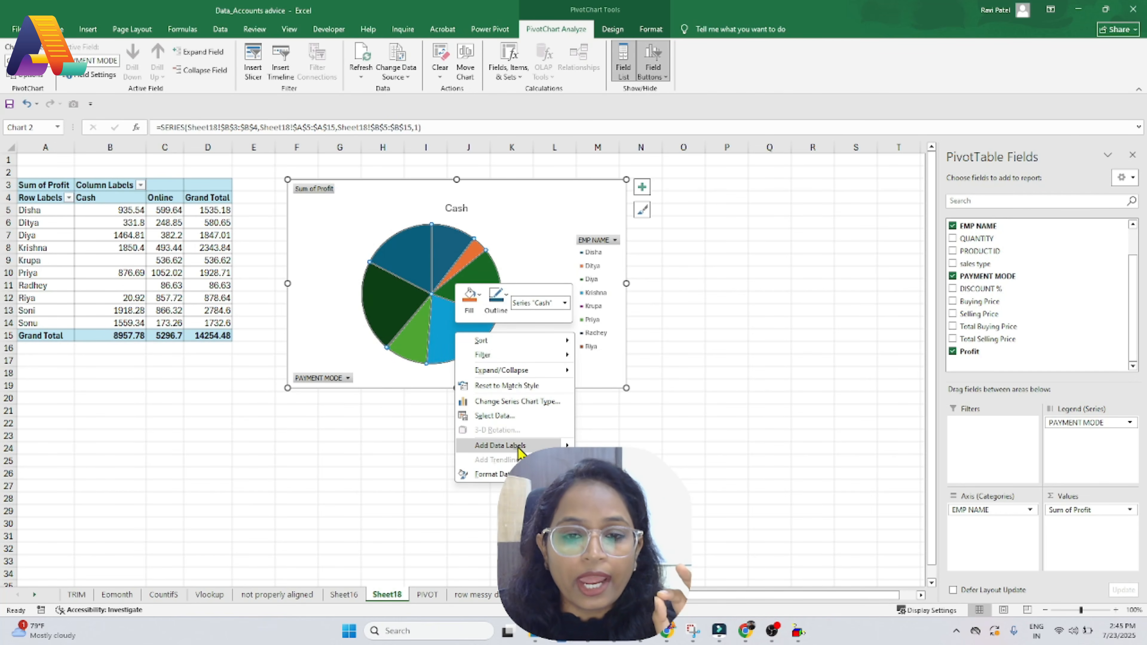
click(619, 446)
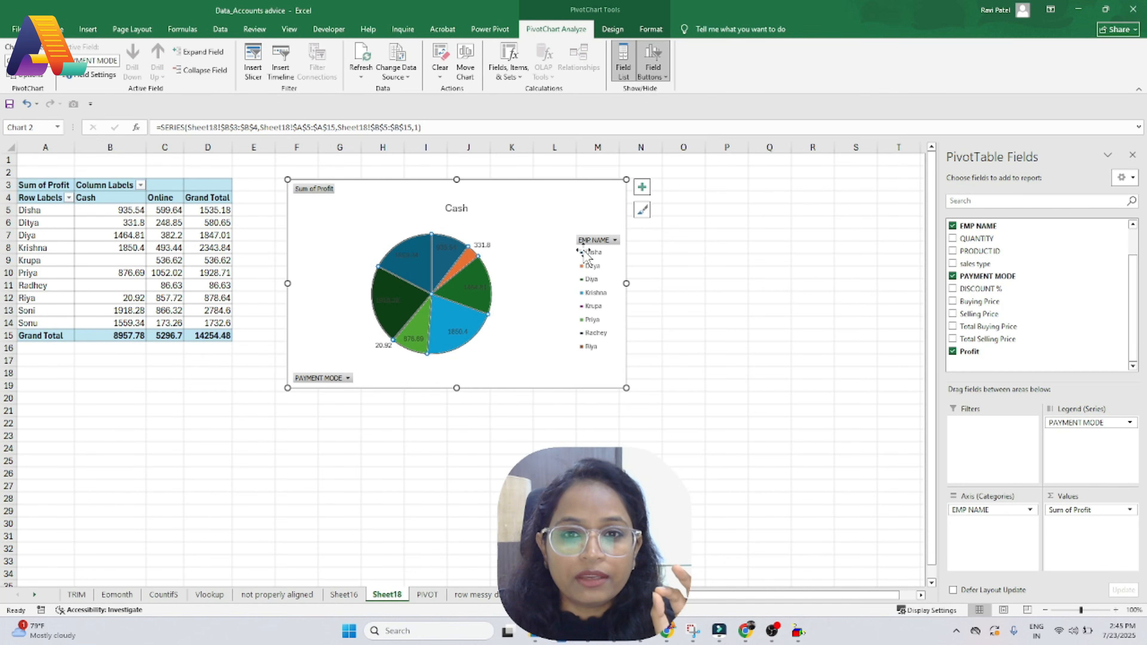
Step: Reselect the pie slices and open the Change Chart Type choices for the pie
click(593, 260)
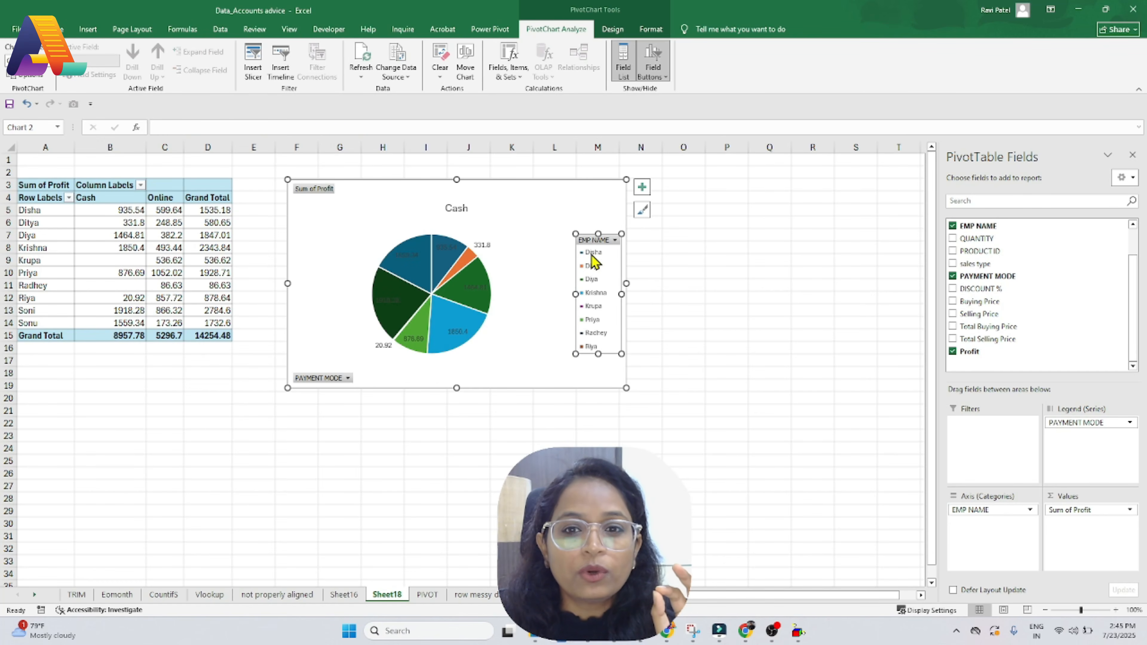
click(481, 262)
click(471, 284)
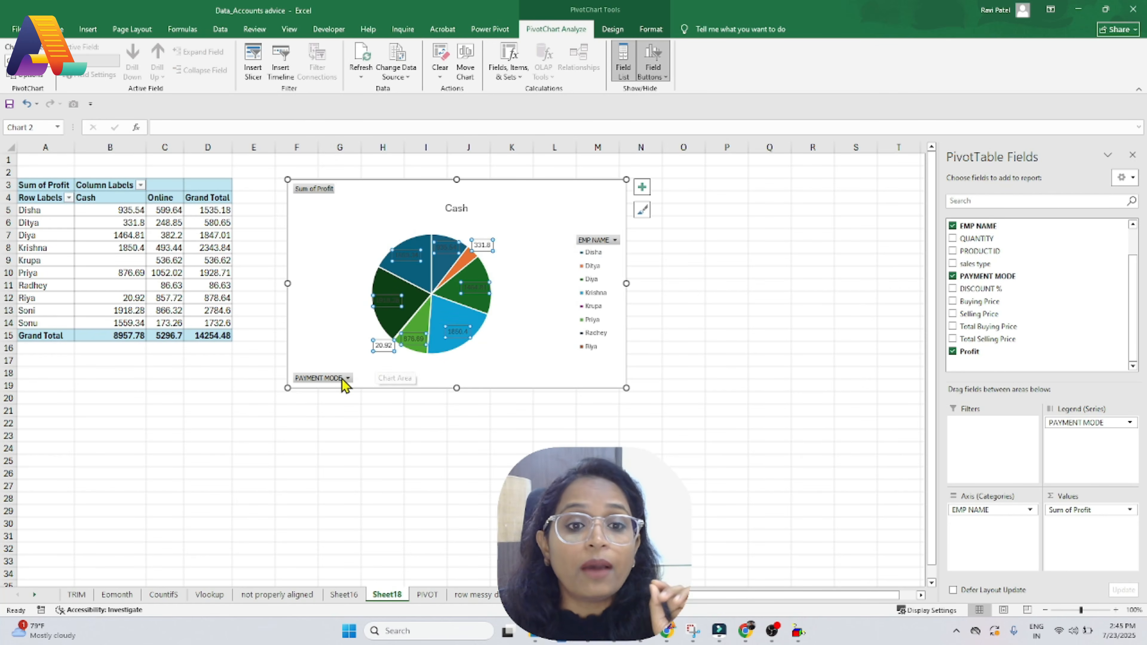
click(395, 199)
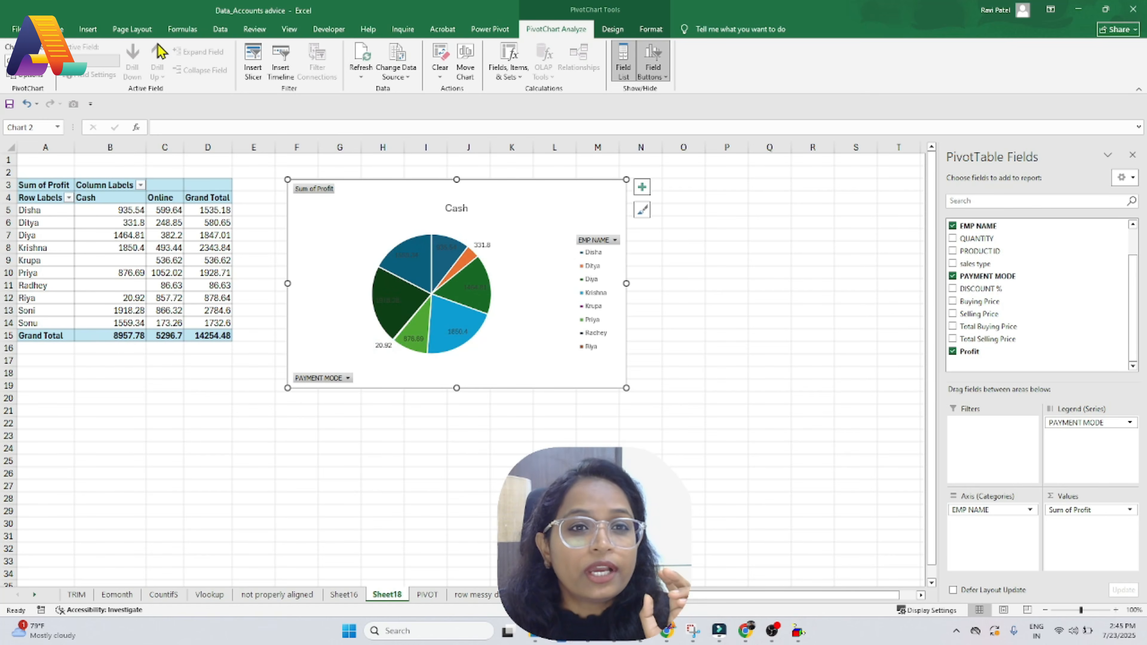
click(469, 317)
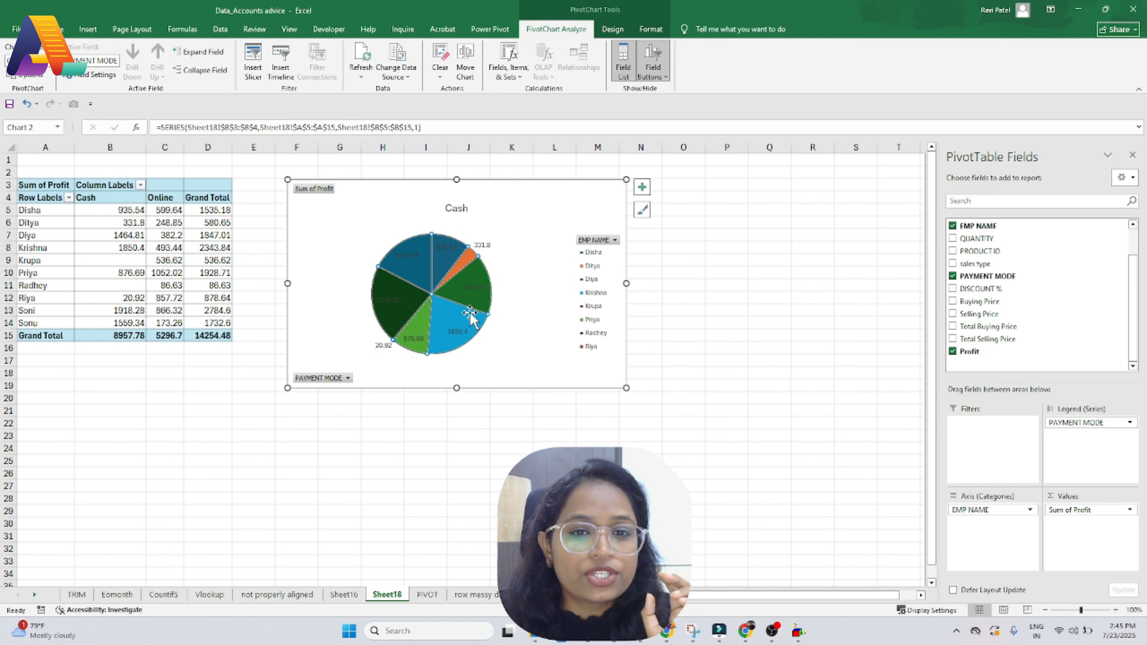
click(88, 30)
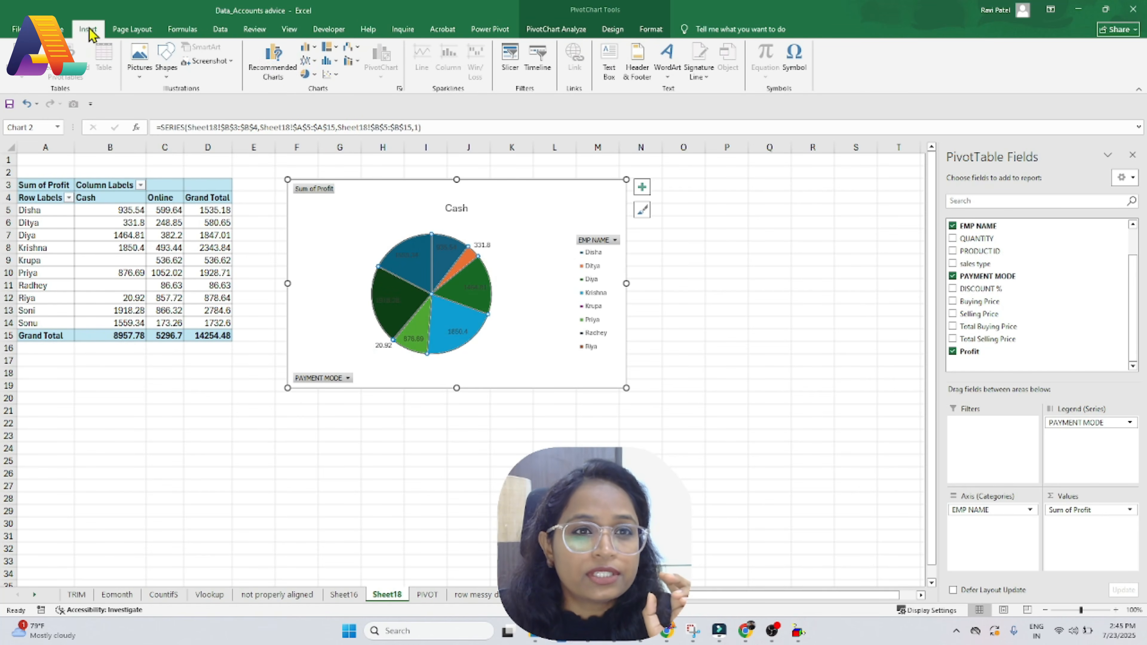
click(272, 61)
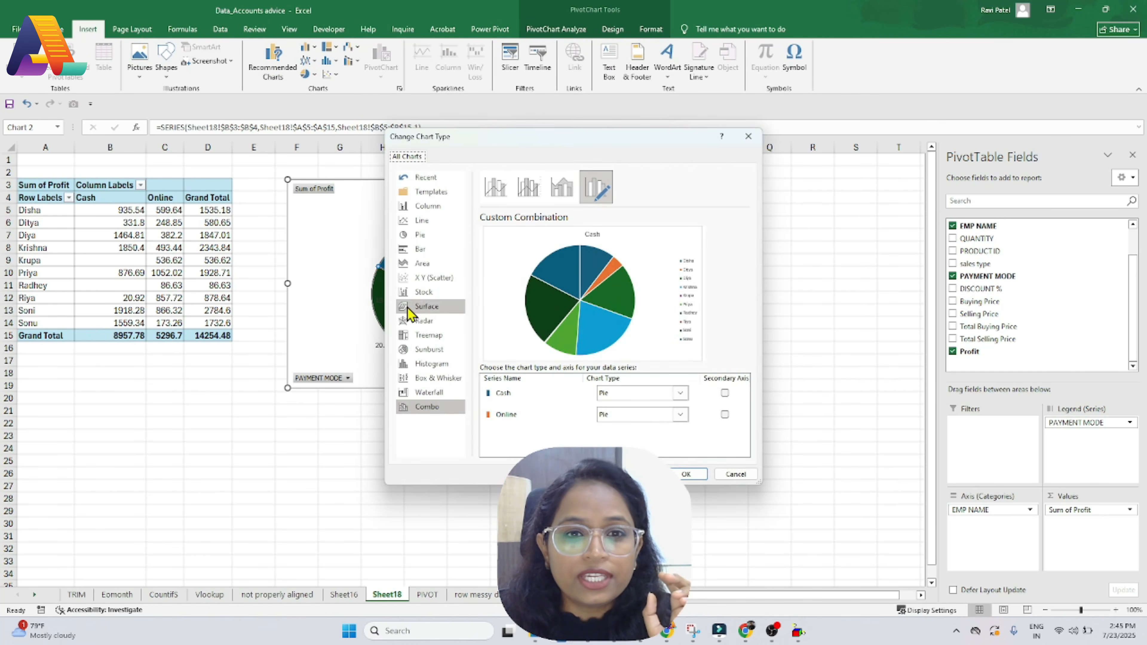
Step: Change the pie chart to a clustered column chart and enlarge it
click(426, 206)
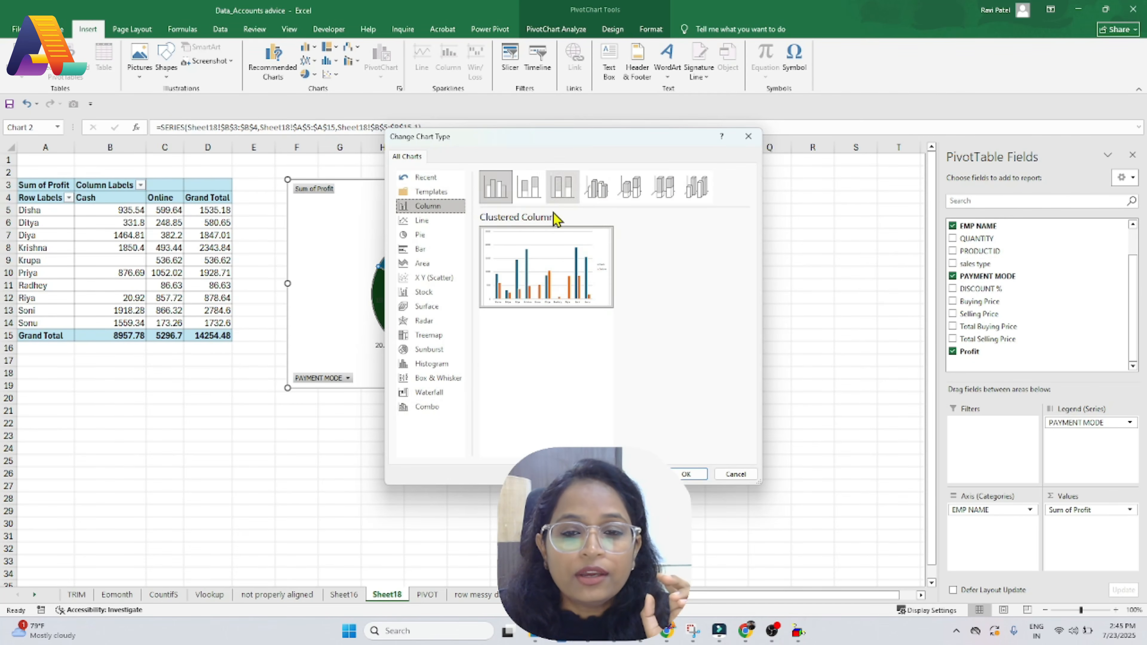
click(694, 479)
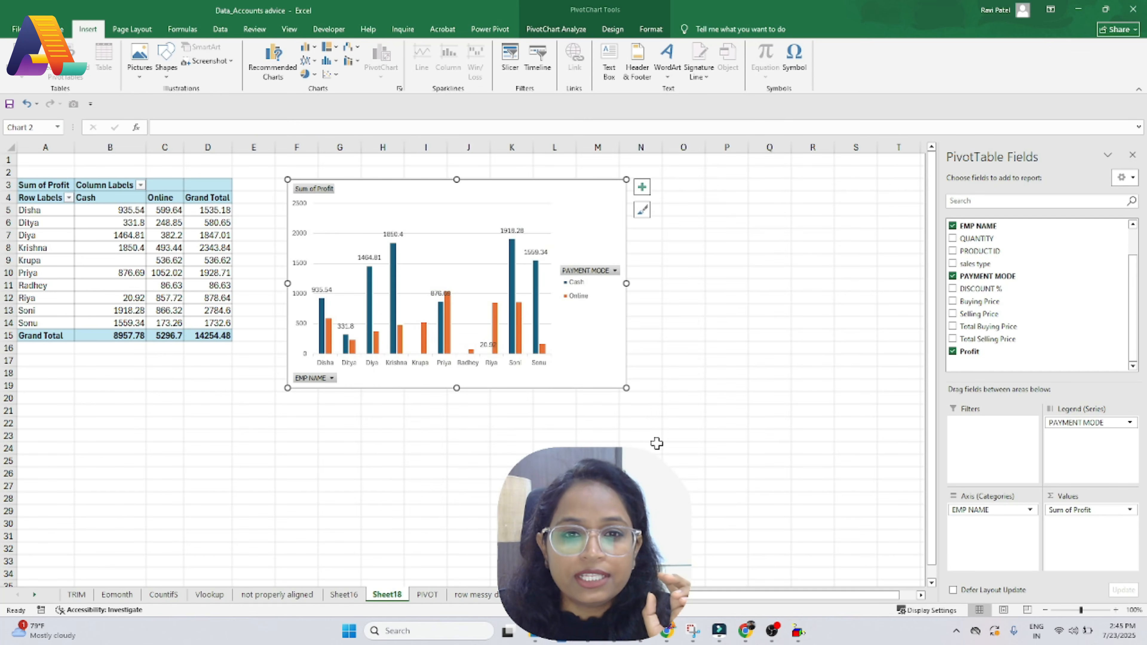
drag(626, 388, 719, 421)
Step: Add data labels to the orange Online bars and nudge the chart slightly down
click(490, 314)
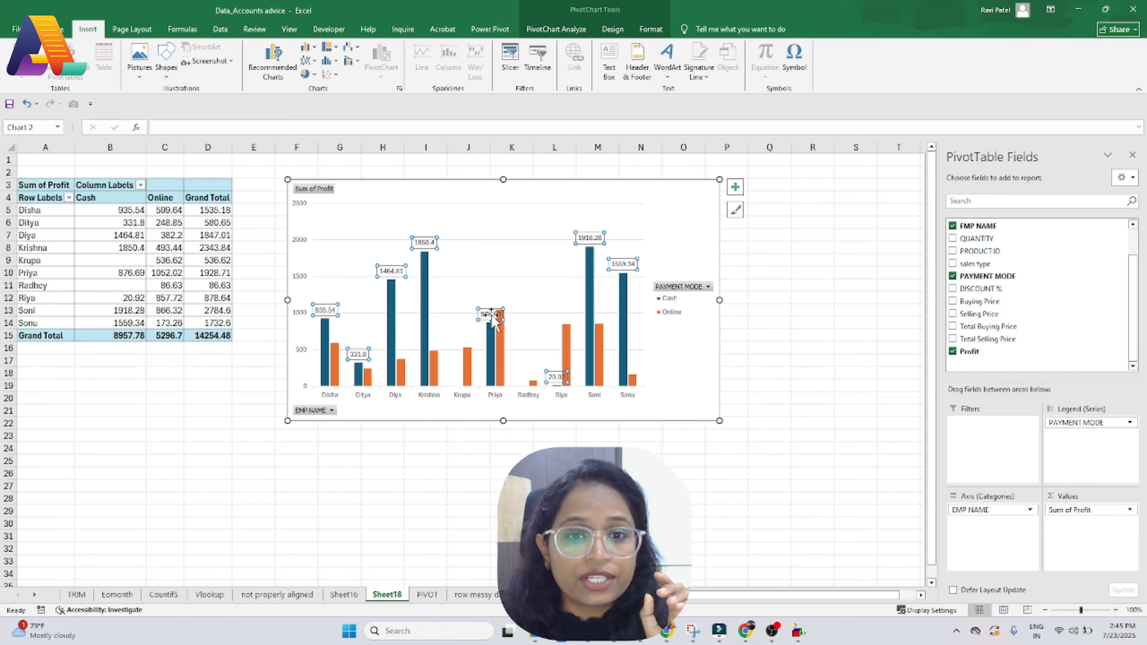
click(468, 376)
right_click(468, 376)
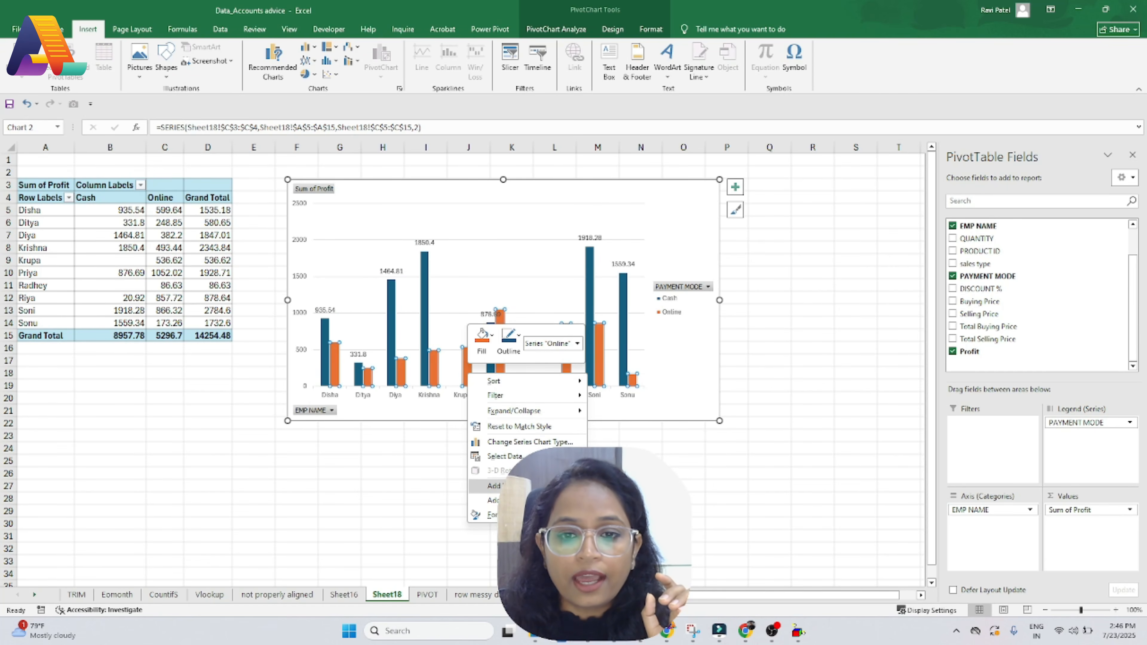
click(494, 486)
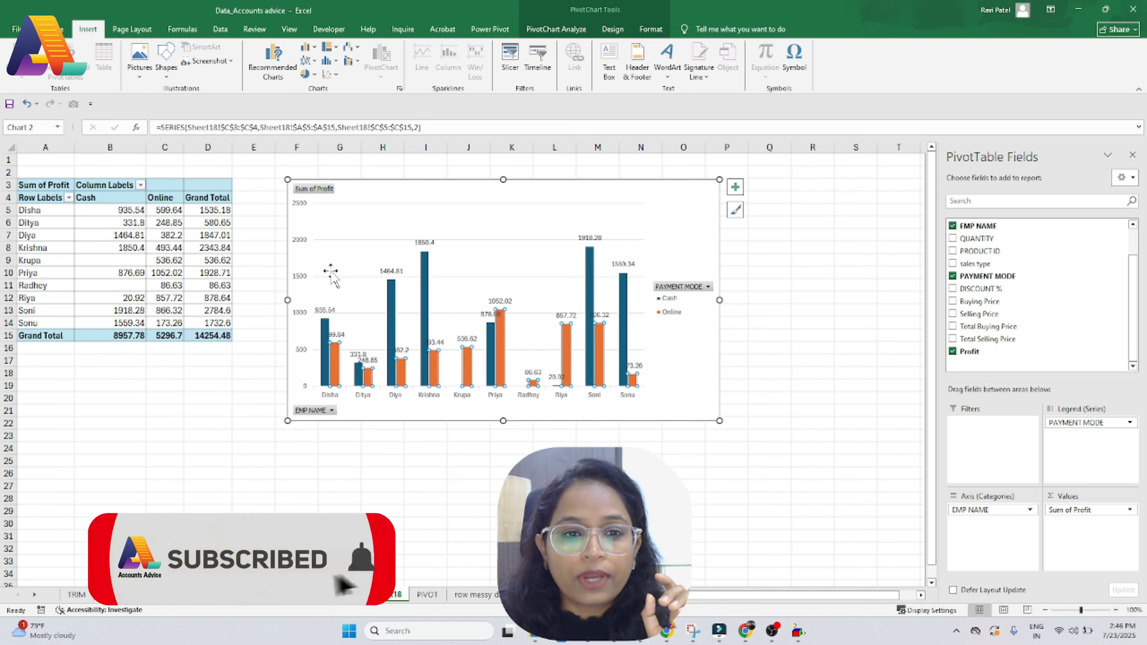
click(351, 204)
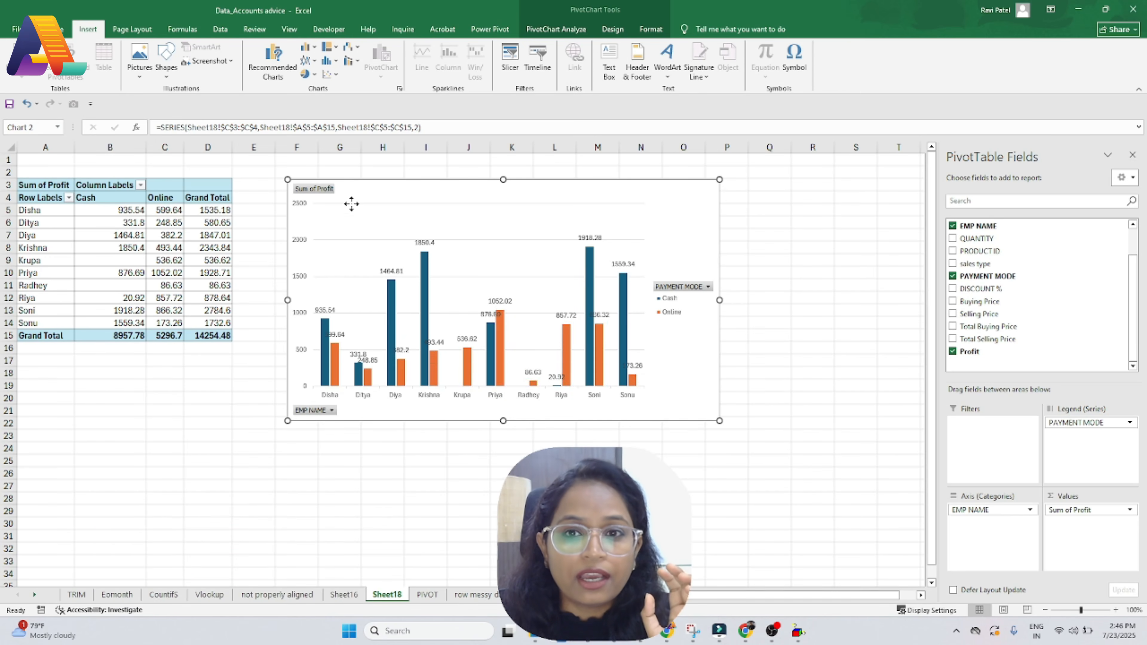
drag(351, 204, 351, 215)
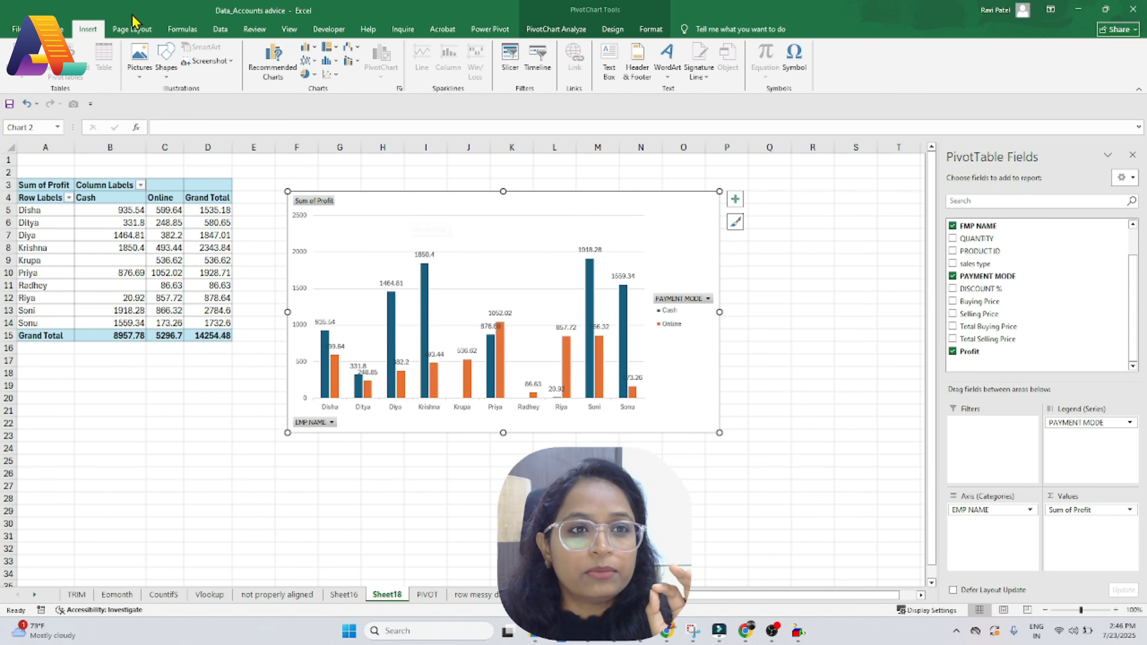
Step: Add a text box reading 'Profit each Employee' near the top of the chart
click(63, 30)
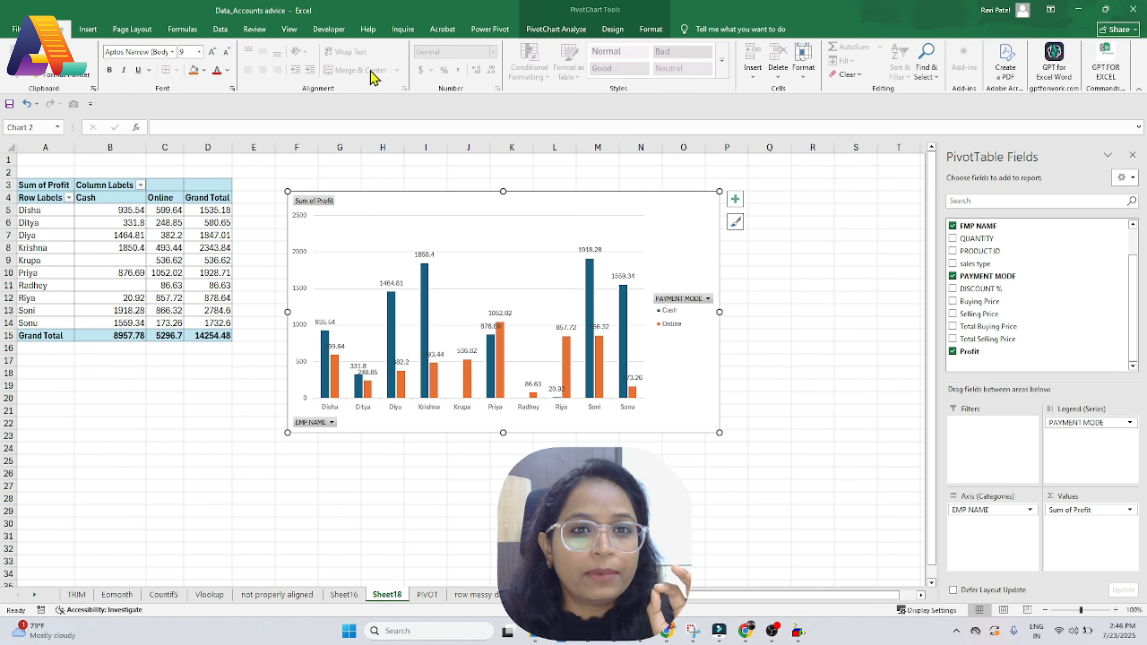
click(89, 30)
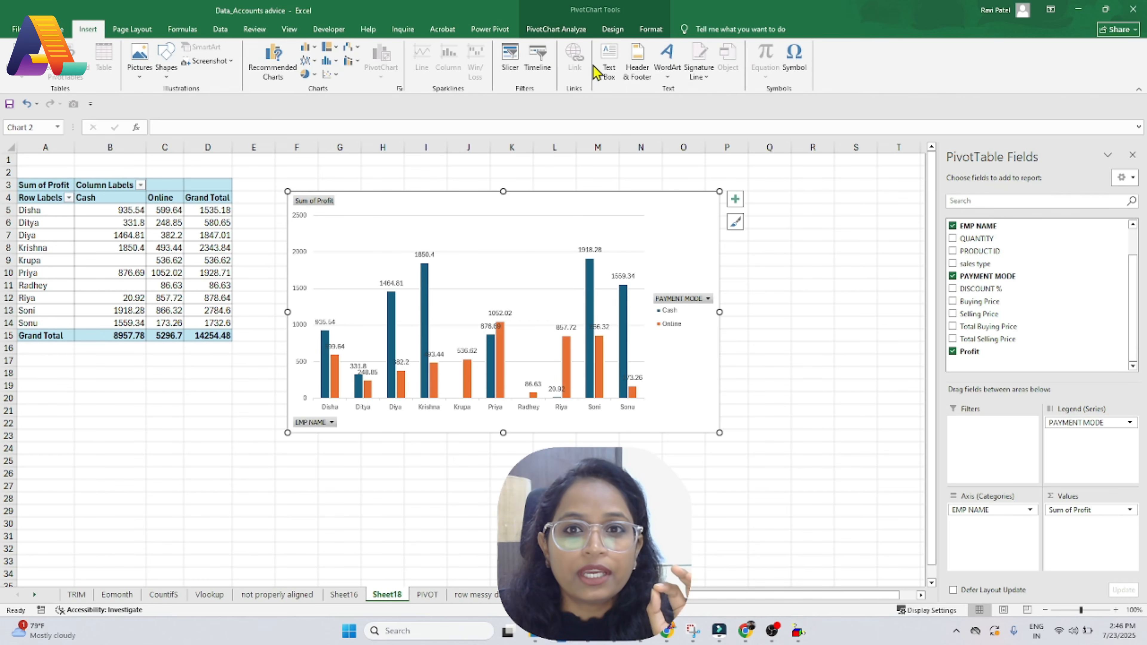
click(617, 58)
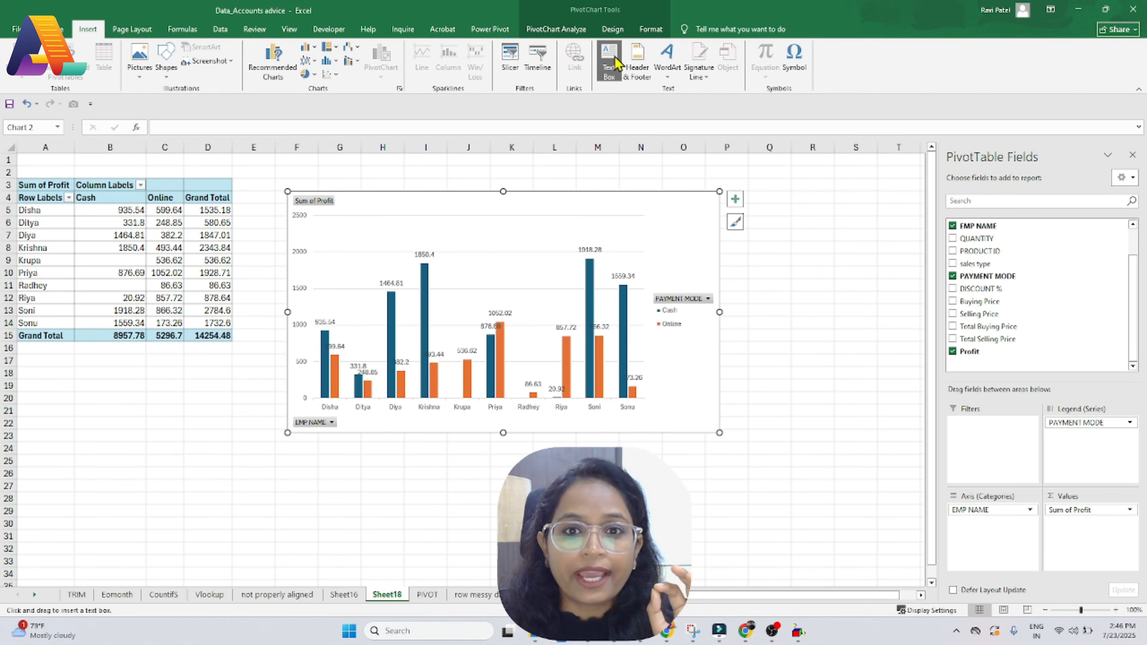
drag(440, 208, 542, 227)
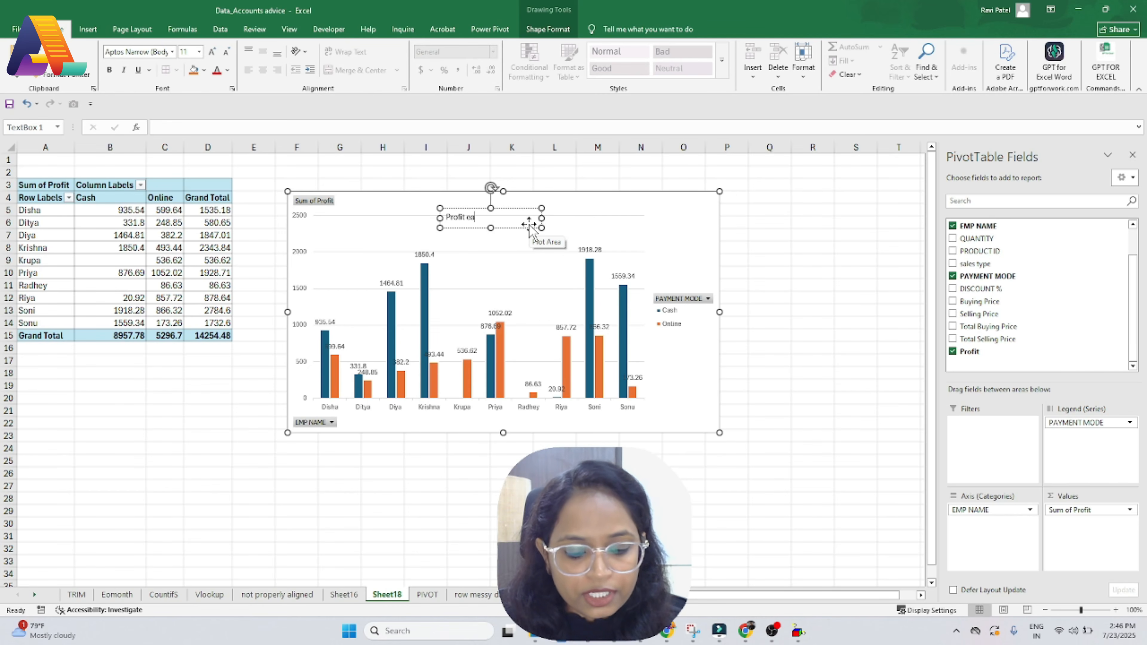
text(Profit each Employee)
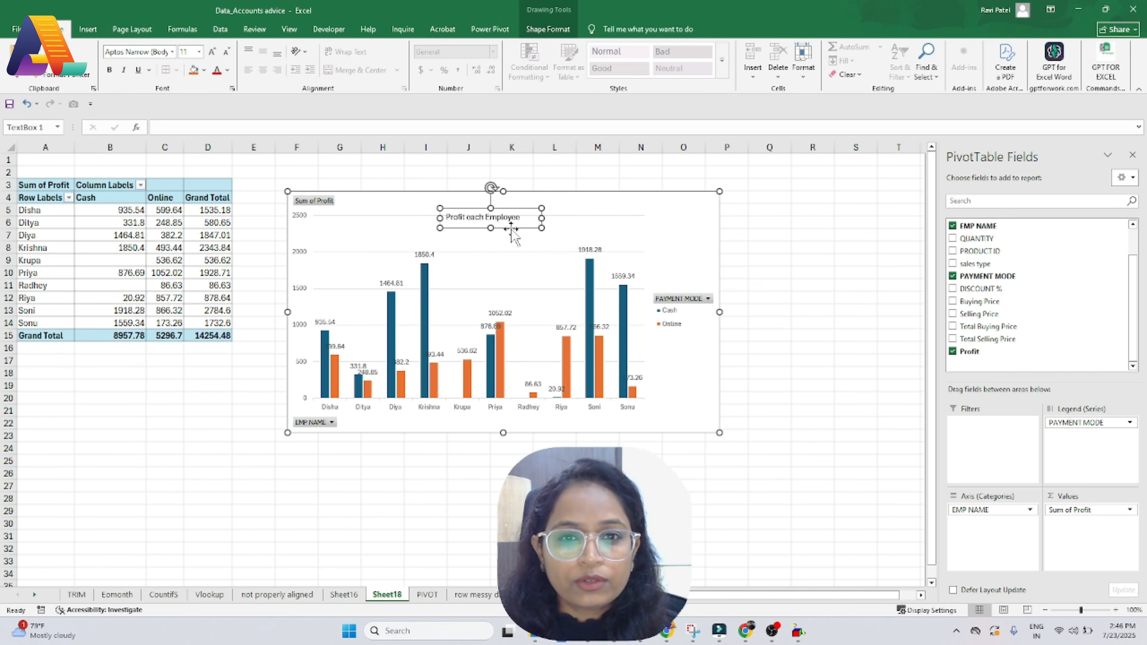
drag(511, 228, 525, 217)
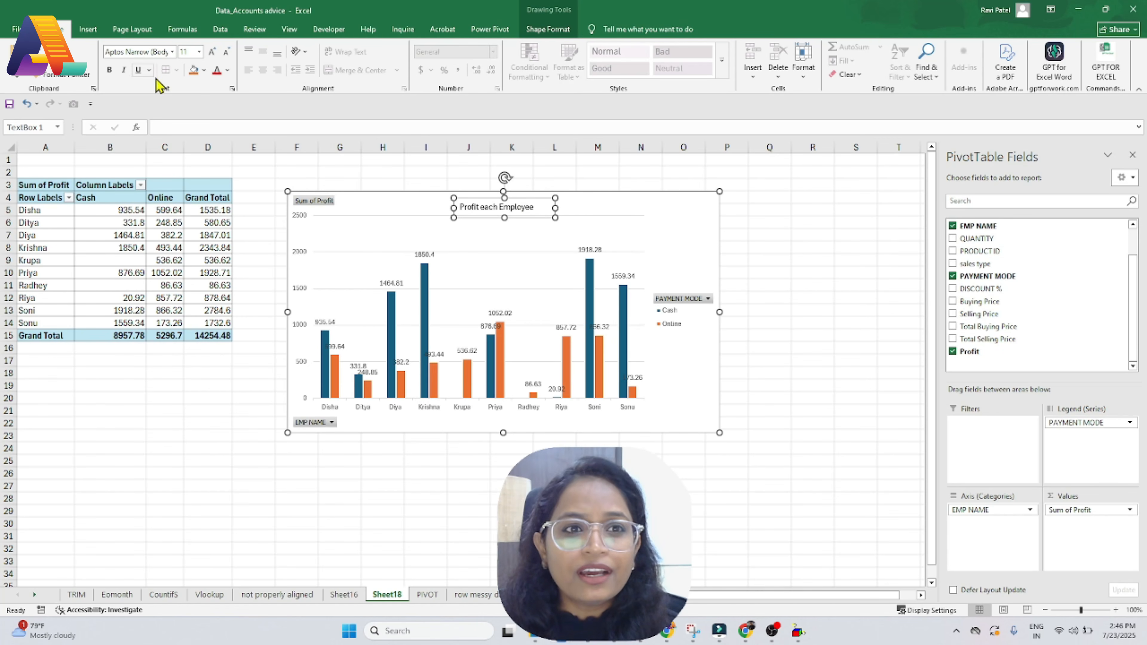
Step: Format the title text green, bold, at font size 28
click(218, 72)
click(229, 71)
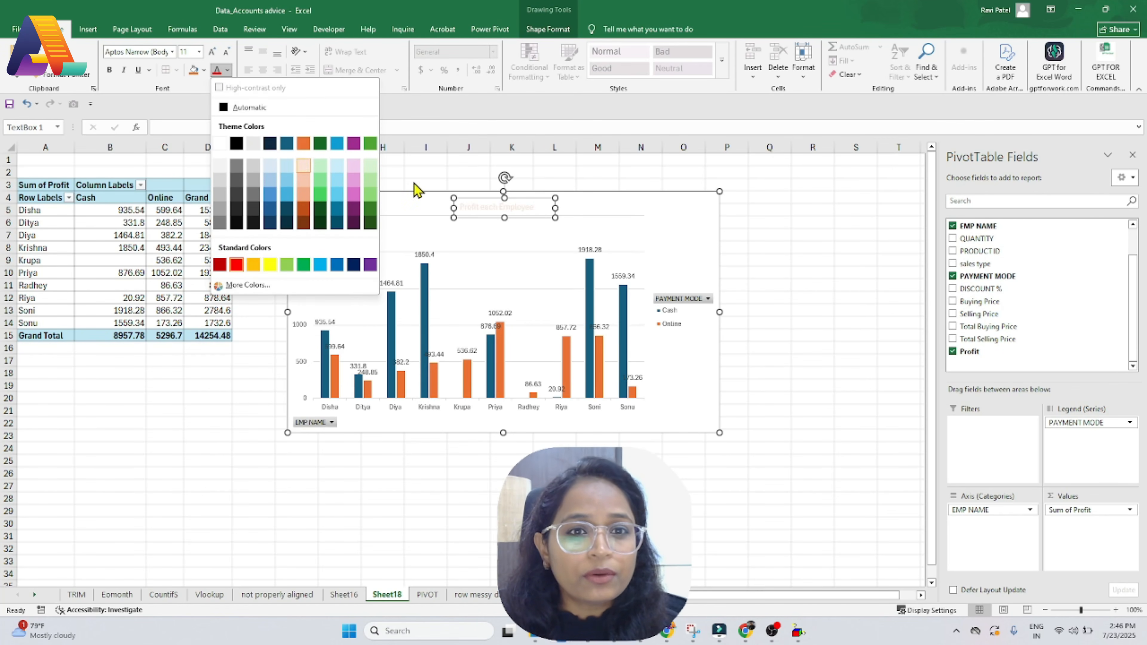
click(370, 222)
click(108, 69)
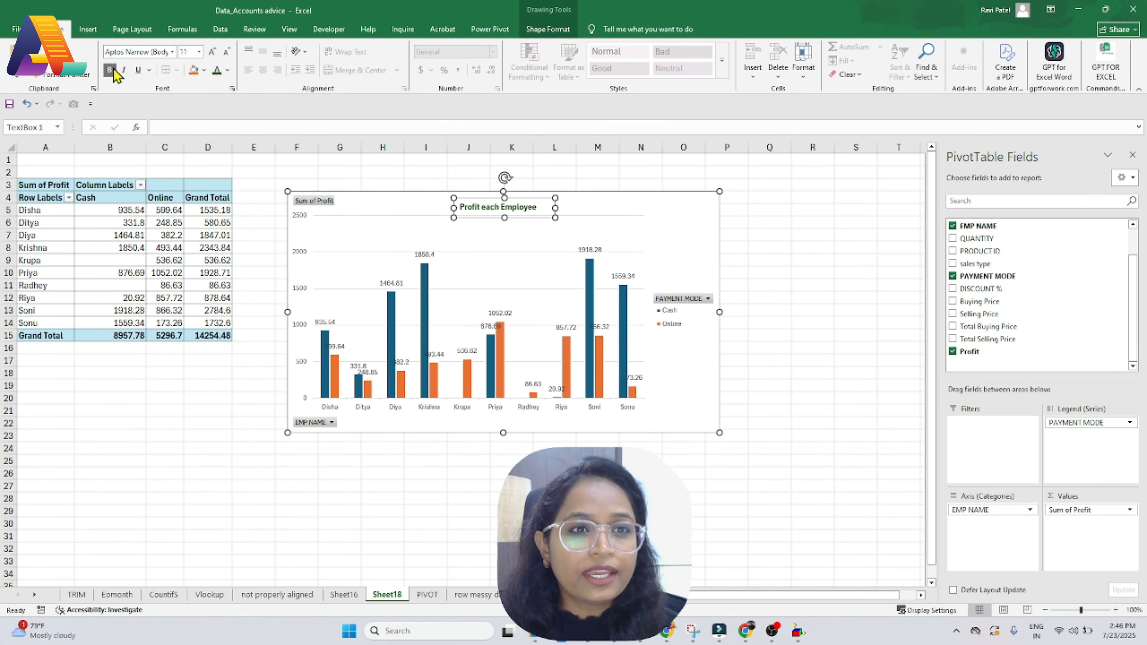
click(198, 52)
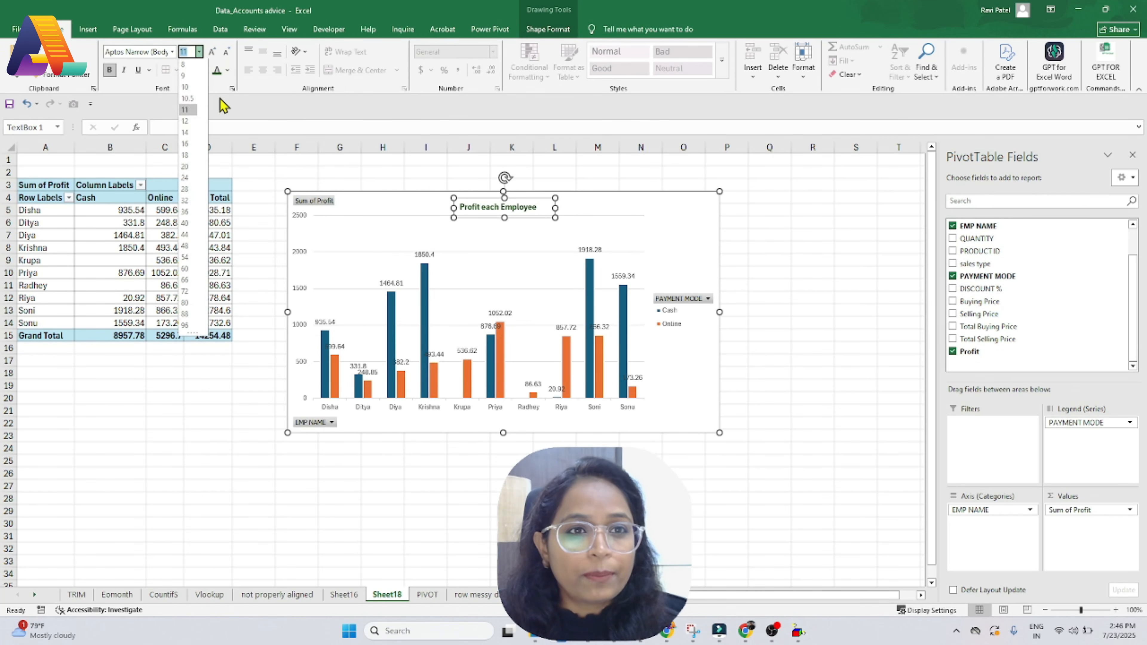
click(185, 190)
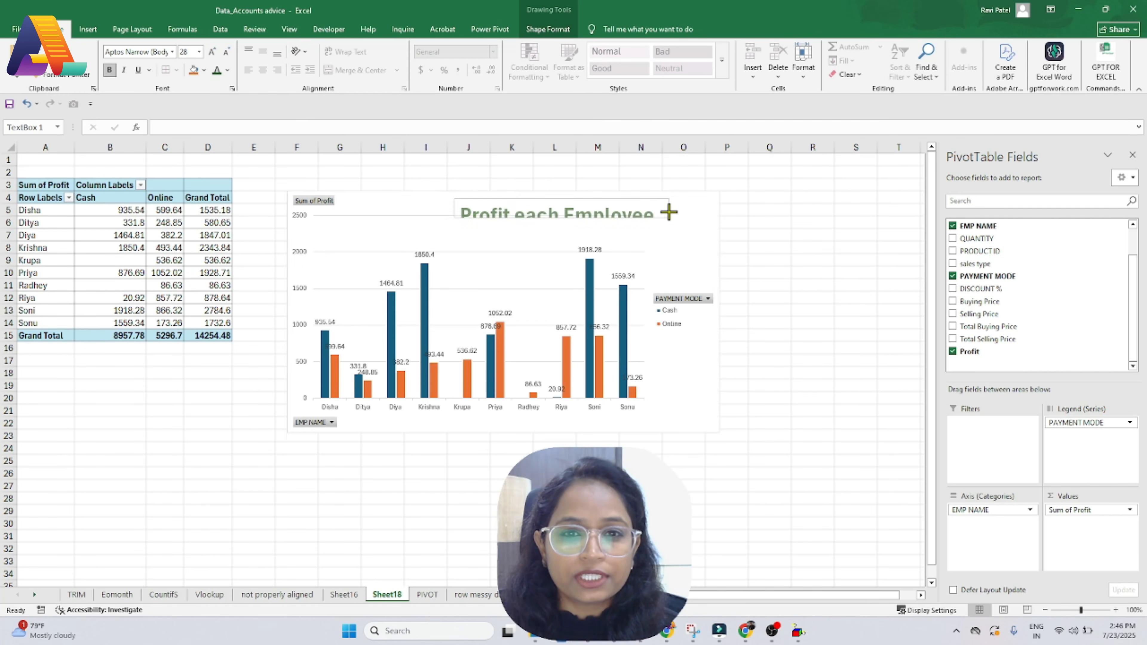
click(511, 172)
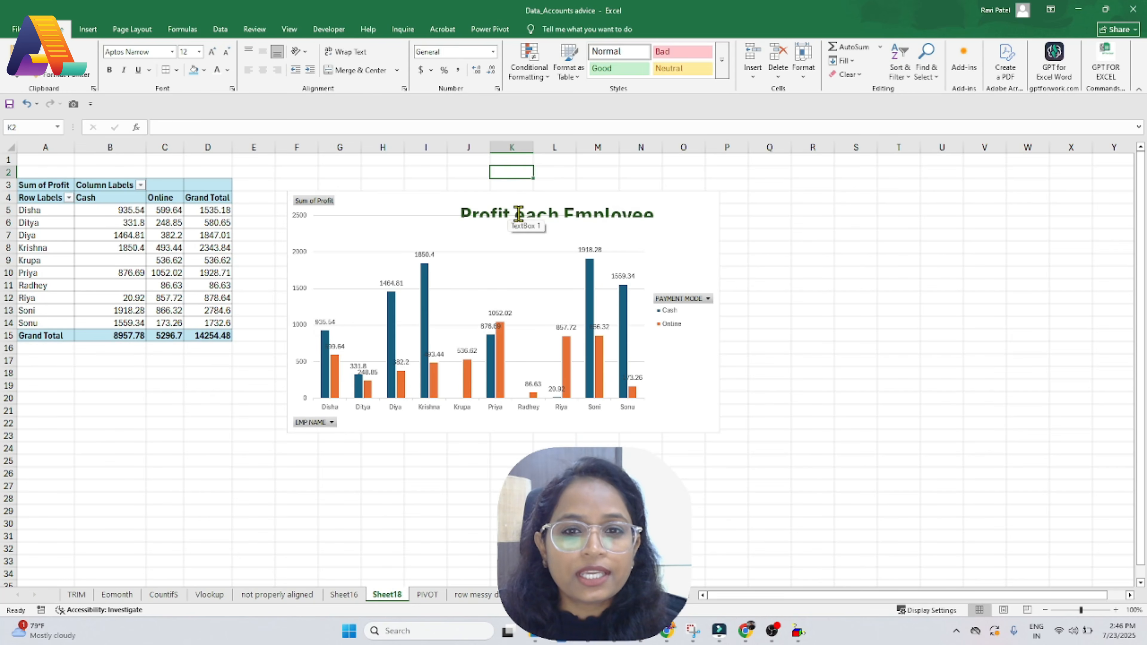
Step: Drag the 'Profit each Employee' text box up and left onto the chart's top edge, then deselect
click(537, 214)
drag(560, 198, 535, 227)
click(758, 225)
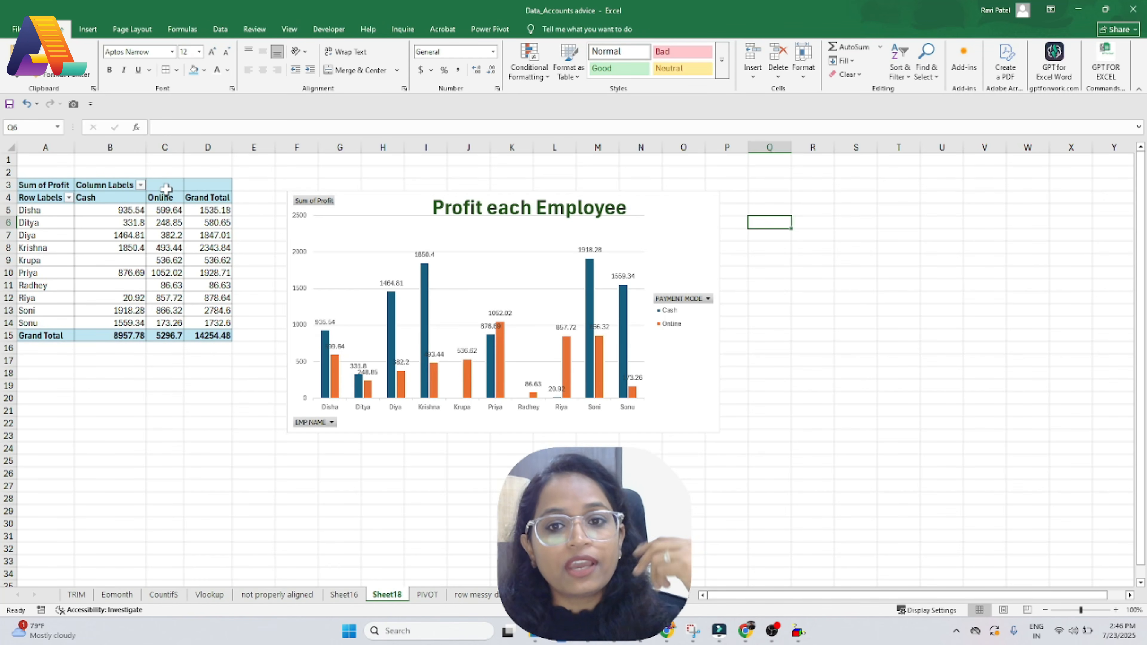
mouse_move(356, 394)
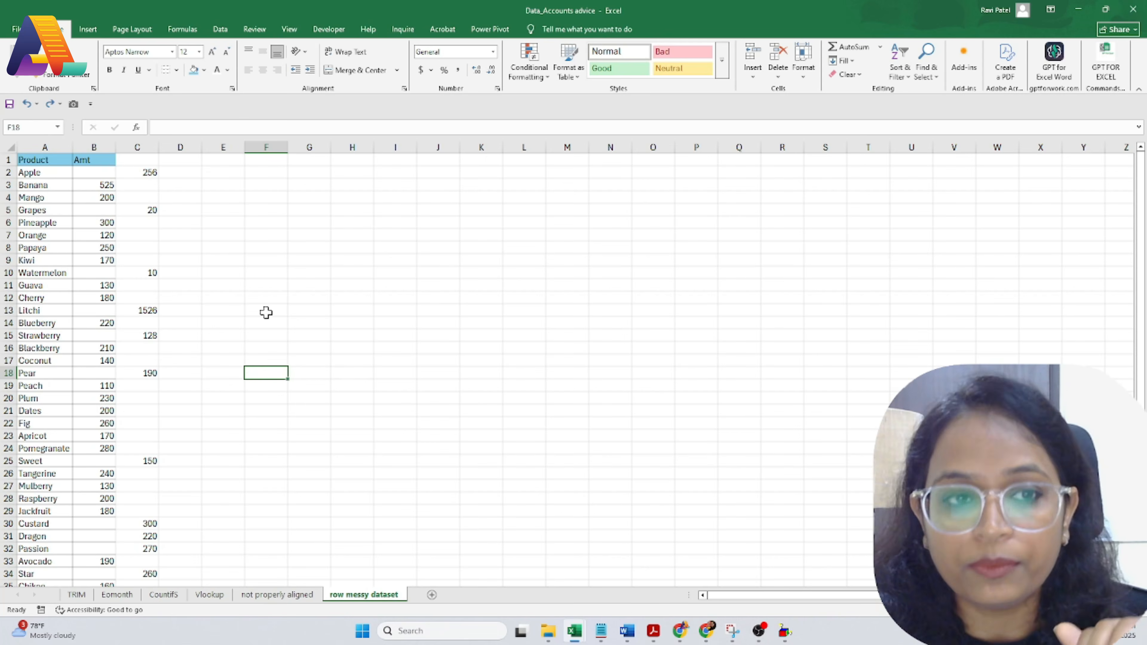
Step: Inspect the column B amounts and the stray 256 in C2
click(81, 189)
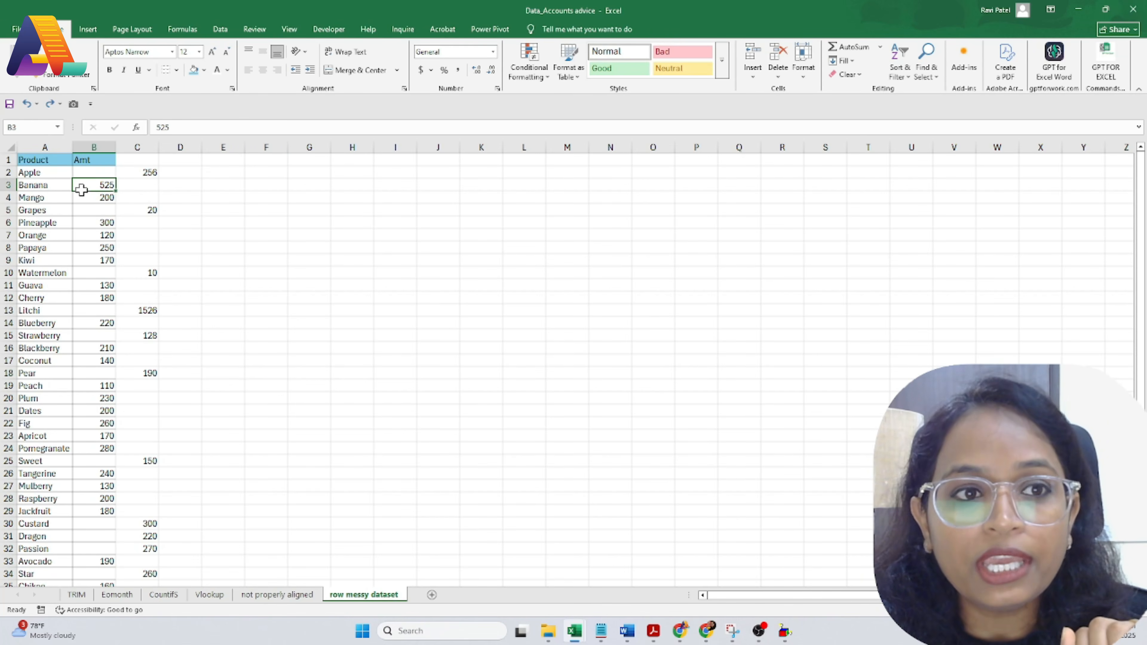
click(107, 348)
scroll(92, 320, down, 9)
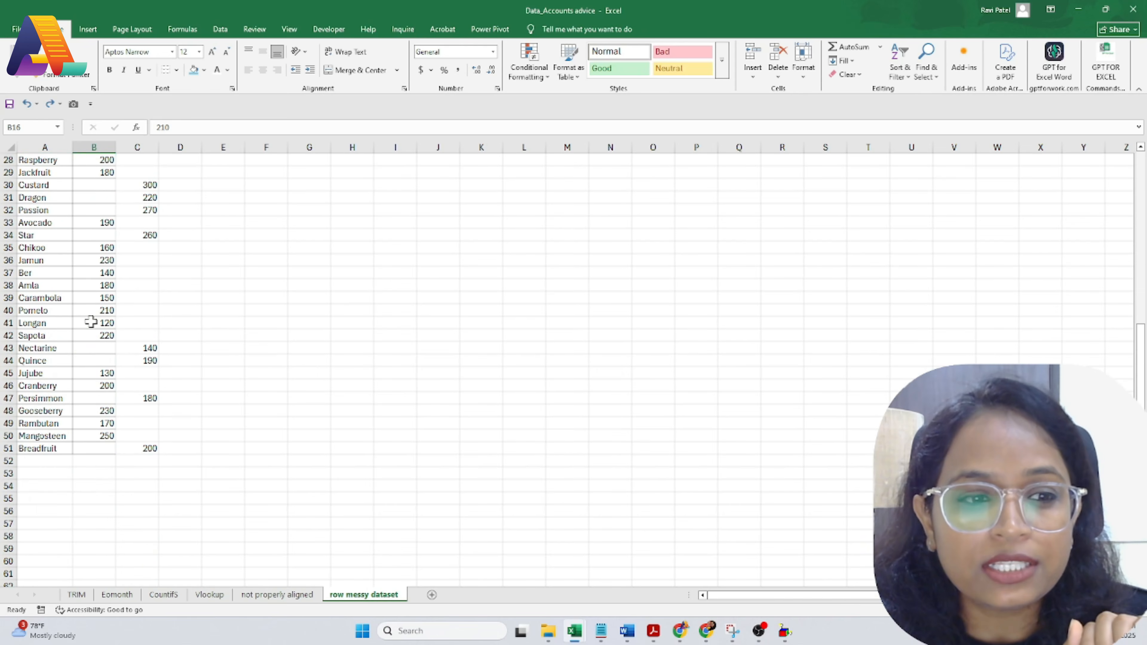
scroll(116, 449, up, 9)
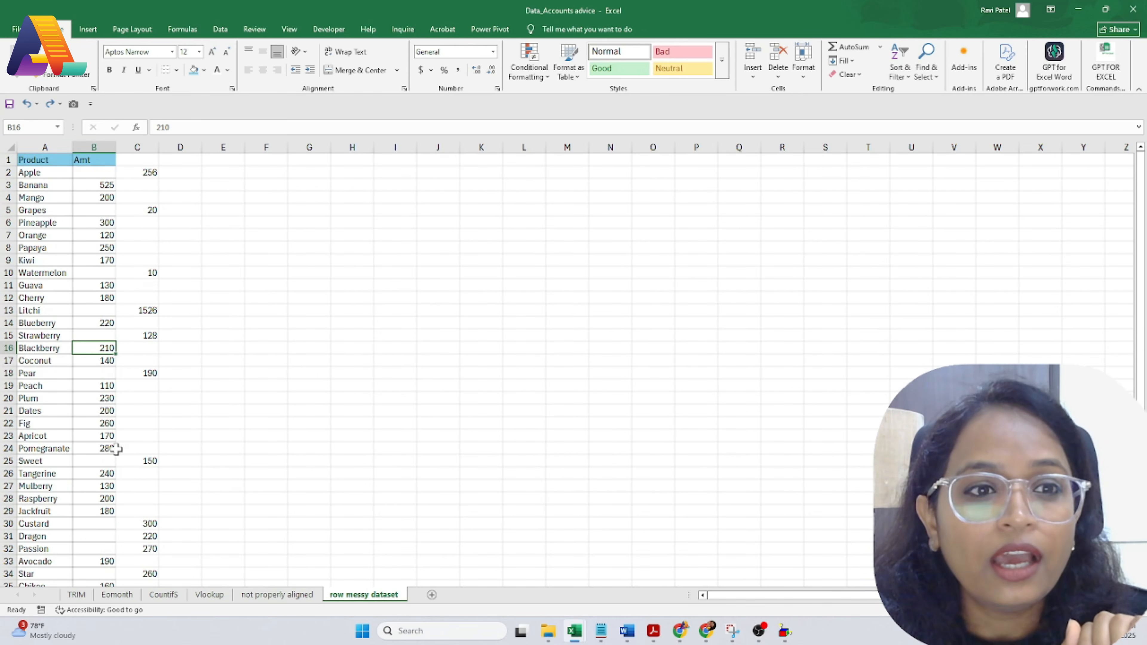
click(138, 171)
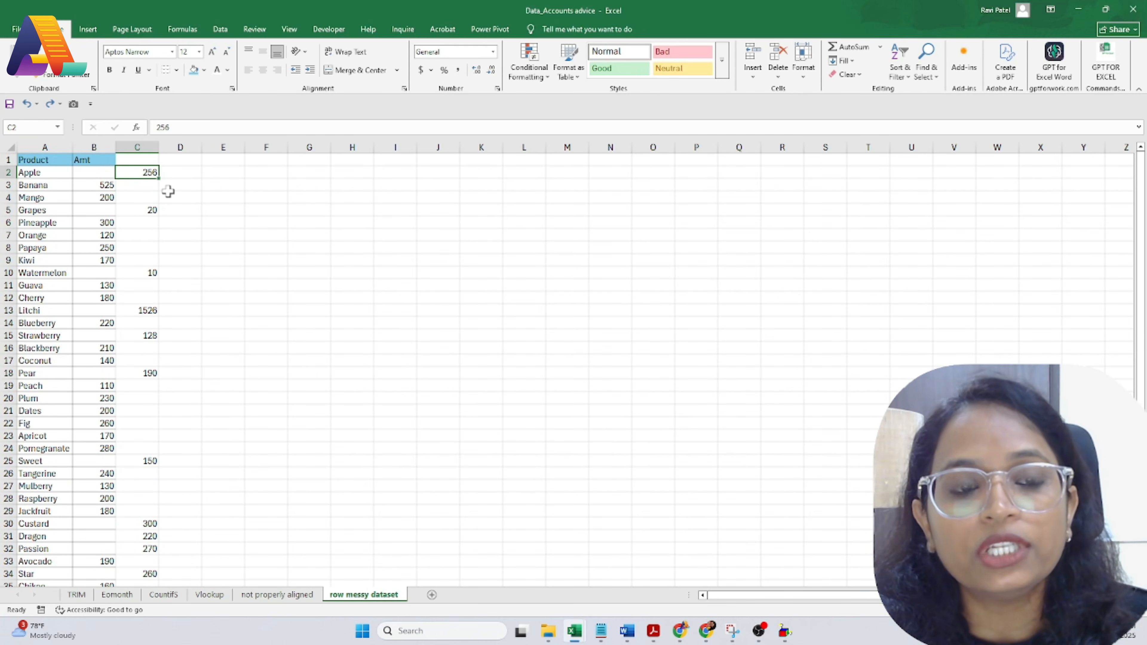
click(41, 175)
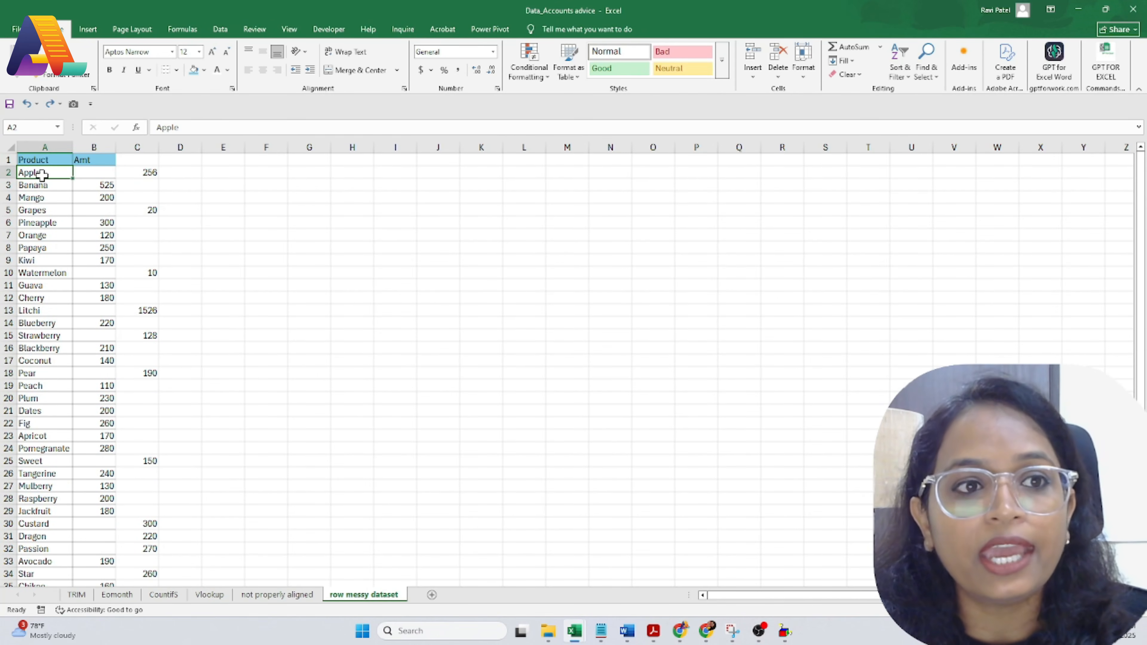
click(143, 171)
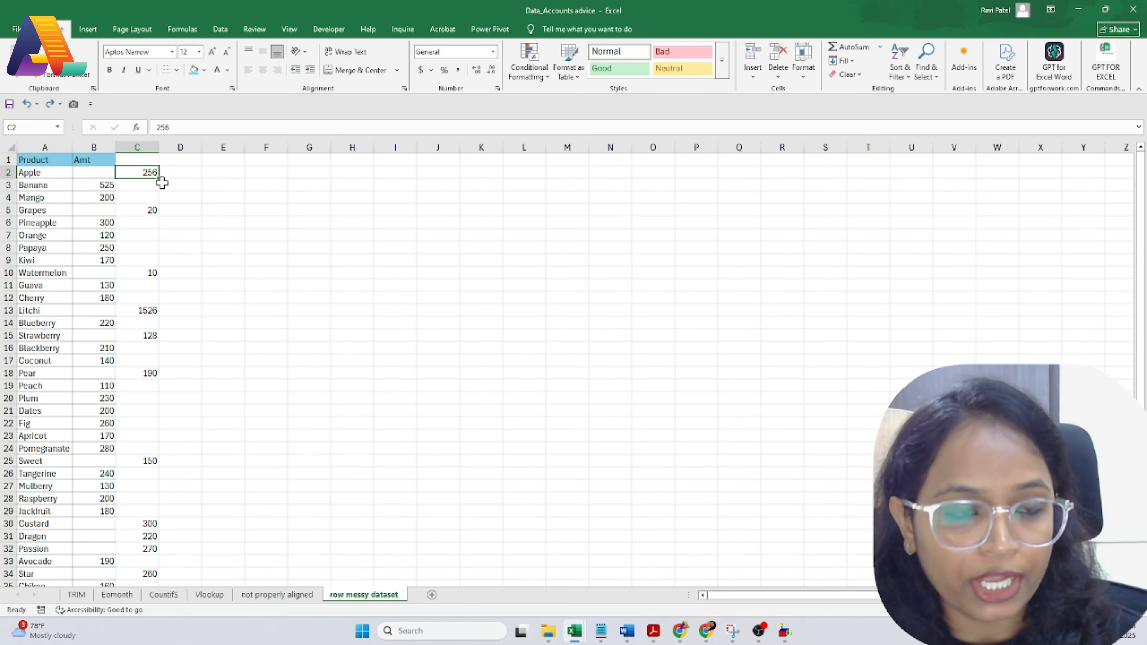
Step: Cut the stray 256 from C2 into B2 and 20 from C5 into B5
key(ctrl+x)
click(105, 173)
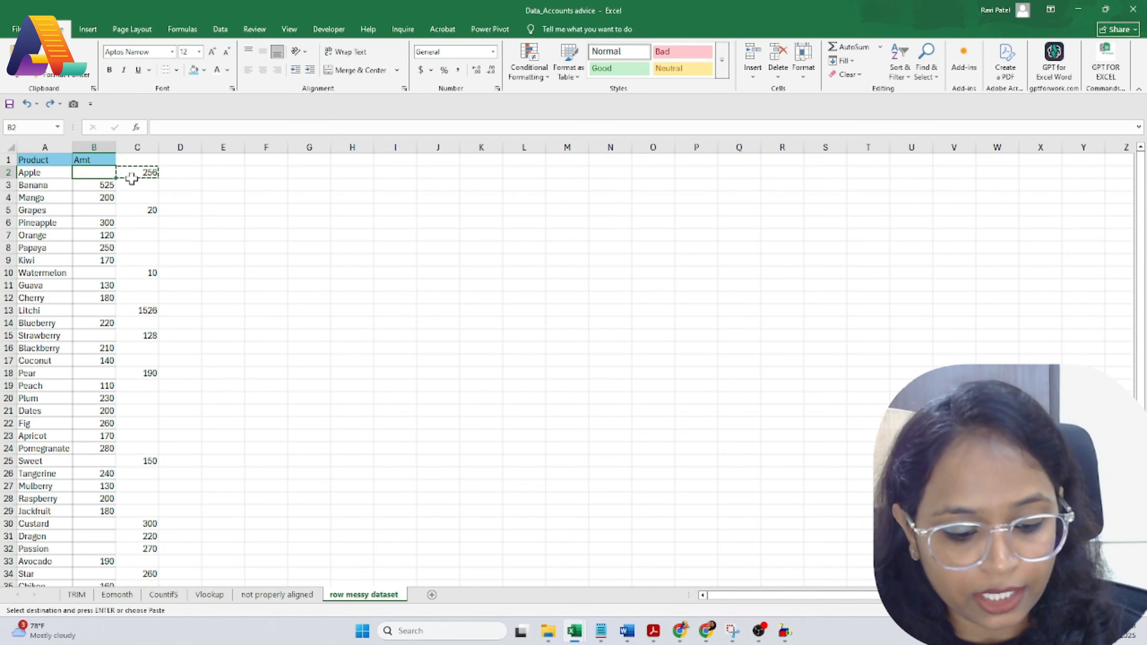
key(ctrl+v)
click(145, 208)
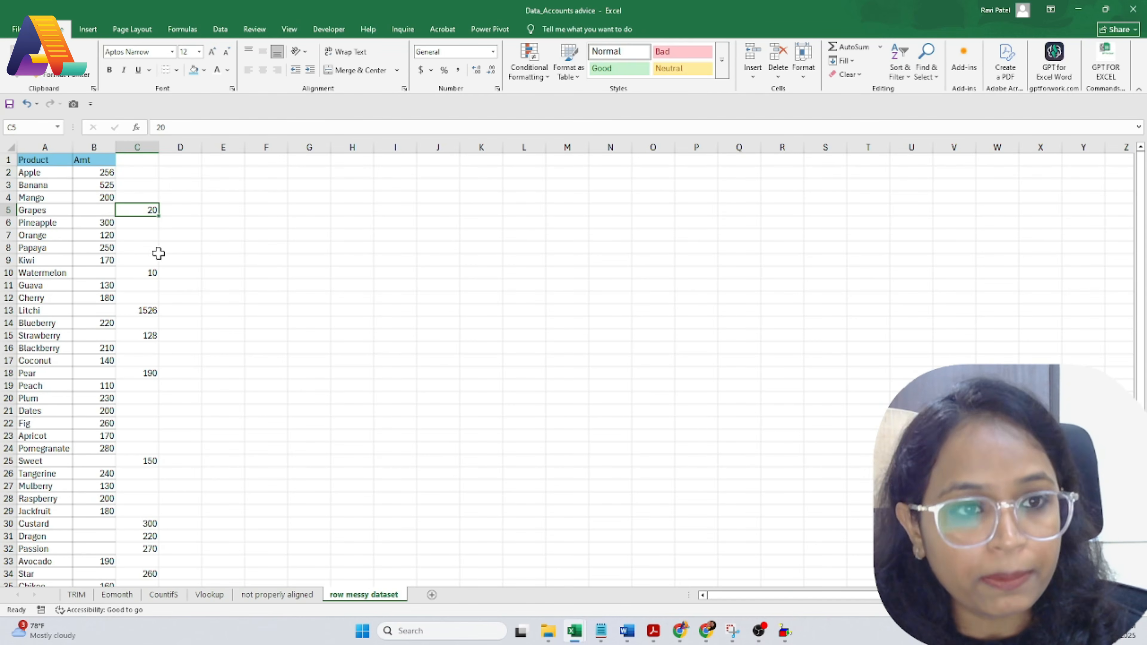
key(ctrl+x)
click(93, 212)
key(ctrl+v)
Step: Undo the moves so 256 and 20 stay in column C
click(200, 234)
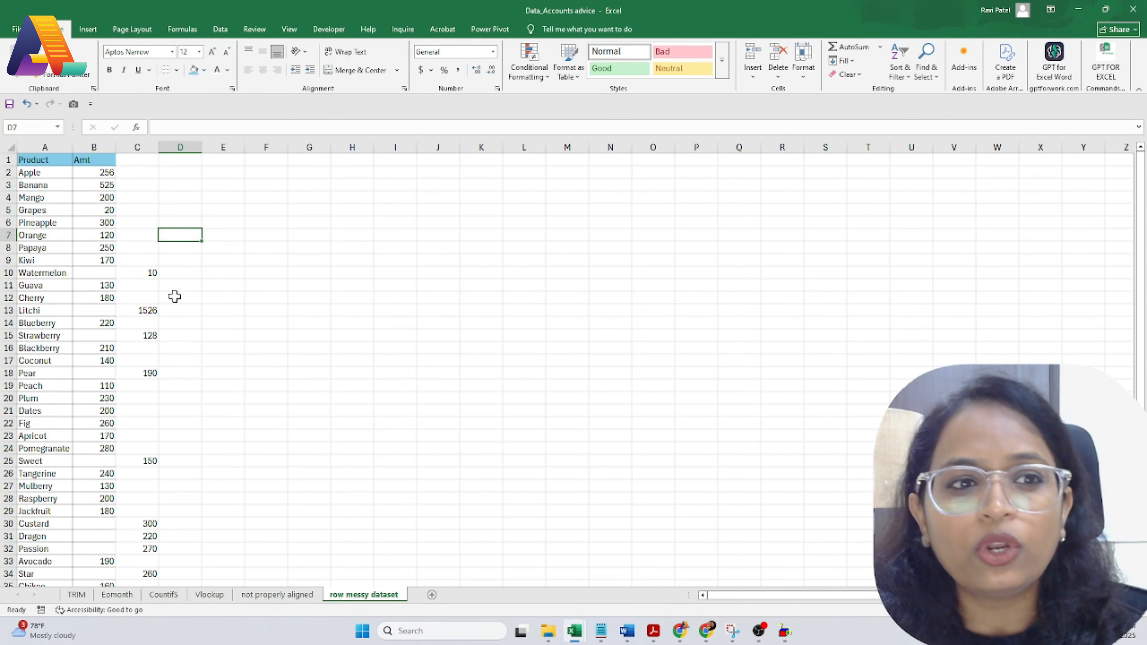
scroll(170, 298, down, 9)
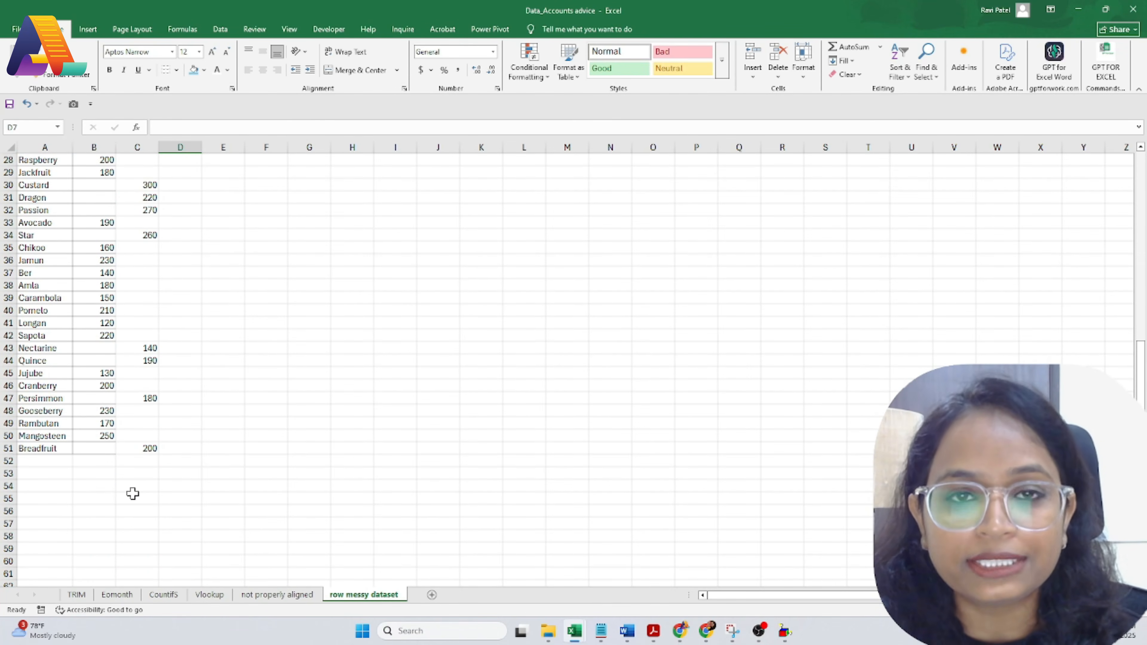
scroll(133, 493, up, 9)
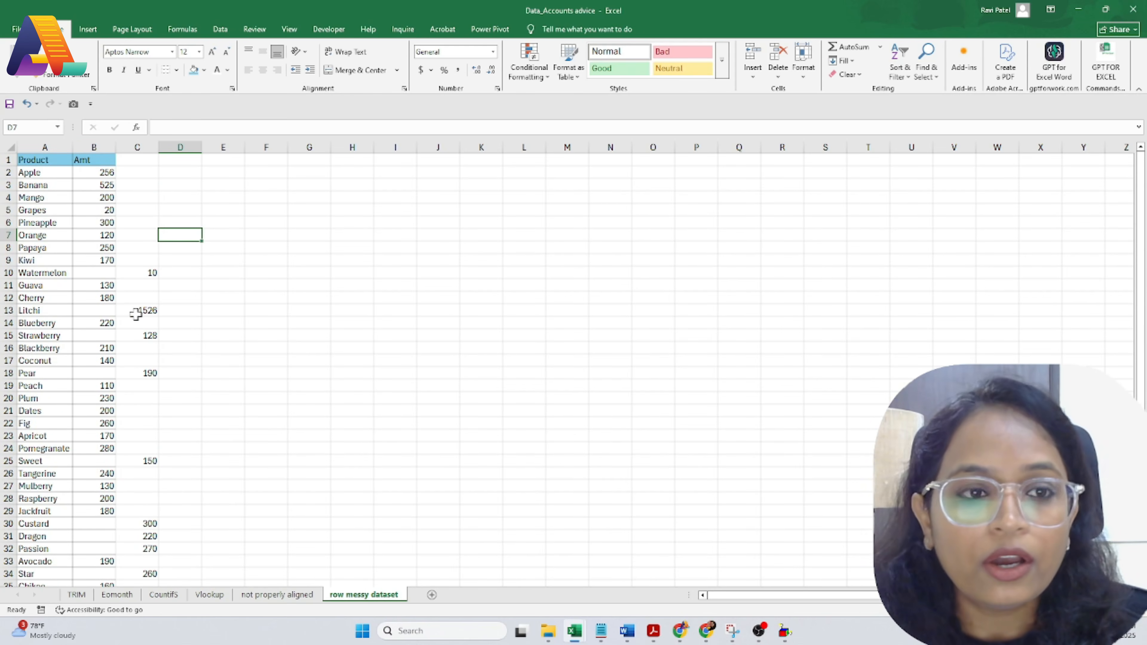
key(ctrl+z)
key(ctrl+z)
click(246, 348)
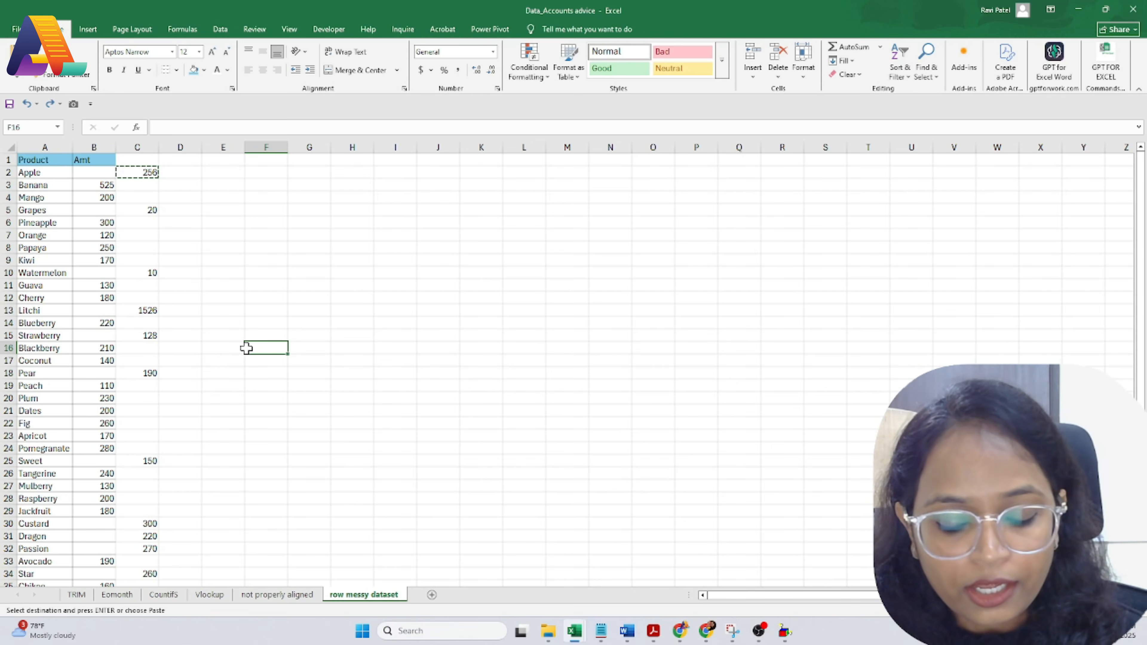
Step: Select all blank cells in the data with Go To Special > Blanks
key(ctrl+g)
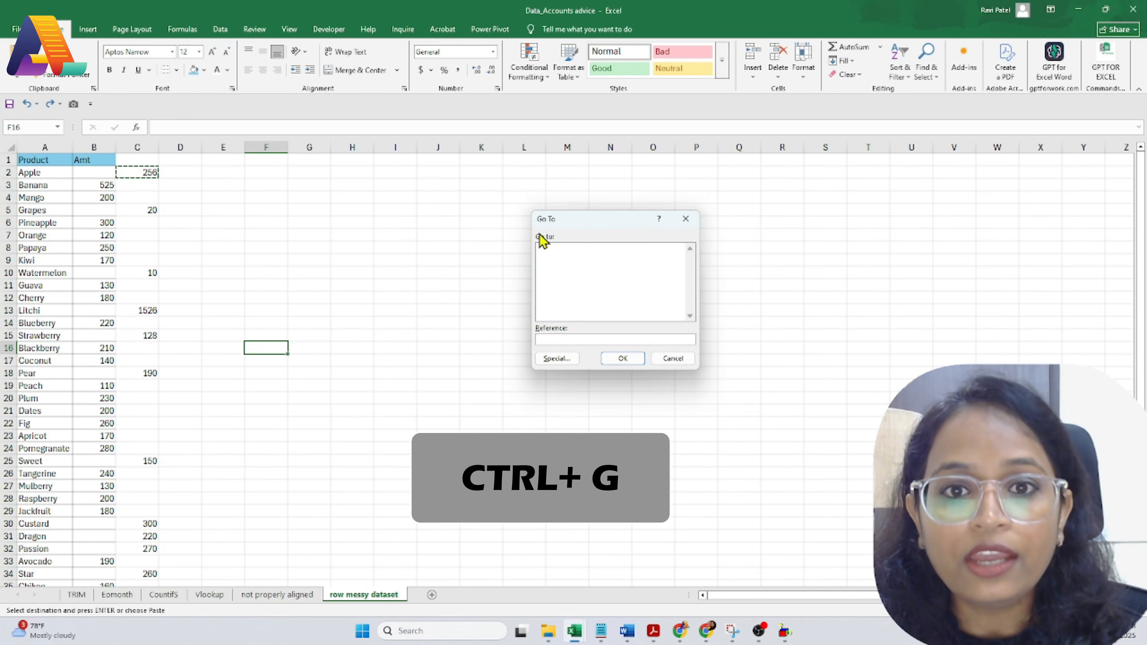
click(555, 358)
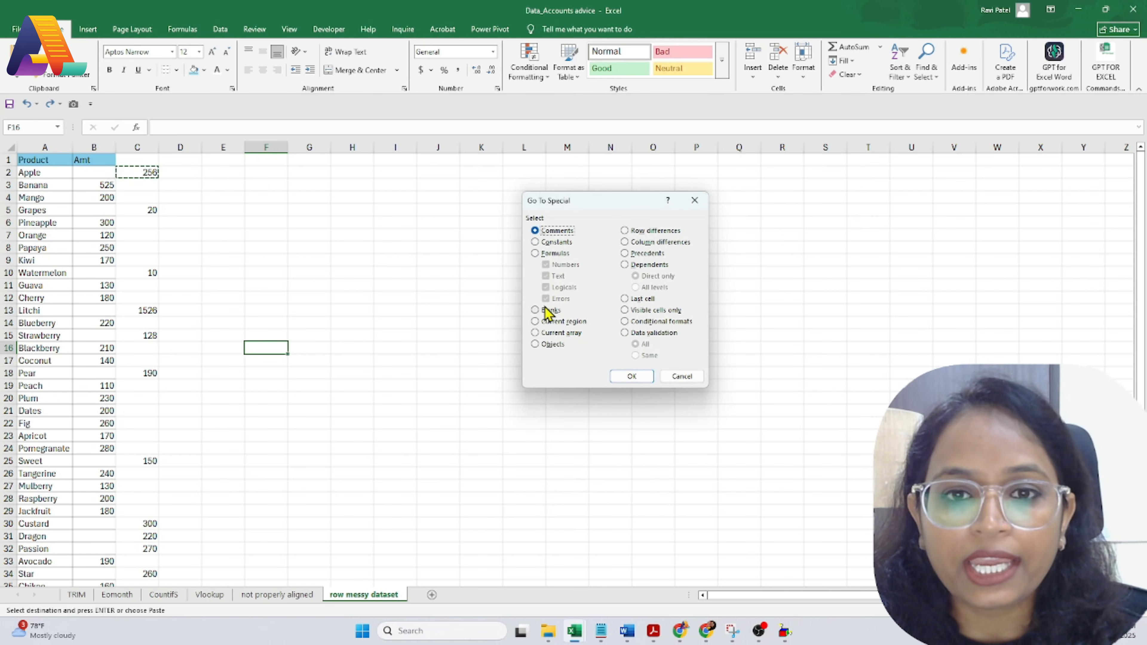
click(547, 311)
click(636, 377)
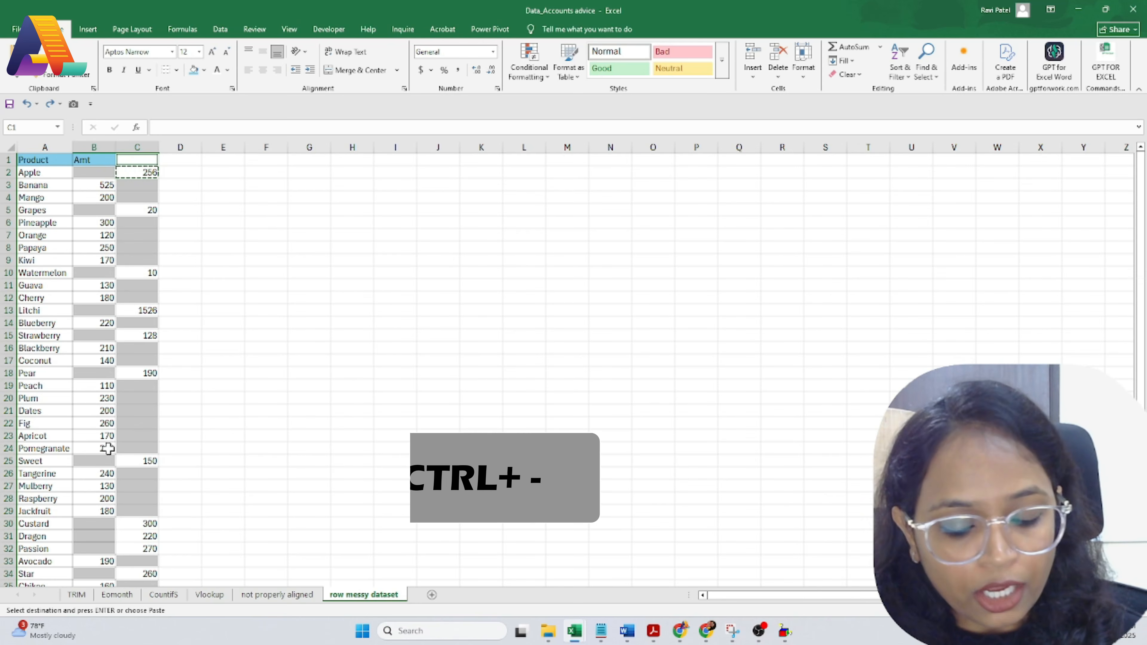
Step: Delete the blank cells, shifting cells left so amounts line up in column B
key(ctrl+minus)
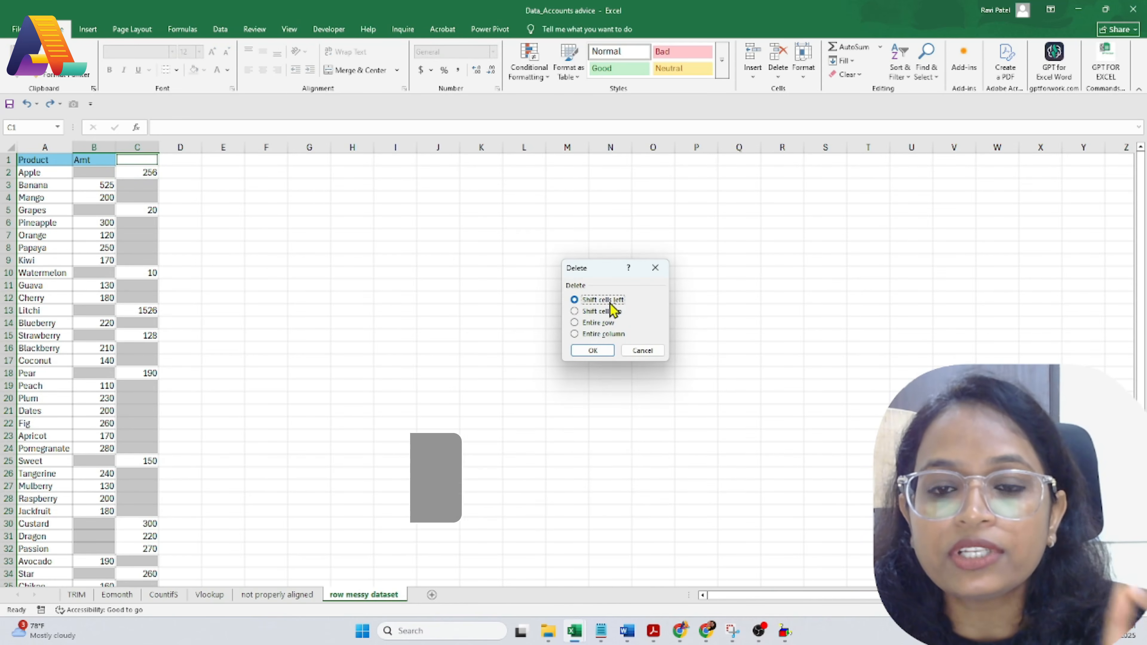
click(594, 351)
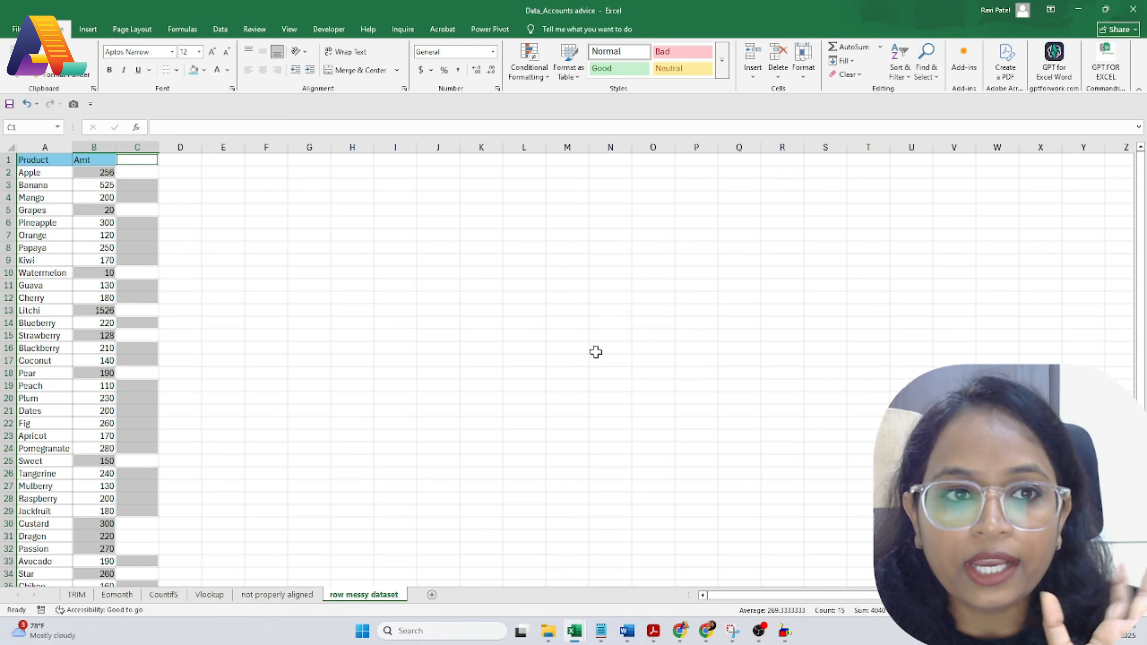
click(319, 302)
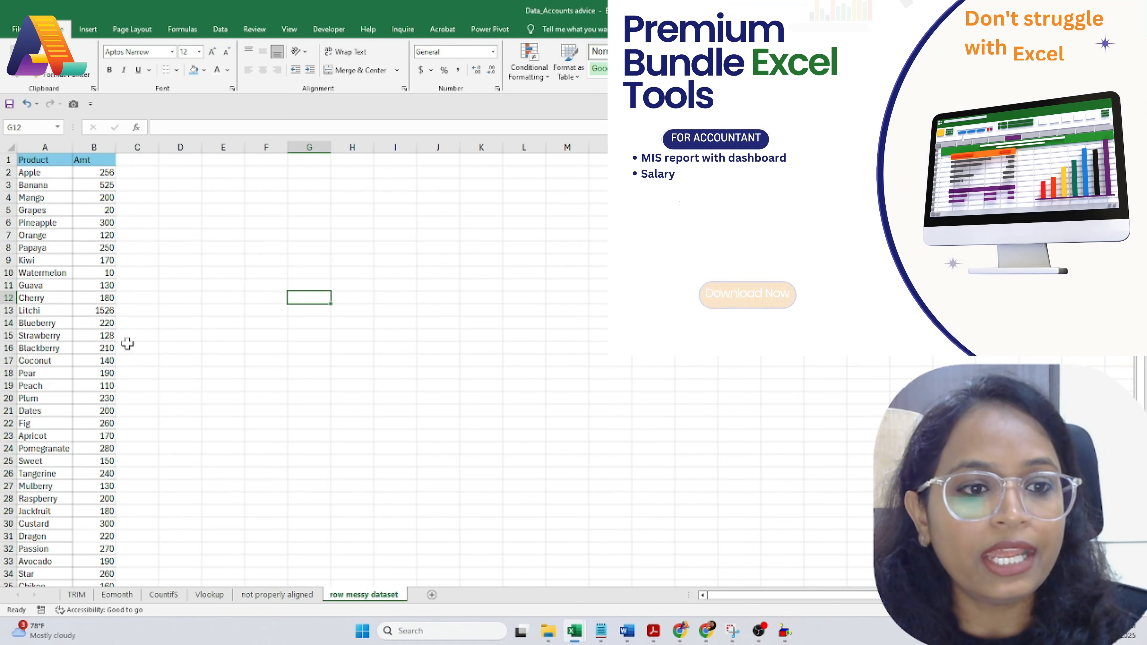
scroll(84, 524, down, 1)
scroll(84, 525, down, 3)
scroll(84, 525, up, 5)
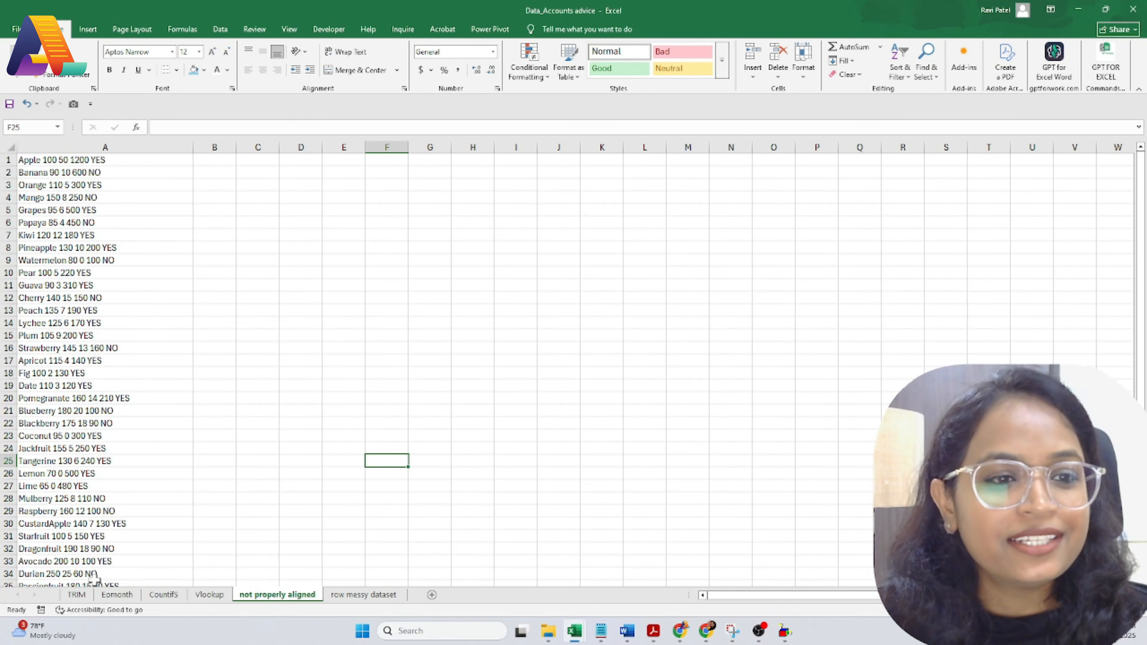
Step: Check several fruit records and the Date record in column A, then select all of column A
scroll(81, 490, down, 8)
scroll(89, 524, up, 8)
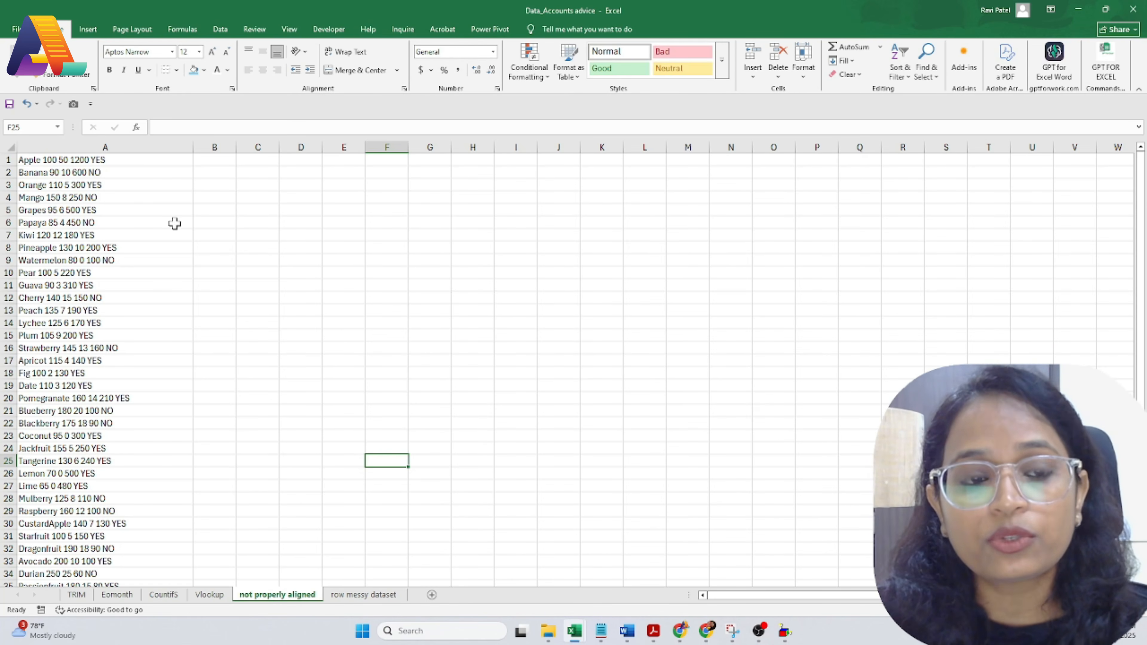
click(76, 175)
click(88, 197)
click(96, 288)
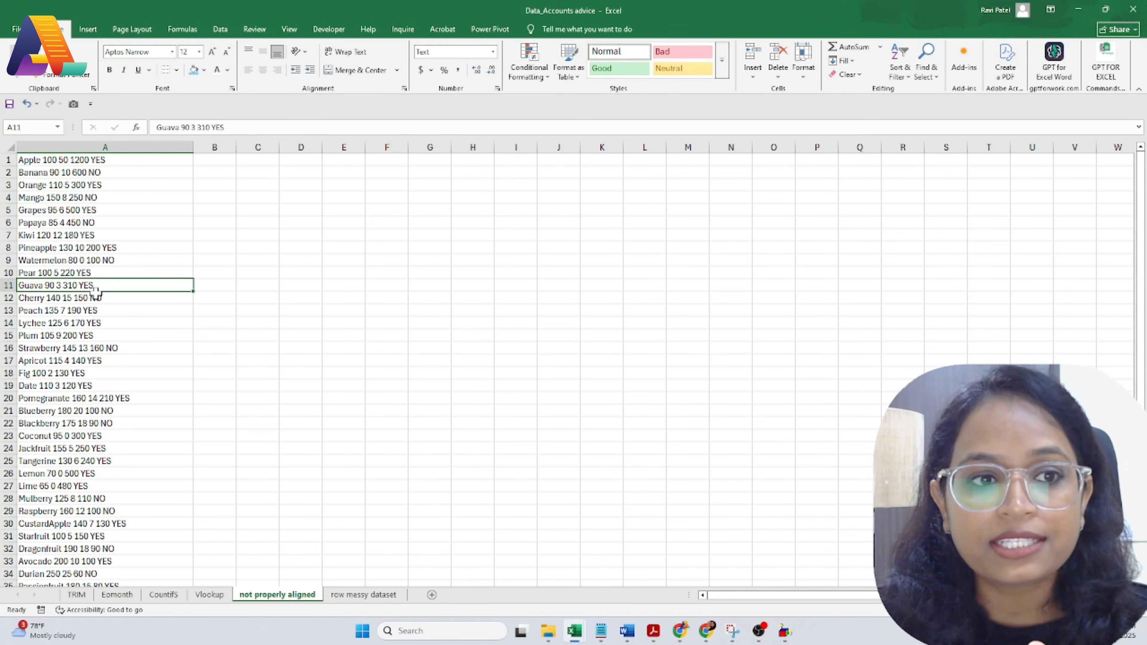
click(111, 384)
scroll(110, 447, down, 12)
scroll(113, 448, up, 12)
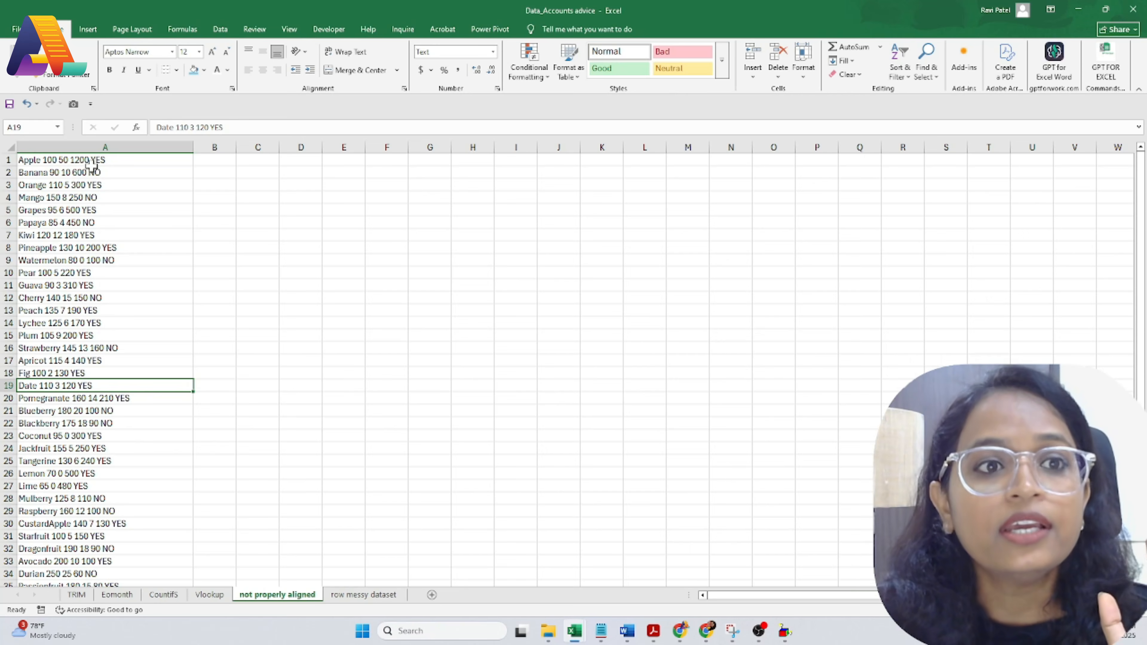
click(98, 141)
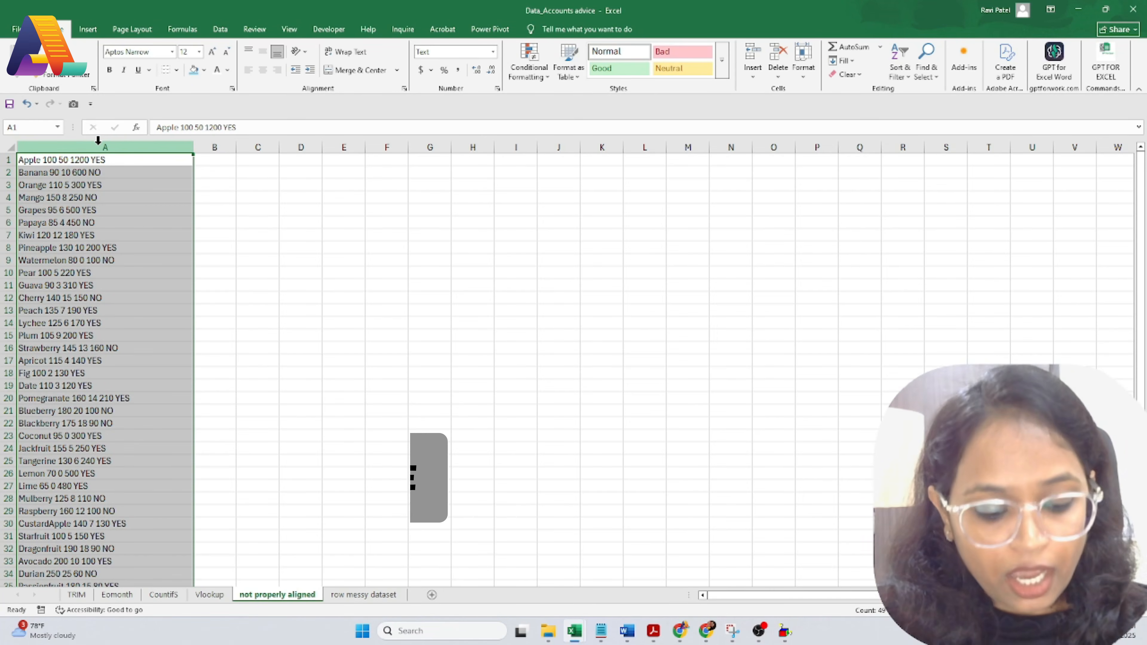
Step: Split column A with Text to Columns, delimited by comma and space, into columns A–E
key(alt+a)
key(e)
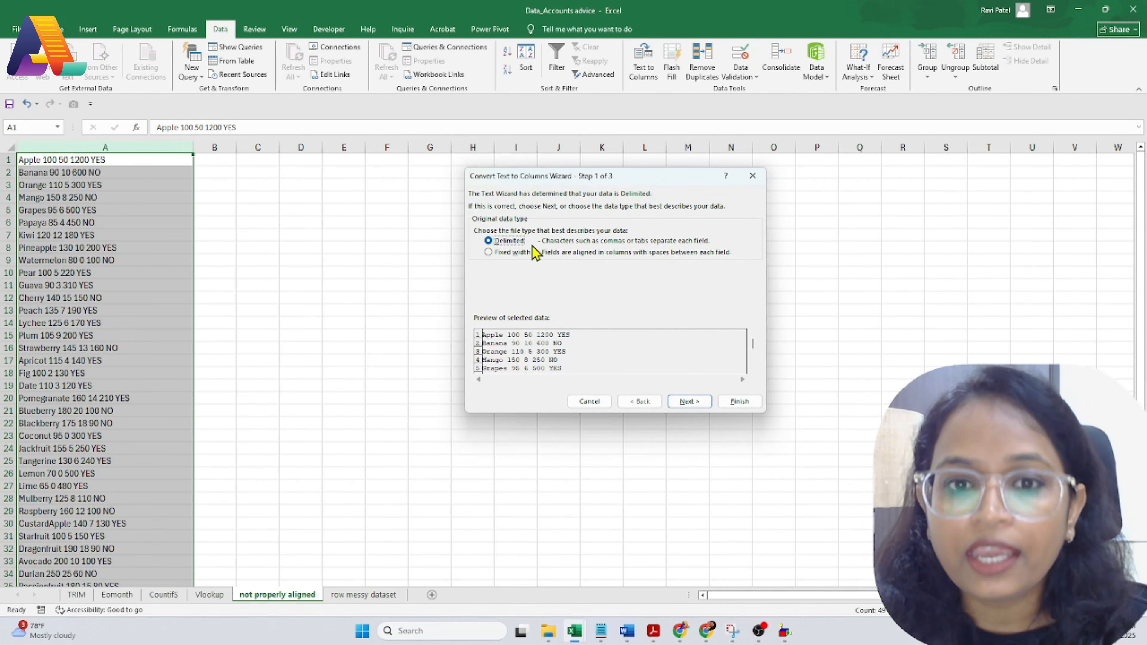
click(689, 401)
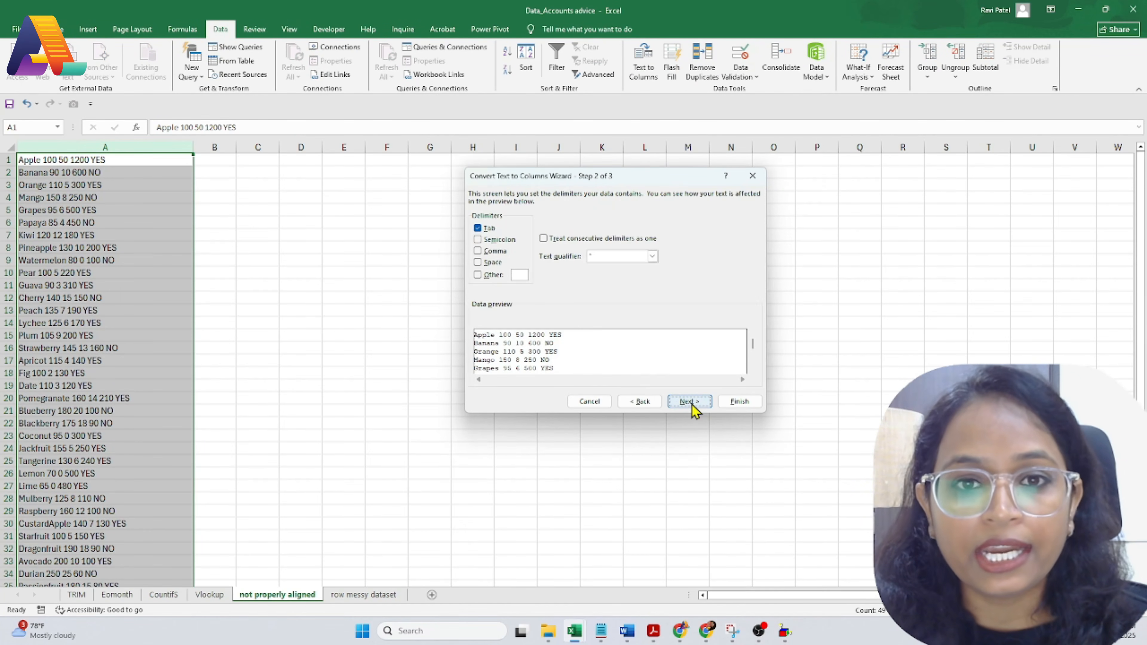
click(478, 251)
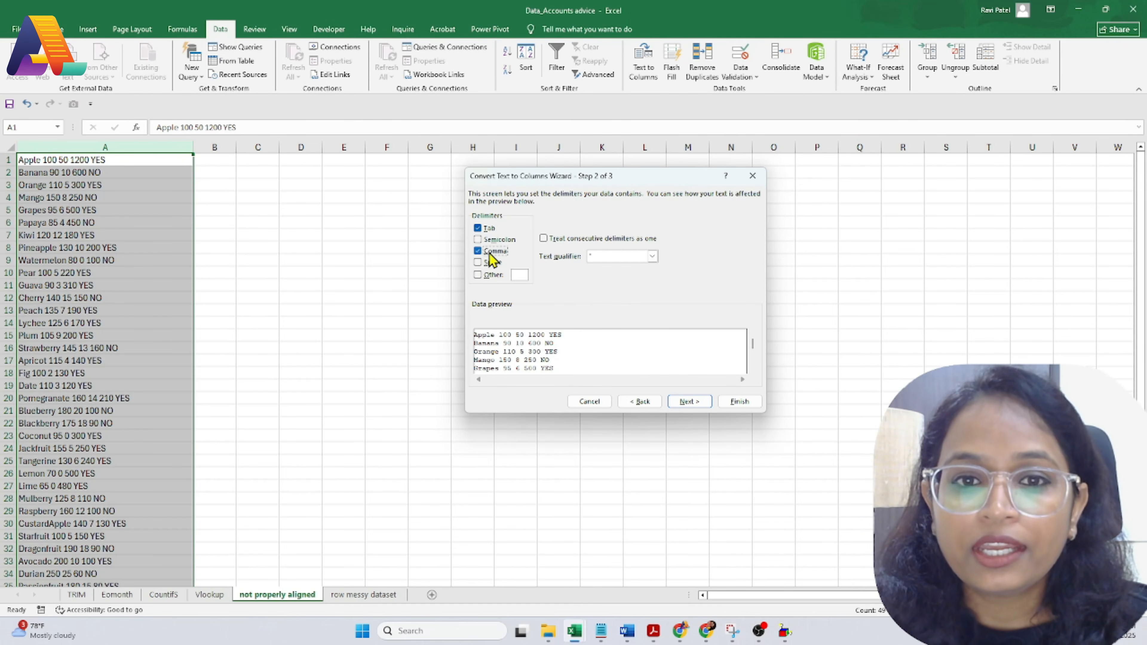
click(478, 263)
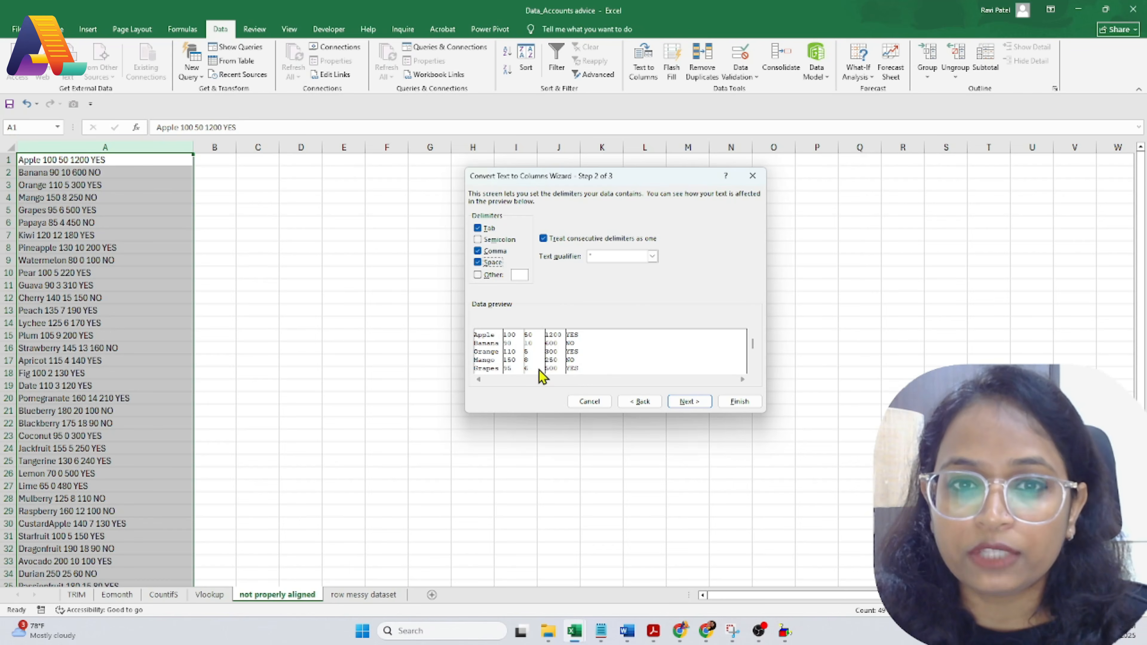
click(689, 401)
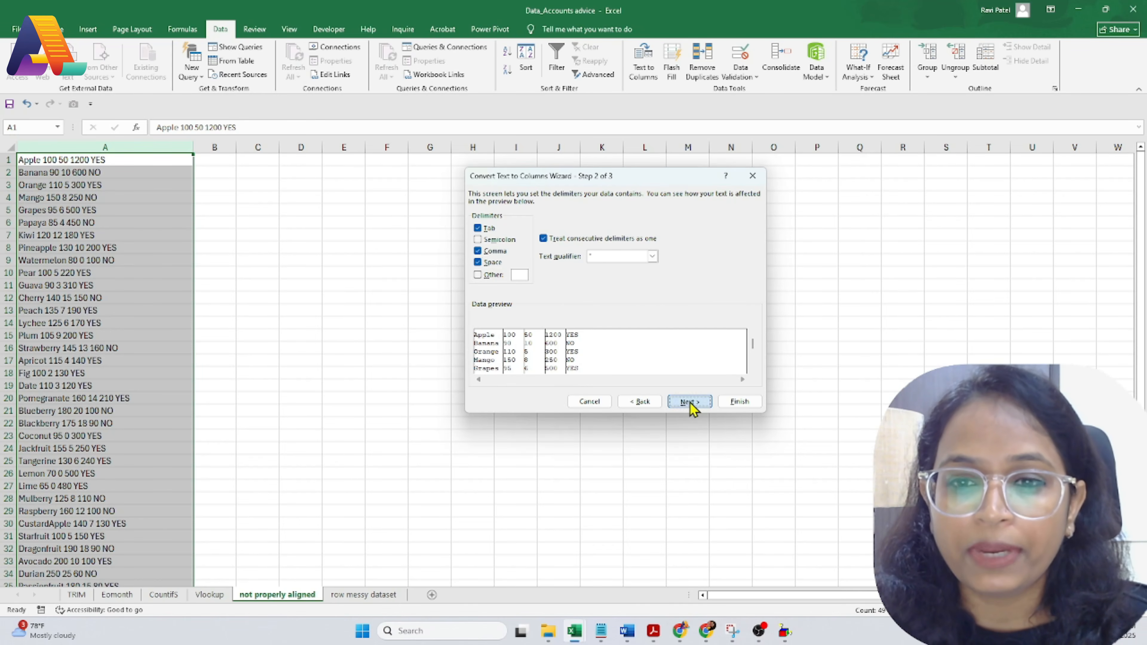
click(736, 403)
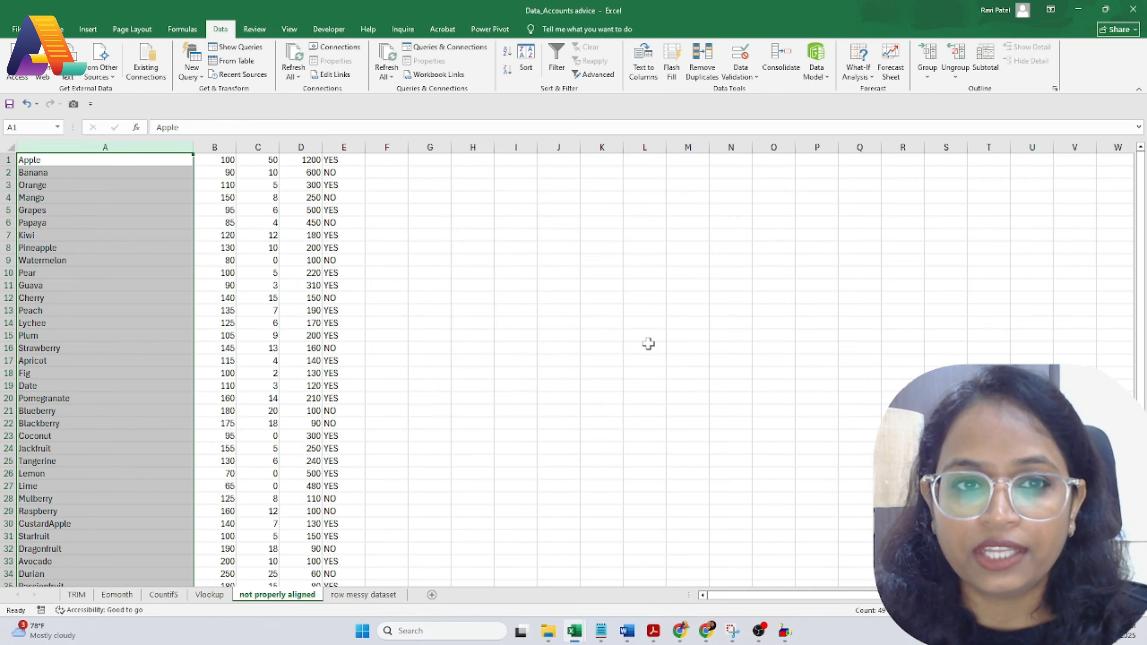
click(461, 334)
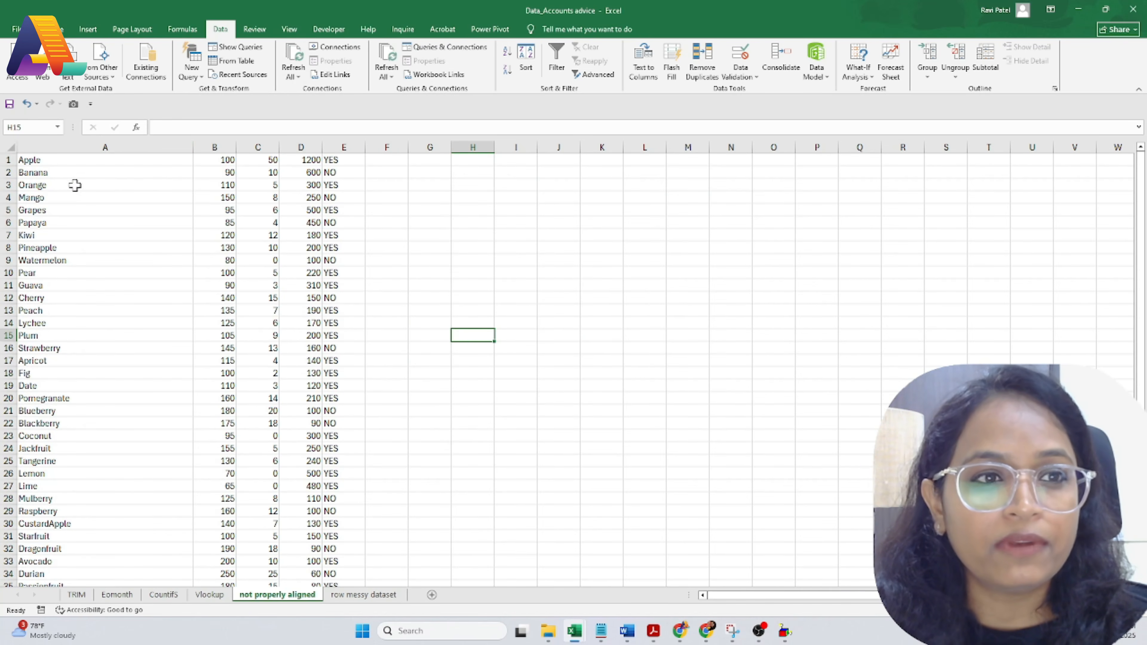
Step: Select the fruit table A1:E49 and apply All Borders
click(48, 161)
drag(48, 160, 332, 197)
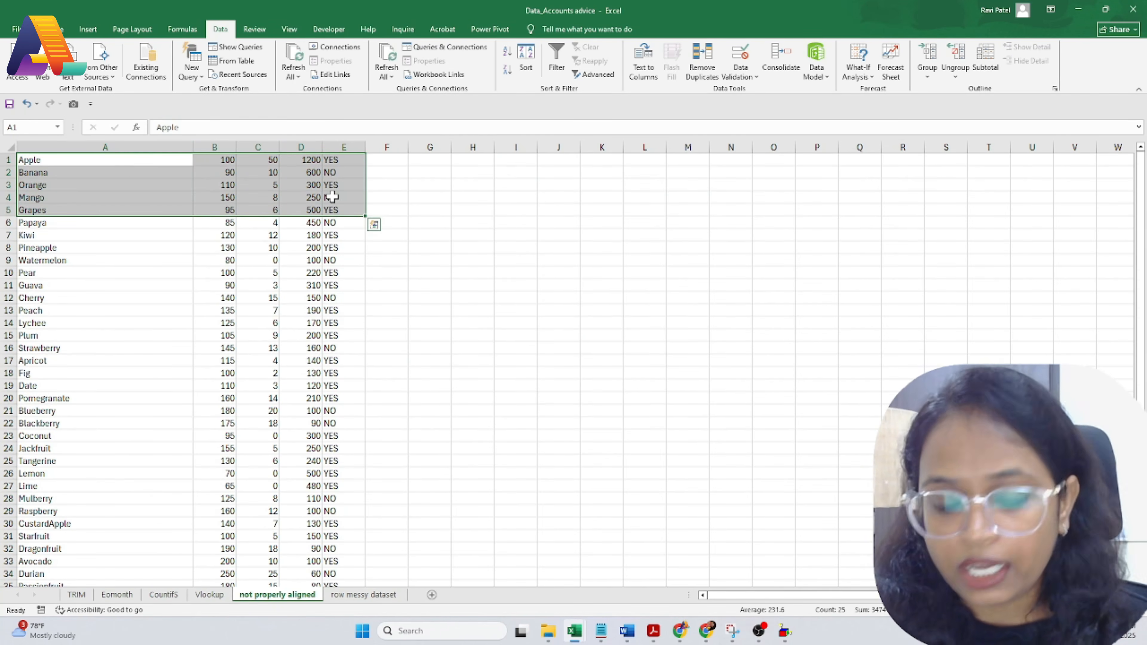
key(ctrl+shift+Down)
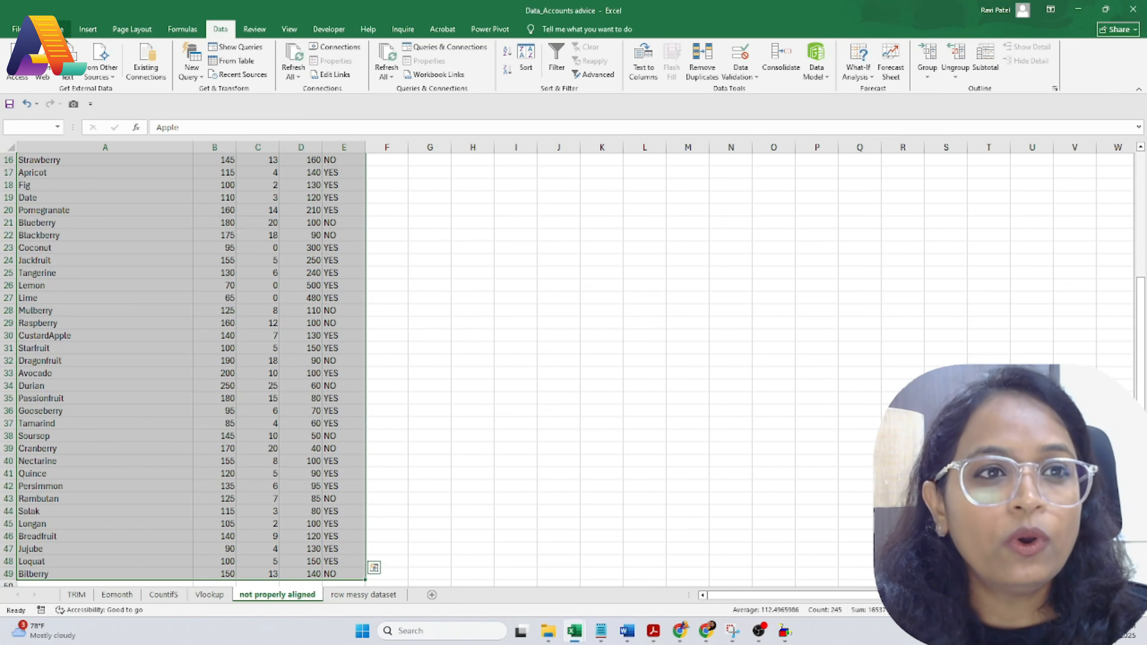
click(59, 29)
click(176, 70)
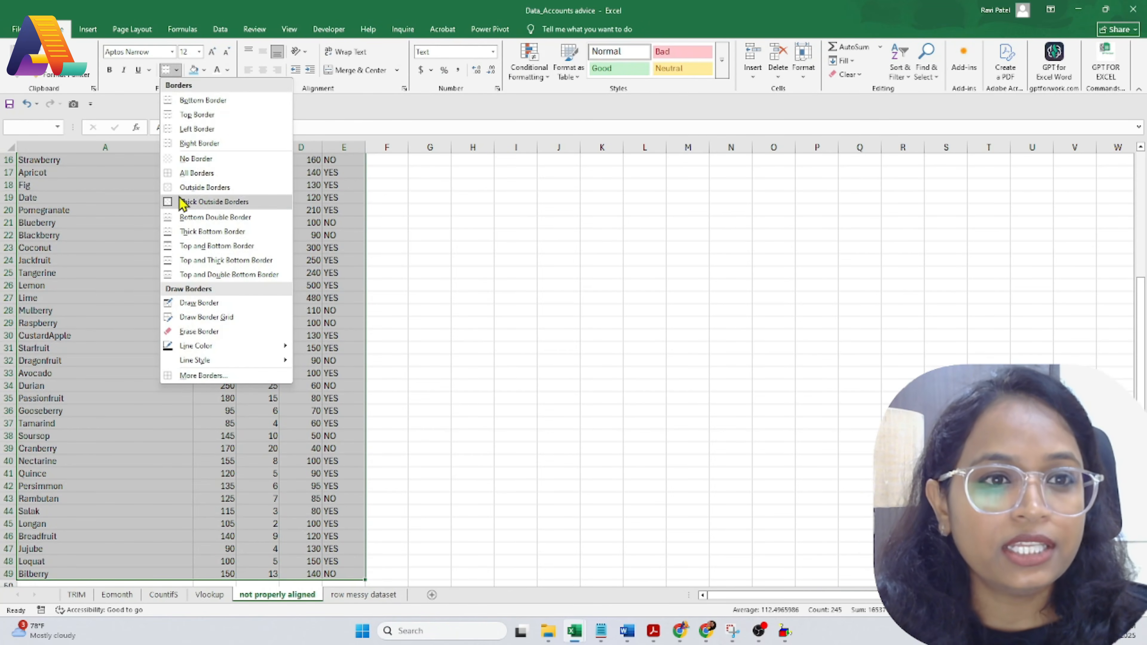
click(185, 174)
scroll(201, 369, up, 5)
click(184, 245)
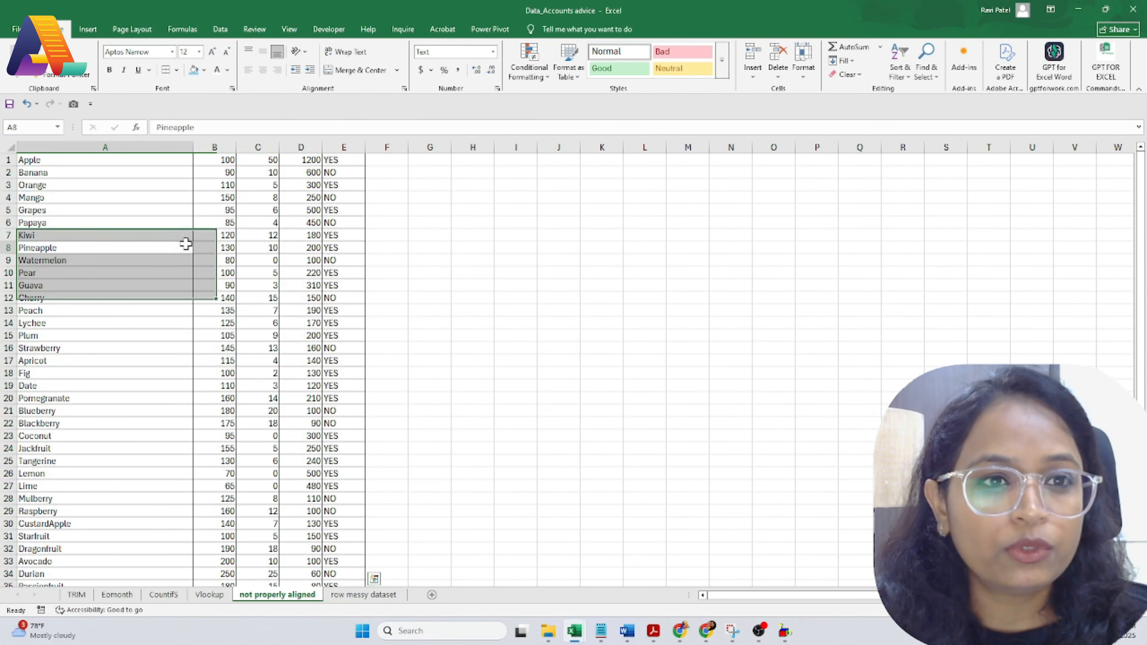
Step: Autofit columns A through E to their contents
double_click(191, 150)
click(101, 287)
scroll(133, 432, down, 6)
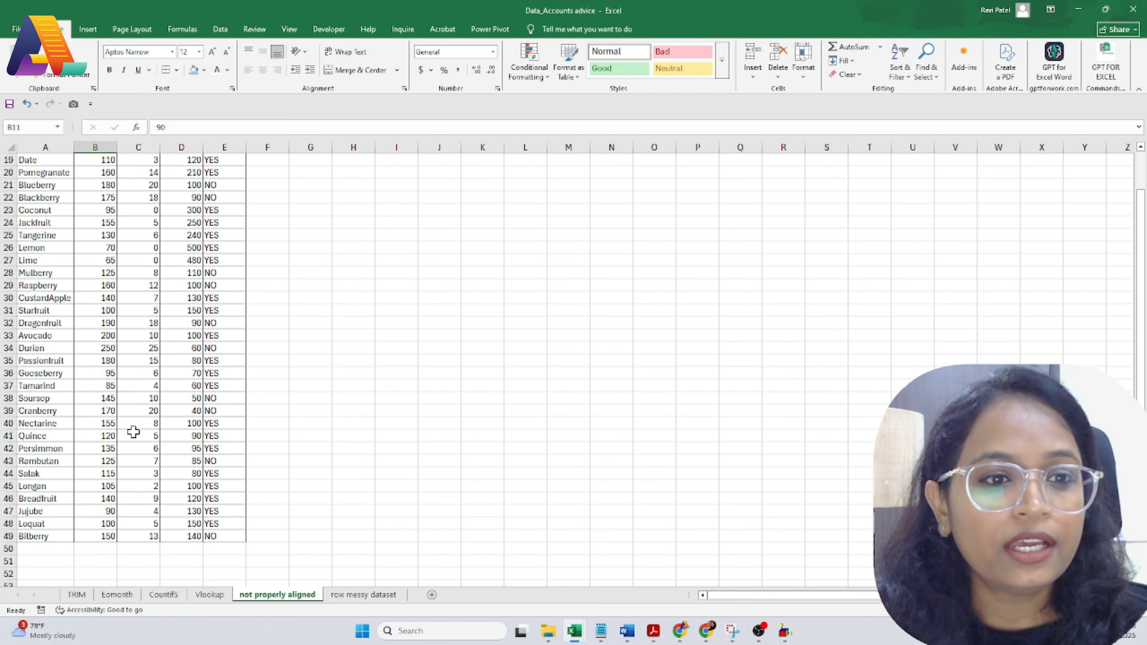
scroll(133, 432, up, 6)
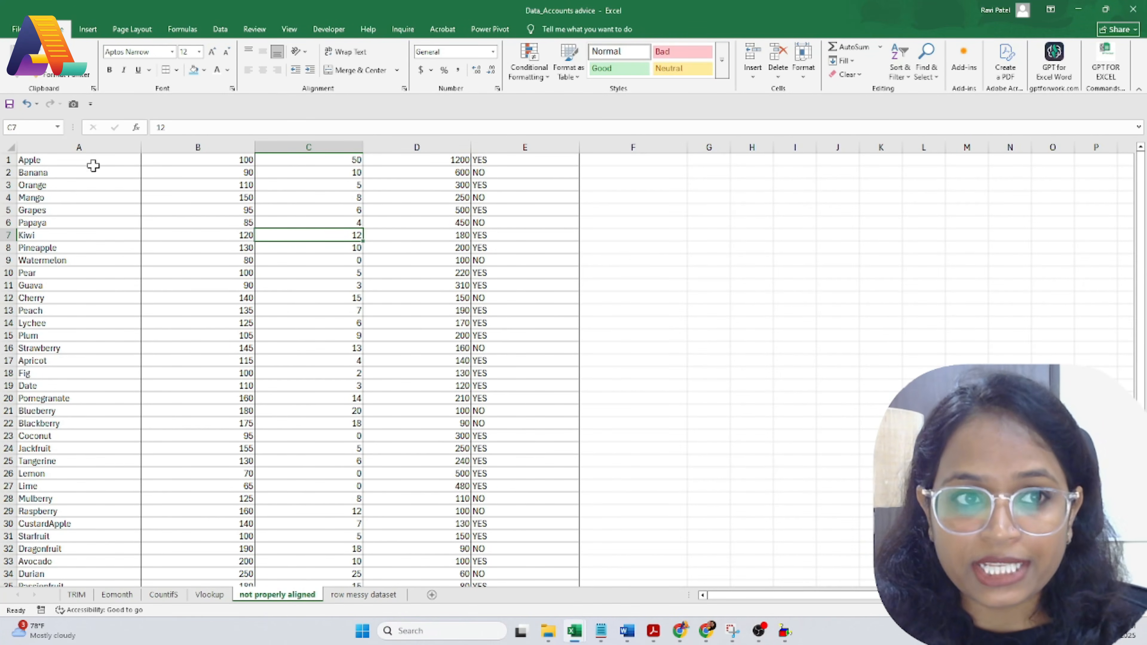
click(141, 144)
drag(141, 144, 150, 213)
click(151, 222)
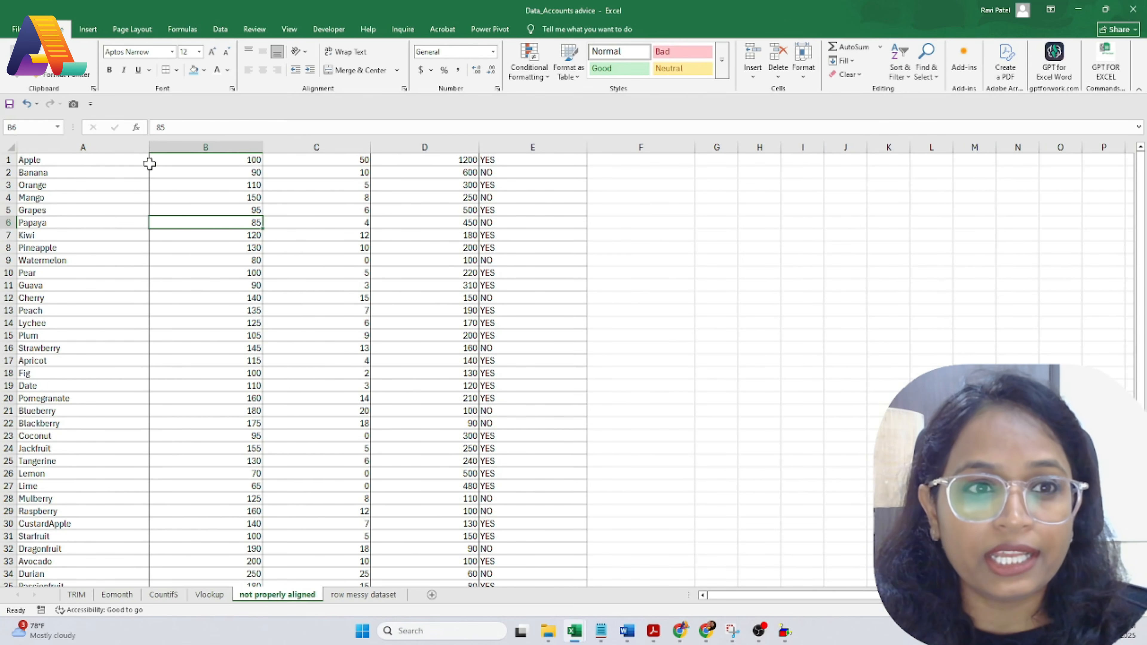
double_click(148, 148)
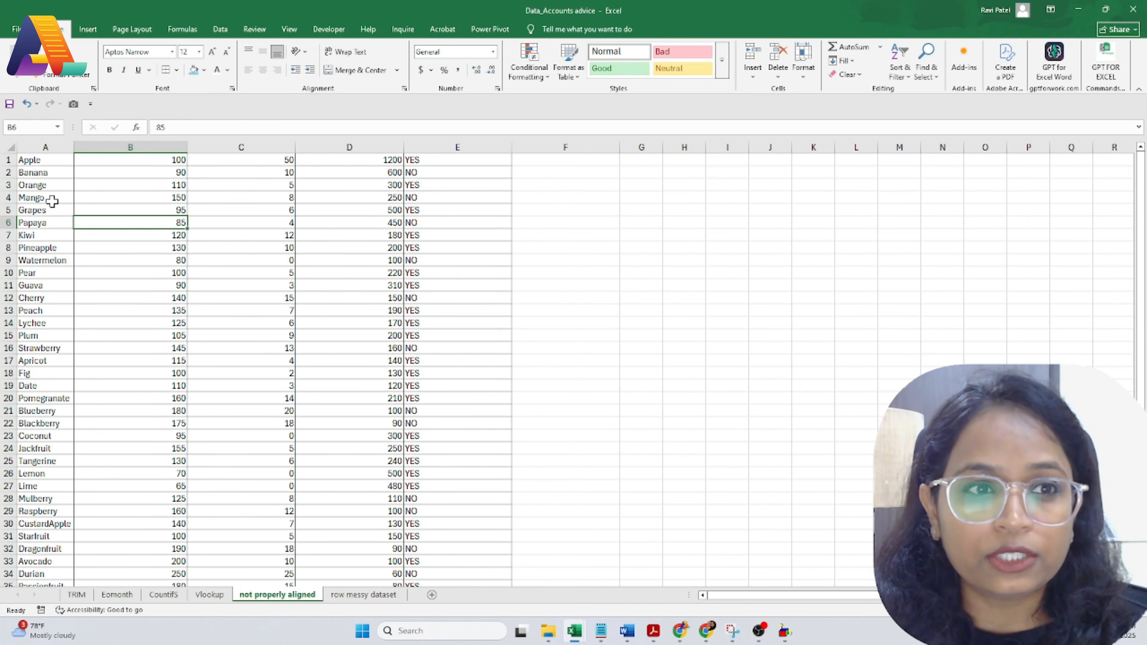
double_click(186, 144)
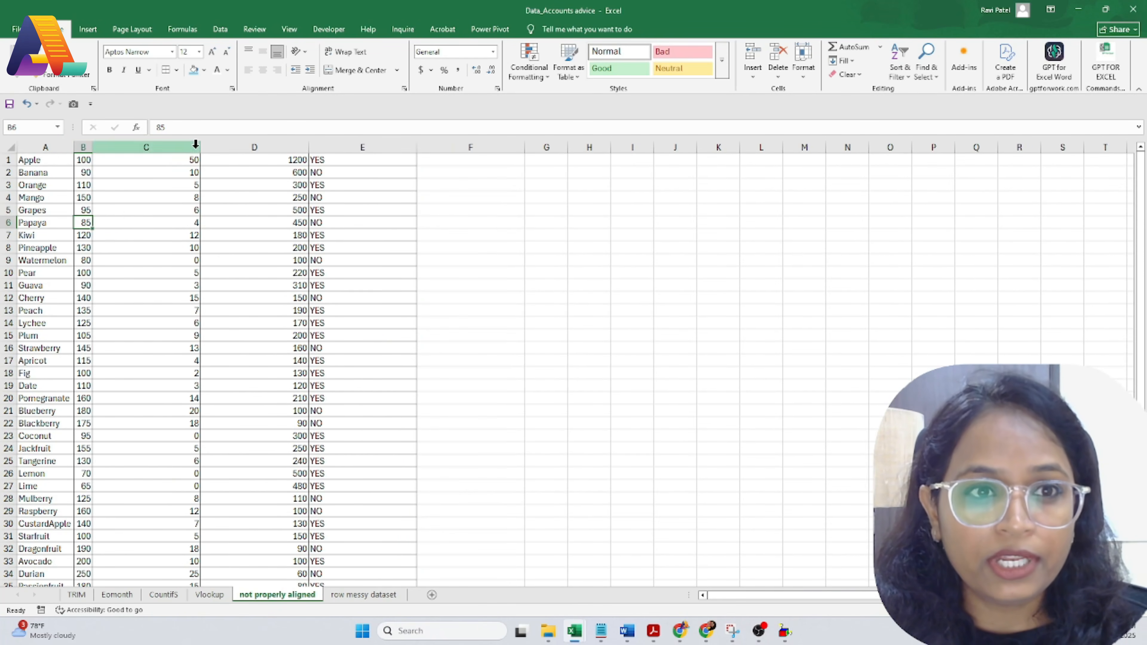
double_click(199, 145)
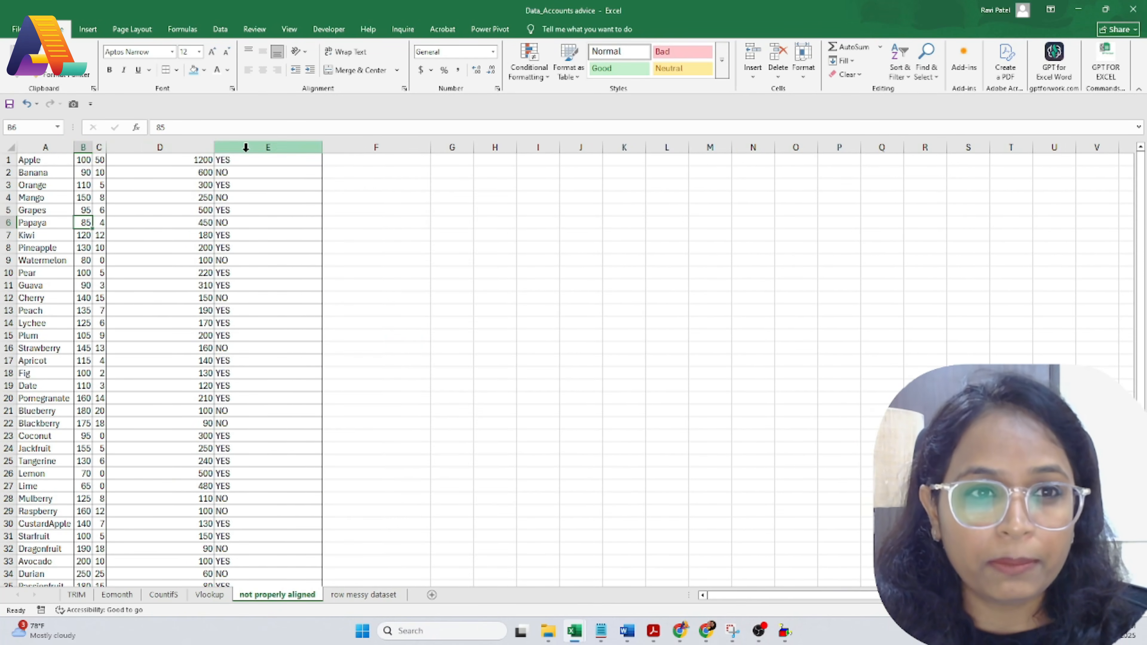
double_click(215, 150)
double_click(242, 149)
Step: Start typing a new entry in cell F1
click(216, 197)
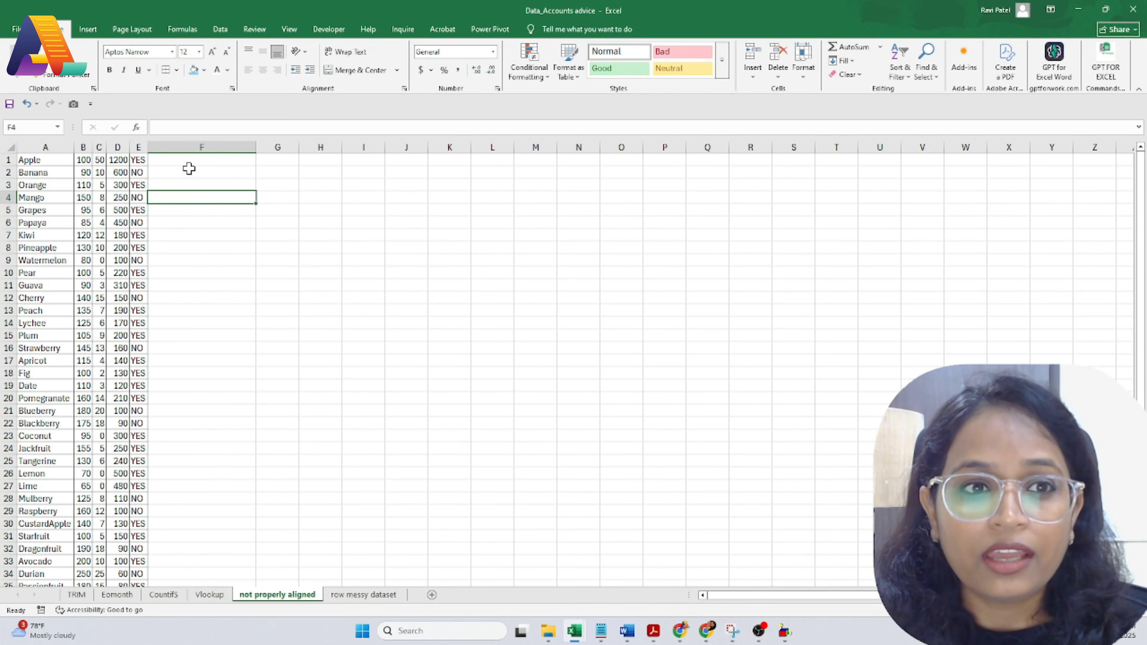
click(180, 163)
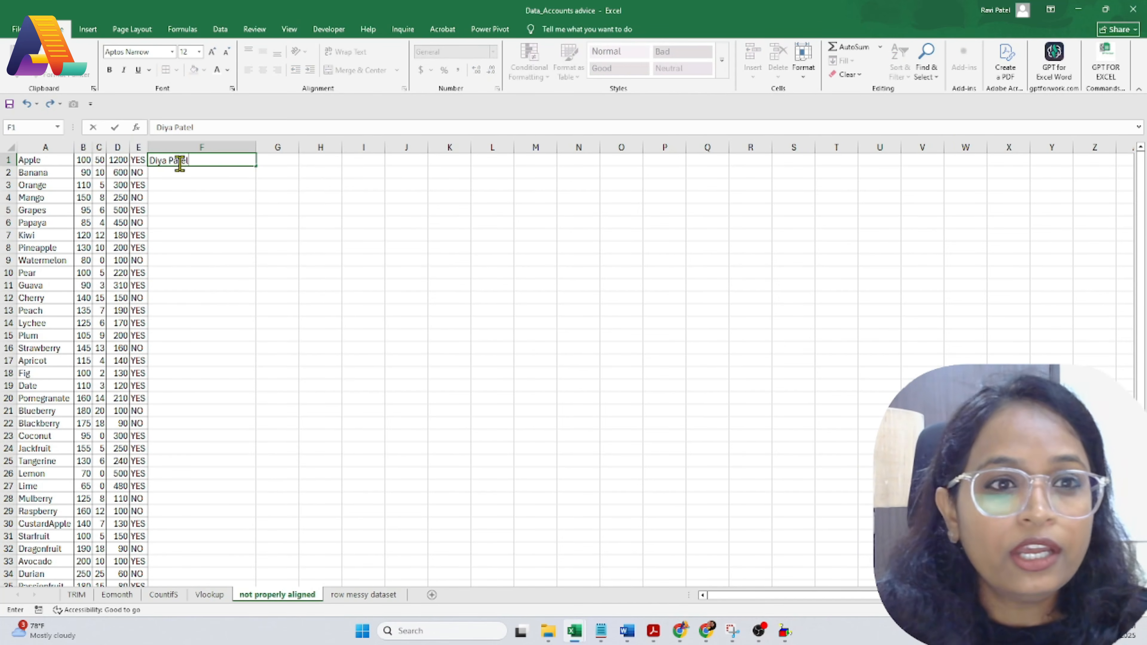
Step: Confirm the F1 entry and enter 'Sr' as a header in G1
click(175, 209)
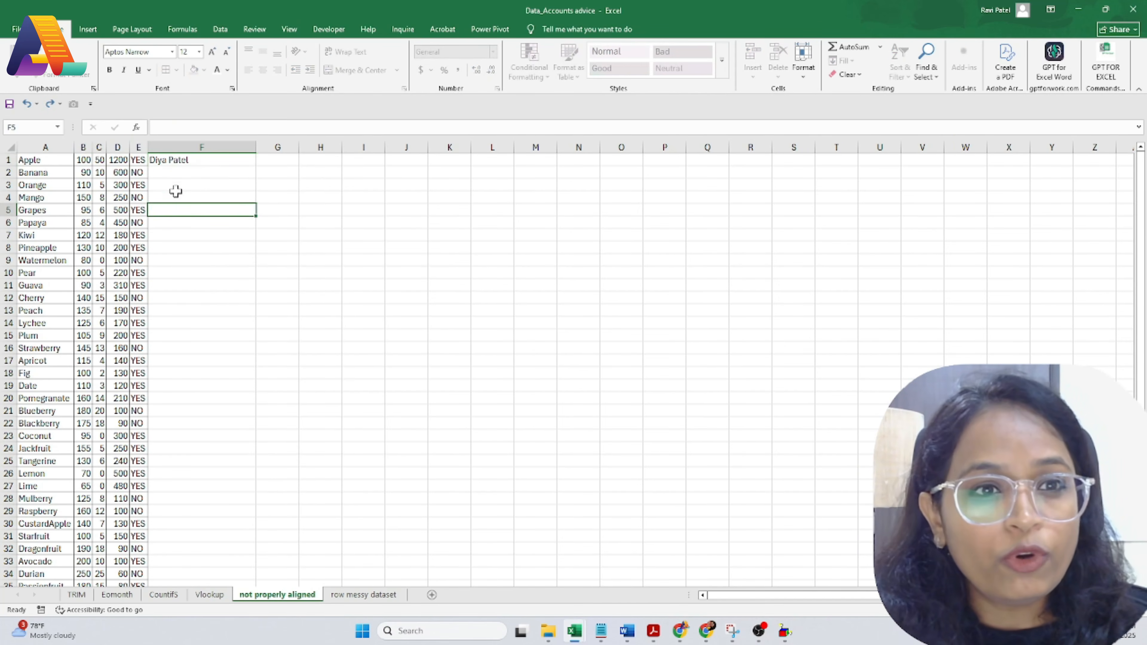
click(268, 158)
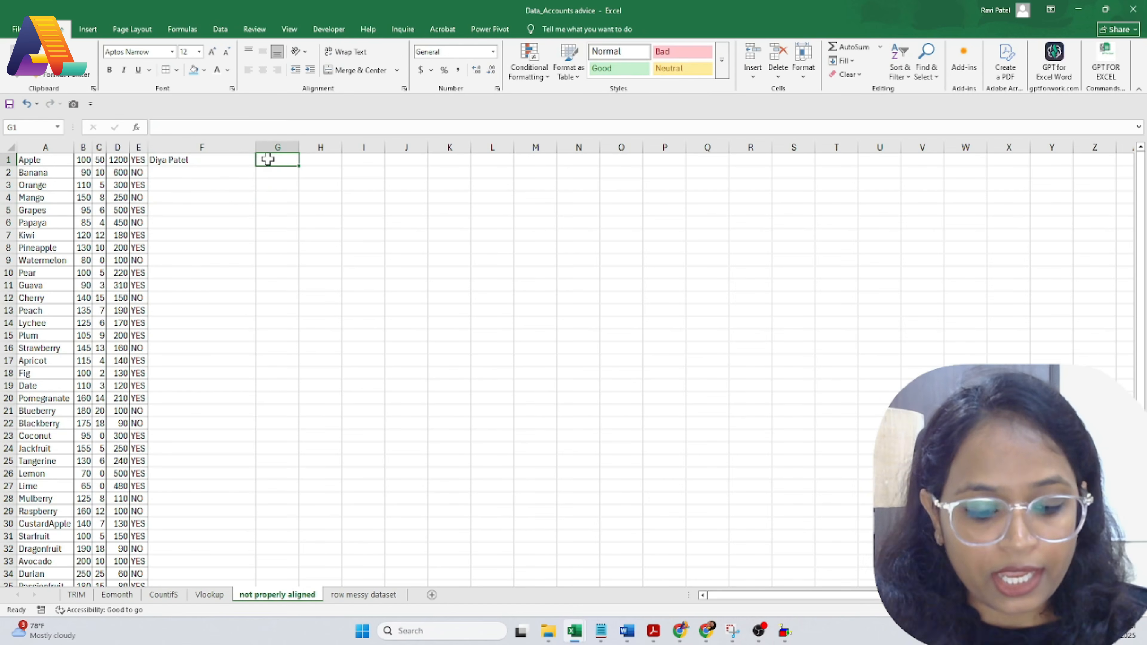
text(Sr)
click(219, 272)
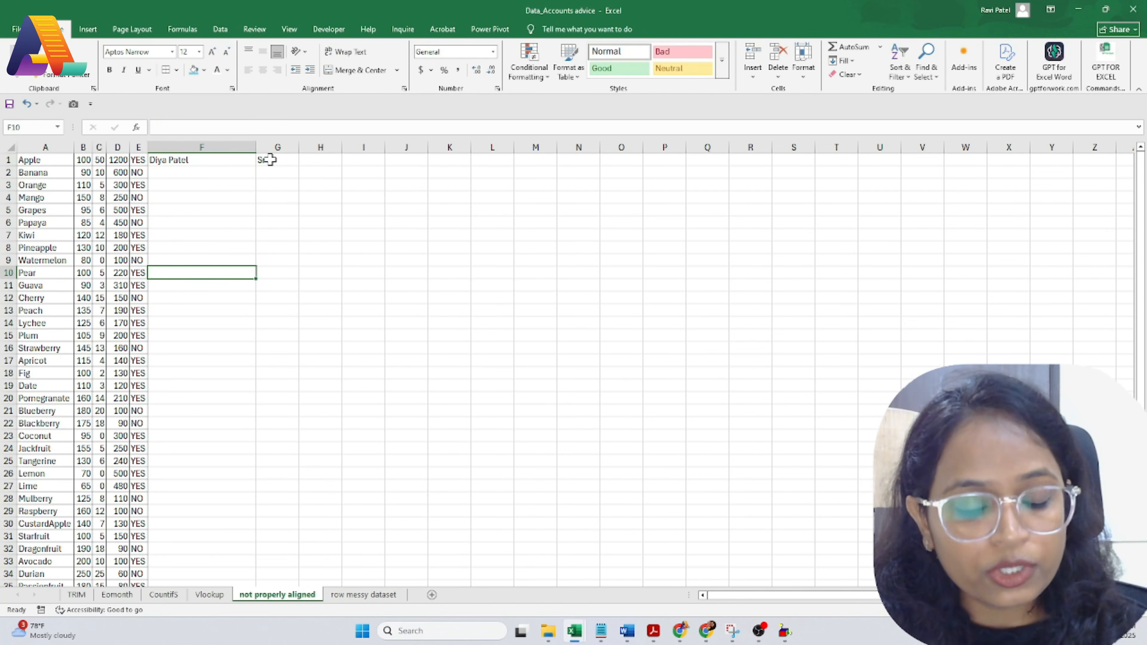
Step: Undo the F1 and G1 entries, then bring up the 'not properly aligned' sheet tab menu
key(ctrl+z)
key(ctrl+z)
click(238, 210)
click(197, 163)
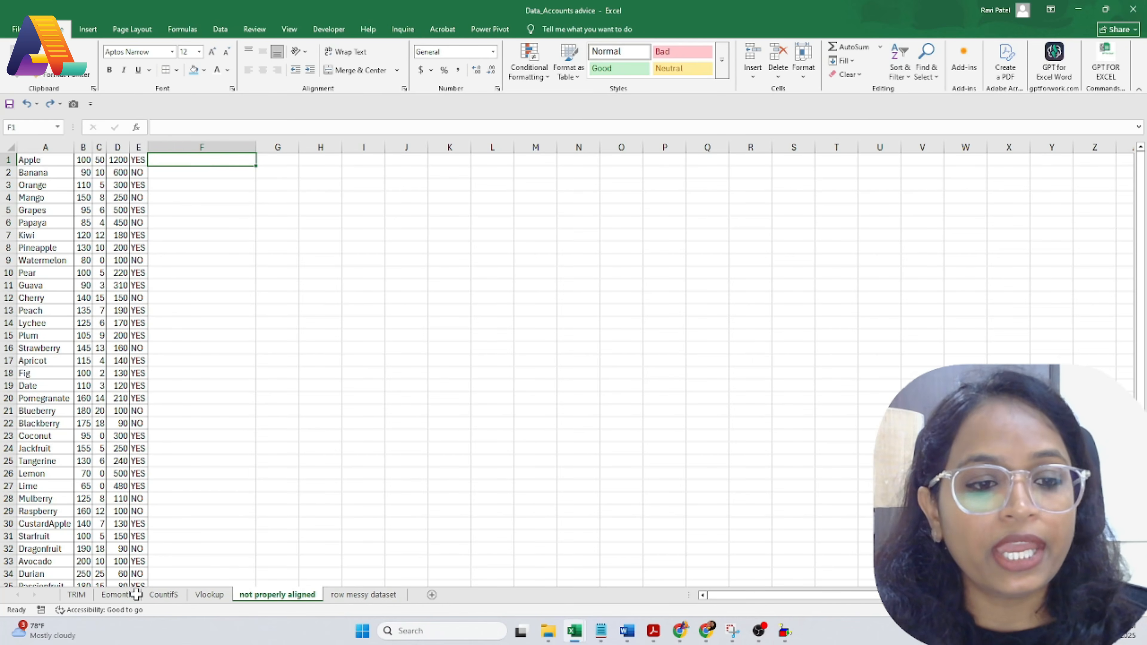
right_click(270, 598)
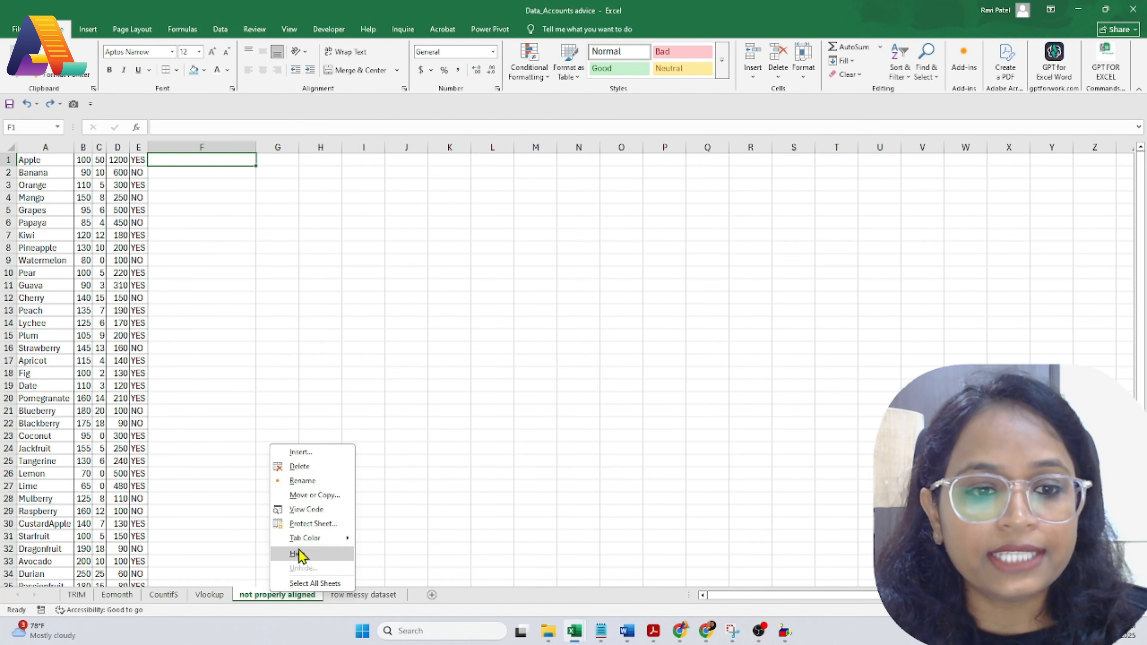
Step: In the sheet's code, add a Worksheet_SelectionChange handler containing Columns.AutoFit
click(305, 511)
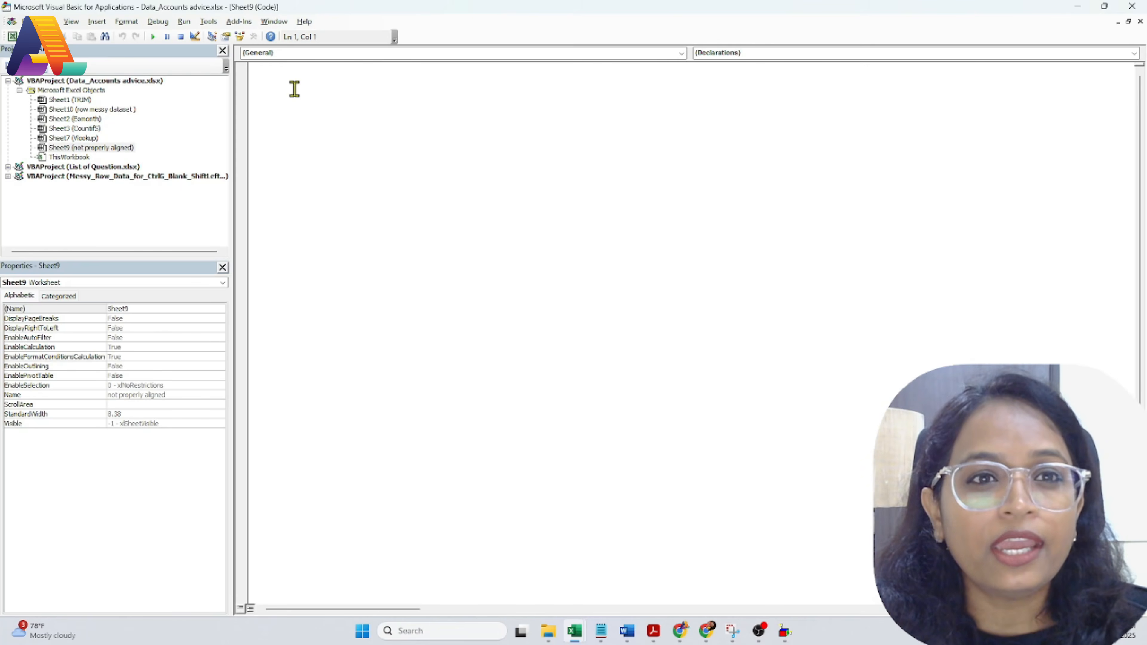
click(280, 53)
click(281, 74)
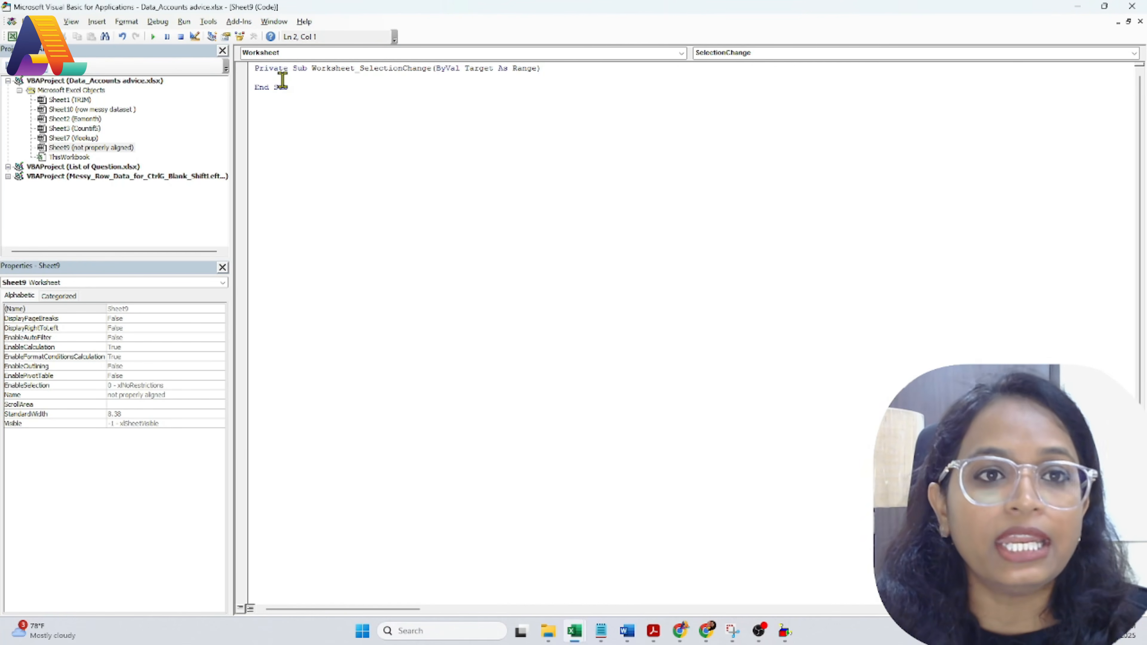
text(Colums)
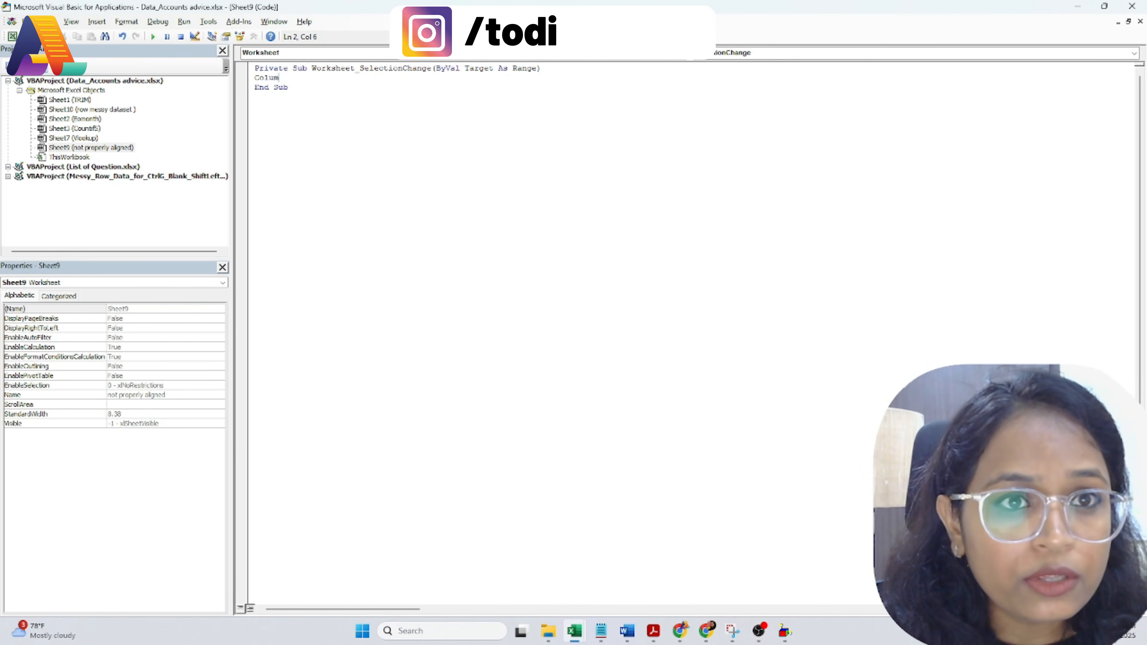
key(BackSpace)
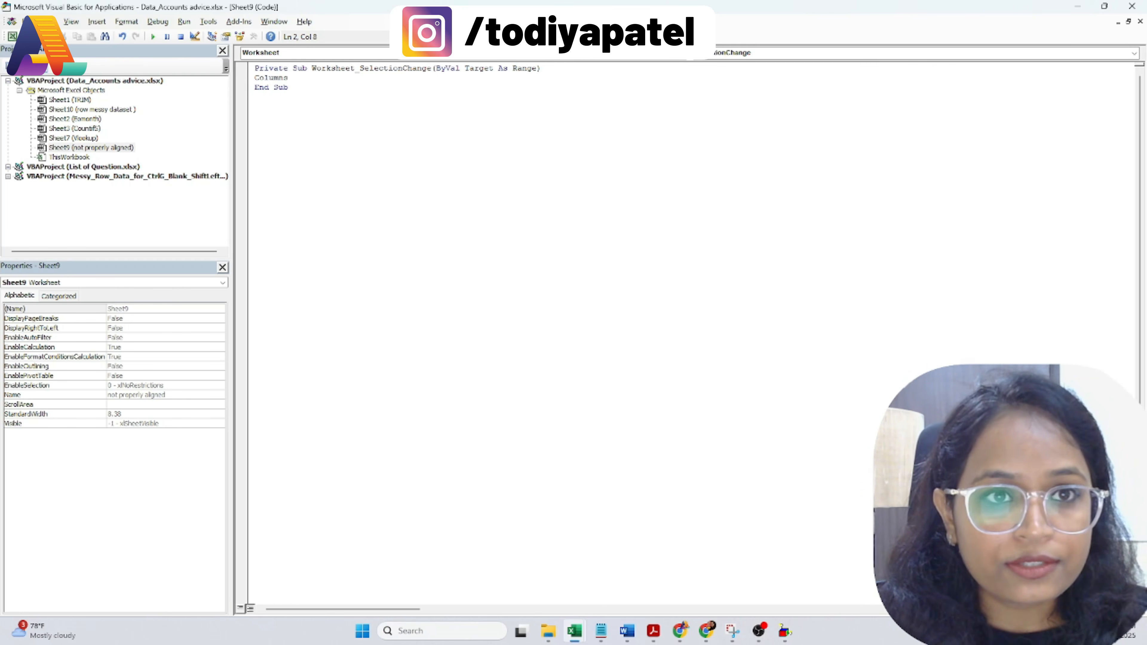
text(ns.)
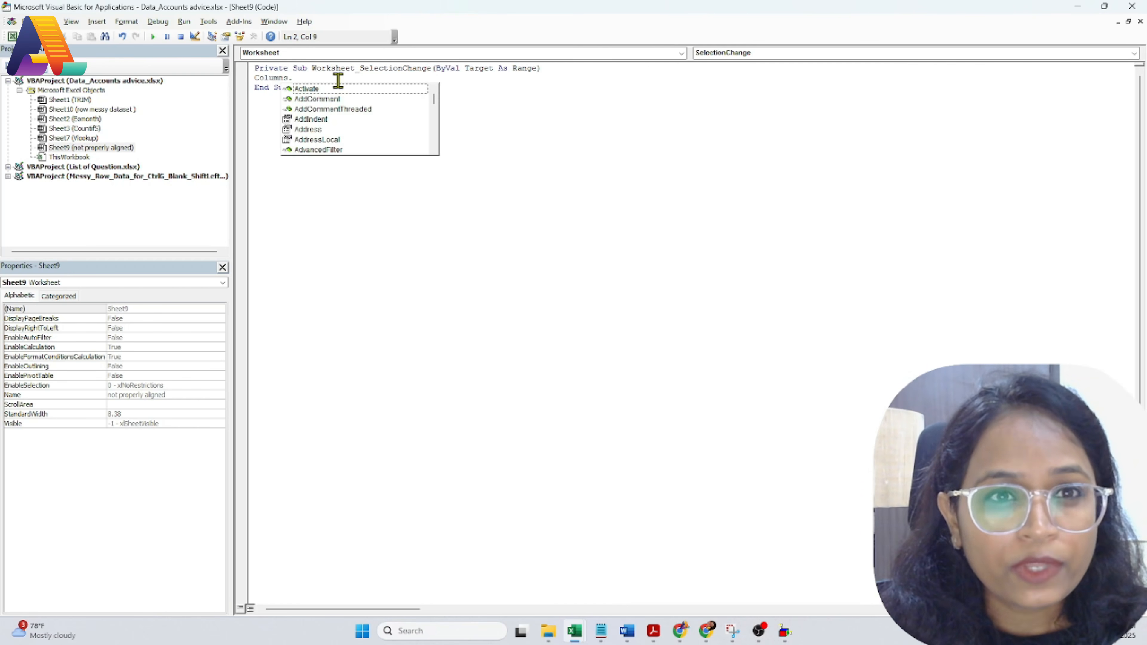
text(aut)
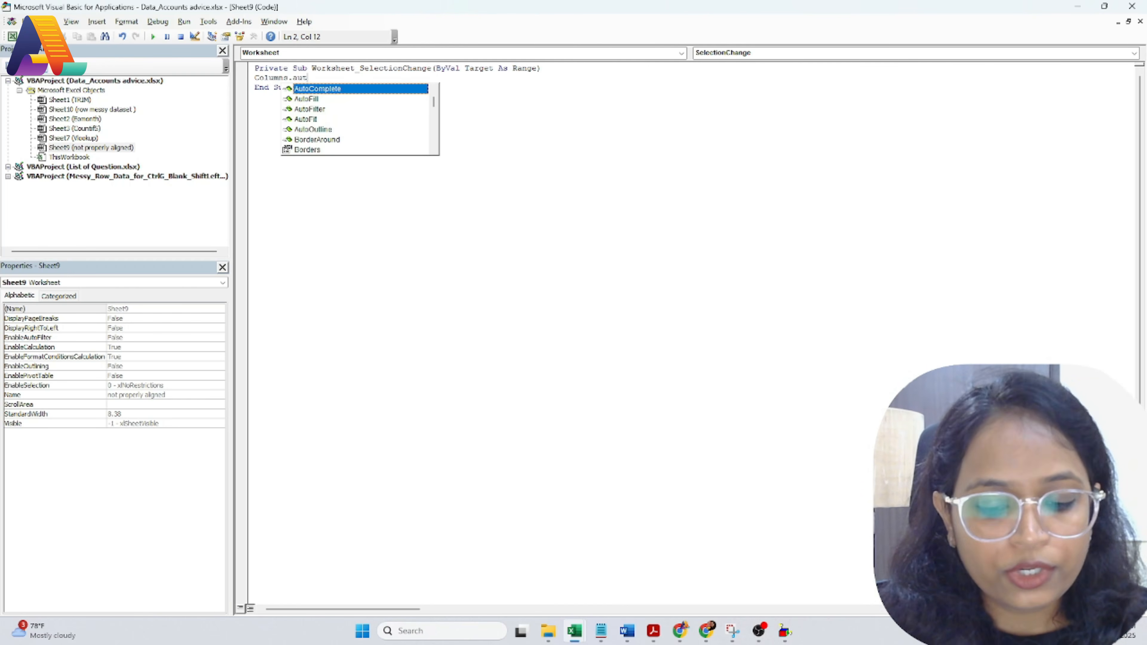
text(o)
double_click(298, 120)
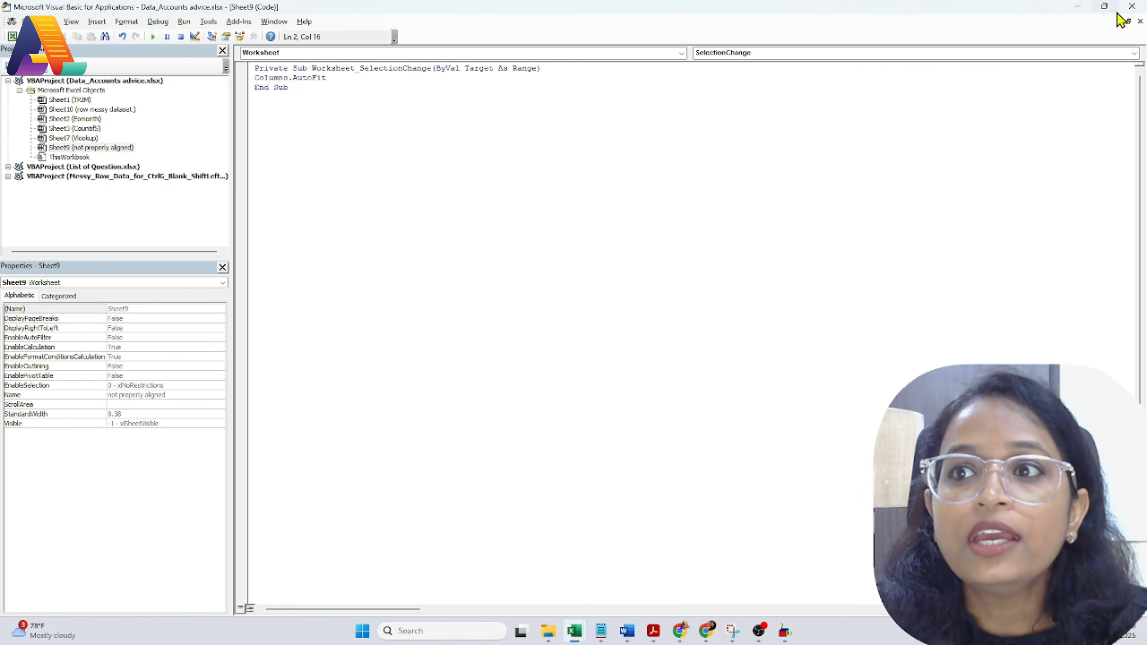
Step: Return from the VBA editor and enter a person's name in cell F1
click(1131, 6)
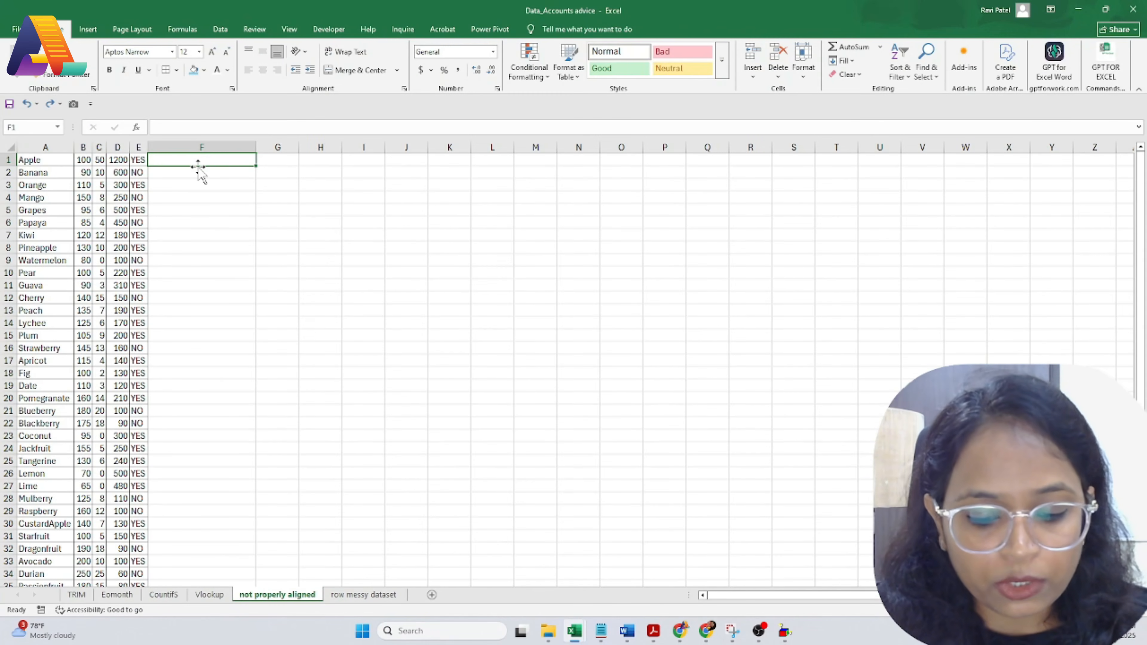
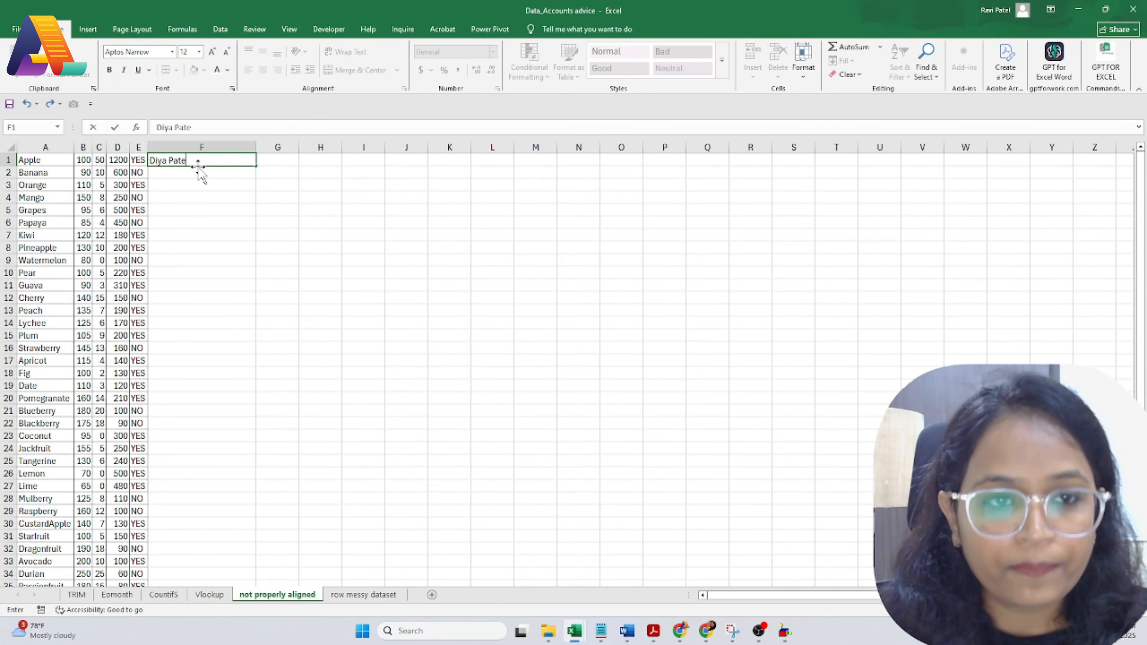
key(Return)
click(209, 158)
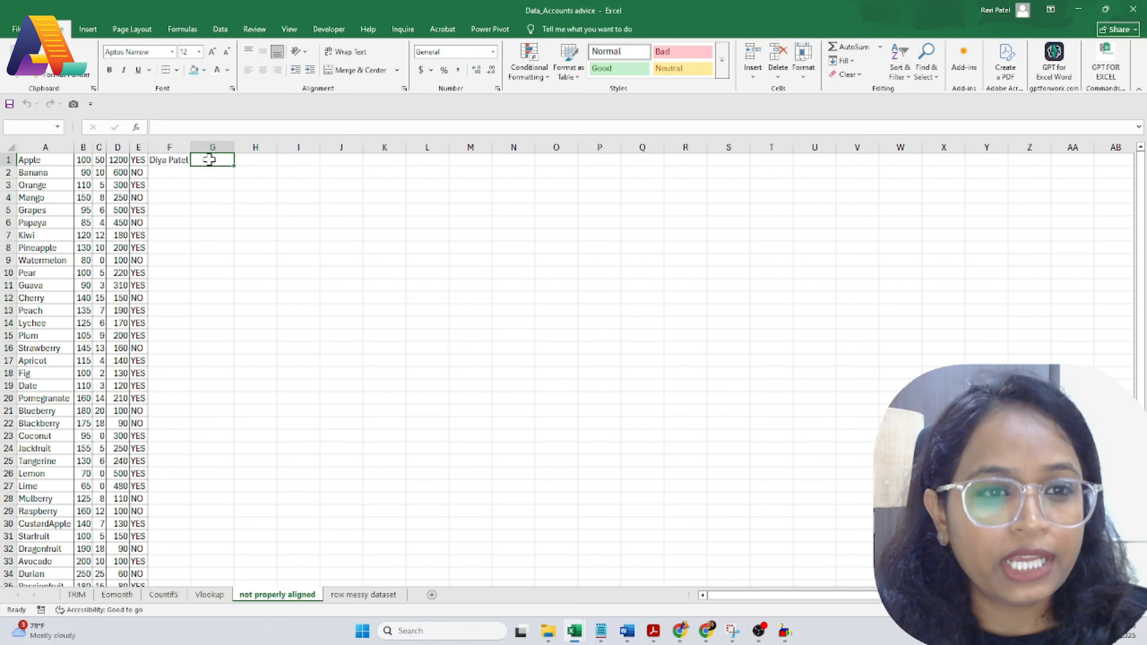
Step: Enter the header 'Sr no' in G1 and change the selection so the columns auto-fit
text(Sr no)
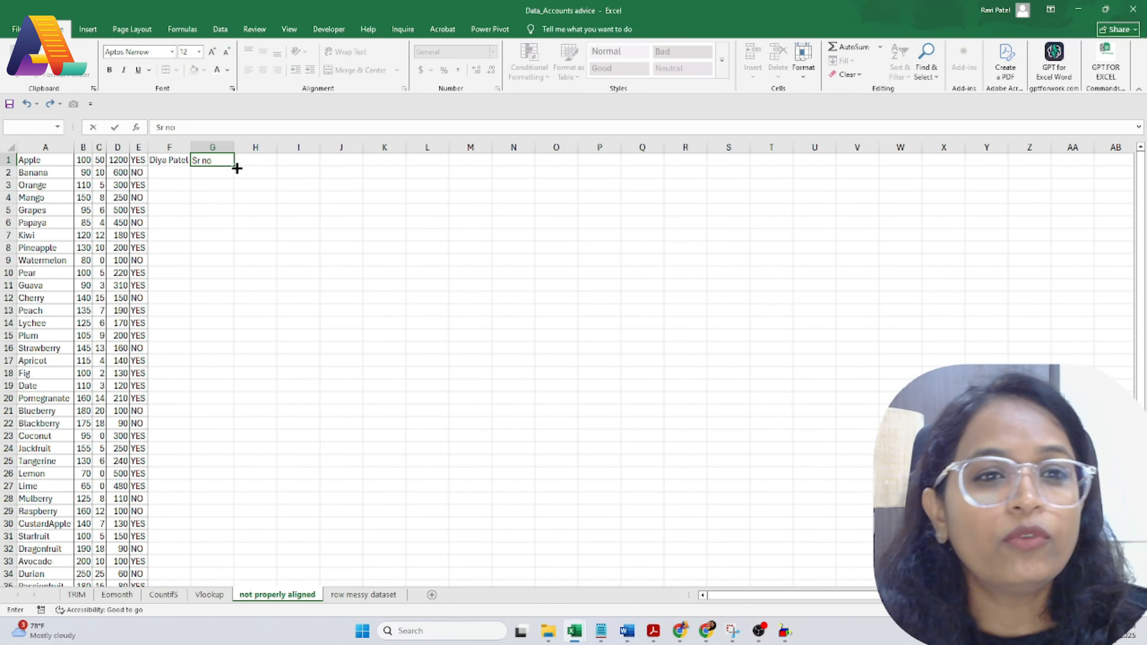
click(248, 161)
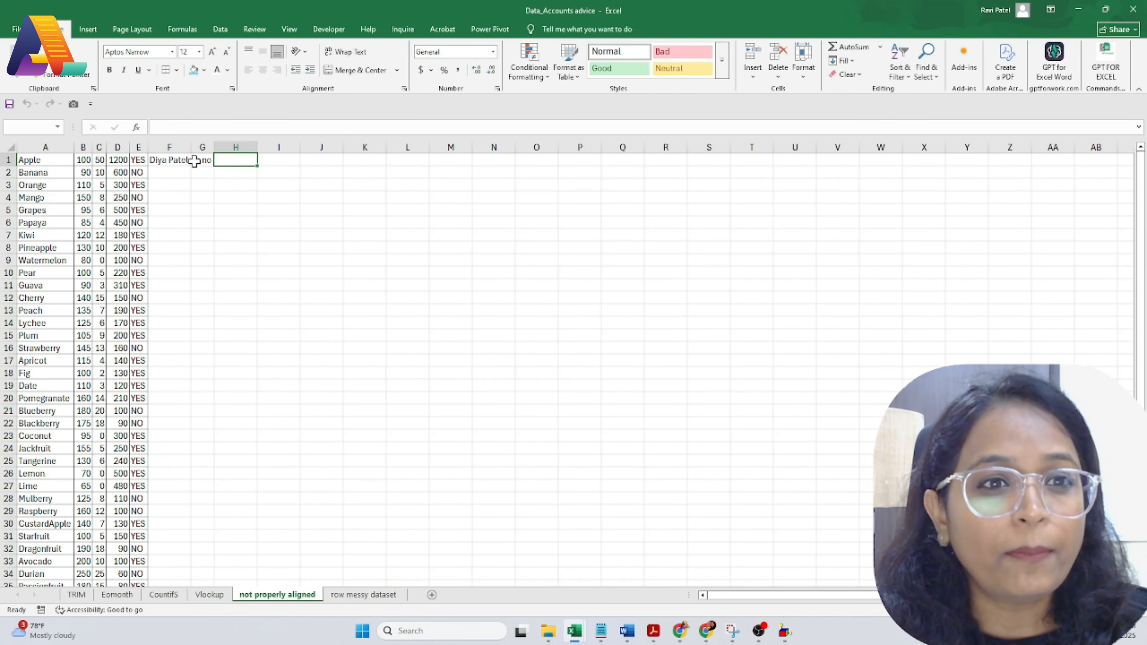
click(247, 197)
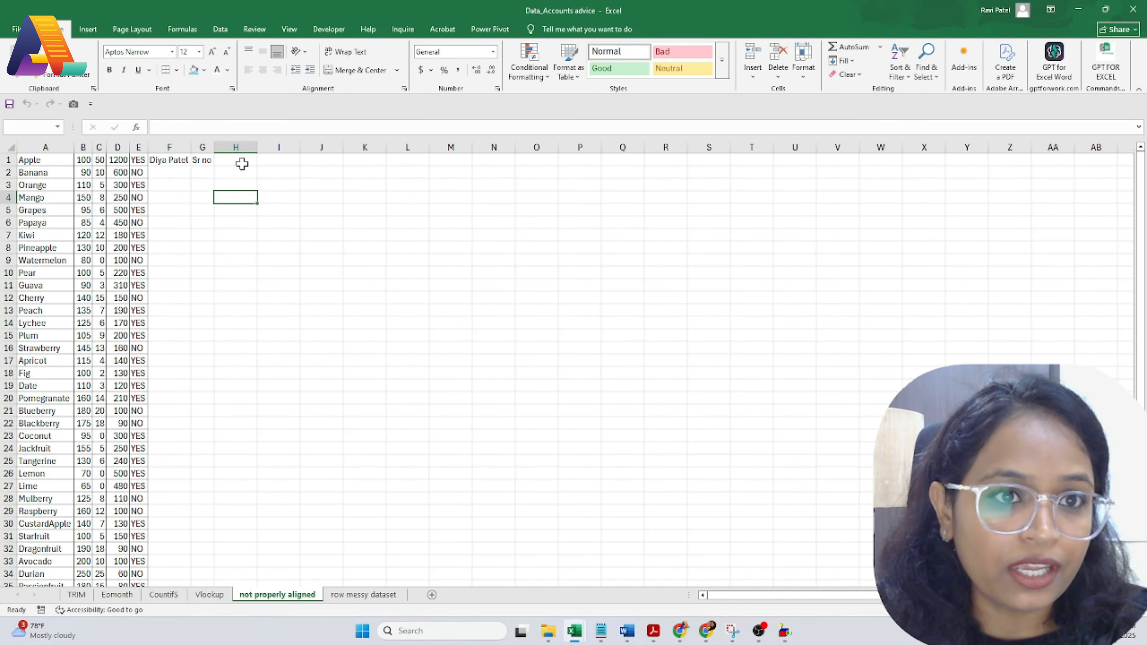
click(242, 164)
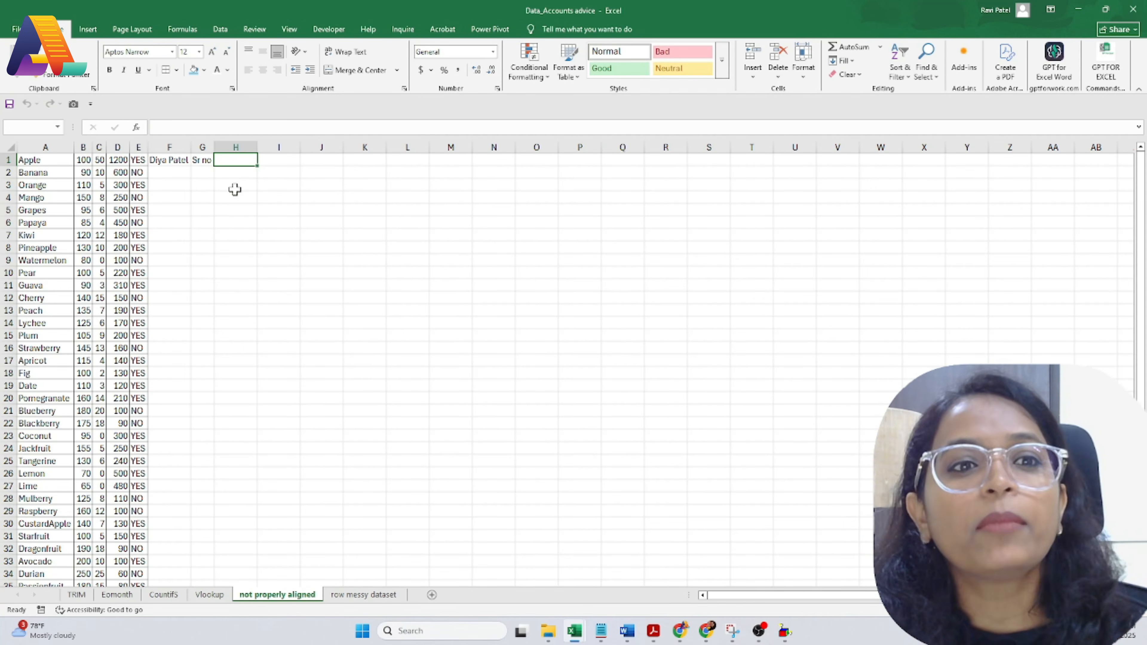
click(236, 217)
click(233, 156)
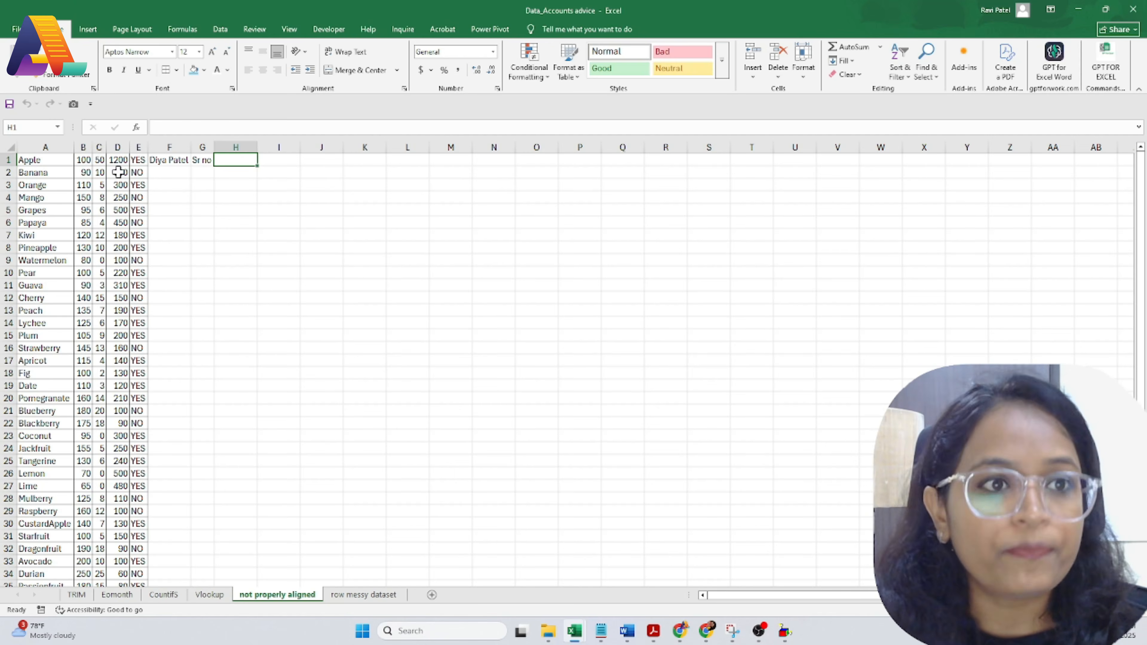
click(164, 346)
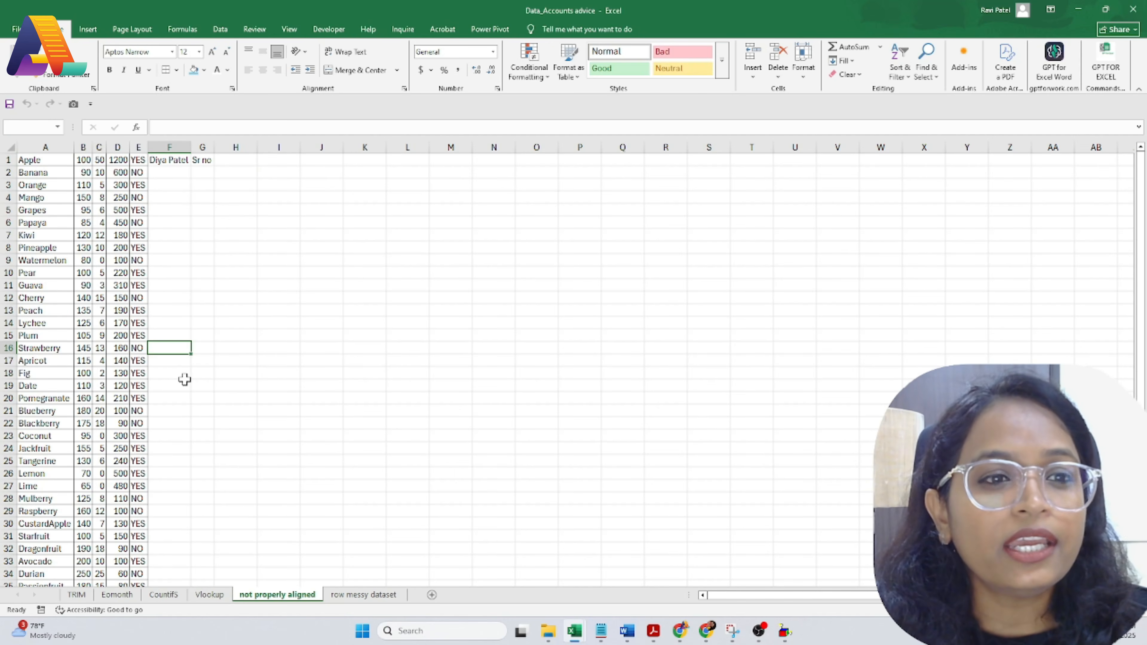
scroll(185, 380, down, 6)
scroll(197, 404, up, 6)
drag(26, 159, 143, 578)
click(168, 412)
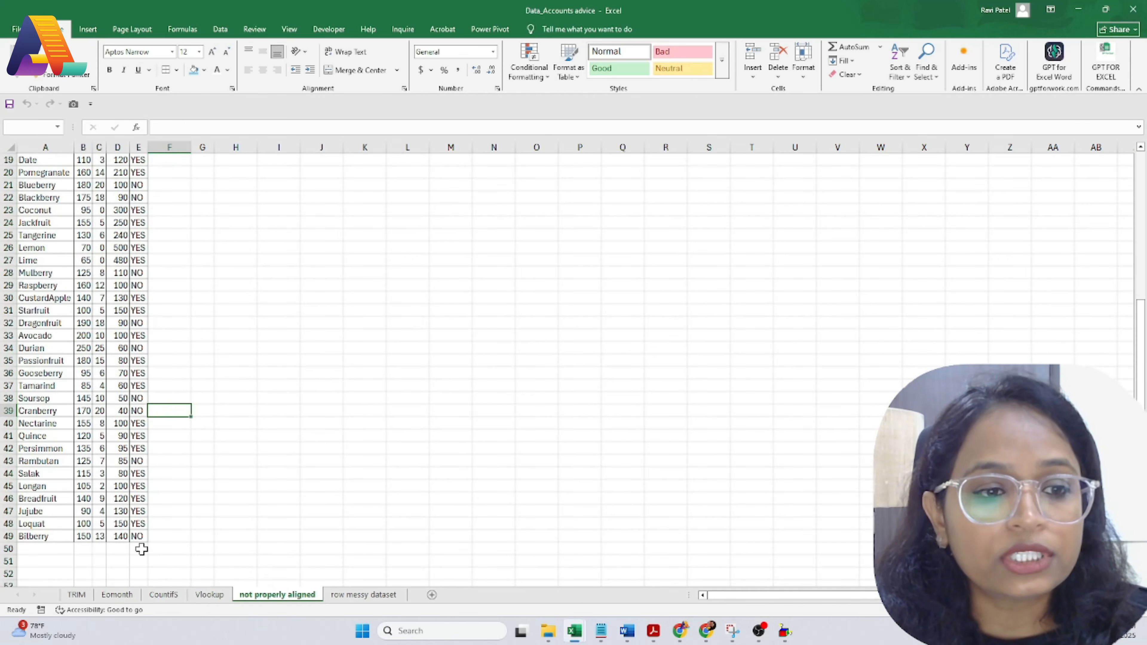
scroll(142, 548, down, 10)
scroll(142, 549, up, 15)
scroll(141, 549, down, 20)
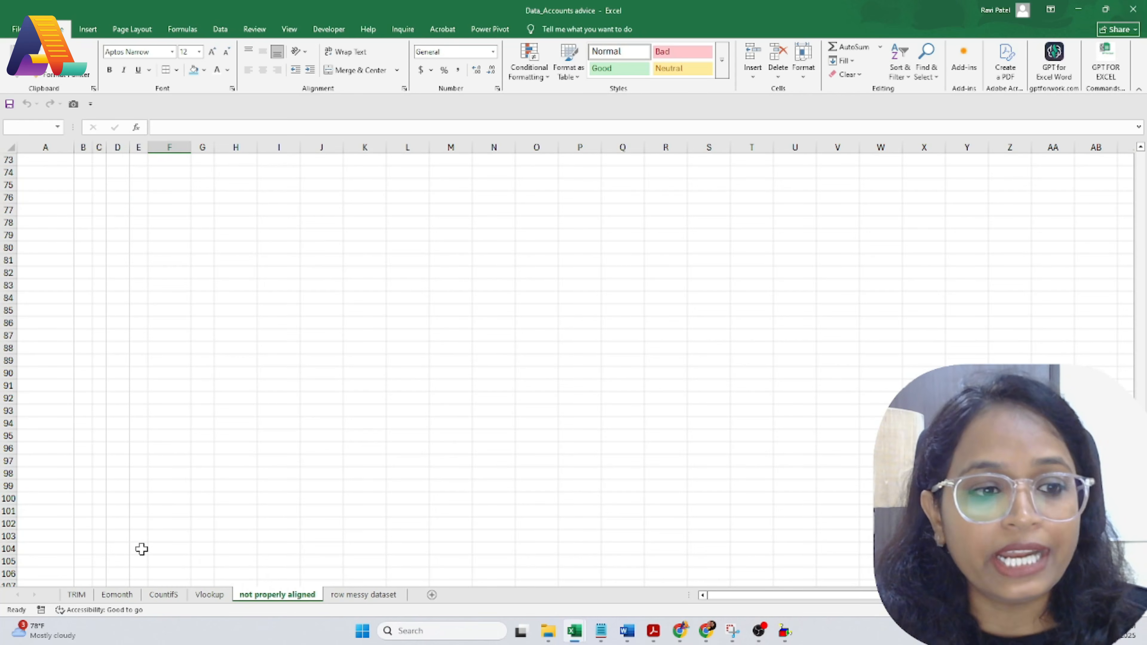
scroll(141, 549, down, 12)
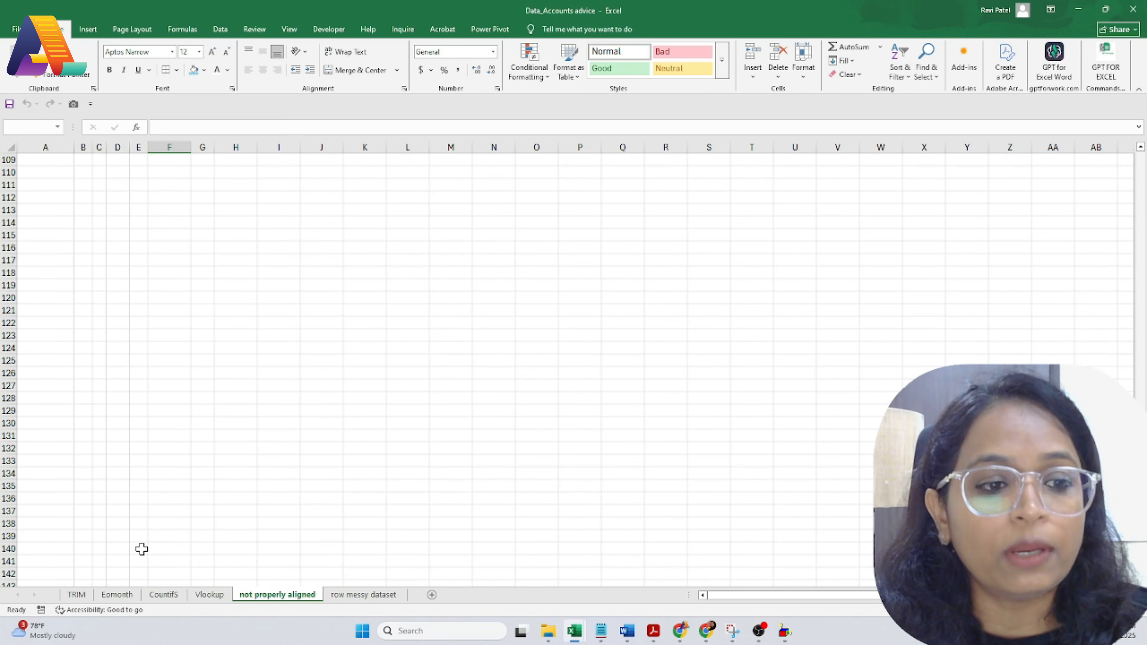
scroll(141, 549, down, 20)
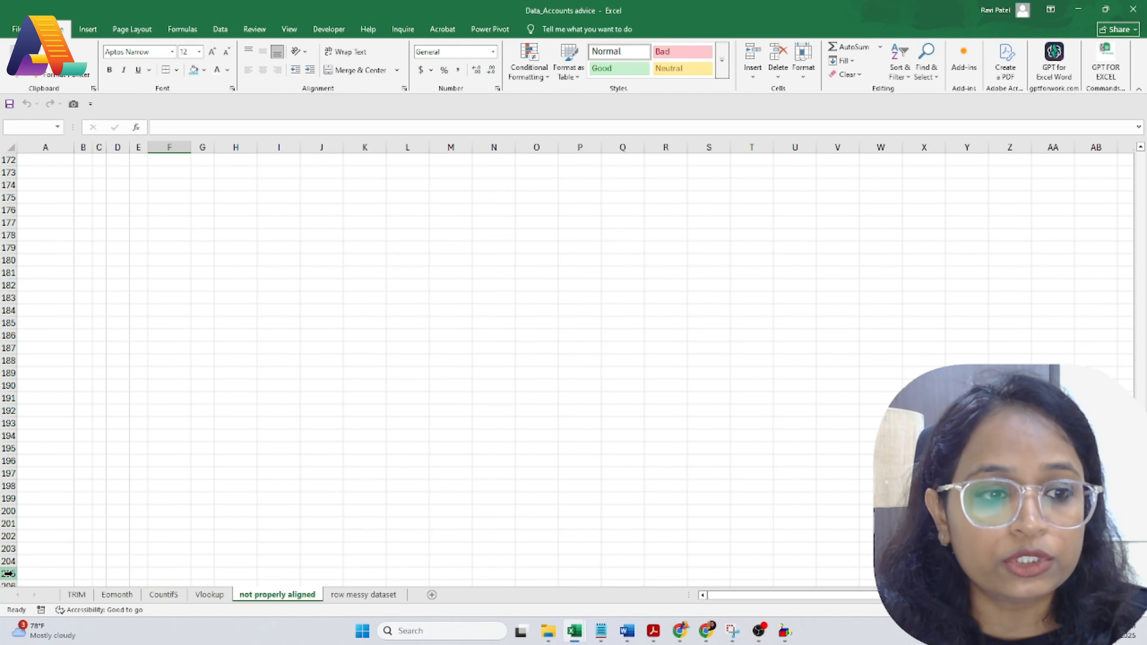
scroll(63, 431, up, 20)
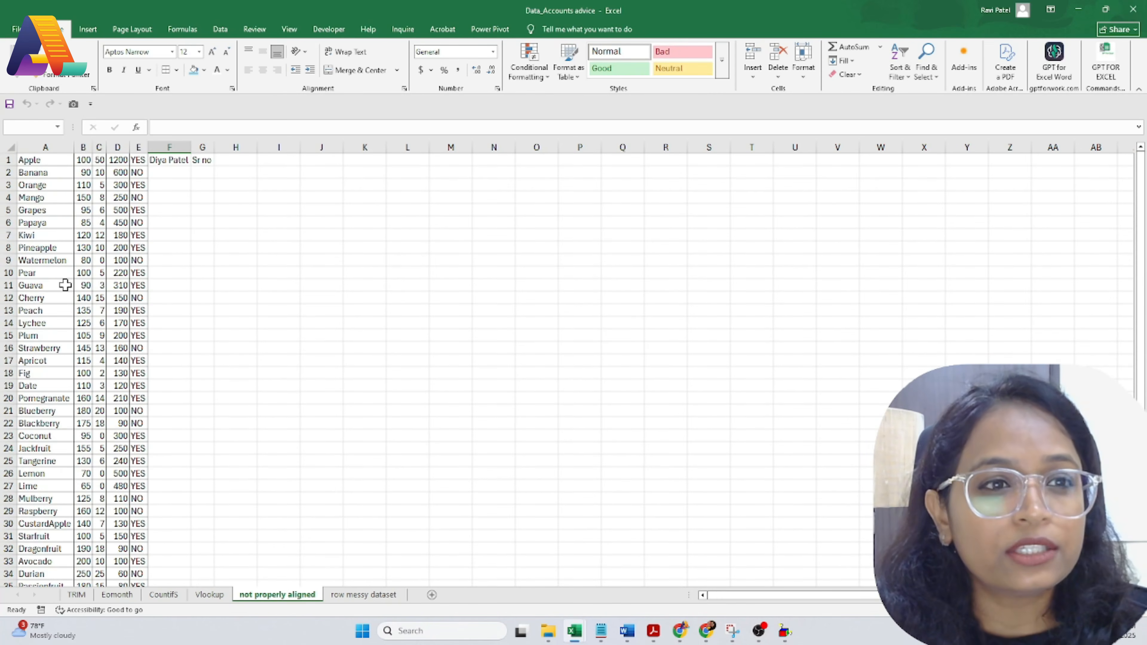
click(35, 159)
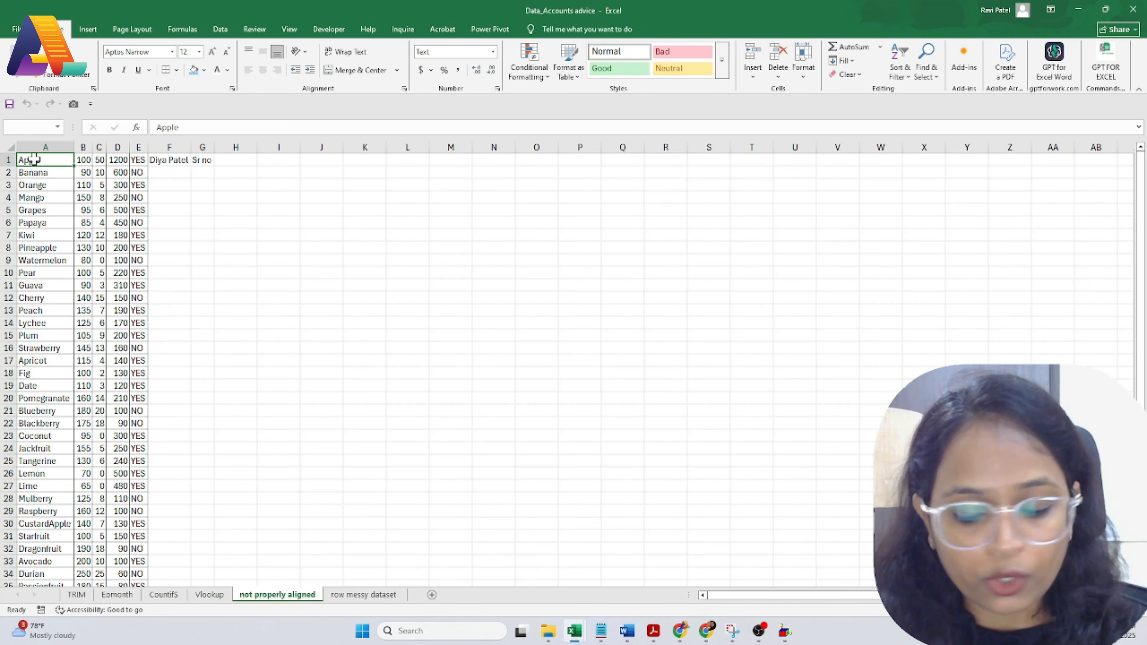
Step: Extend the selection across to column E and down through row 106
key(shift+Right)
key(shift+Right)
key(shift+Right)
key(shift+Right)
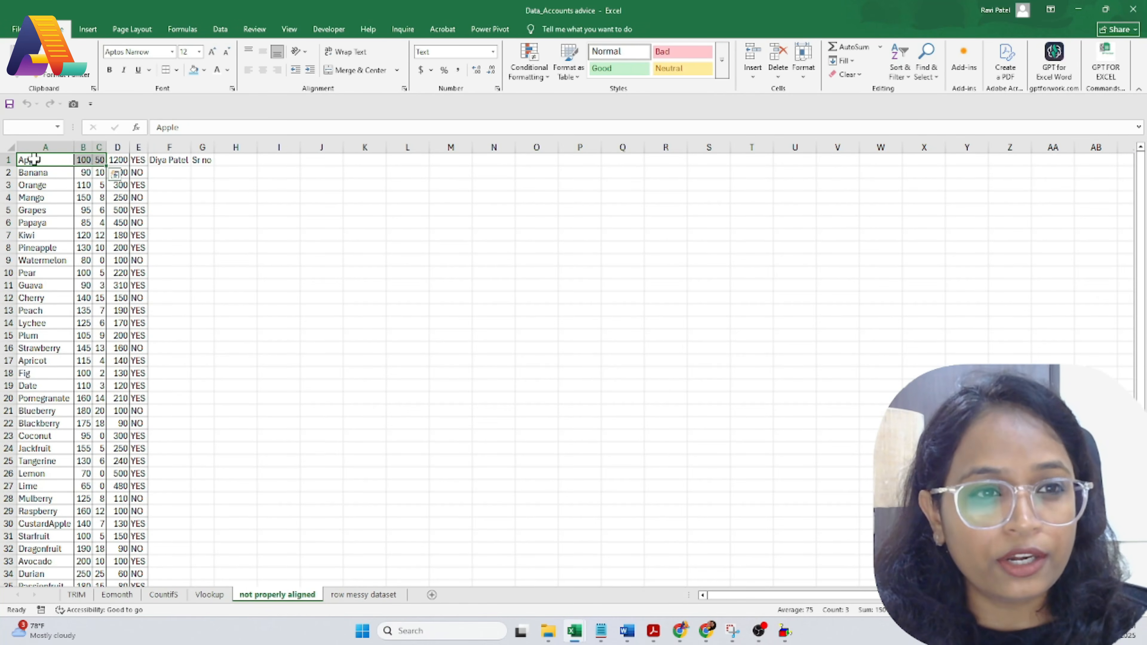
key(shift+Down)
key(shift+Down)
key(shift+Down)
key(shift+Down)
key(shift+Down)
key(shift+Down)
key(shift+Down)
key(shift+Down)
key(shift+Down)
key(shift+Down)
key(shift+Down)
key(shift+Down)
key(shift+Down)
key(shift+Down)
key(shift+Down)
key(shift+Down)
key(shift+Down)
key(shift+Down)
key(shift+Down)
key(shift+Down)
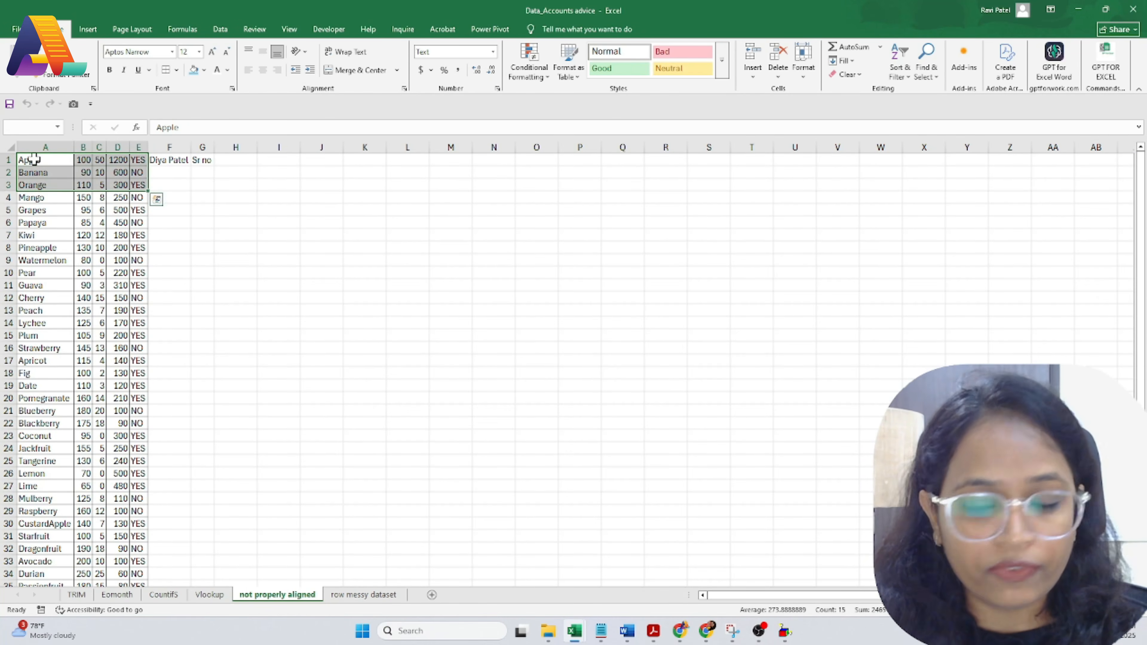
key(shift+Down)
key(shift+Down)
key(shift+Down)
key(shift+Down)
key(shift+Down)
key(shift+Down)
key(shift+Down)
key(shift+Down)
key(shift+Down)
key(shift+Down)
key(shift+Down)
key(shift+Down)
key(shift+Down)
key(shift+Down)
key(shift+Down)
key(shift+Down)
key(shift+Down)
key(shift+Down)
key(shift+Down)
key(shift+Down)
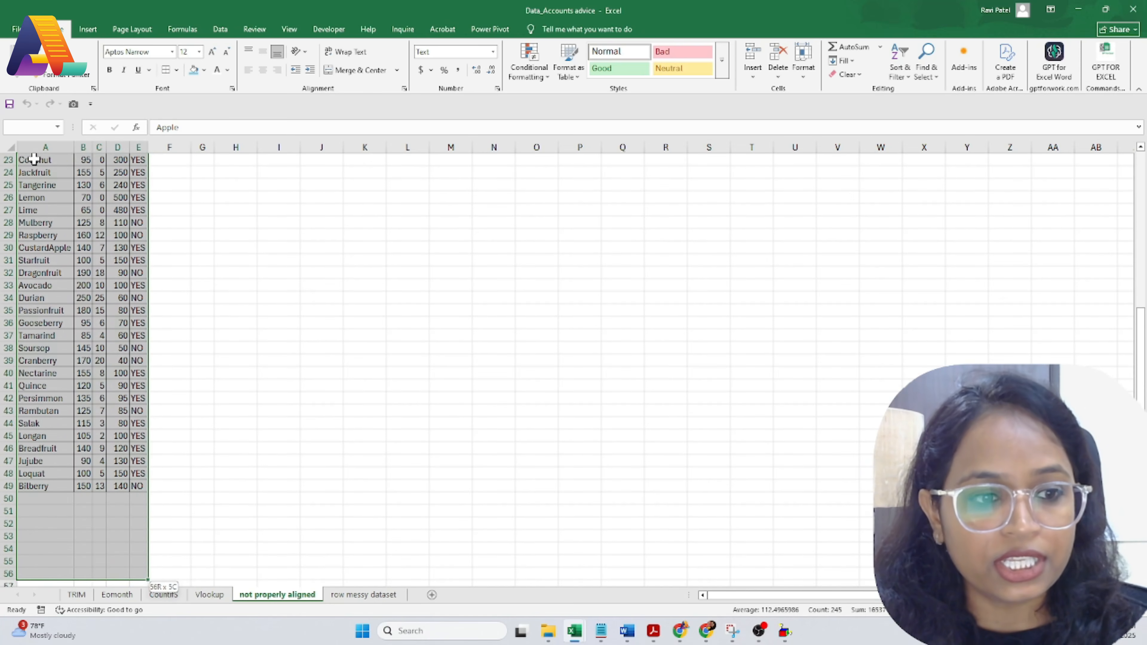
key(shift+Down)
key(shift+Down)
key(shift+Down)
key(shift+Down)
key(shift+Down)
key(shift+Down)
key(shift+Down)
key(shift+Down)
key(shift+Down)
key(shift+Down)
key(shift+Down)
key(shift+Down)
key(shift+Down)
key(shift+Down)
key(shift+Down)
key(shift+Down)
key(shift+Down)
key(shift+Down)
key(shift+Down)
key(shift+Down)
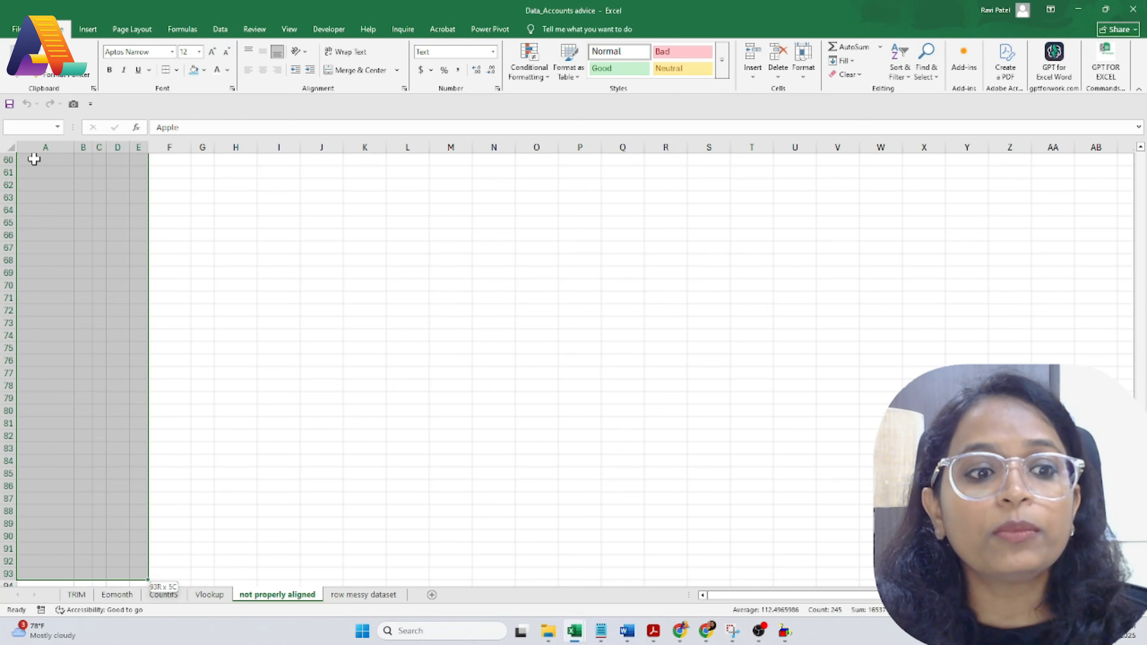
key(shift+Down)
key(shift+Down)
key(shift+Down)
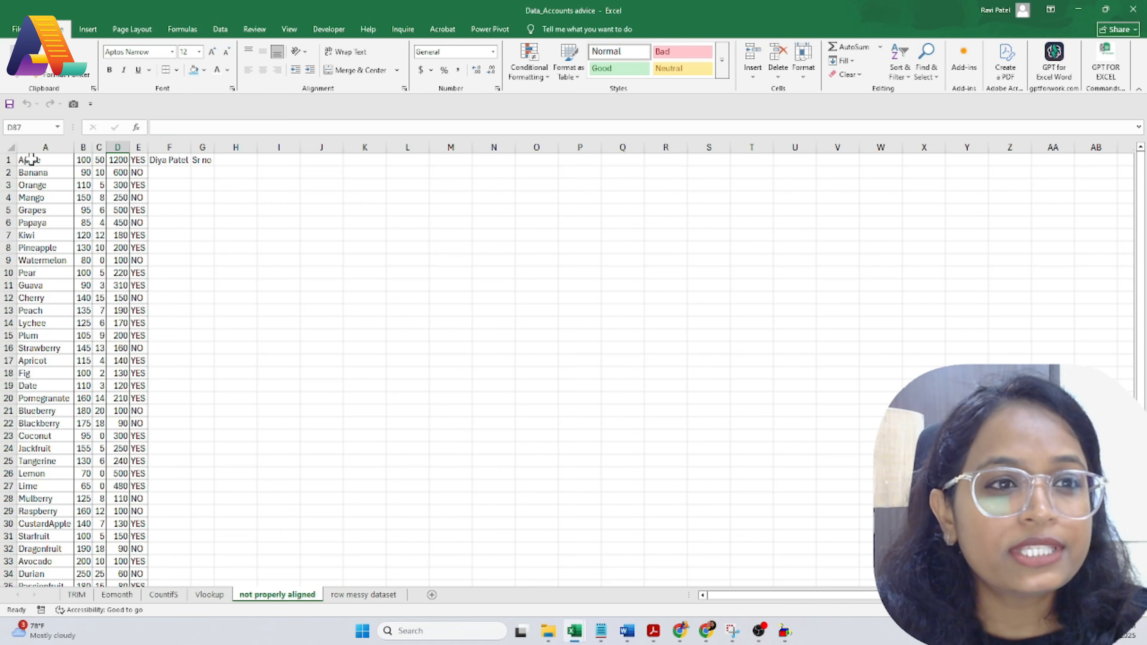
click(27, 128)
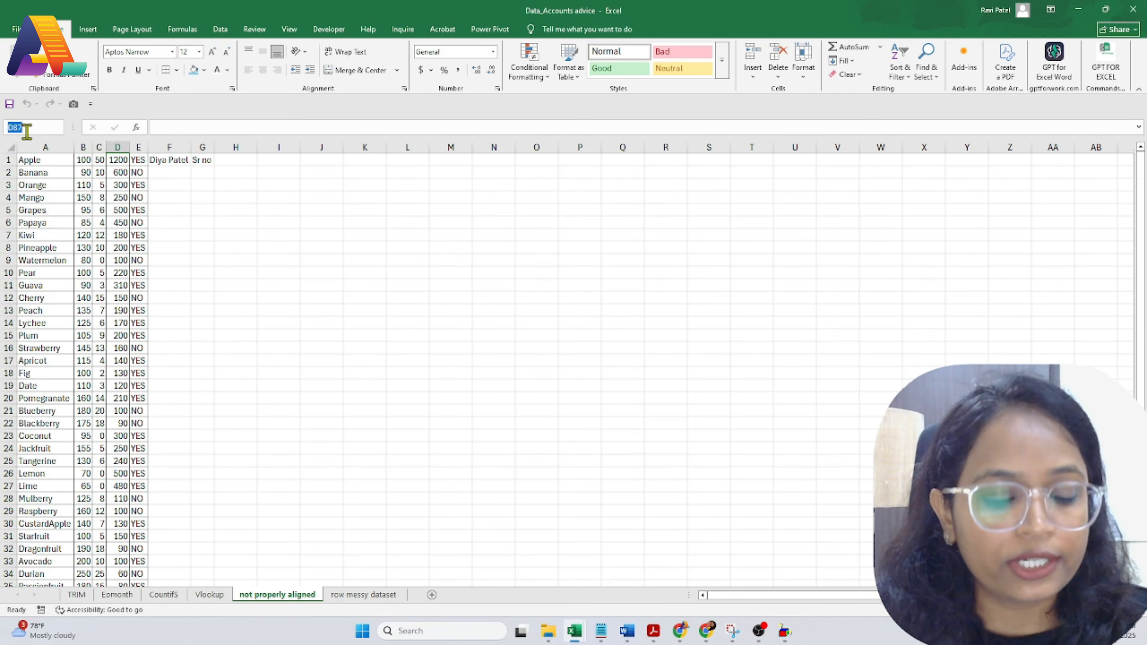
click(36, 160)
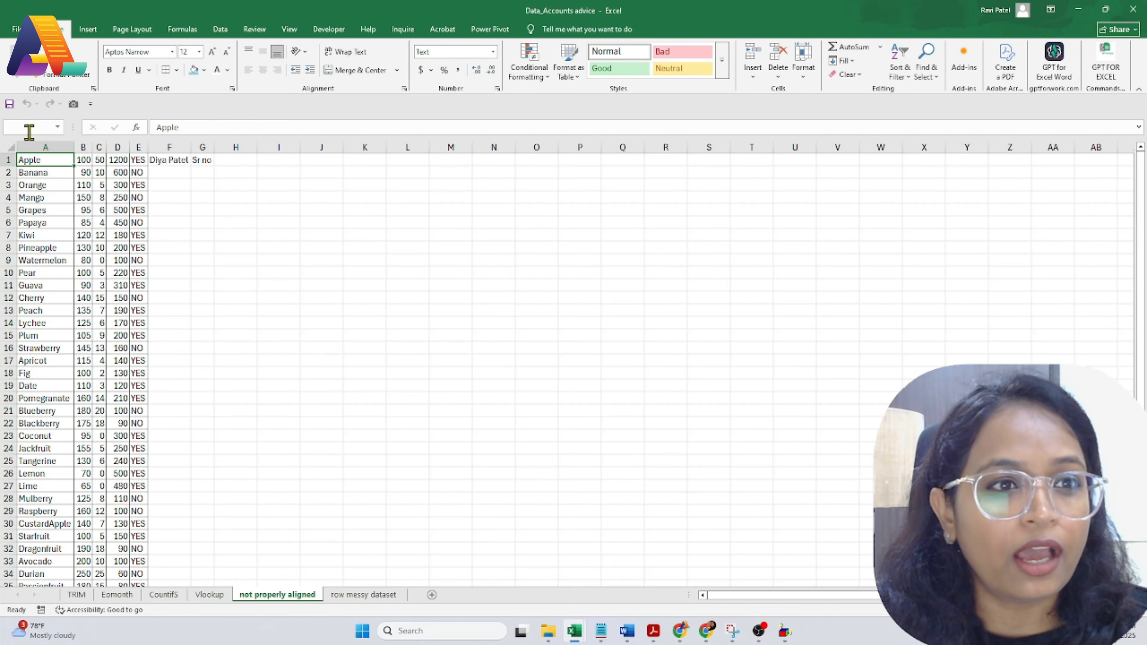
click(32, 128)
click(41, 128)
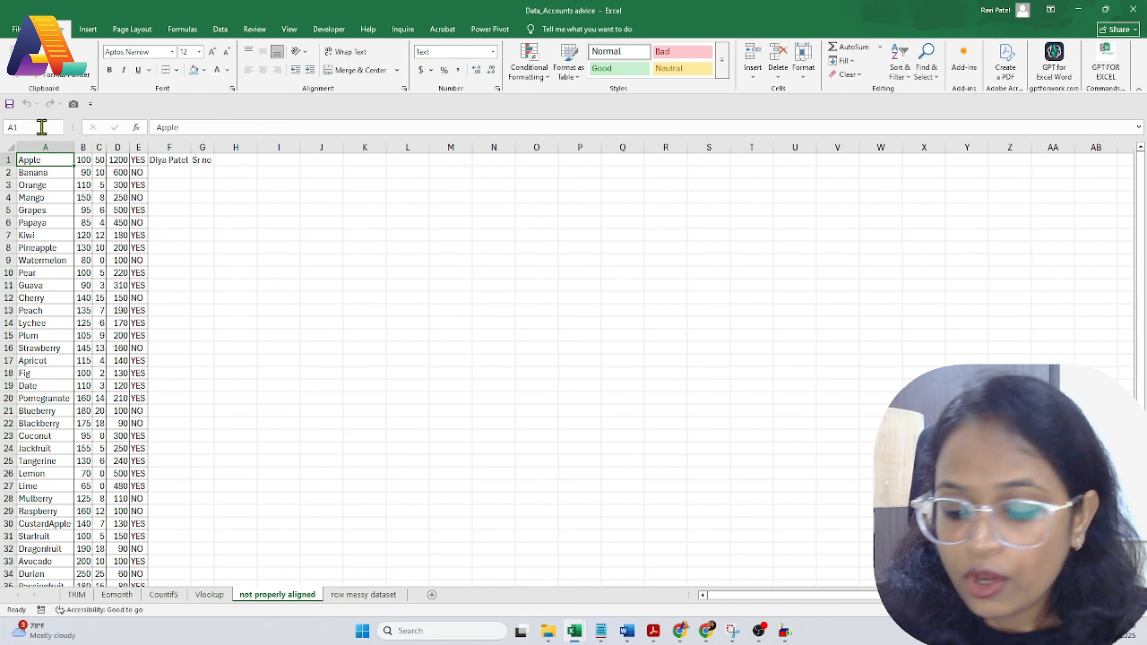
text(00)
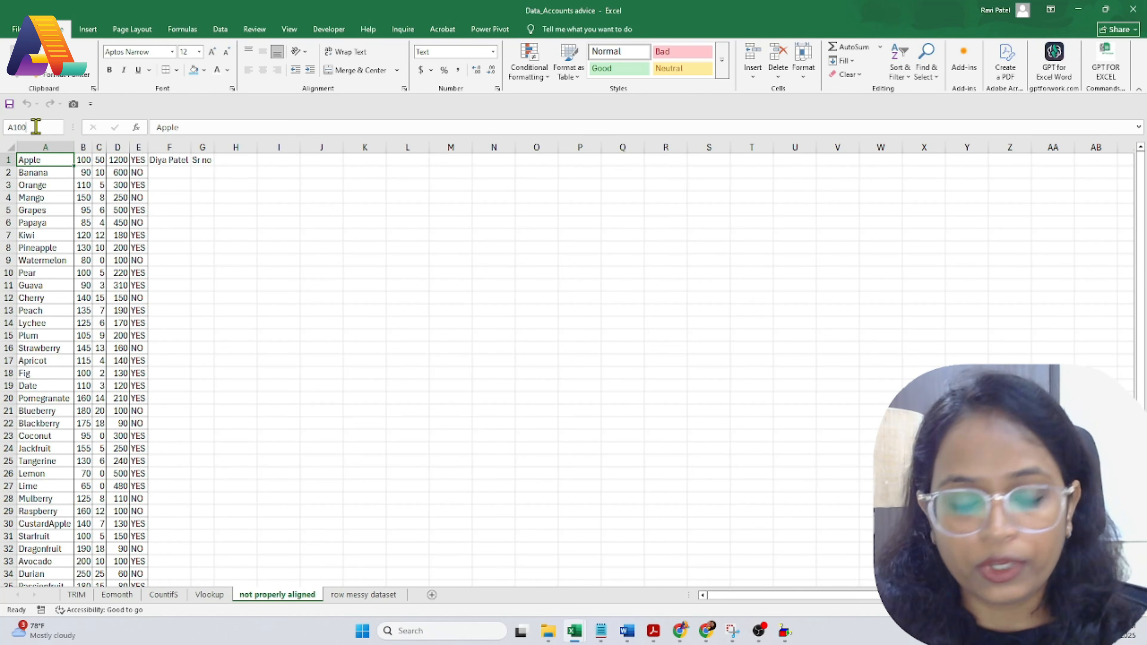
key(shift+Return)
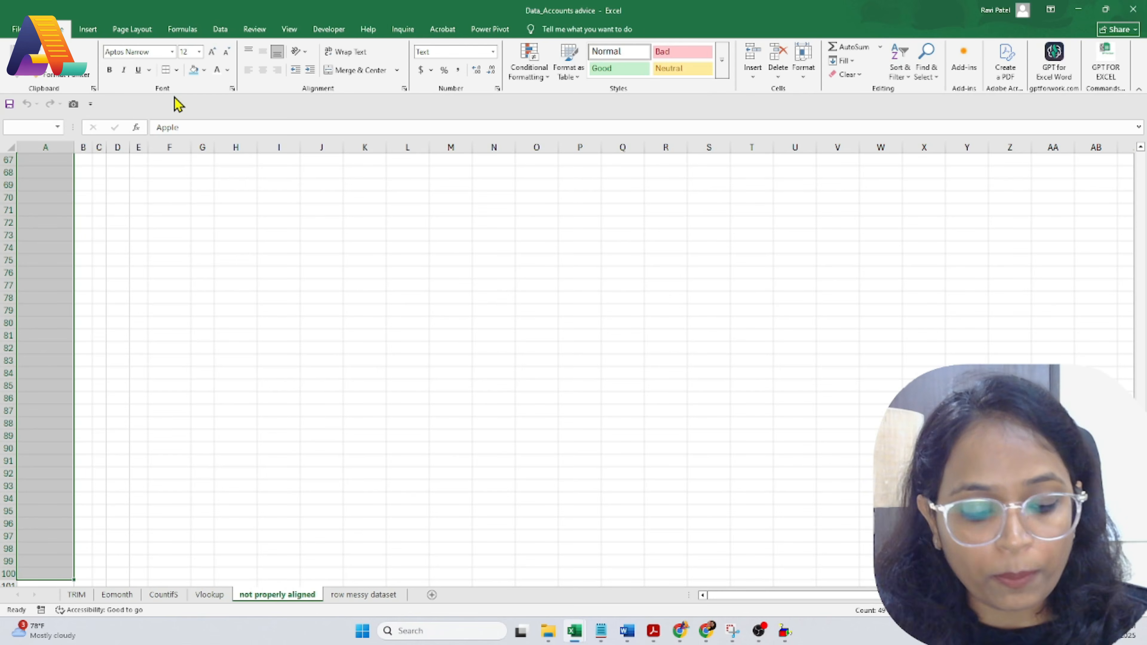
key(shift+Right)
key(shift+Right)
key(shift+Right)
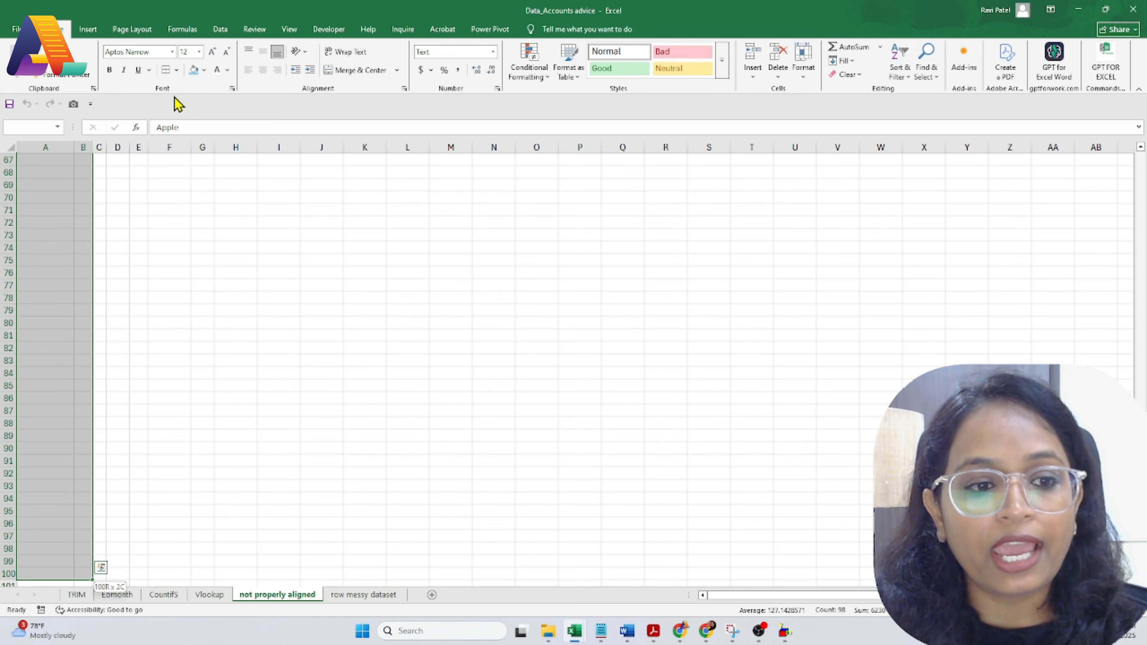
key(shift+Right)
key(shift+Right)
key(shift+Right)
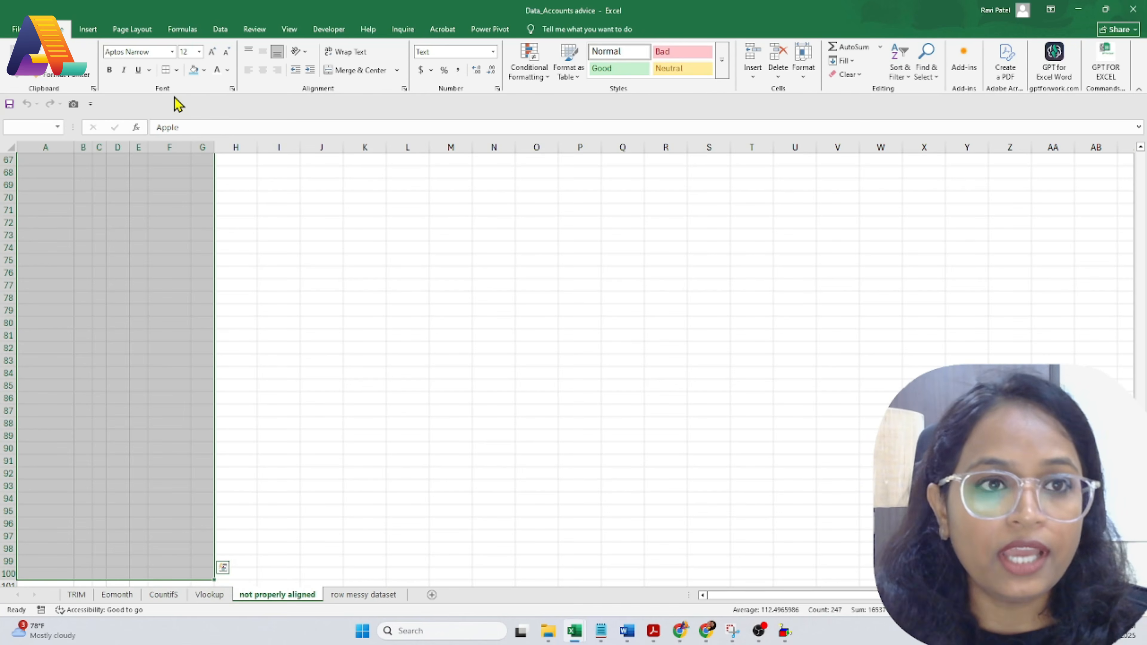
scroll(179, 175, up, 15)
scroll(179, 176, up, 7)
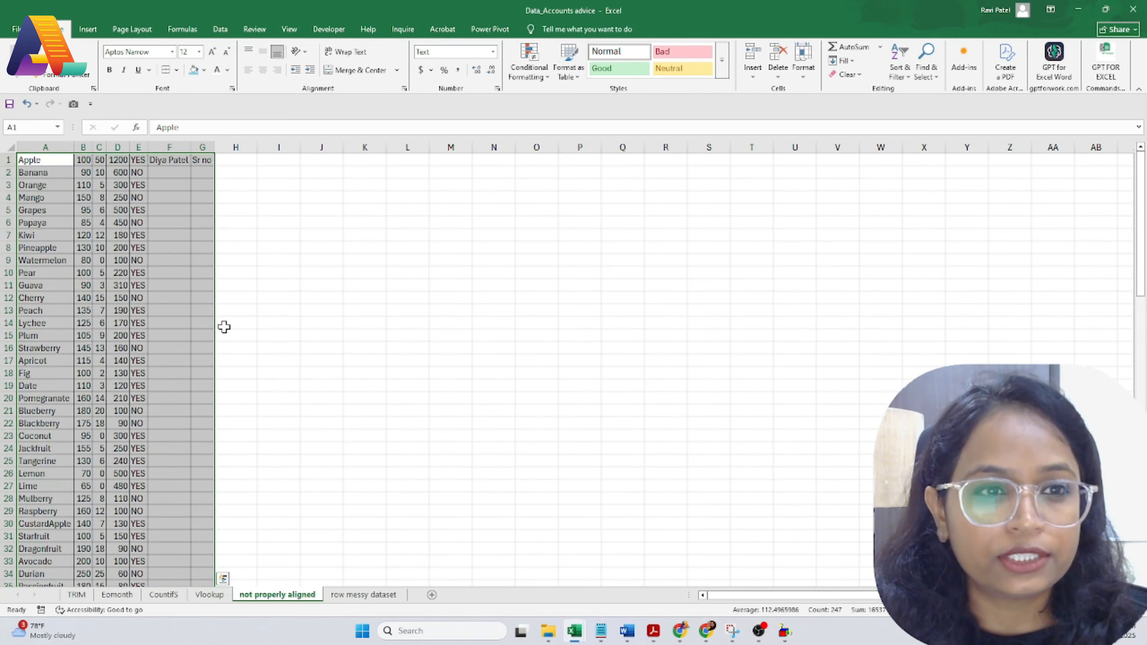
scroll(193, 465, down, 20)
scroll(193, 465, up, 20)
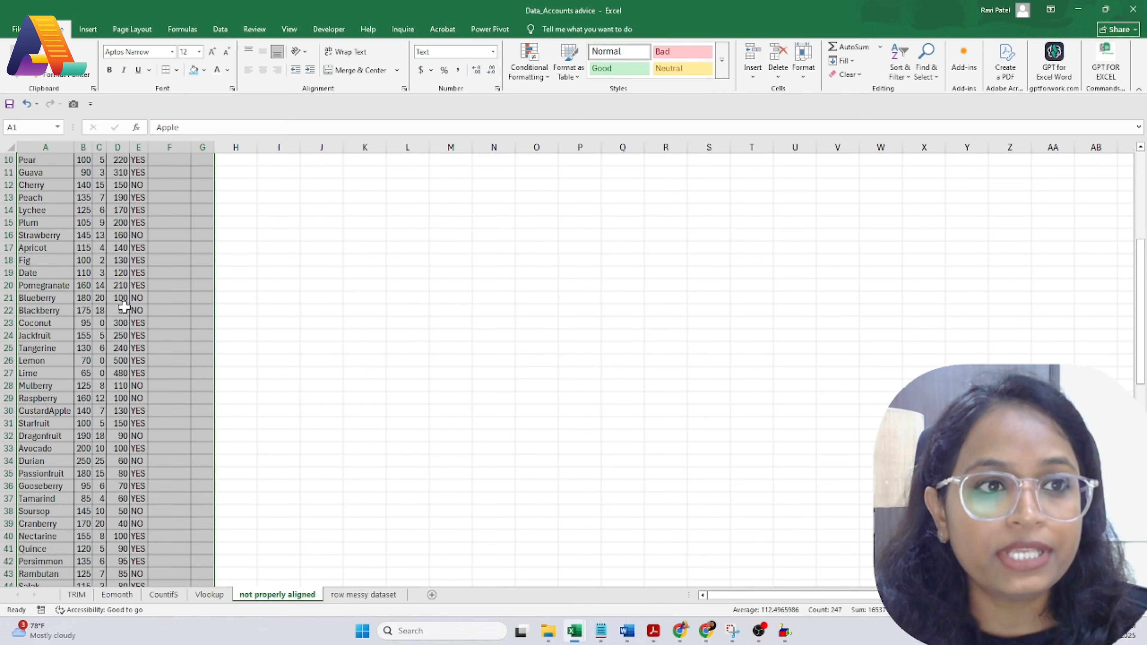
click(34, 127)
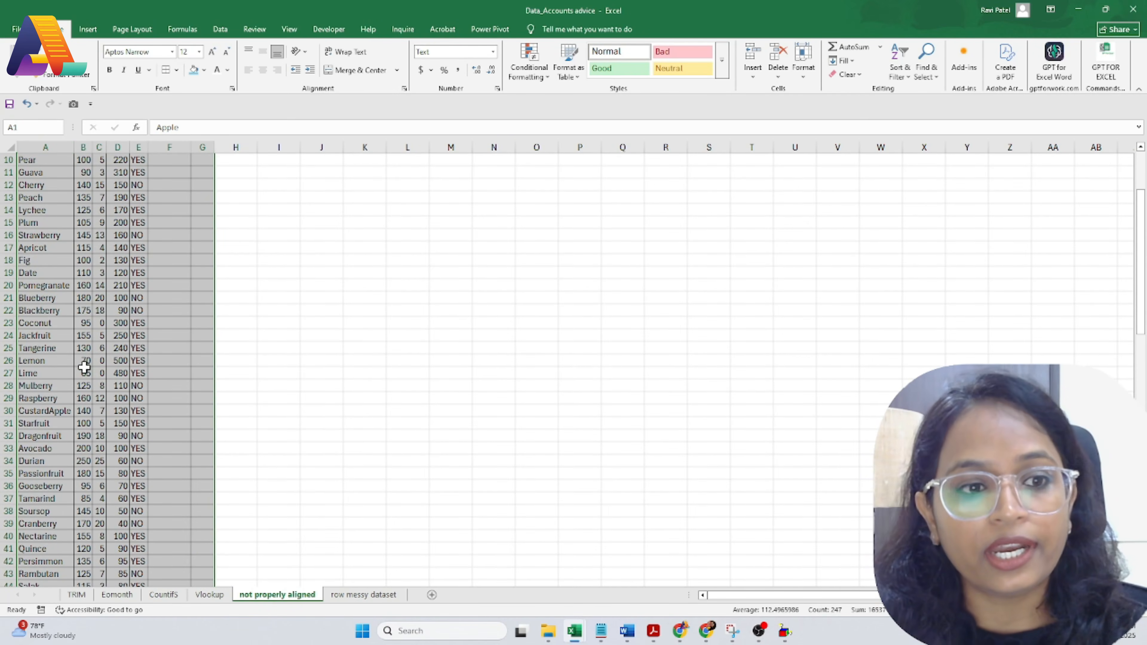
scroll(105, 409, down, 20)
scroll(116, 427, up, 11)
scroll(116, 427, up, 18)
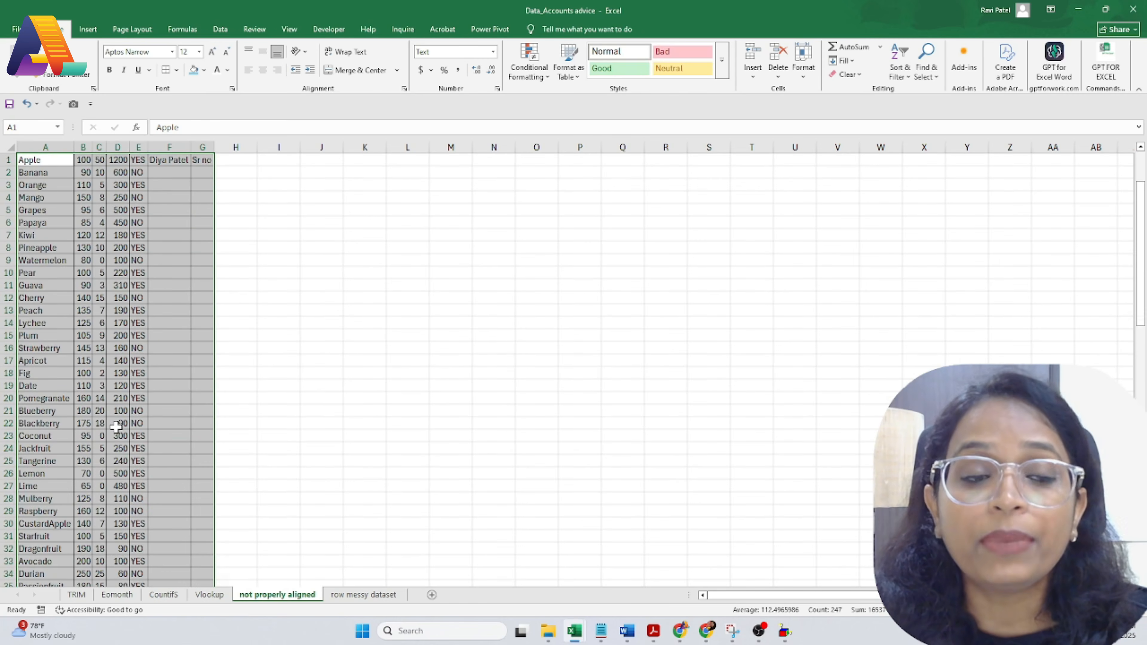
click(302, 300)
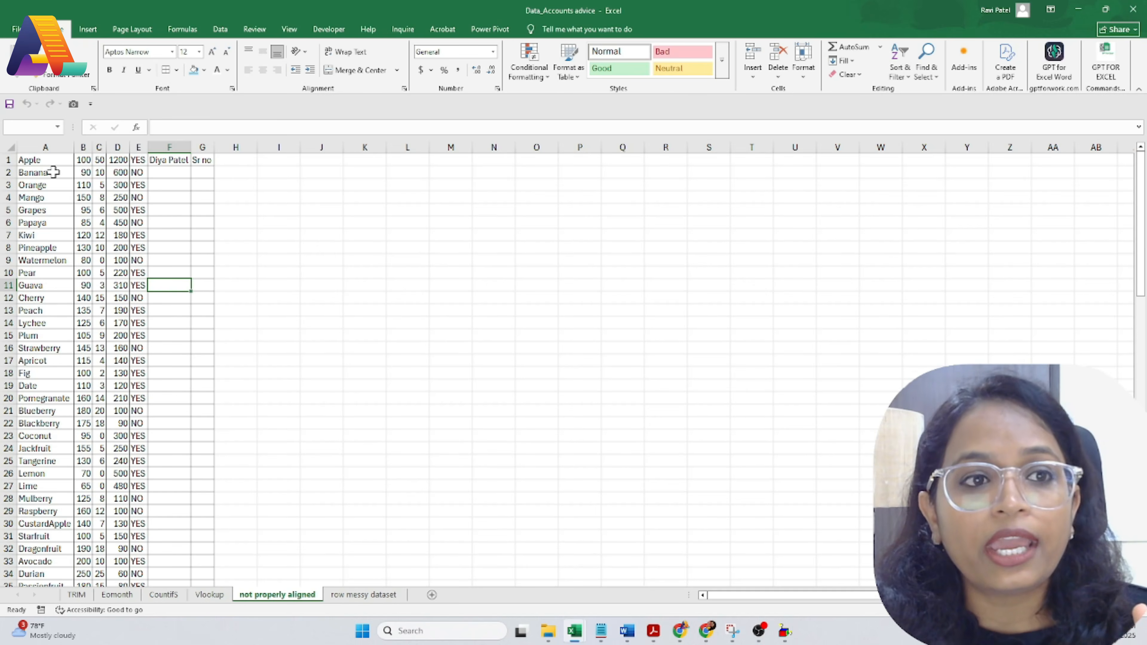
scroll(22, 337, down, 6)
scroll(46, 409, up, 6)
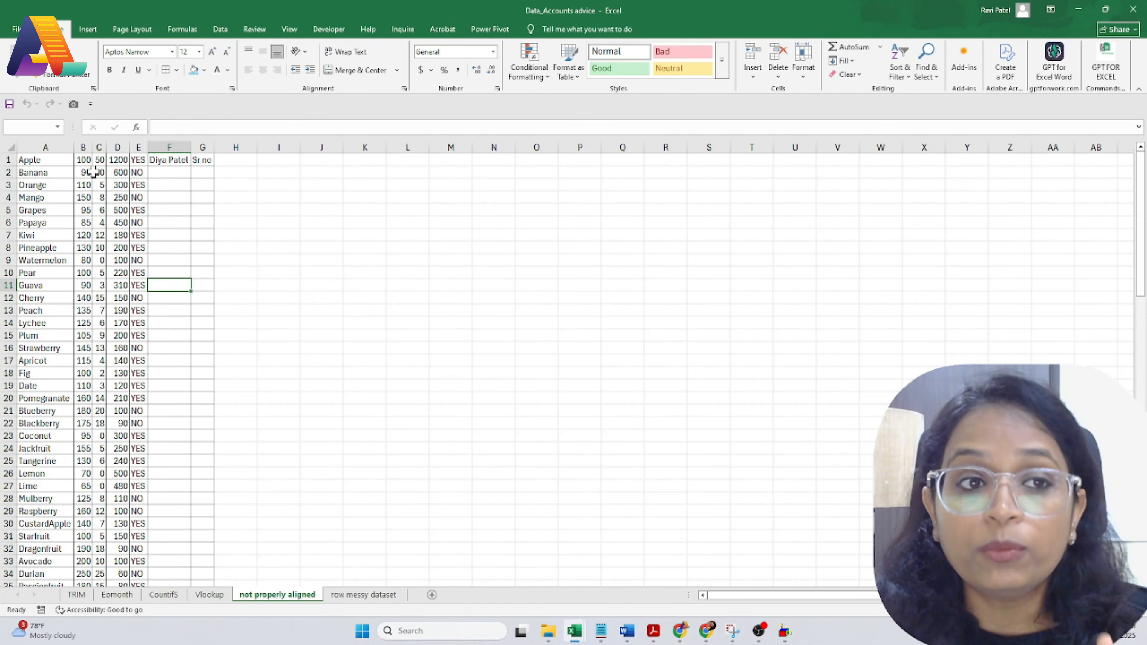
click(23, 261)
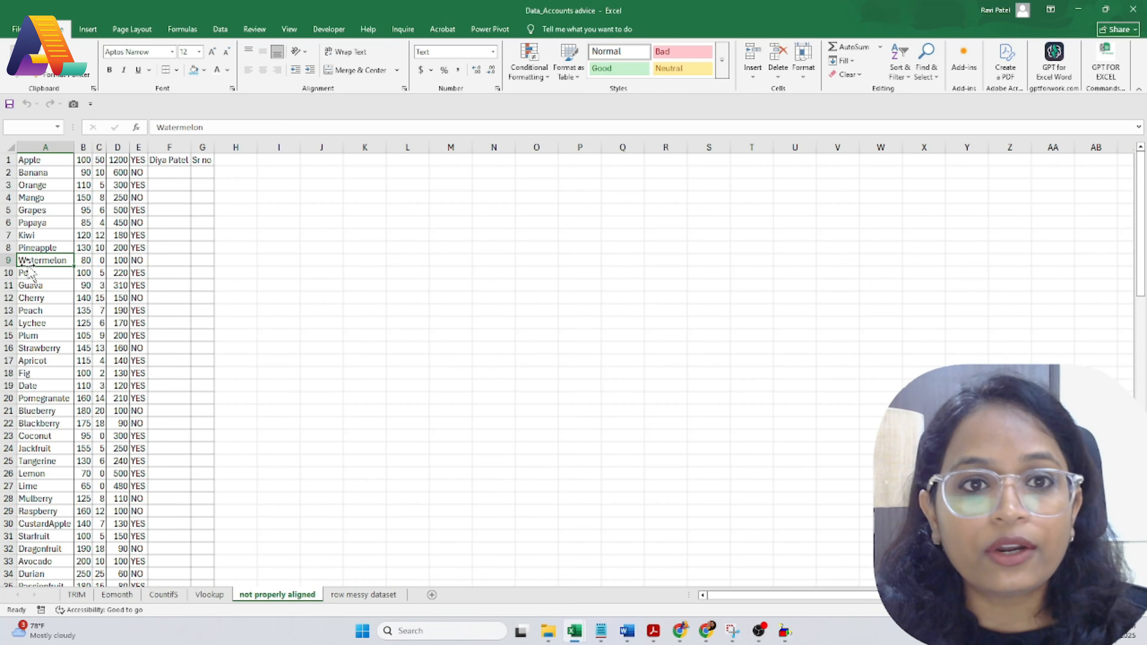
scroll(18, 335, down, 3)
scroll(18, 334, up, 3)
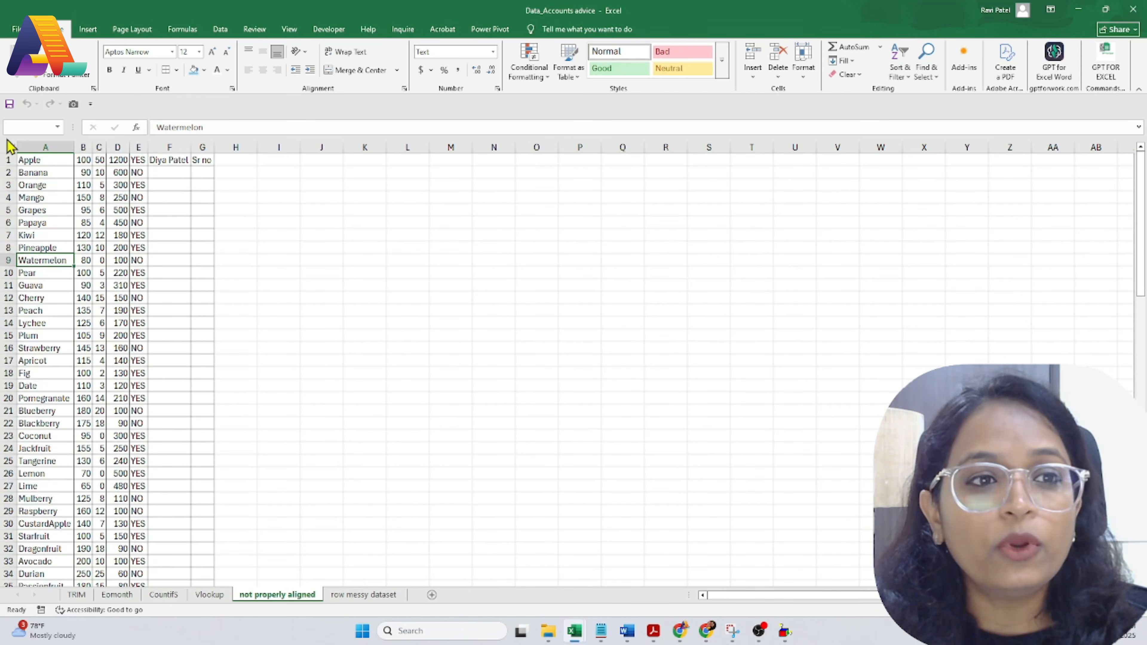
Step: Turn on AutoFilter for row 1, toggling it off and back on
click(5, 159)
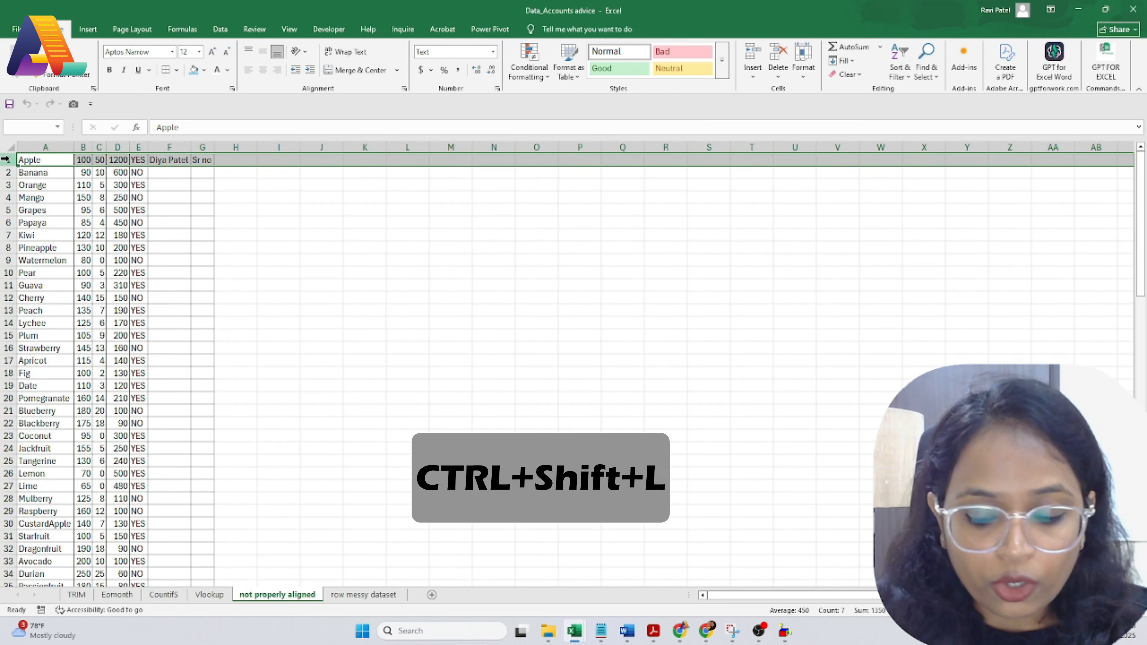
key(ctrl+shift+l)
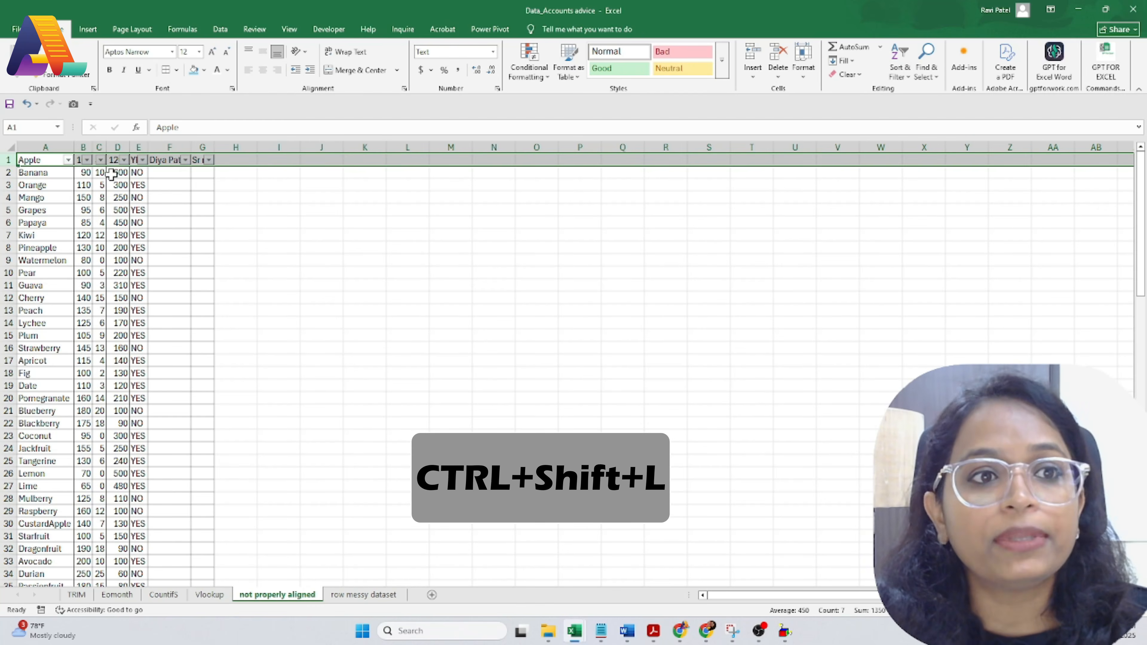
click(80, 210)
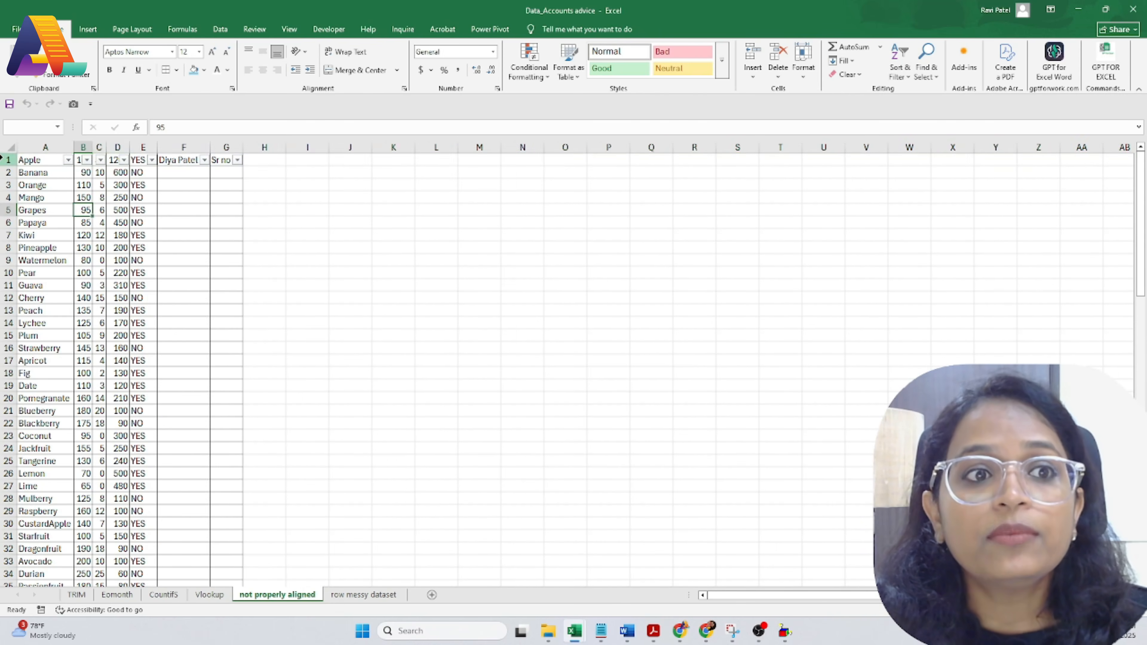
click(4, 159)
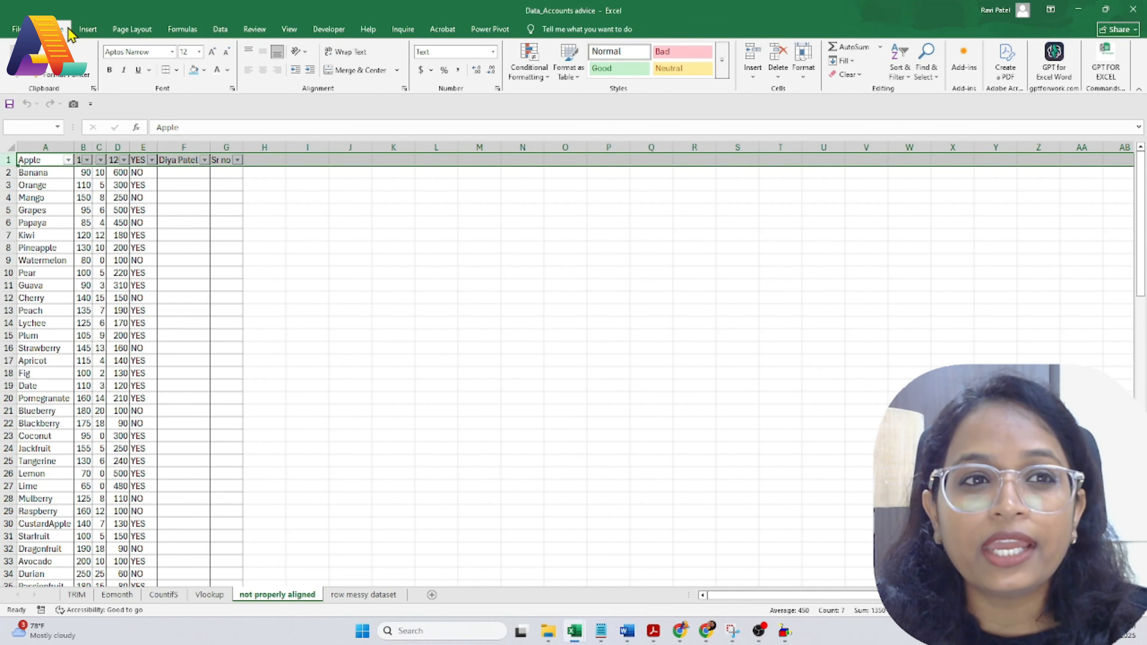
click(900, 72)
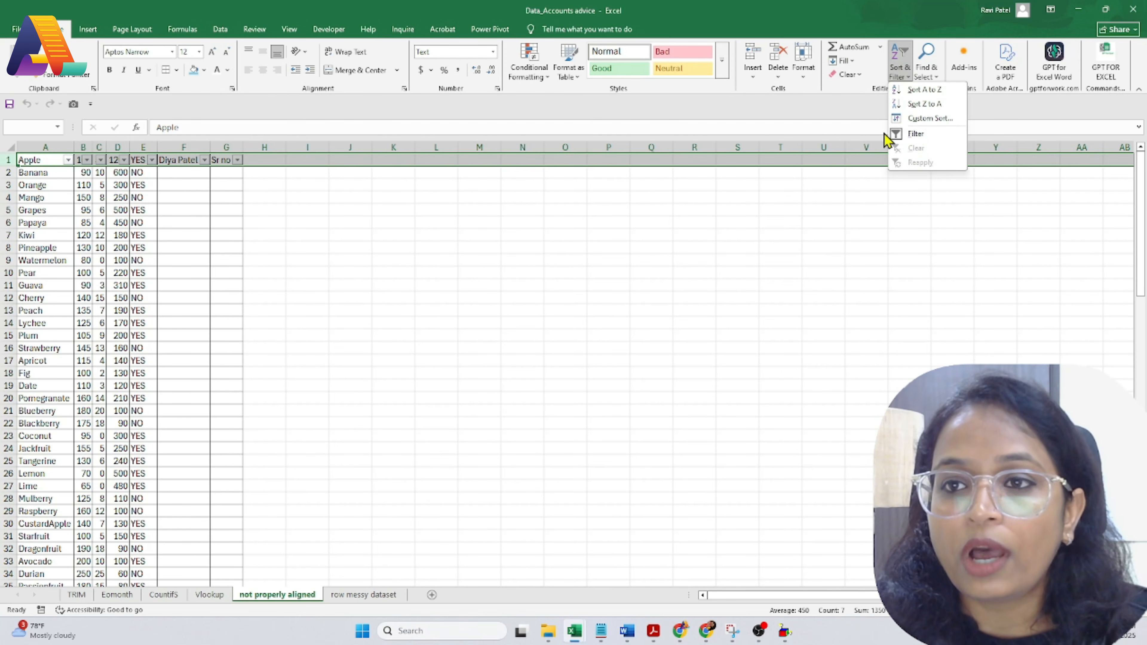
click(596, 313)
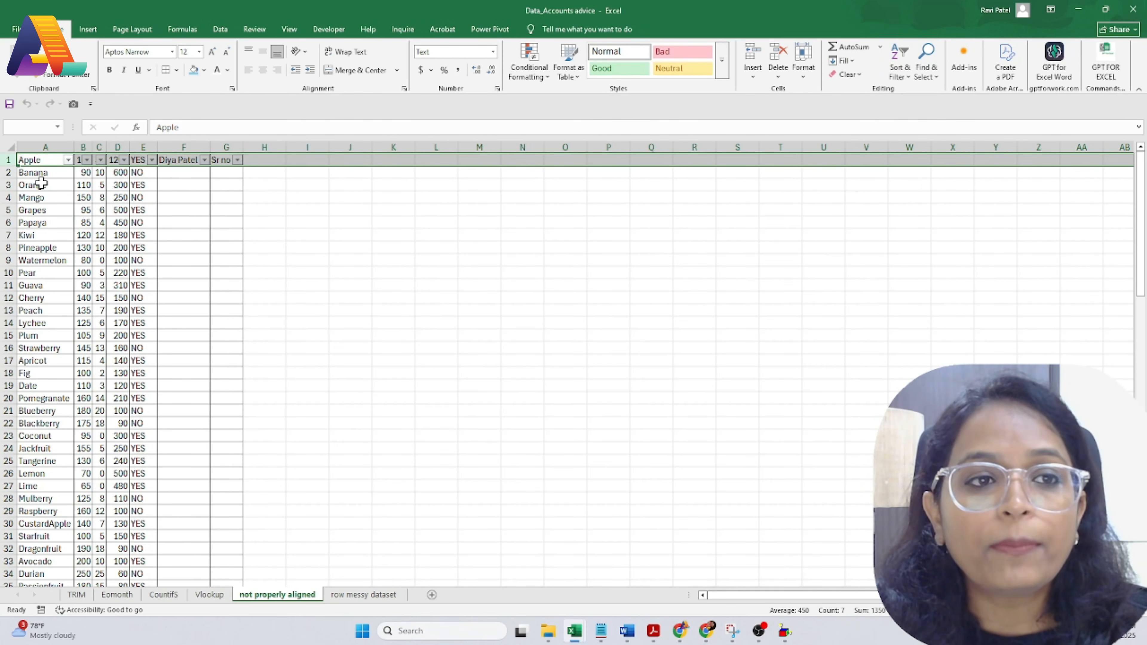
click(79, 195)
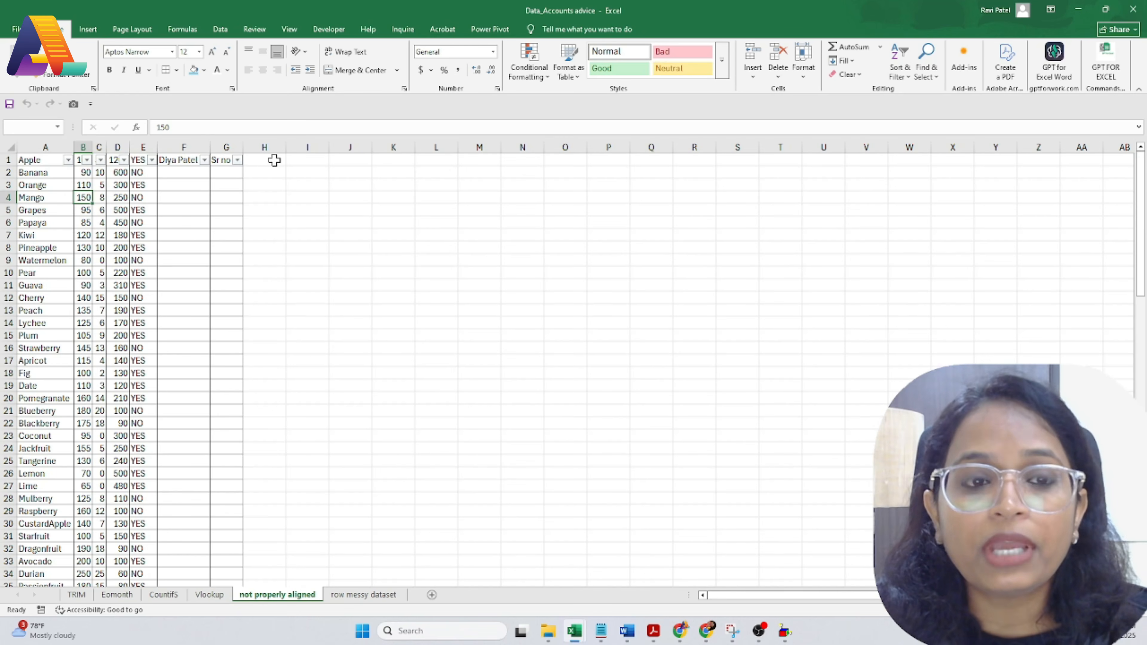
click(2, 156)
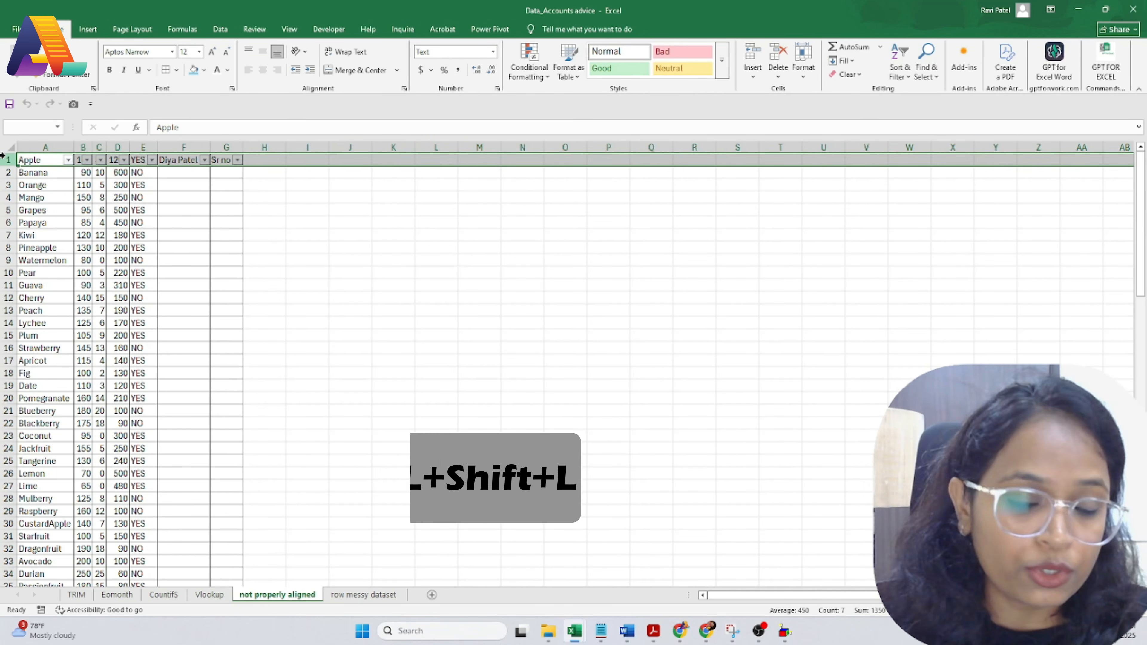
key(ctrl+shift+l)
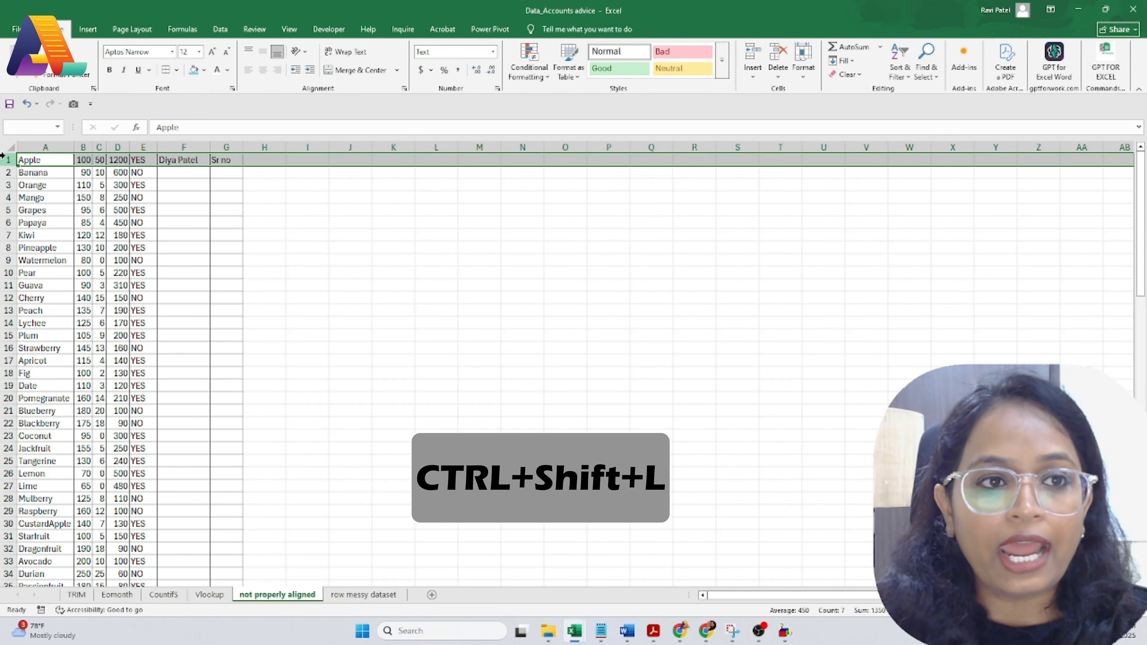
key(ctrl+shift+l)
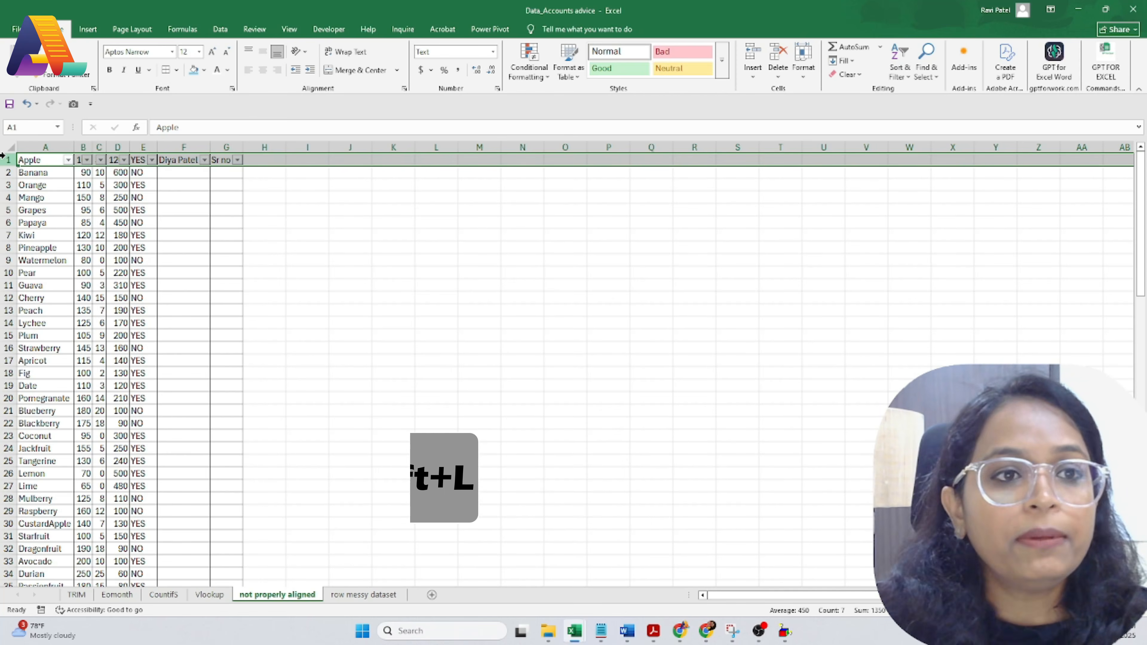
click(132, 211)
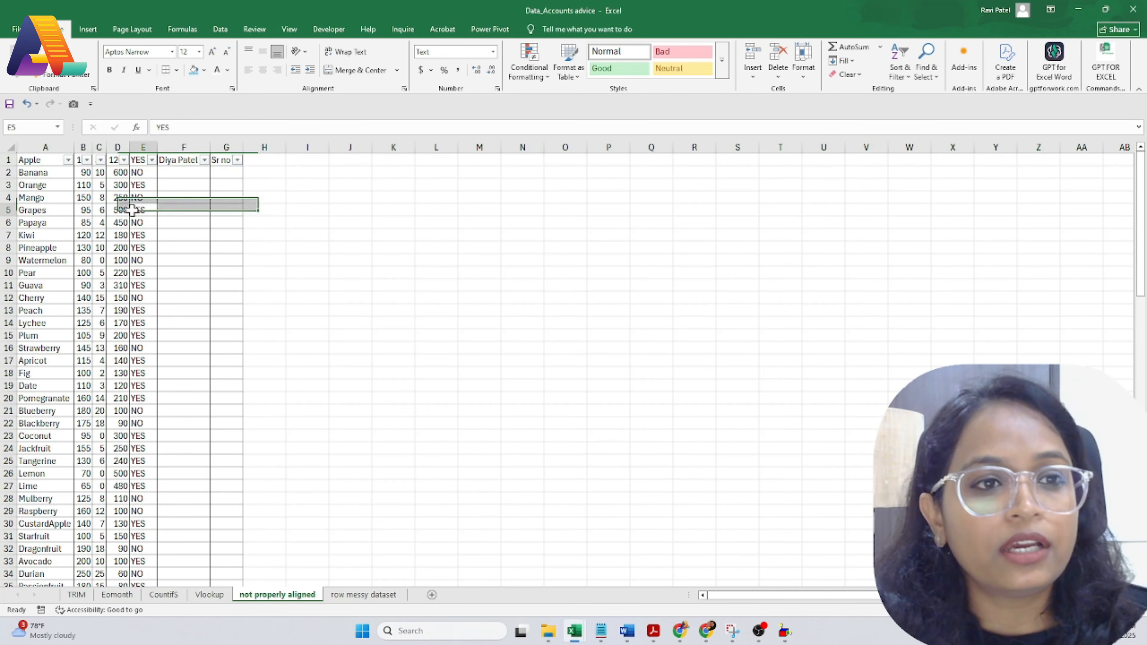
Step: In column A's filter list, uncheck all fruits and search for 'app'
click(68, 160)
scroll(142, 361, down, 5)
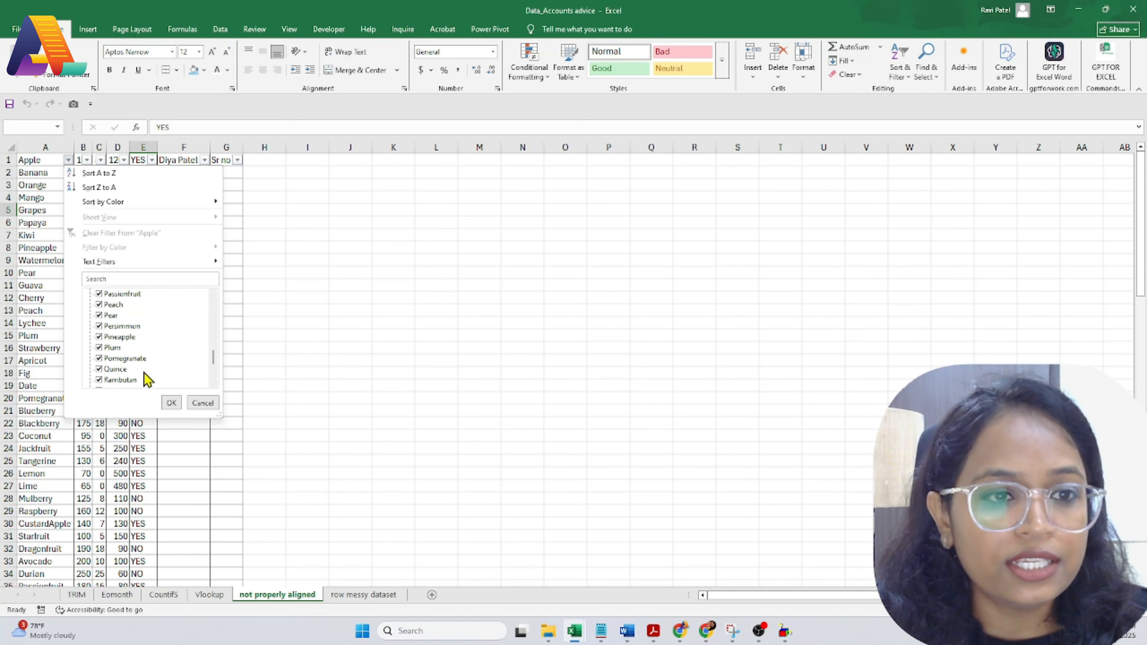
scroll(144, 375, up, 5)
click(102, 295)
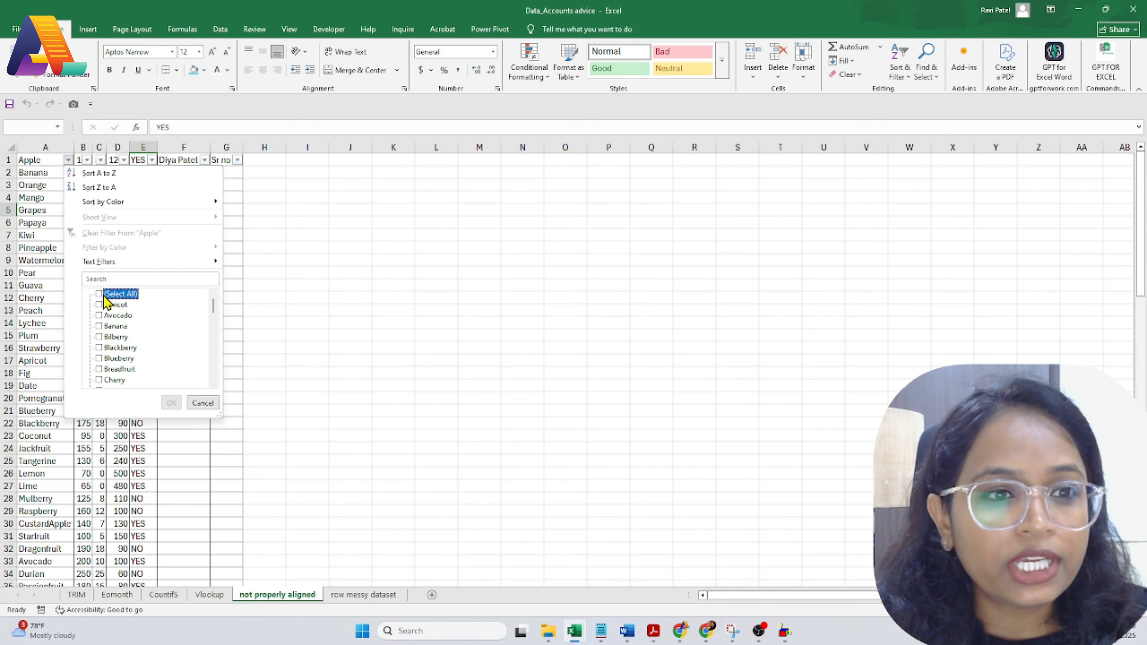
click(151, 278)
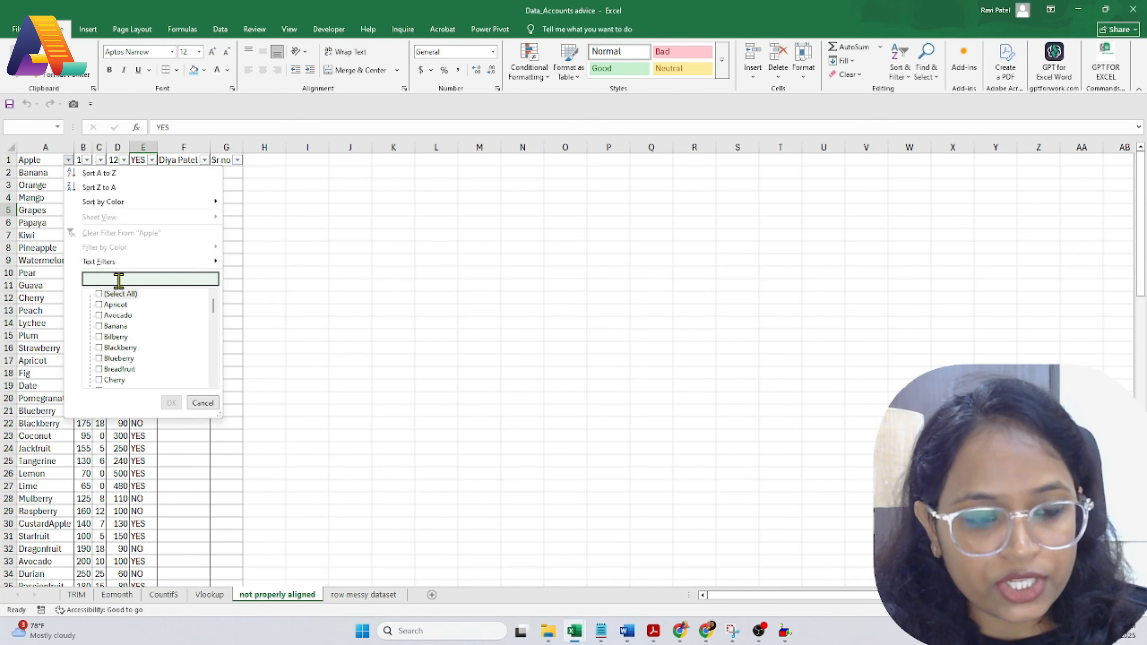
text(app)
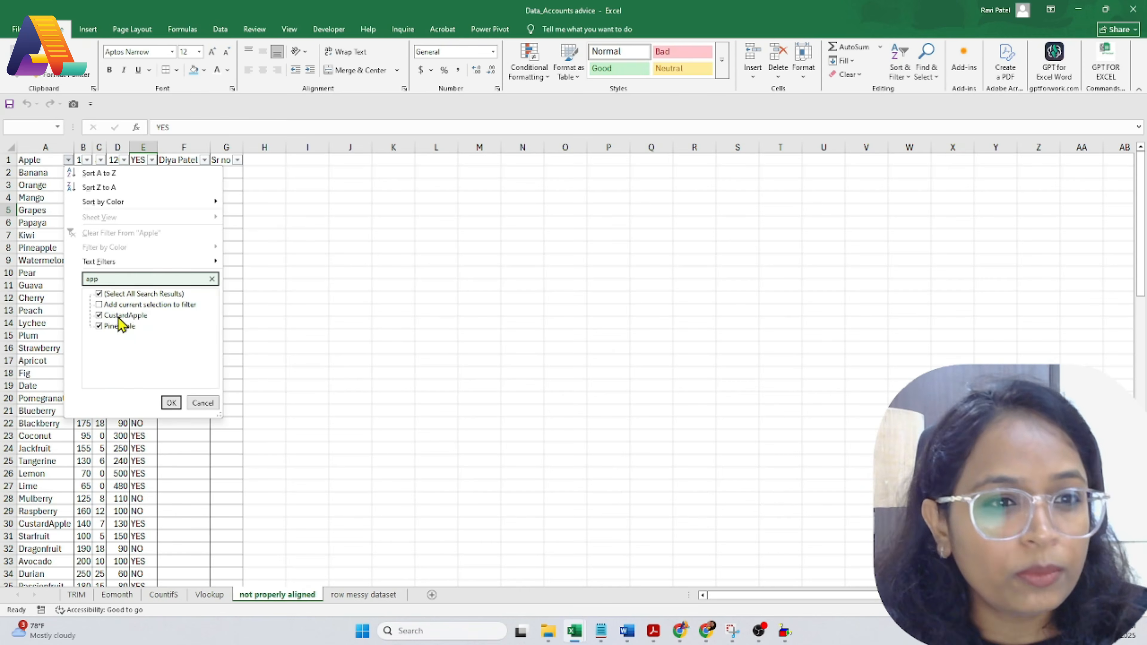
Step: Insert a new row 1 with headings Fruits in A1 and Price in B1
right_click(8, 160)
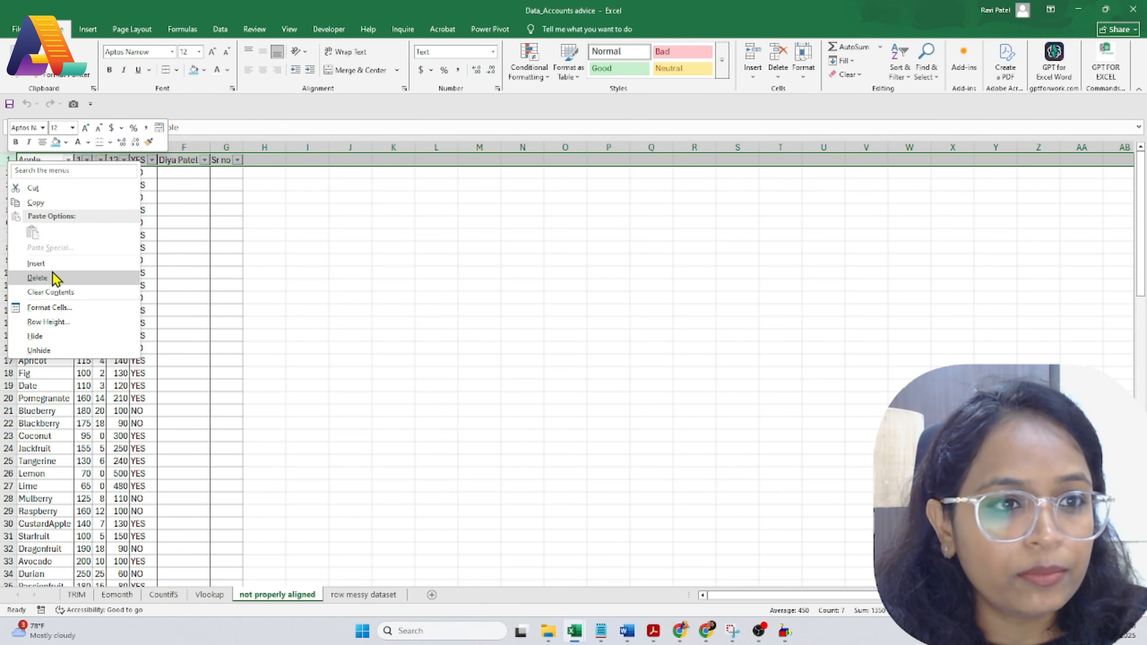
click(53, 276)
click(33, 156)
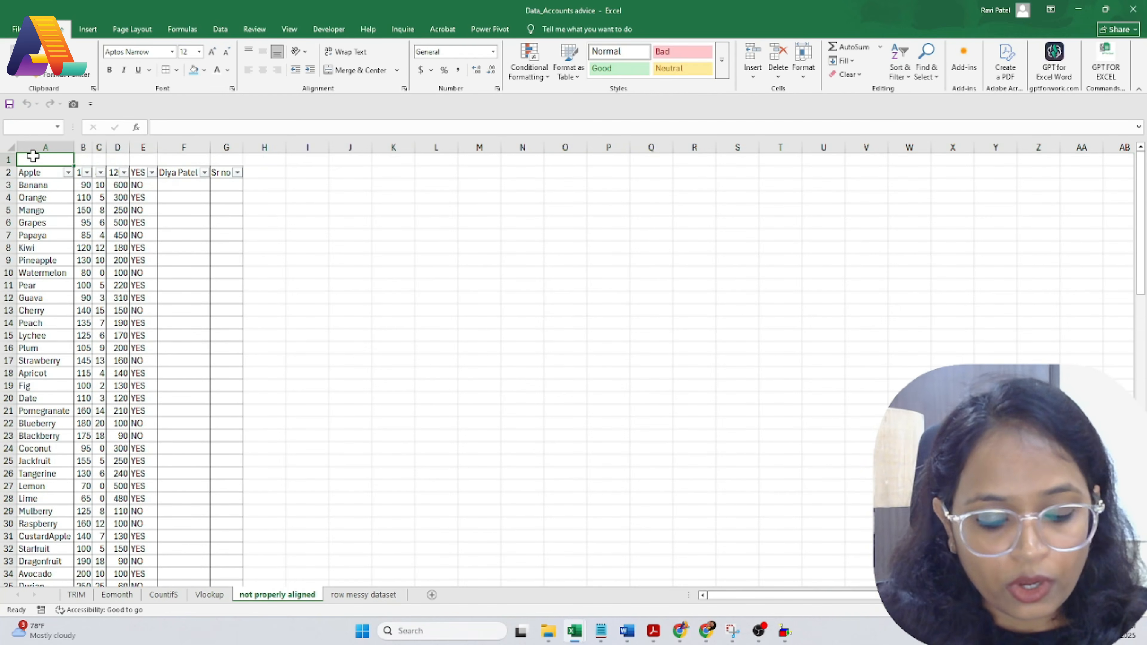
text(Fruits)
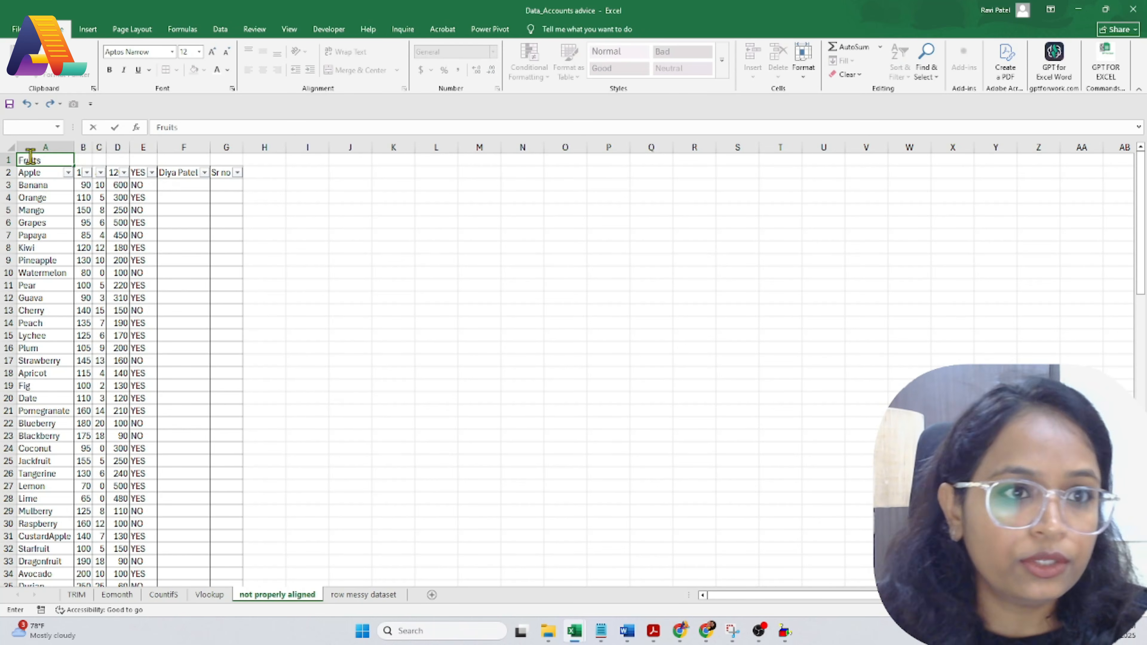
key(Tab)
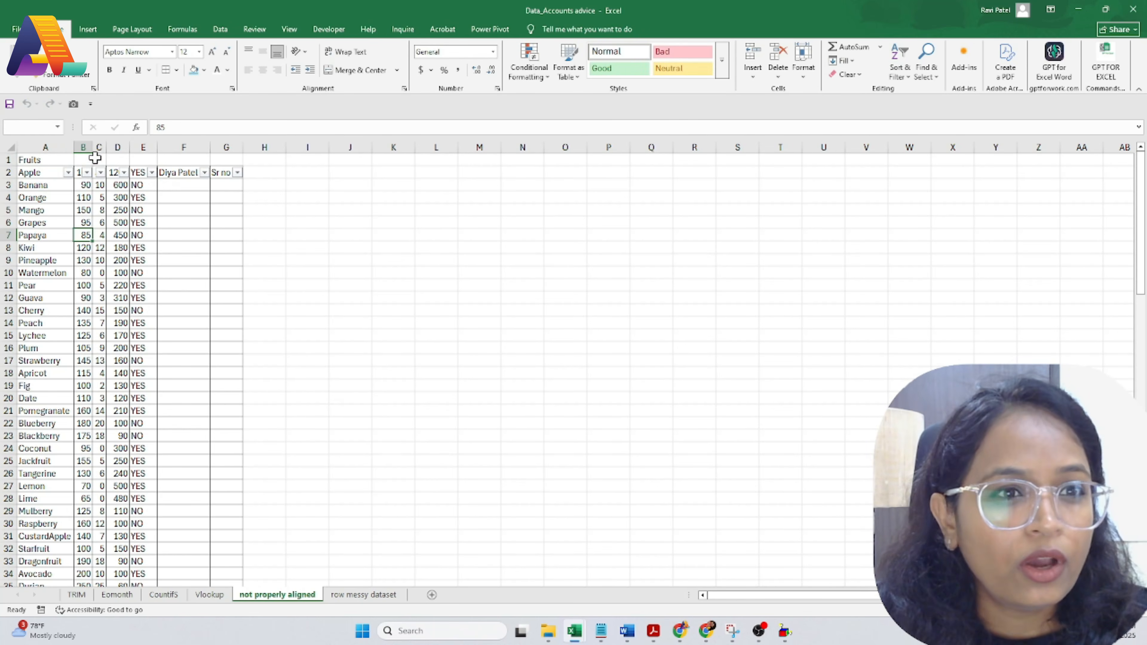
text(Price)
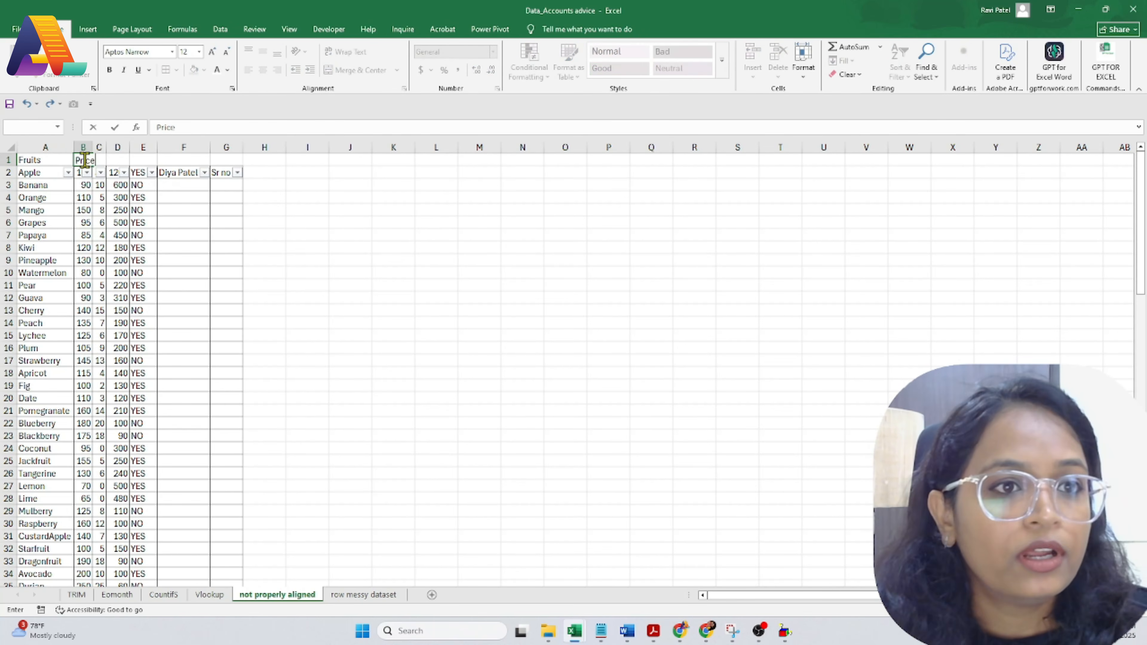
click(80, 237)
Step: Remove the AutoFilter from the old header row 2 and reselect row 1
click(4, 160)
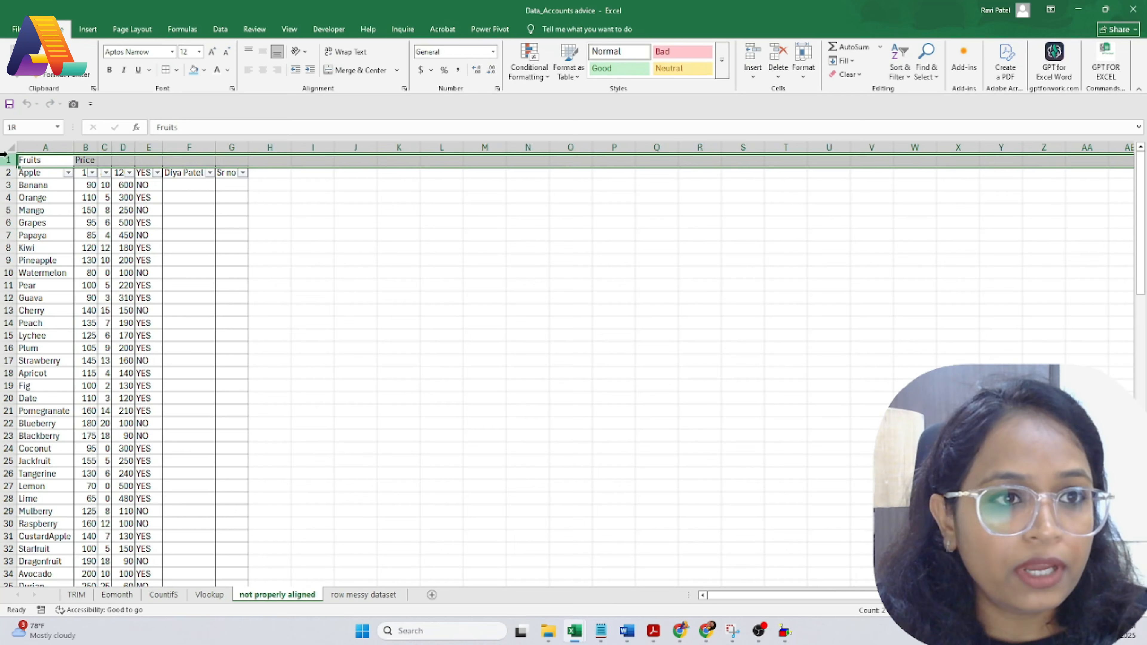
click(2, 173)
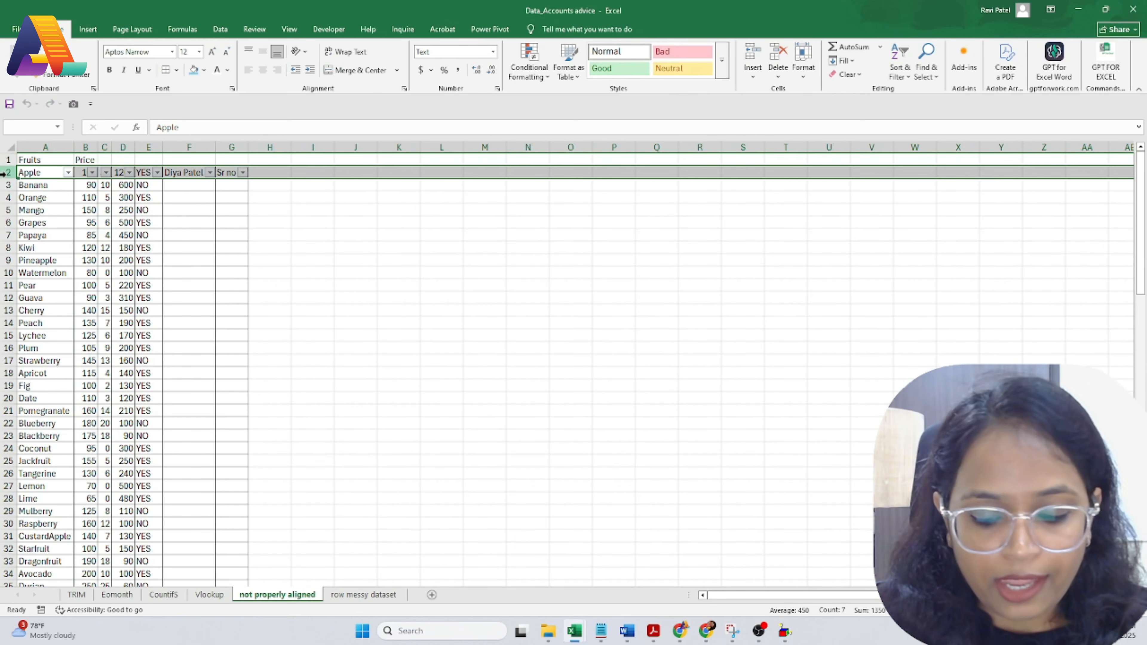
key(ctrl+shift+l)
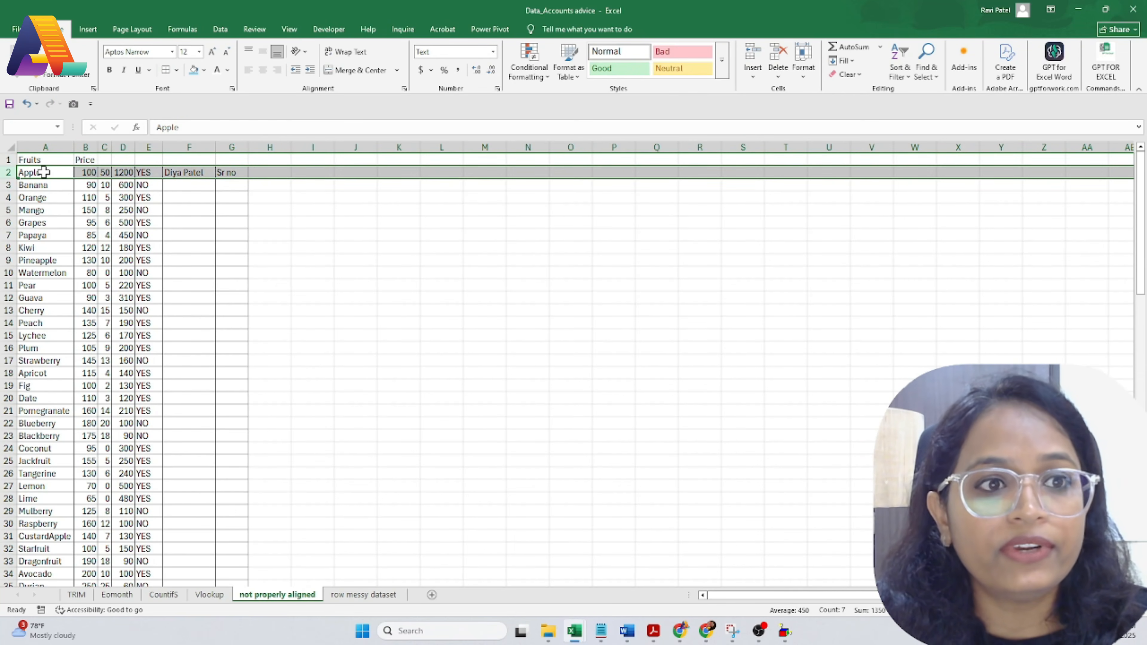
click(4, 160)
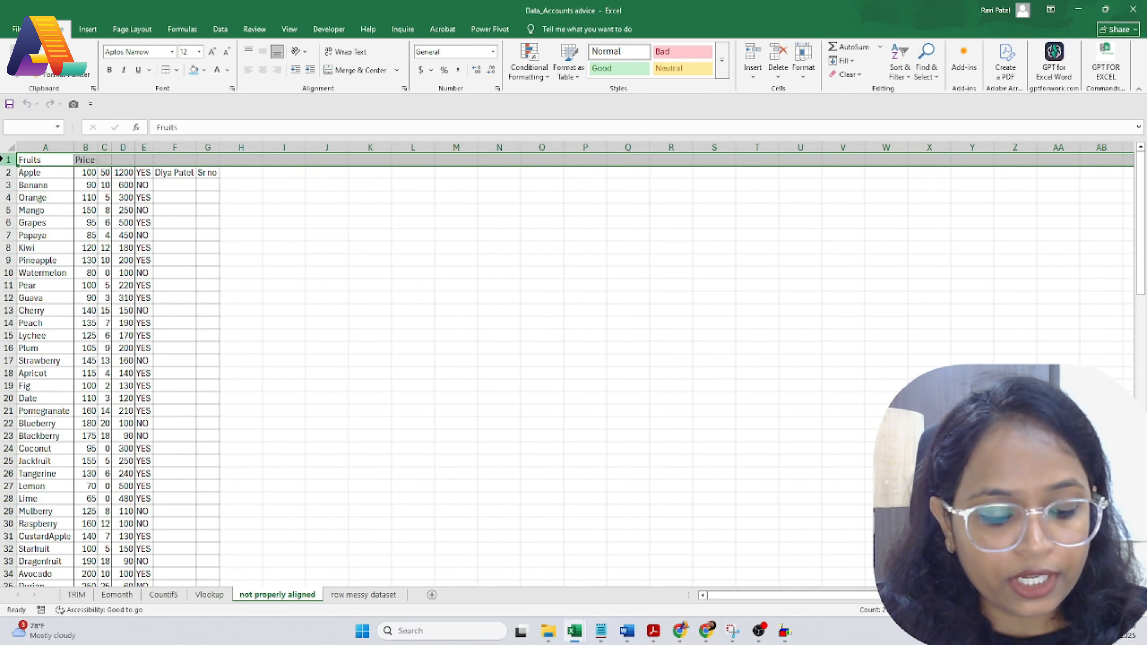
Step: Enable AutoFilter on row 1 and filter the Fruits column to Apple and Papaya only
key(ctrl+shift+l)
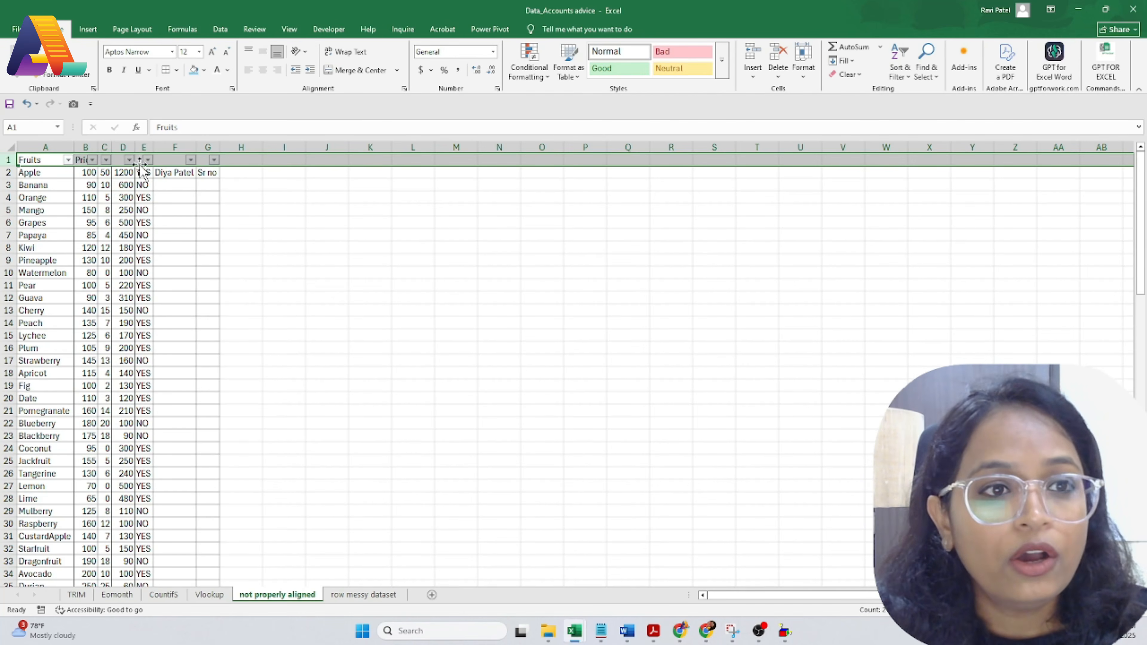
click(68, 159)
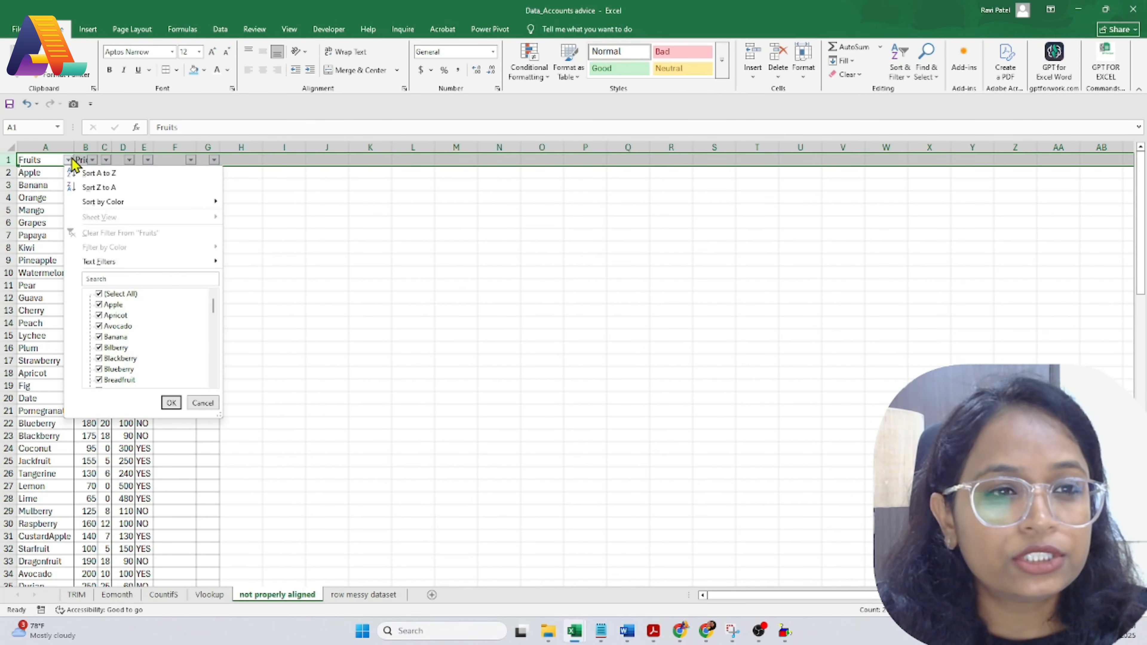
click(120, 293)
click(113, 305)
click(117, 278)
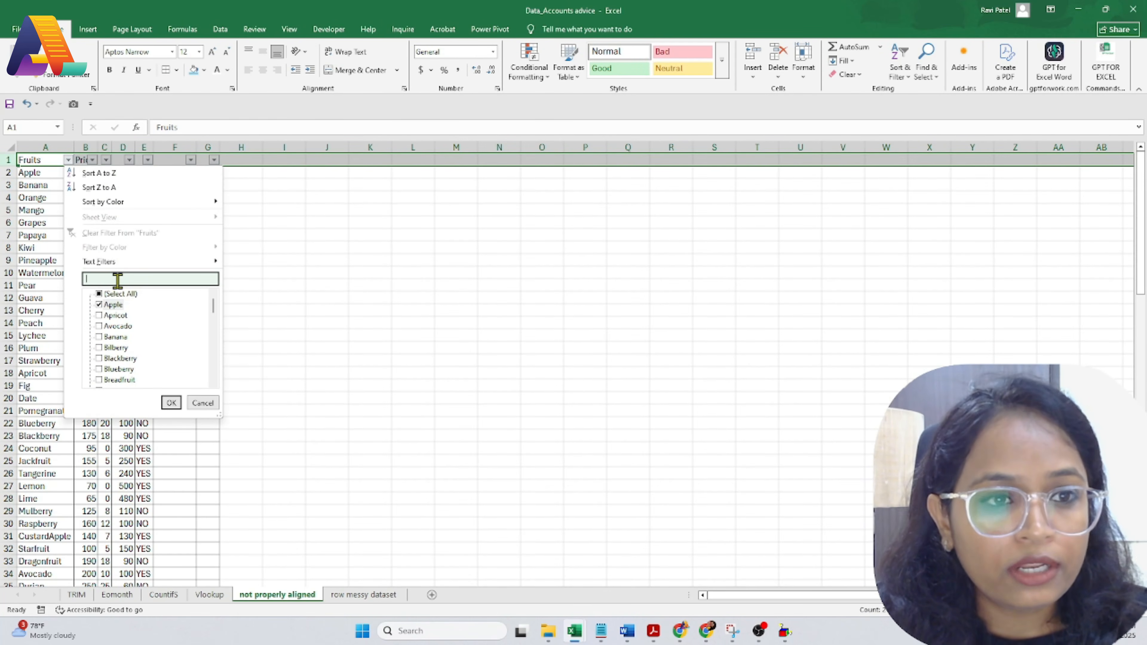
text(pap)
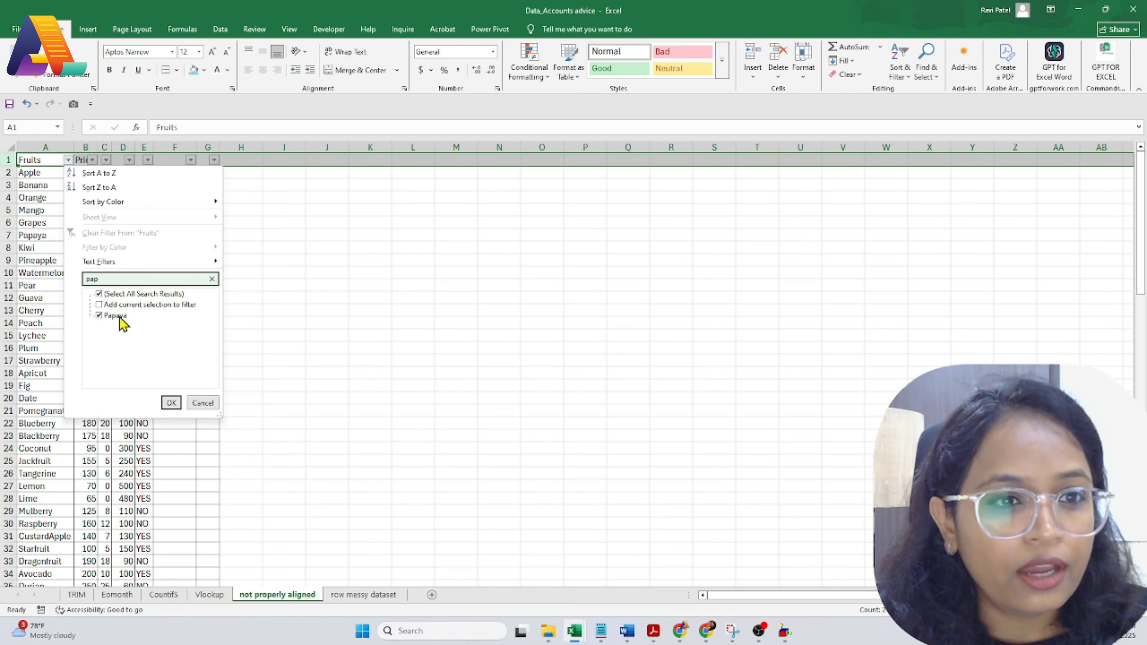
click(170, 403)
click(48, 221)
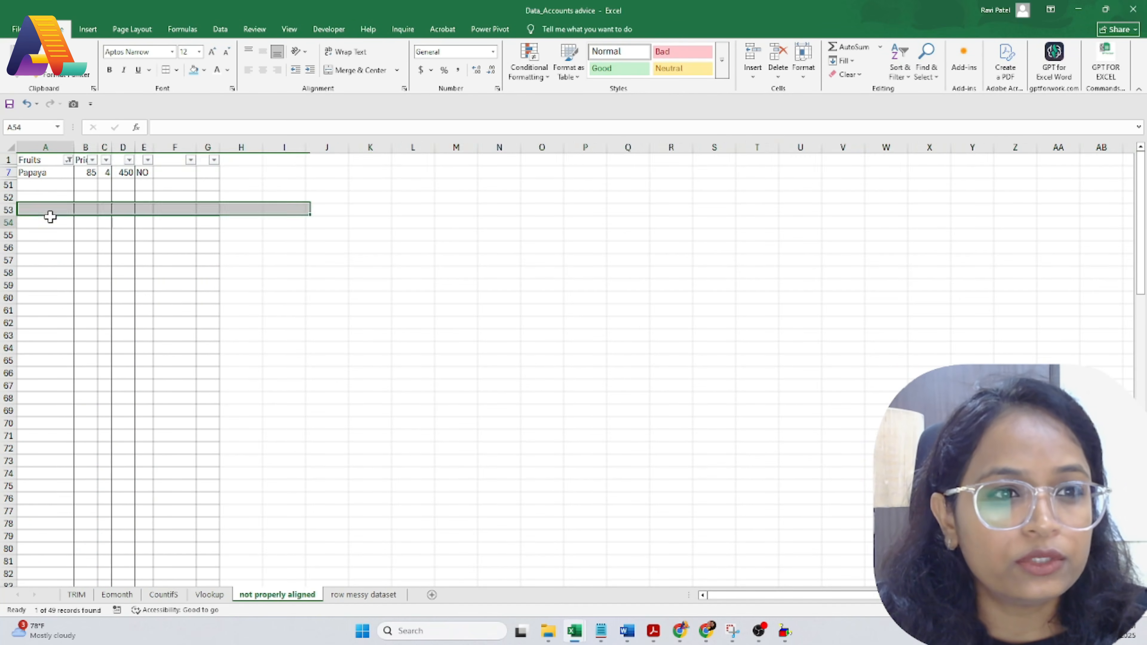
click(68, 160)
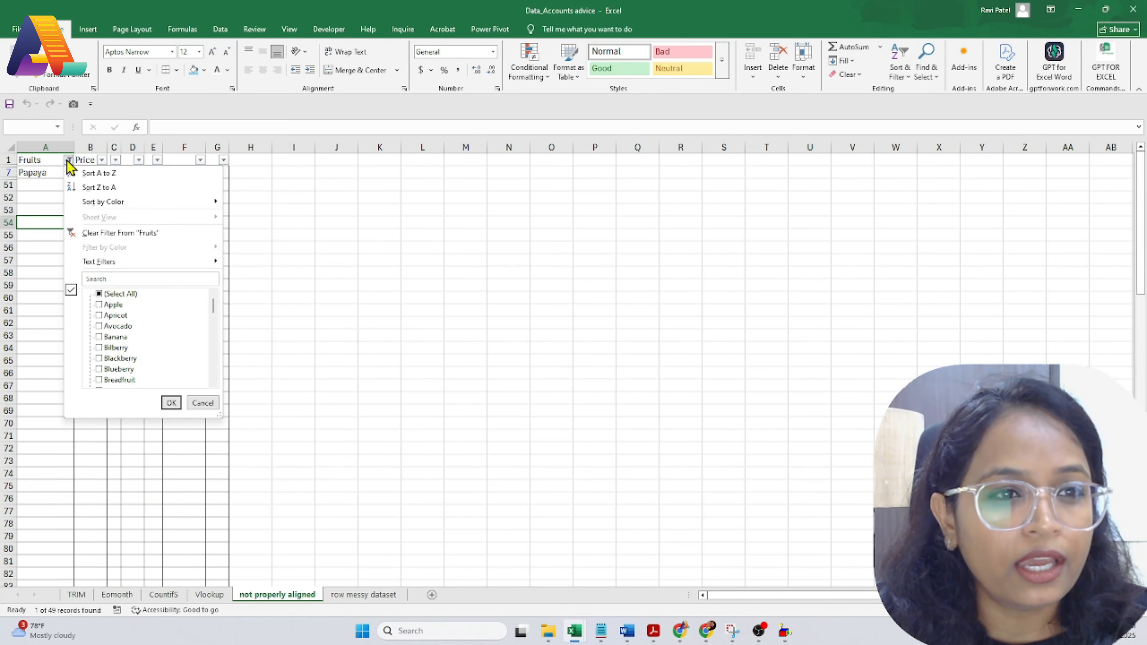
click(110, 305)
click(170, 402)
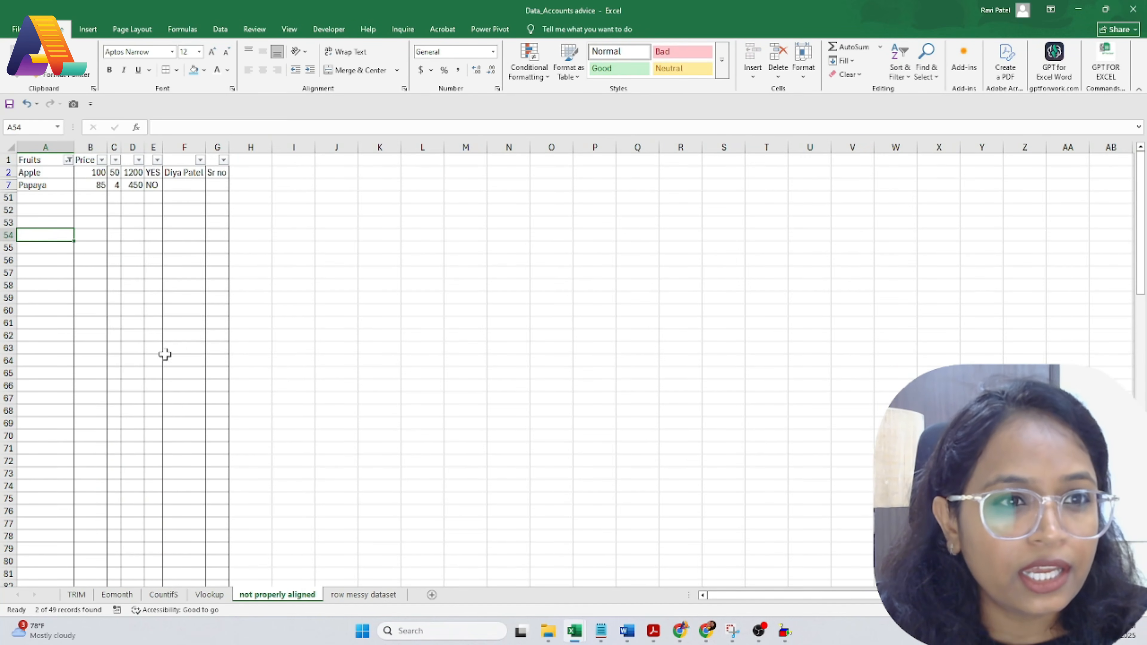
Step: Select the visible Price values 100 and 85, totalling 185
click(37, 185)
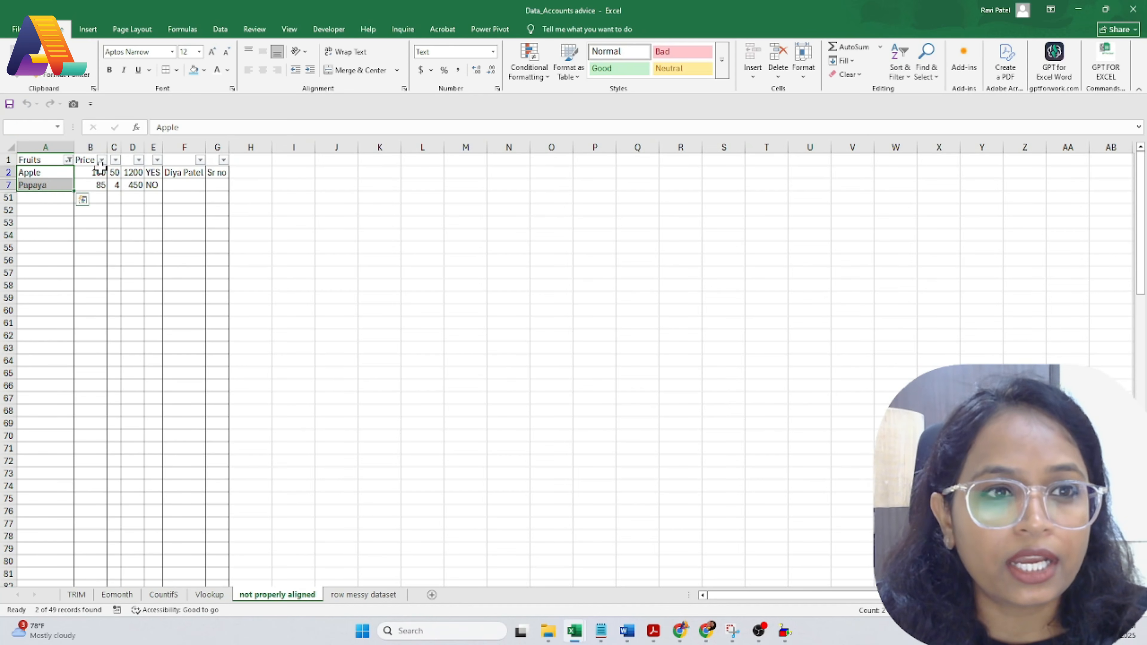
drag(97, 172, 102, 184)
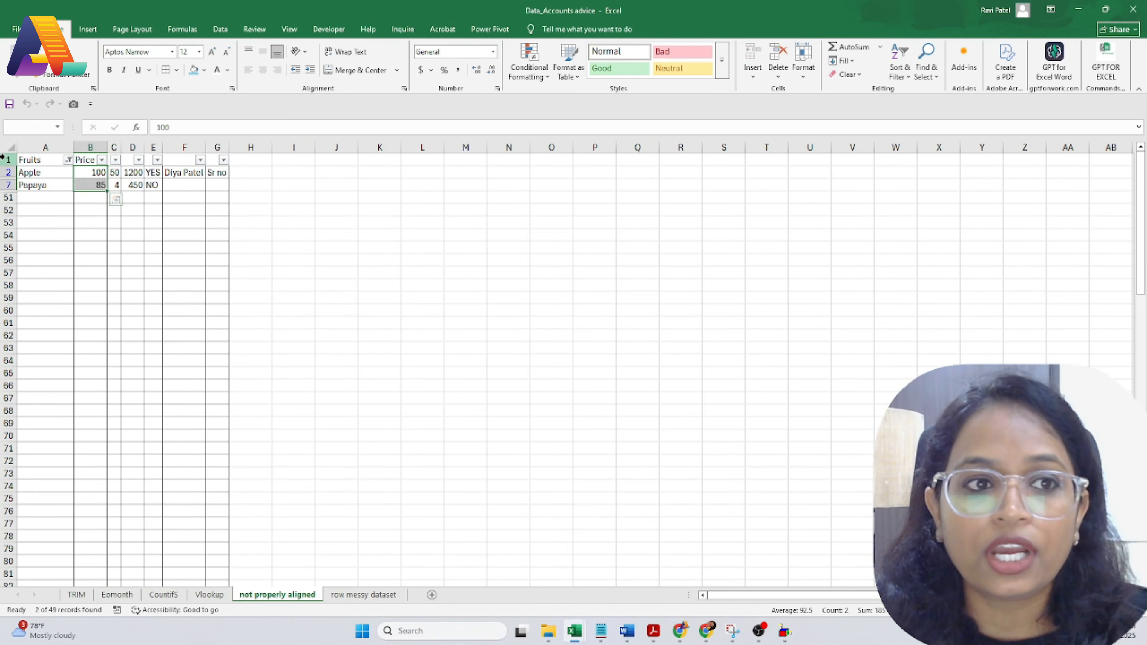
click(10, 147)
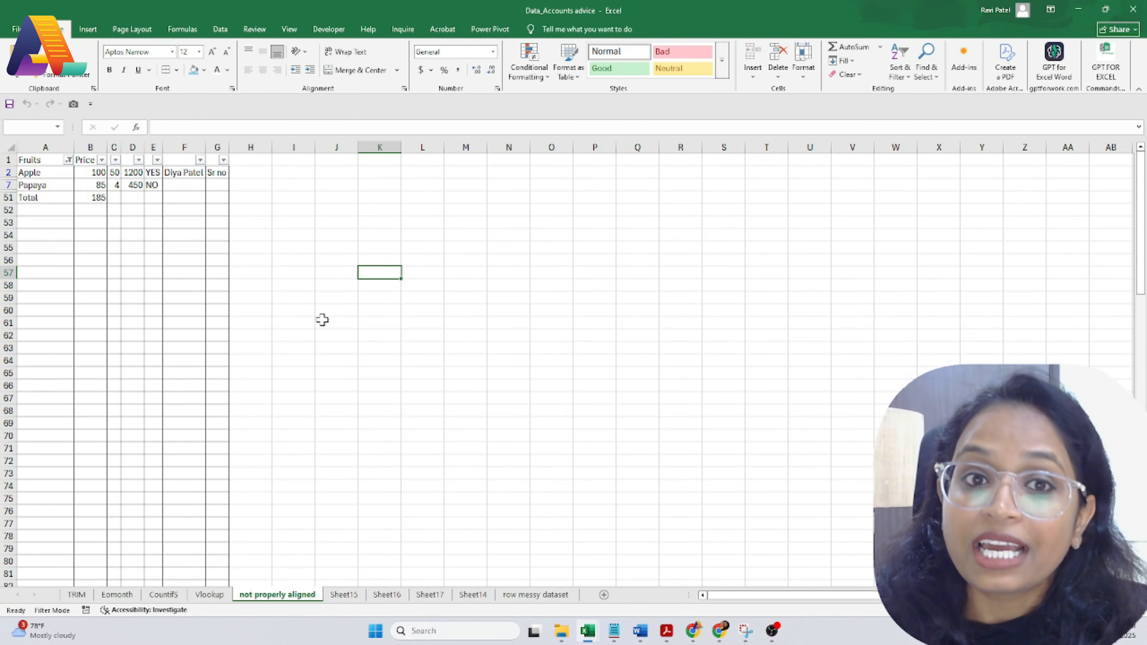
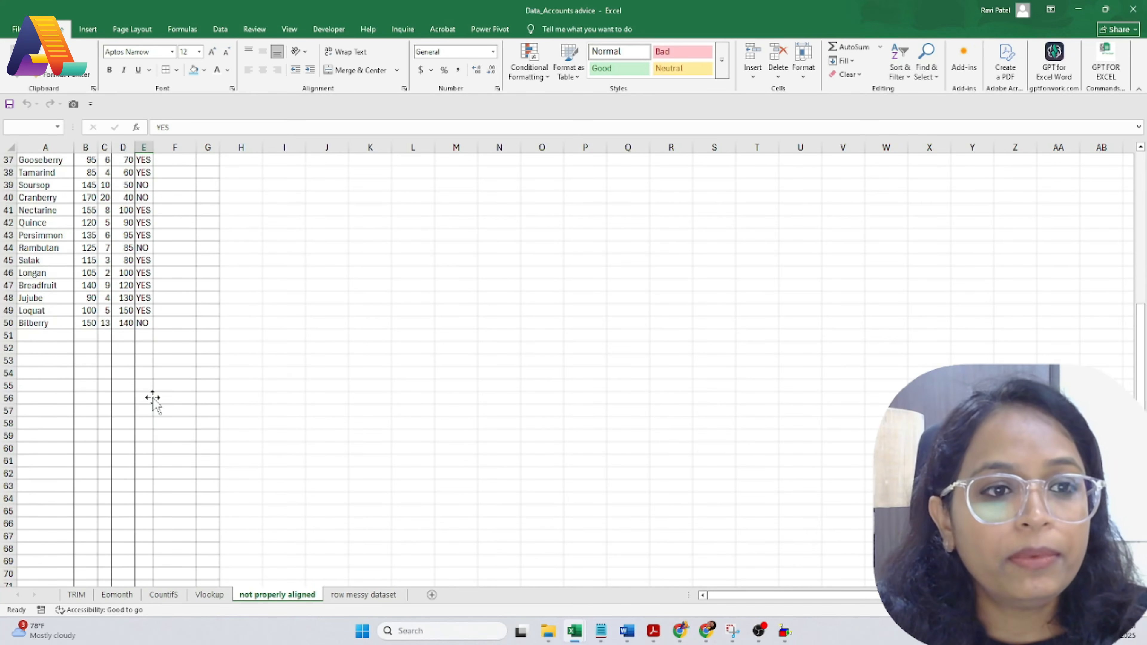
Step: Scroll to the end of the fruit list and select empty cell B51 below the last price
scroll(153, 397, up, 3)
click(87, 446)
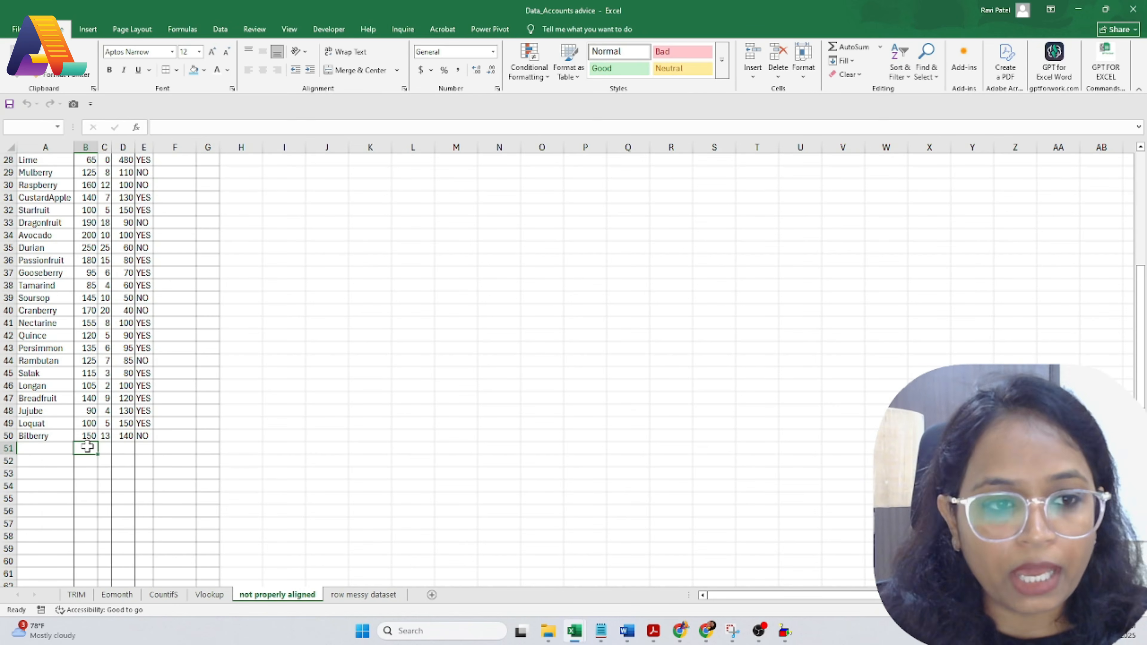
Step: AutoSum the Price values B2:B50 to 6230 and label row 51 'Total'
scroll(87, 446, up, 9)
click(88, 171)
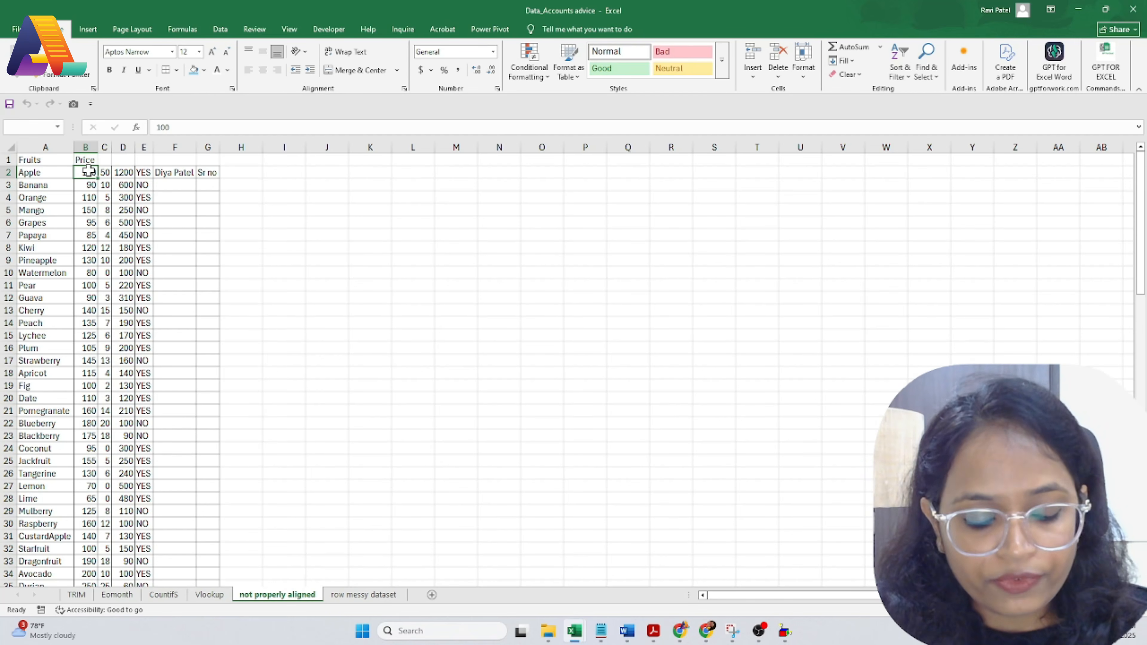
key(ctrl+shift+Down)
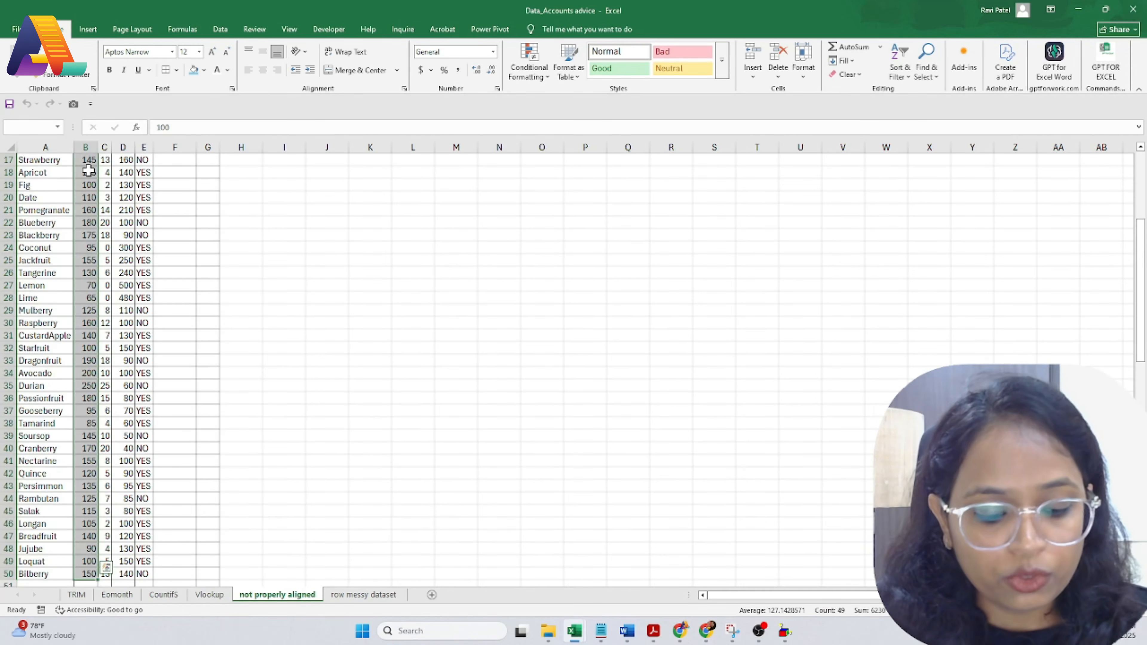
key(alt)
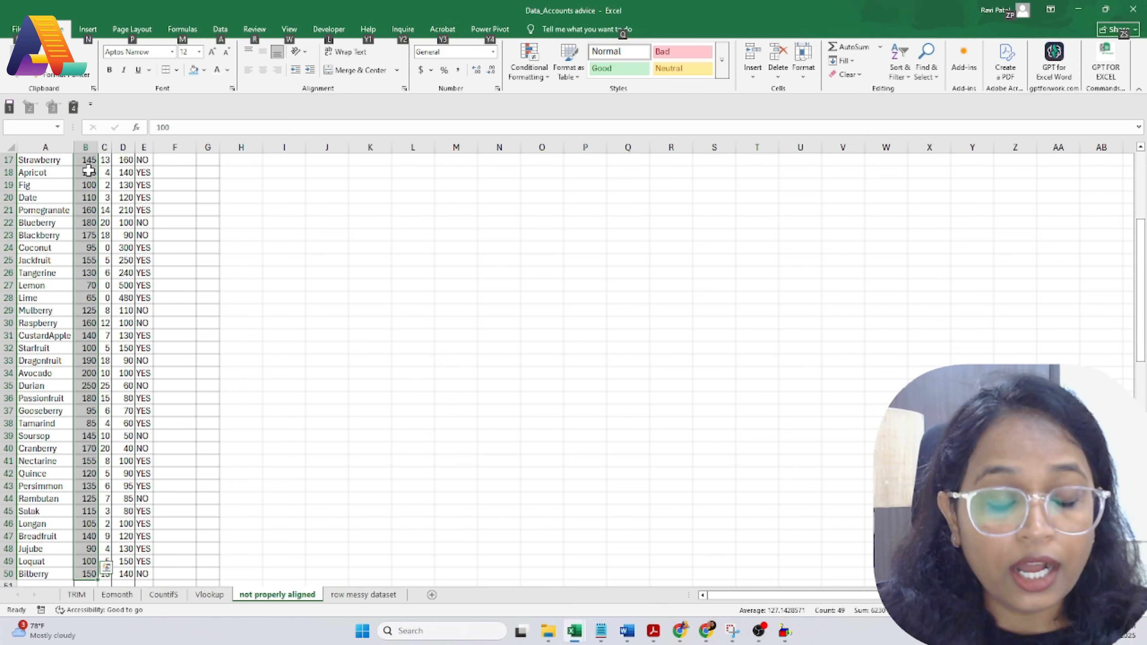
key(alt+equal)
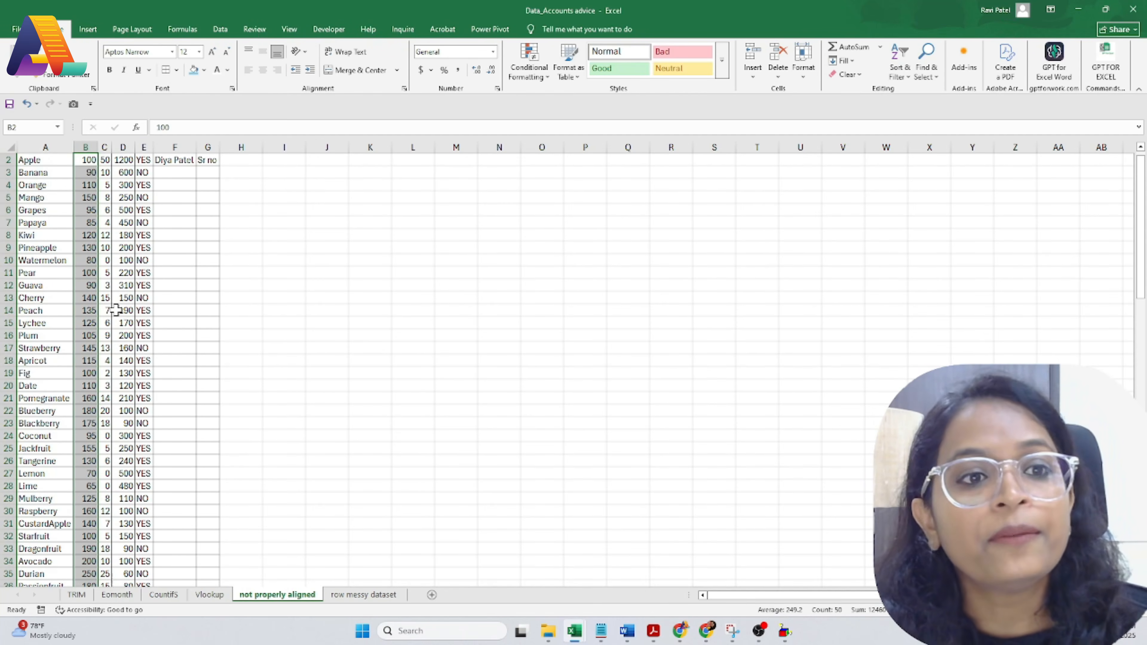
scroll(117, 347, down, 6)
click(74, 548)
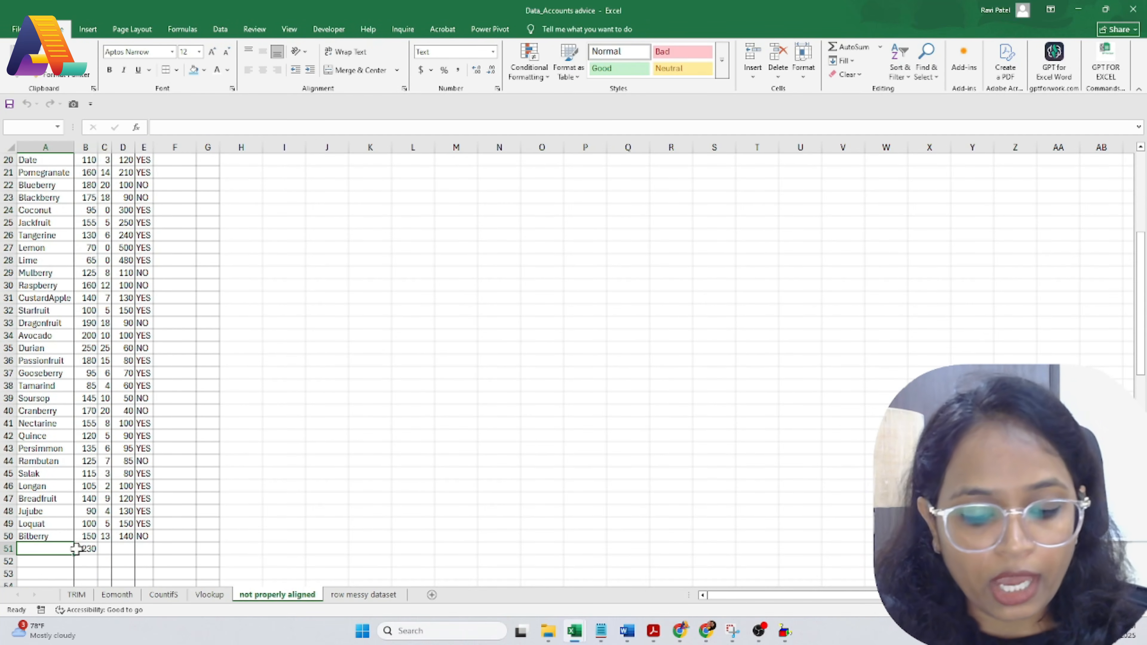
text(Total)
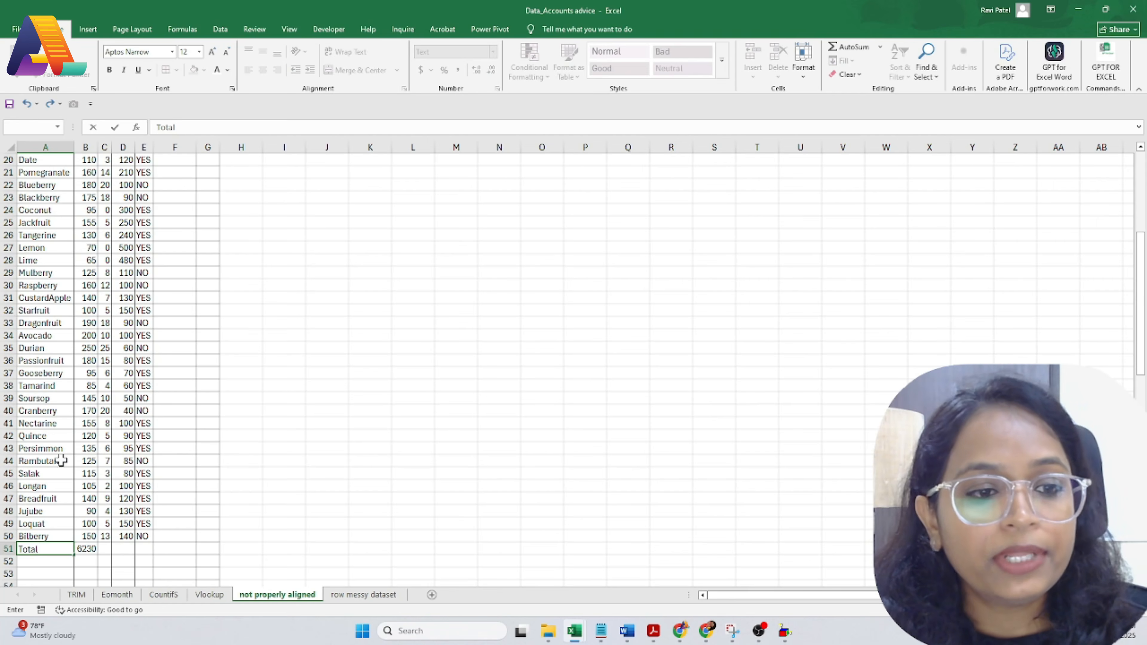
click(61, 461)
Step: Turn on filters for header row 1 with Ctrl+Shift+L
scroll(59, 458, up, 7)
click(4, 161)
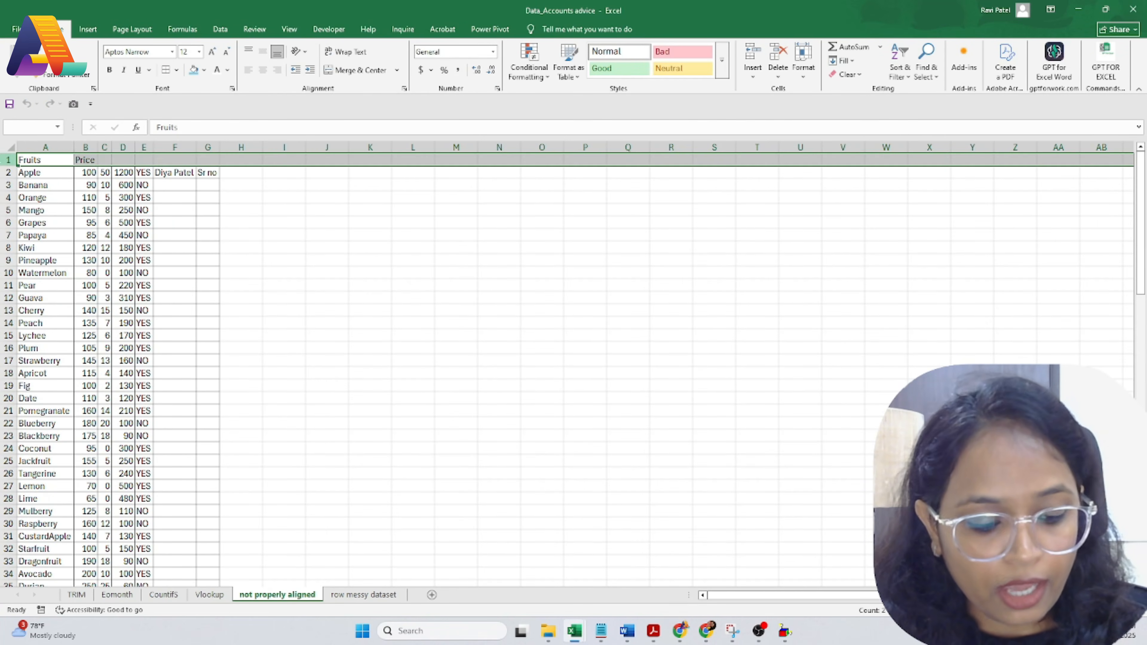
key(ctrl+shift+l)
click(83, 196)
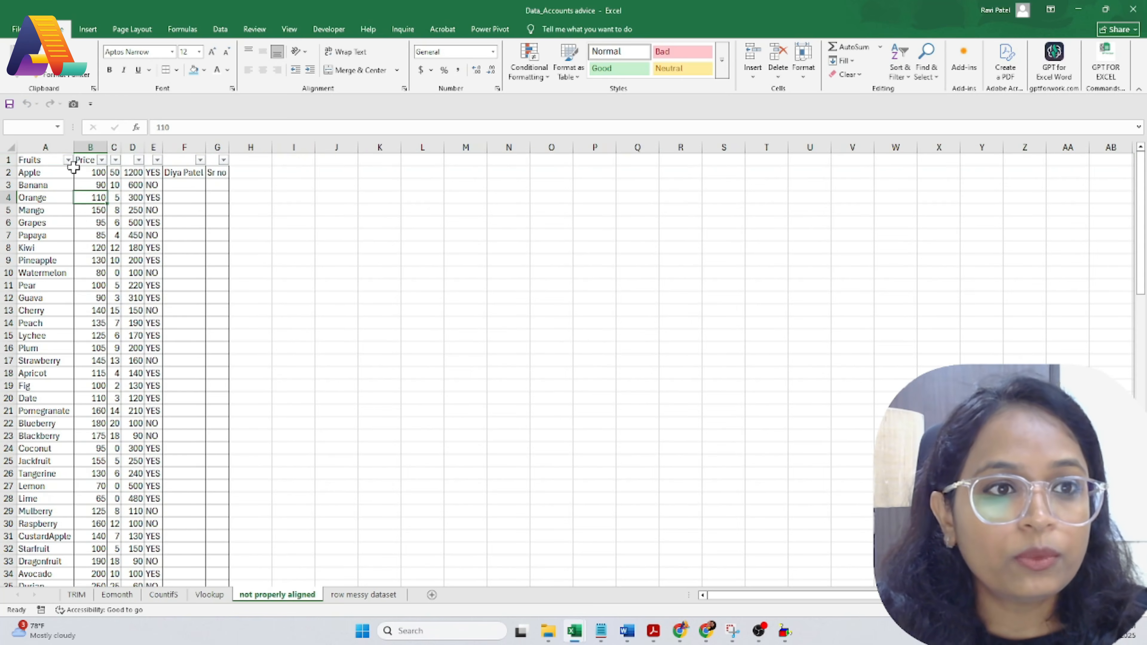
click(68, 160)
click(108, 296)
click(109, 296)
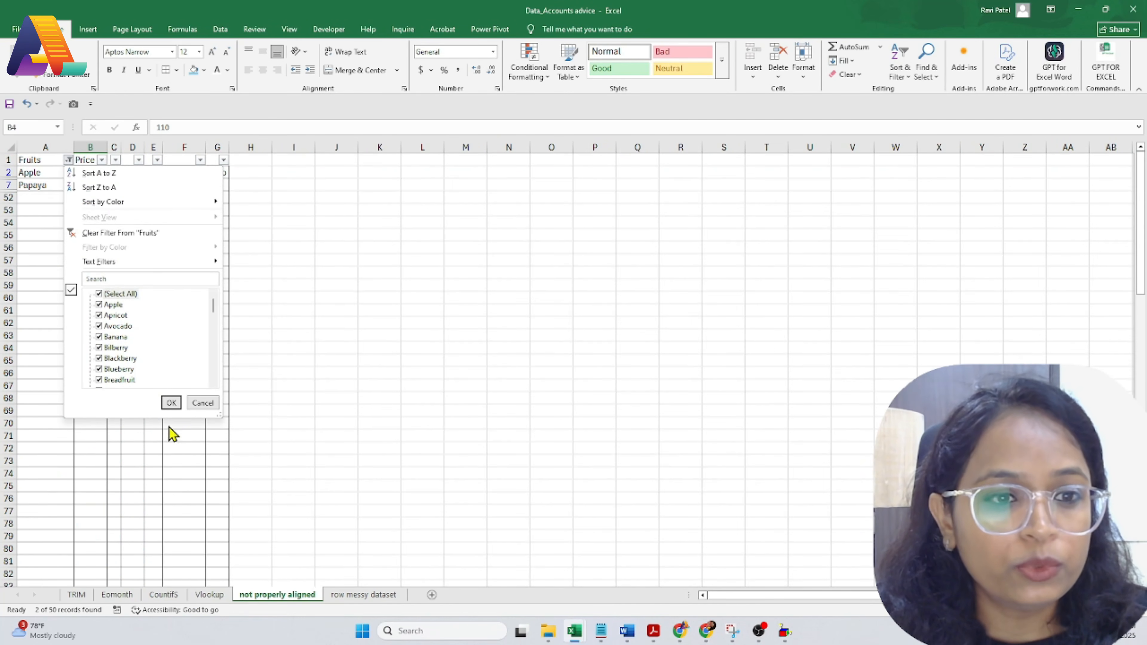
click(168, 401)
click(77, 272)
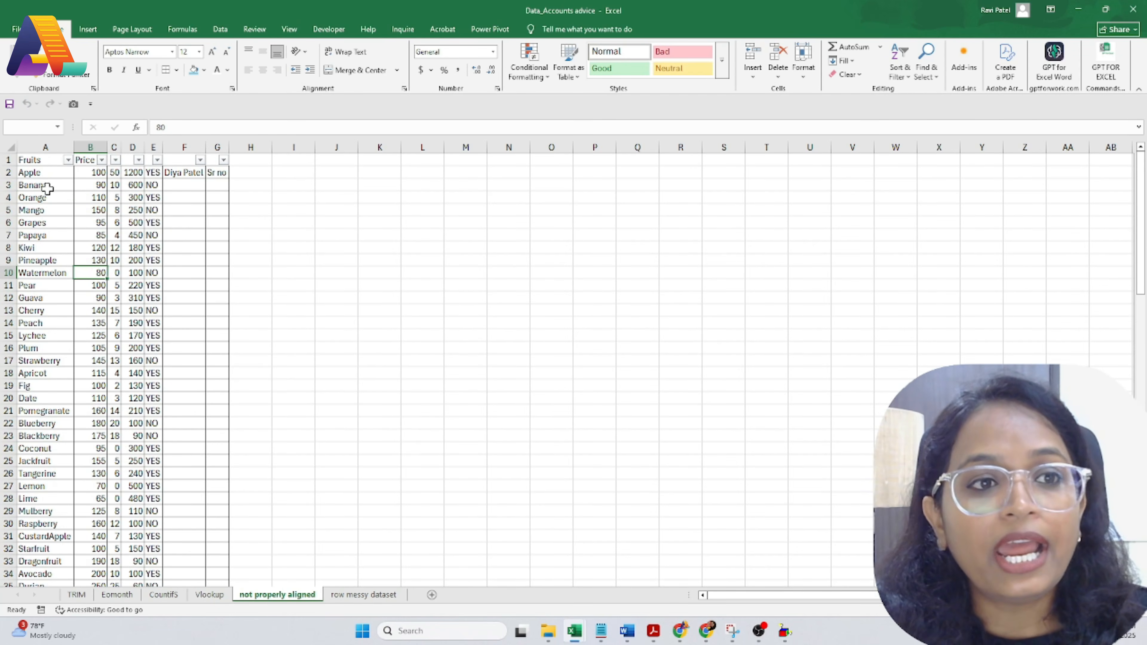
click(68, 160)
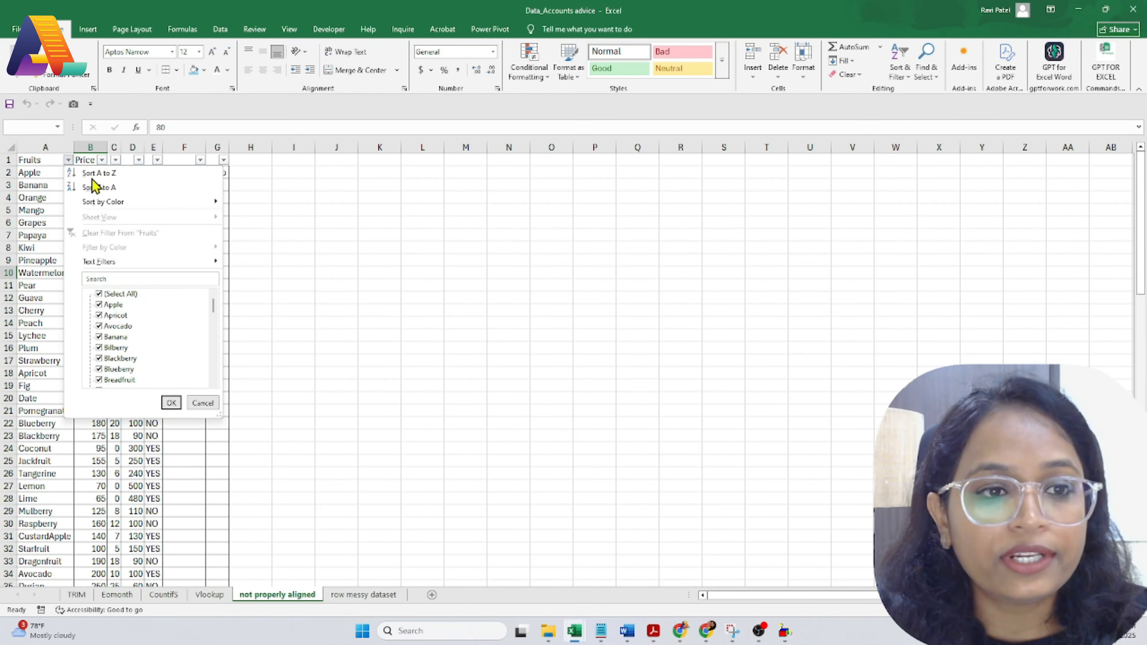
click(112, 295)
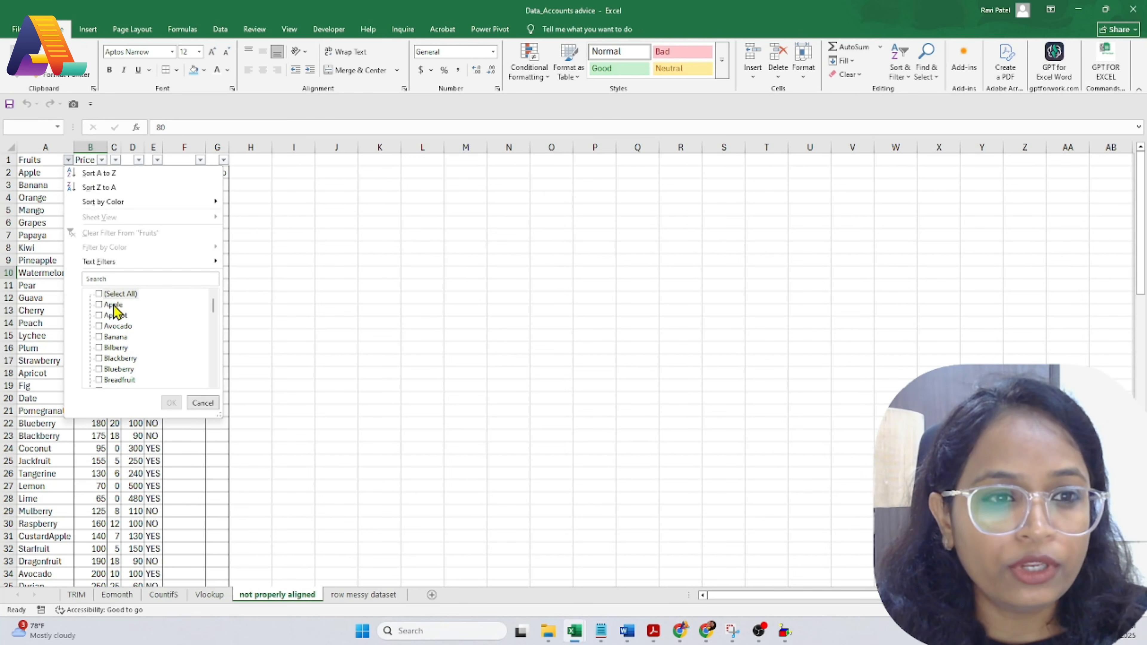
click(113, 306)
click(122, 277)
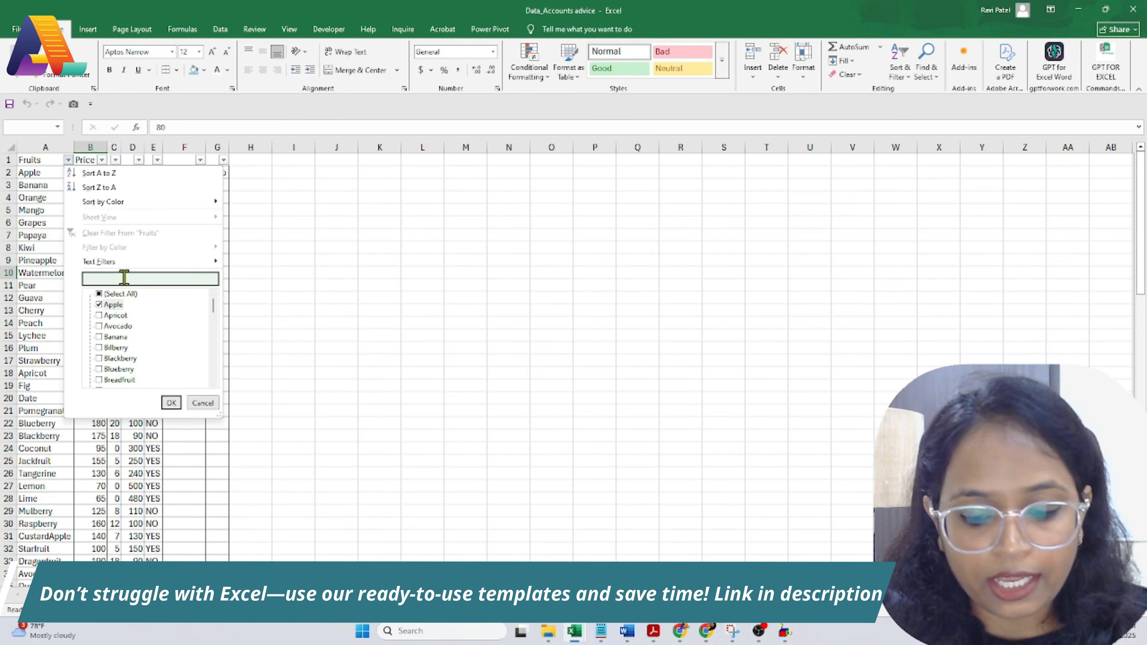
text(pa)
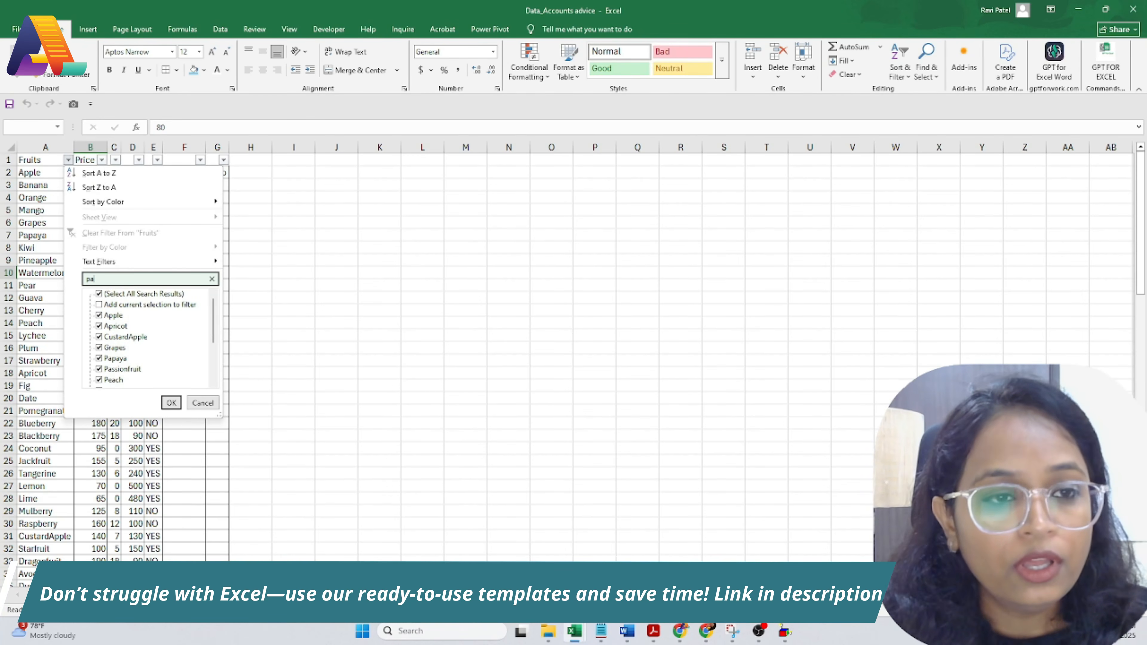
click(171, 402)
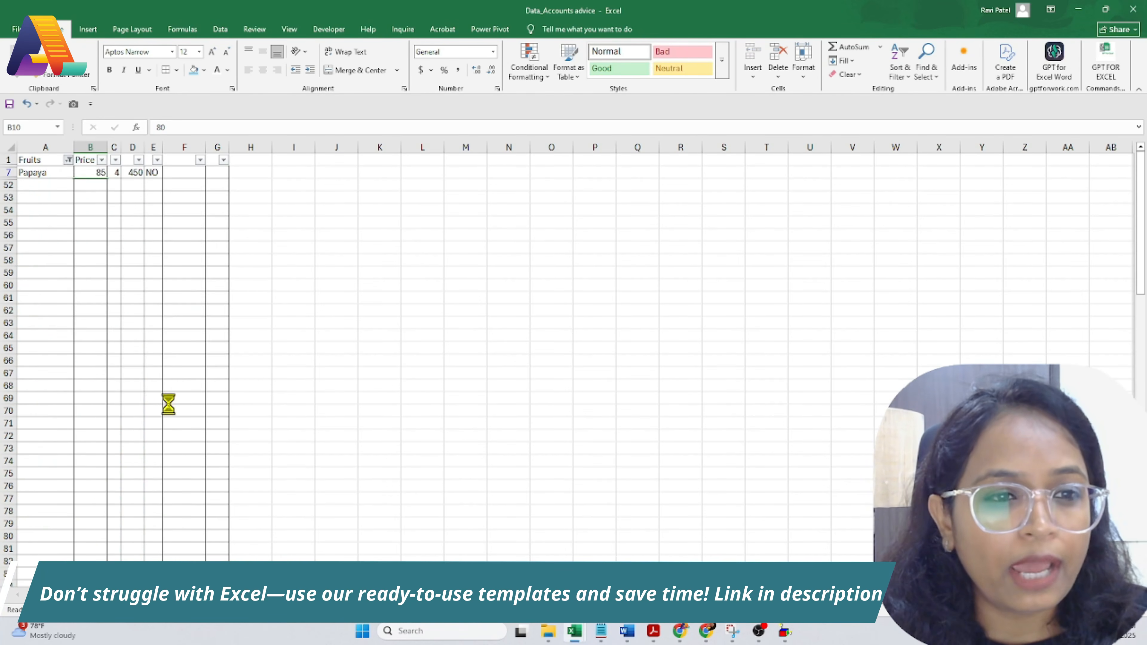
click(129, 233)
scroll(110, 532, down, 5)
scroll(110, 532, up, 5)
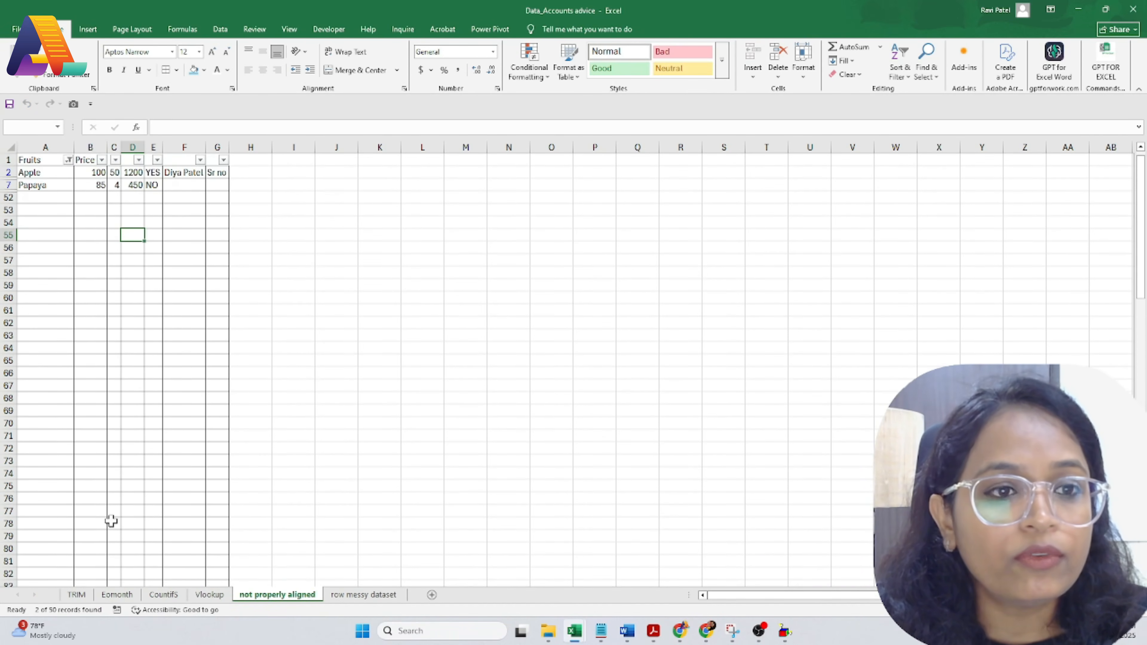
scroll(110, 532, down, 10)
scroll(125, 424, down, 8)
scroll(108, 420, up, 8)
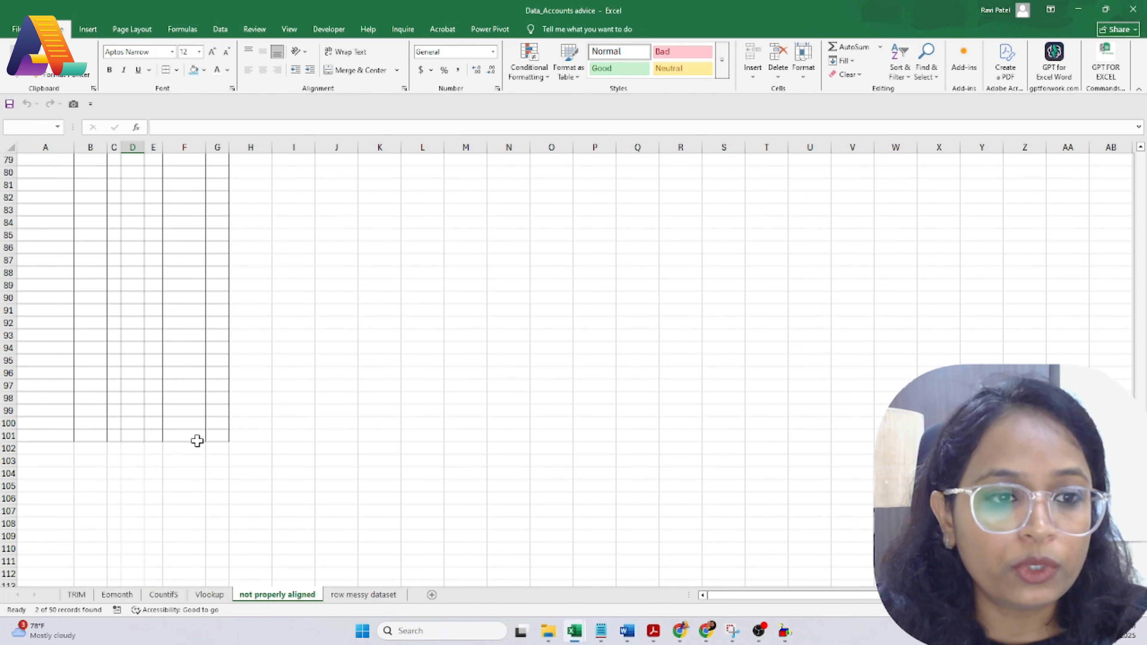
scroll(194, 443, up, 10)
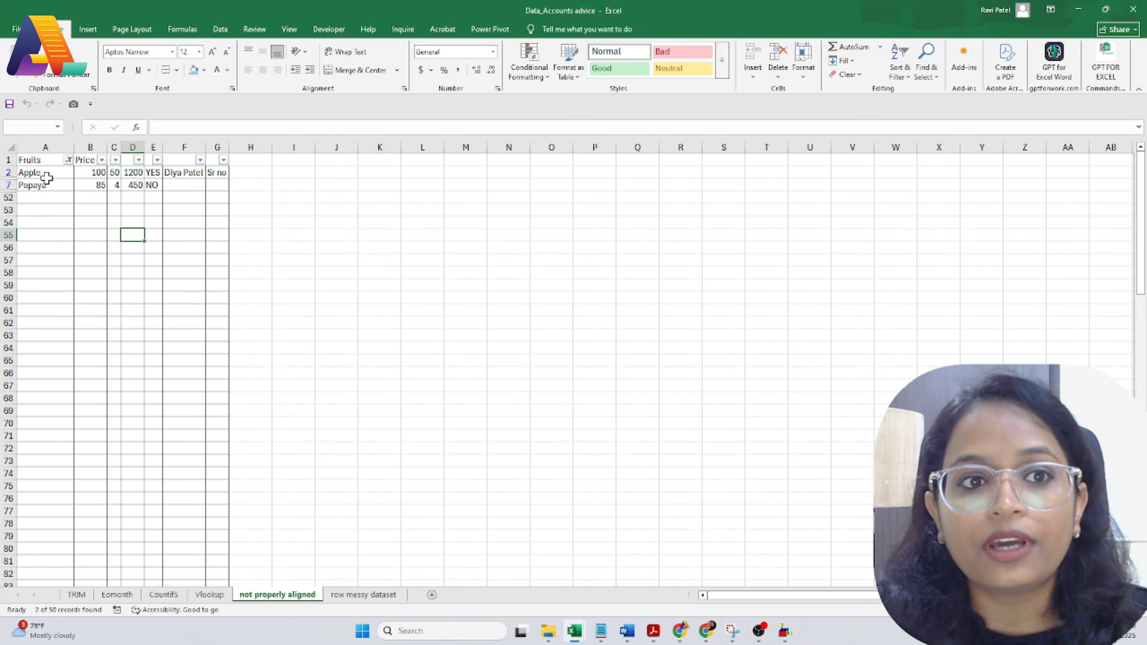
click(68, 160)
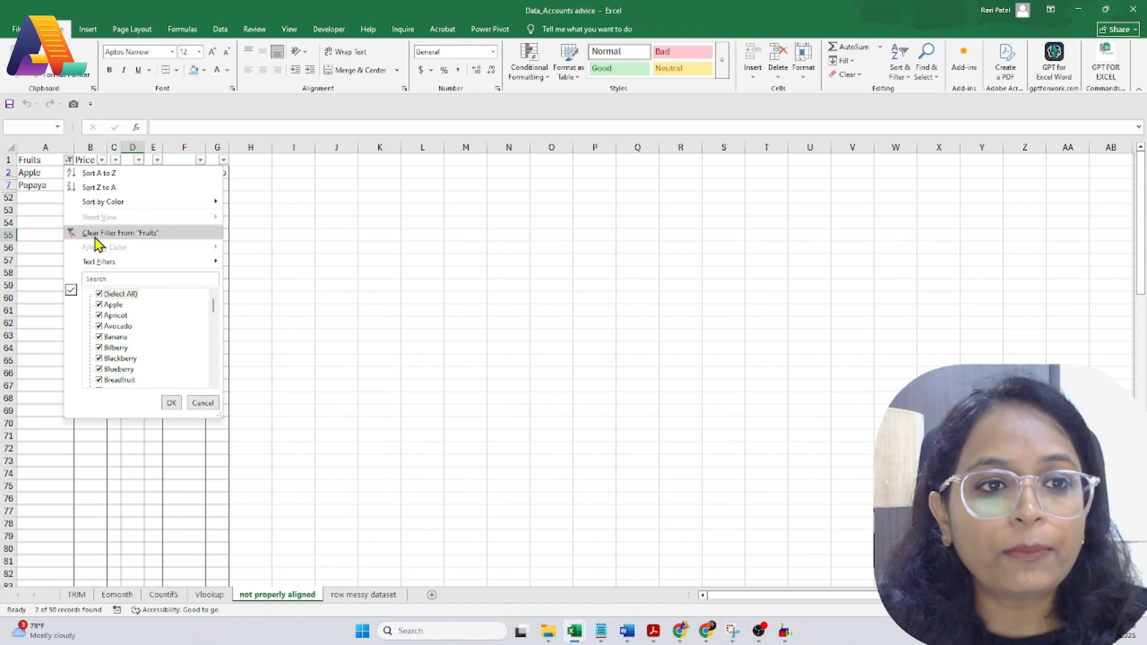
click(104, 233)
Step: Start a SUBTOTAL formula in B51 using function 9 (SUM)
scroll(120, 384, down, 9)
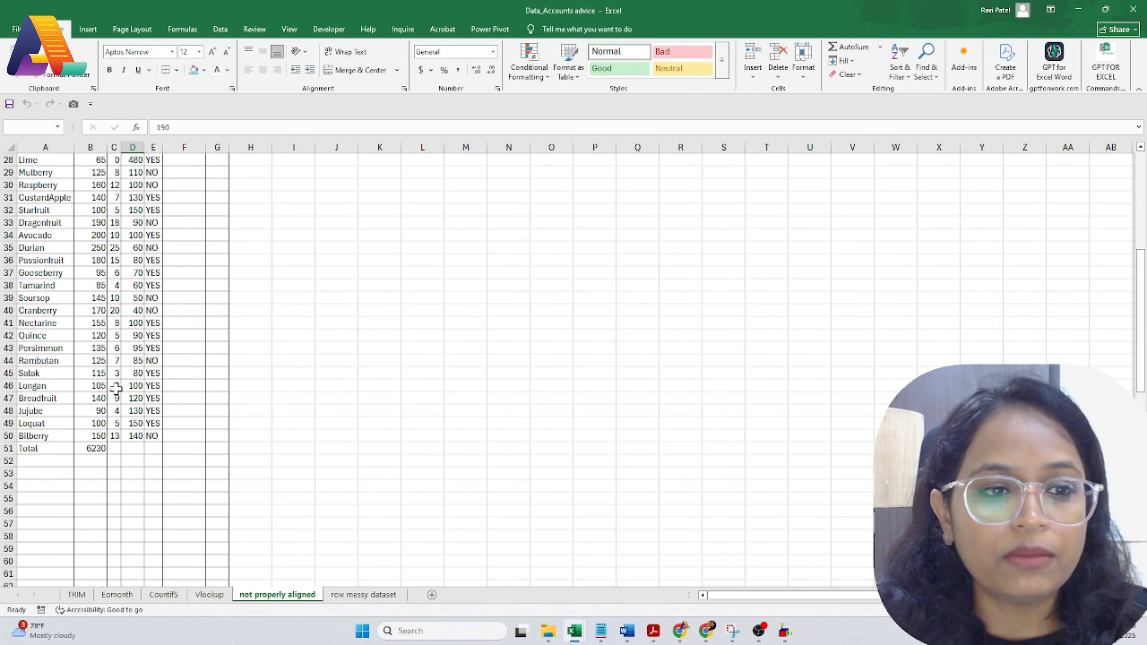
click(92, 447)
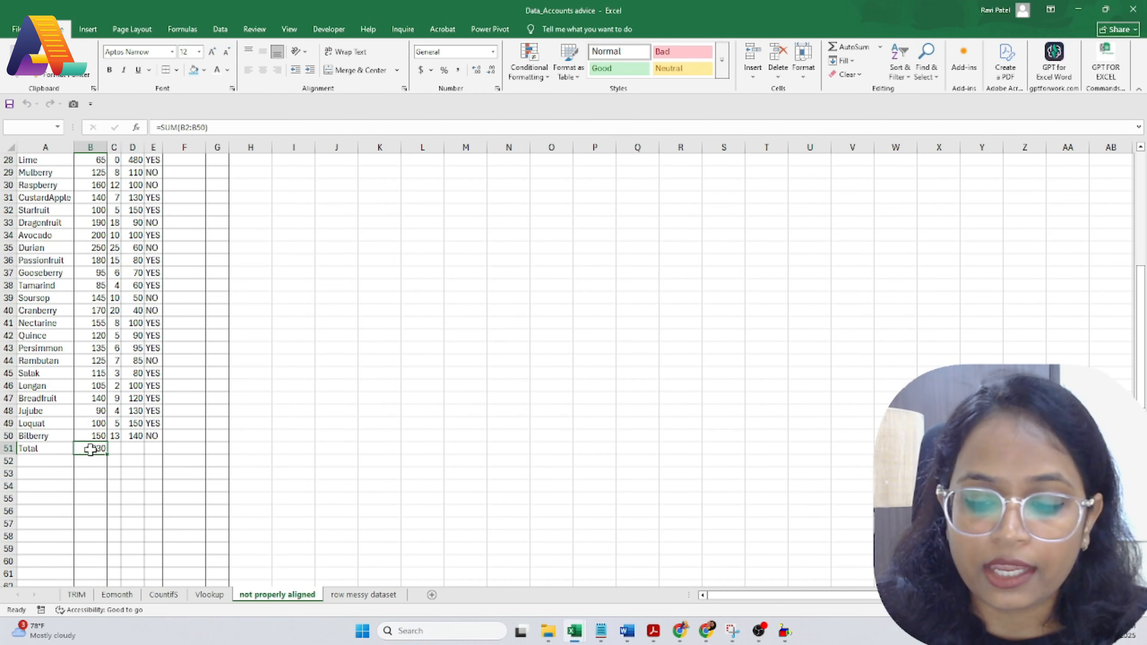
text(=sub)
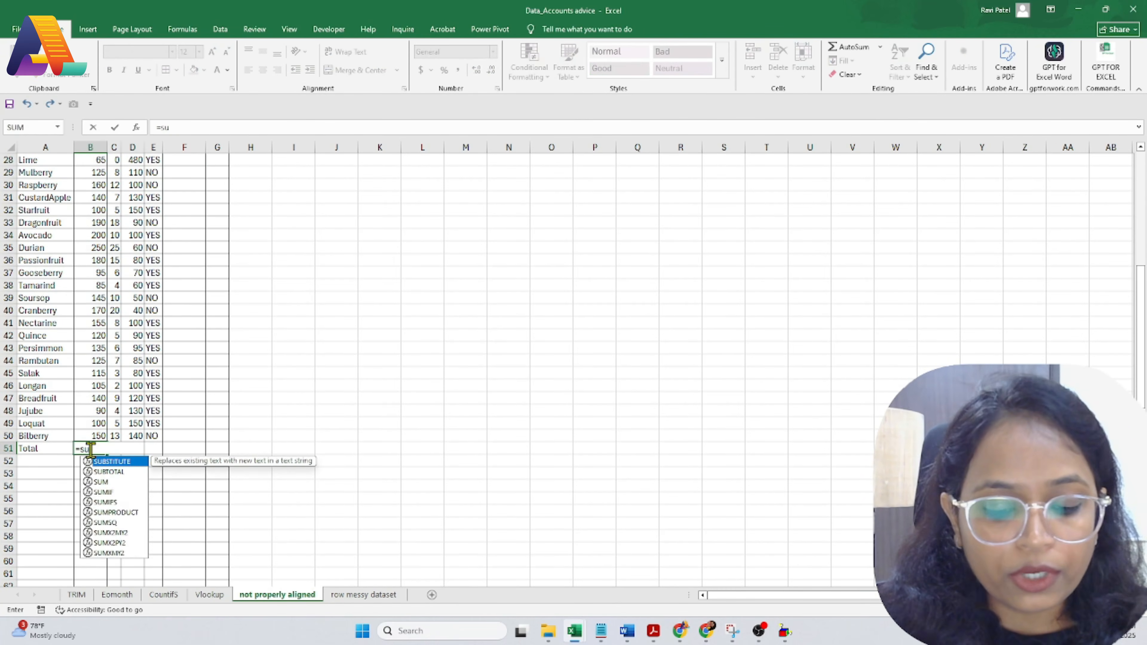
double_click(113, 472)
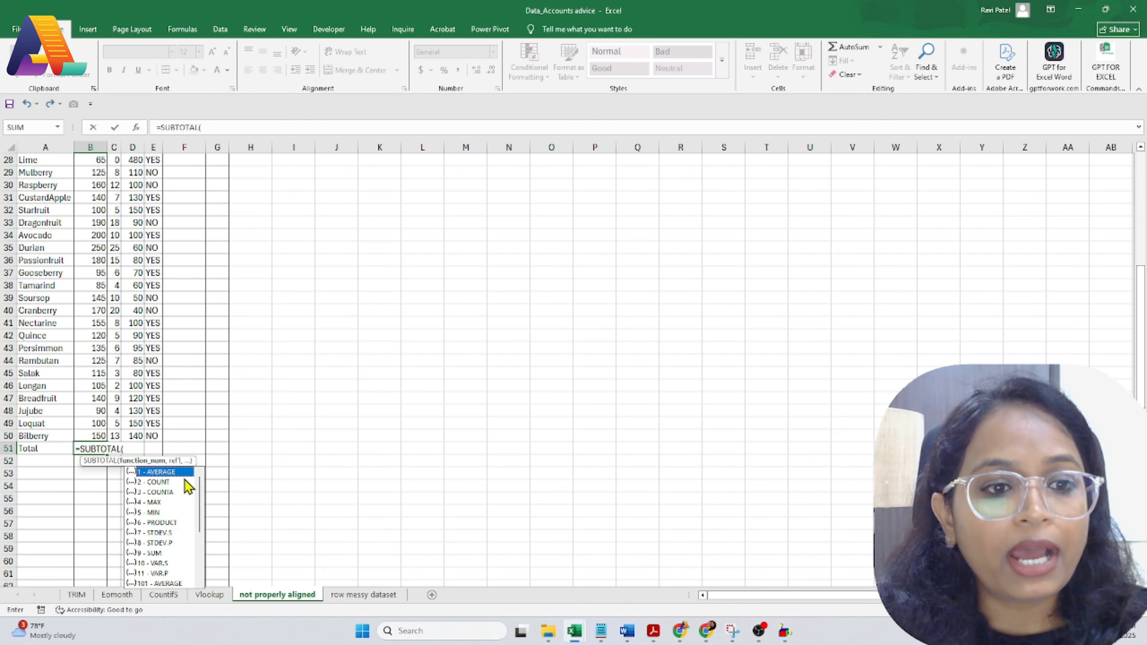
double_click(156, 553)
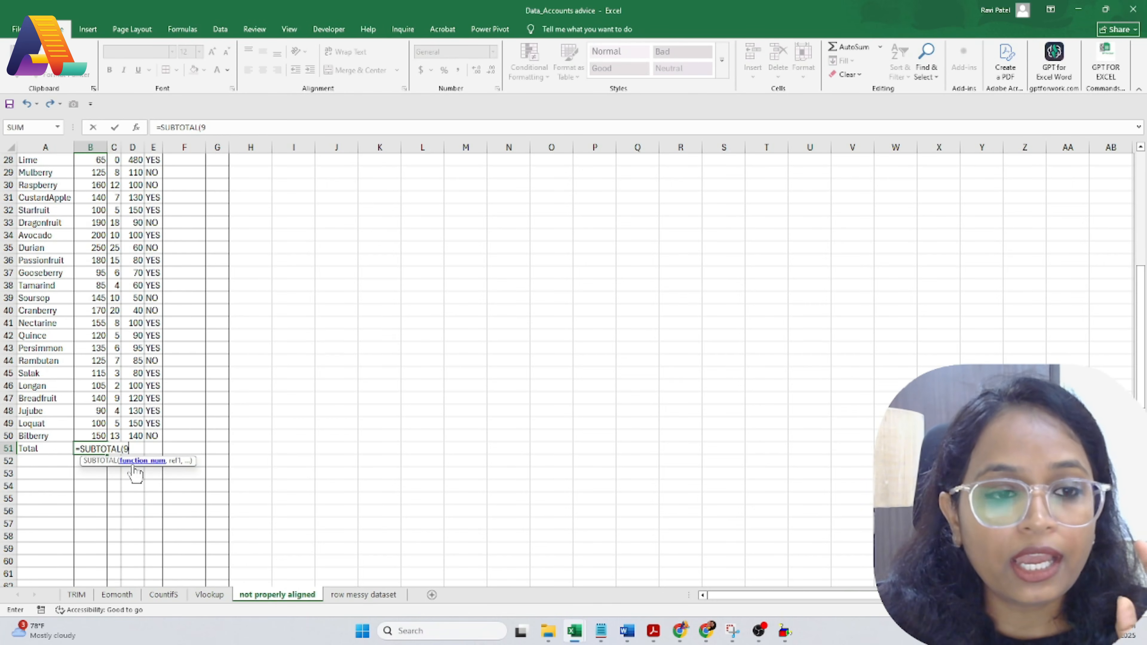
key(BackSpace)
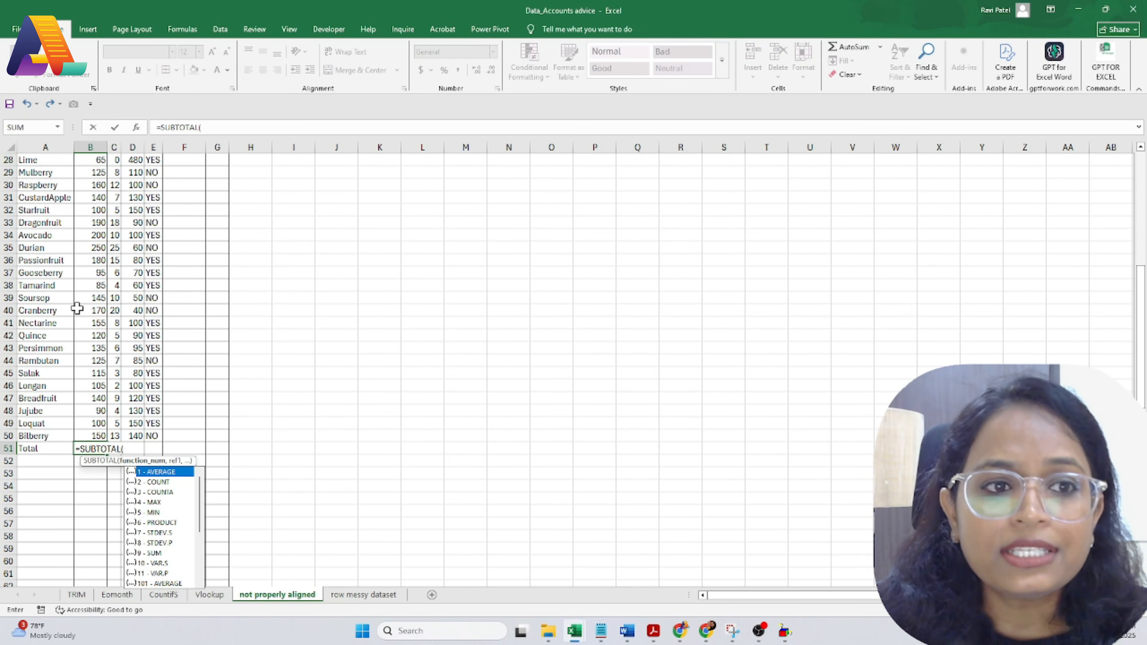
click(159, 553)
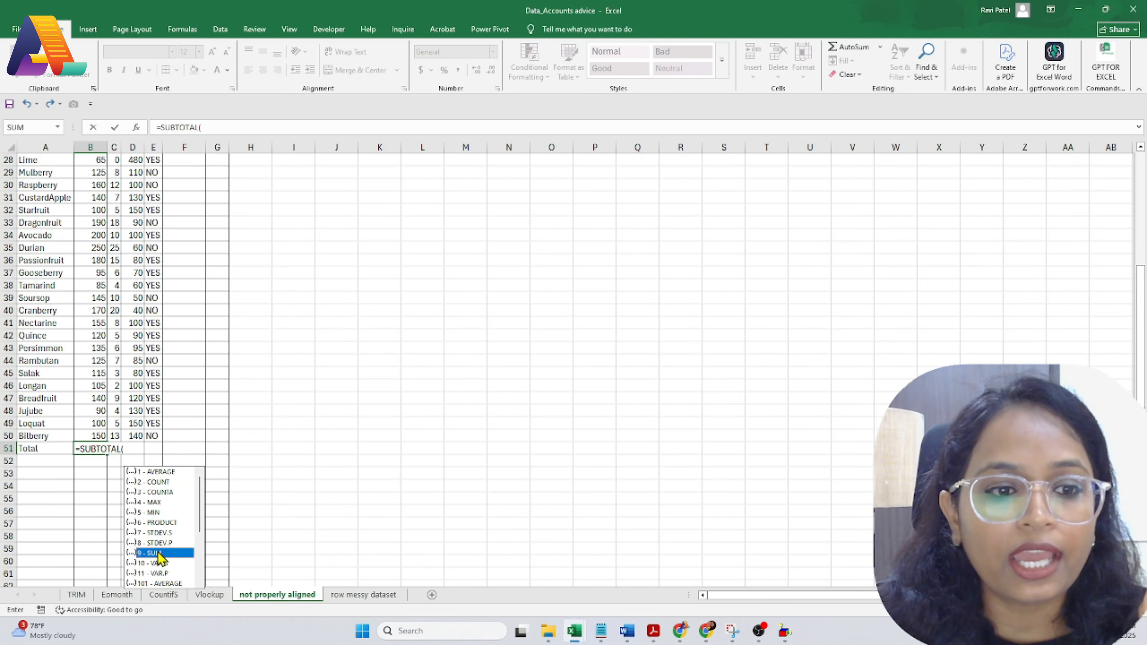
double_click(159, 554)
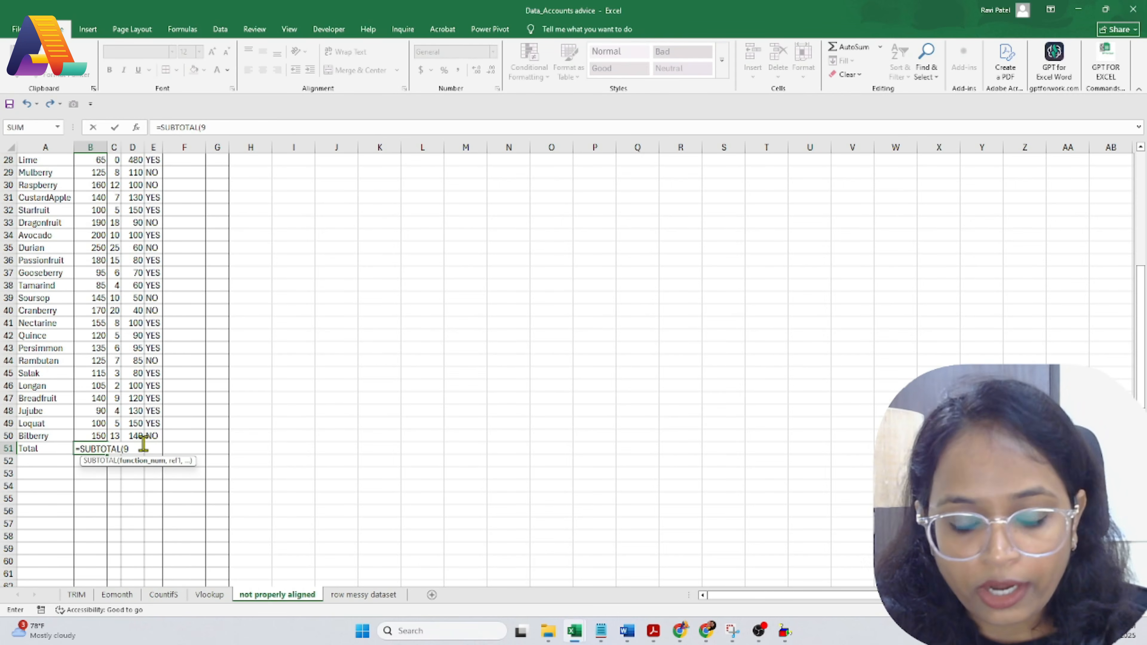
Step: Reference B2:B50 to complete =SUBTOTAL(9,B2:B50), giving 6230
text(,)
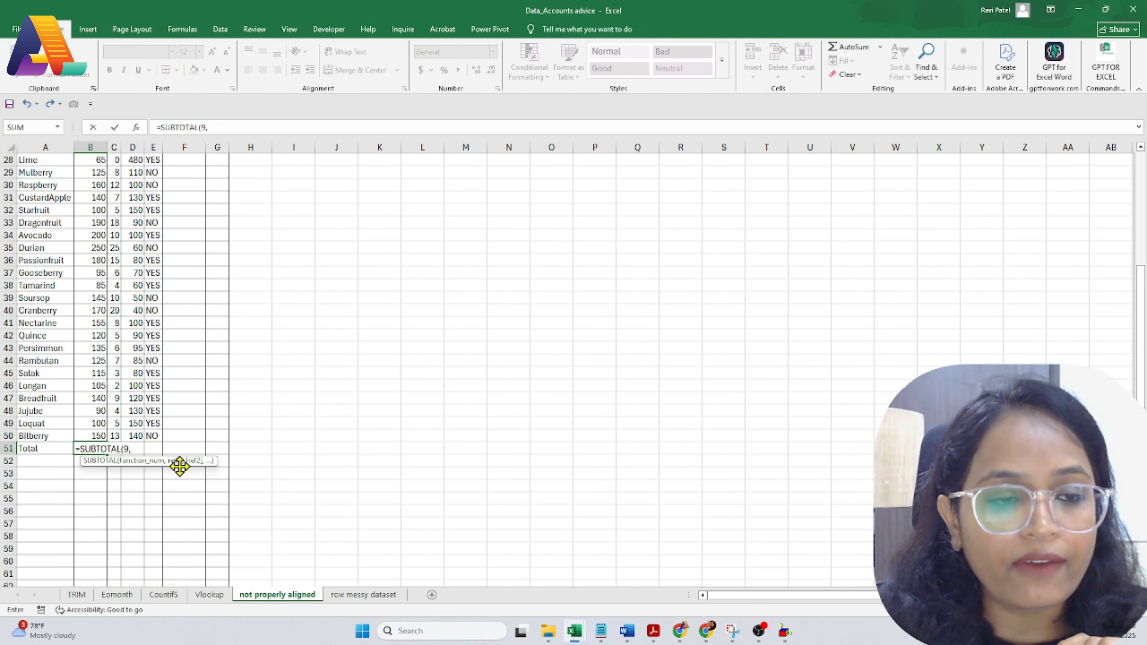
scroll(89, 320, up, 9)
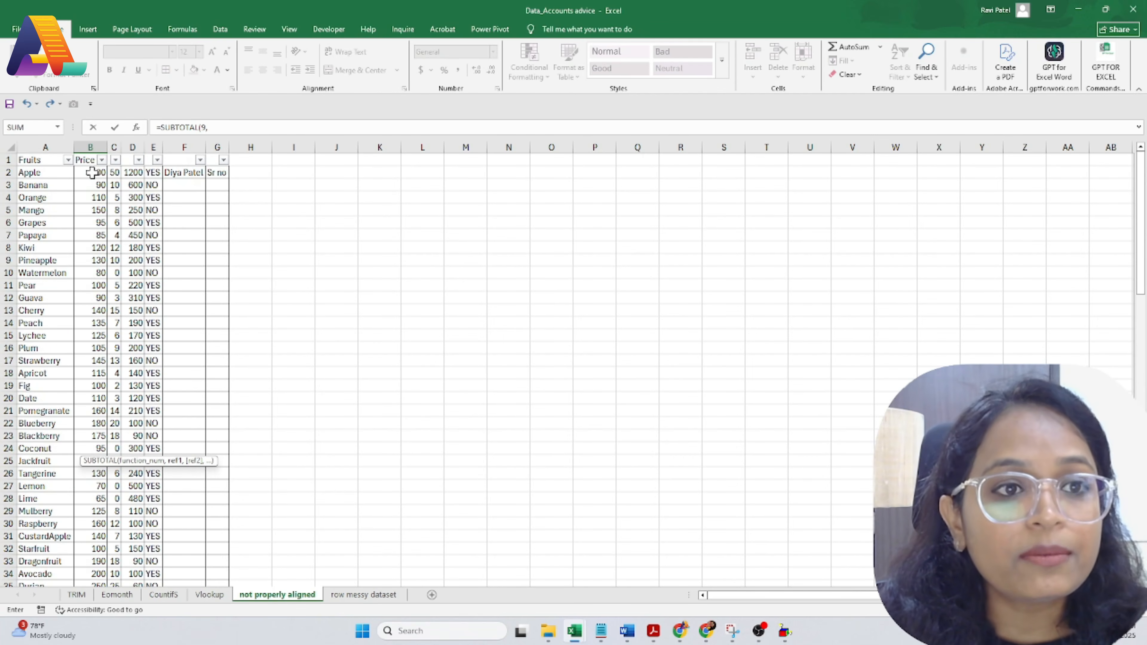
drag(91, 172, 93, 558)
text())
key(Return)
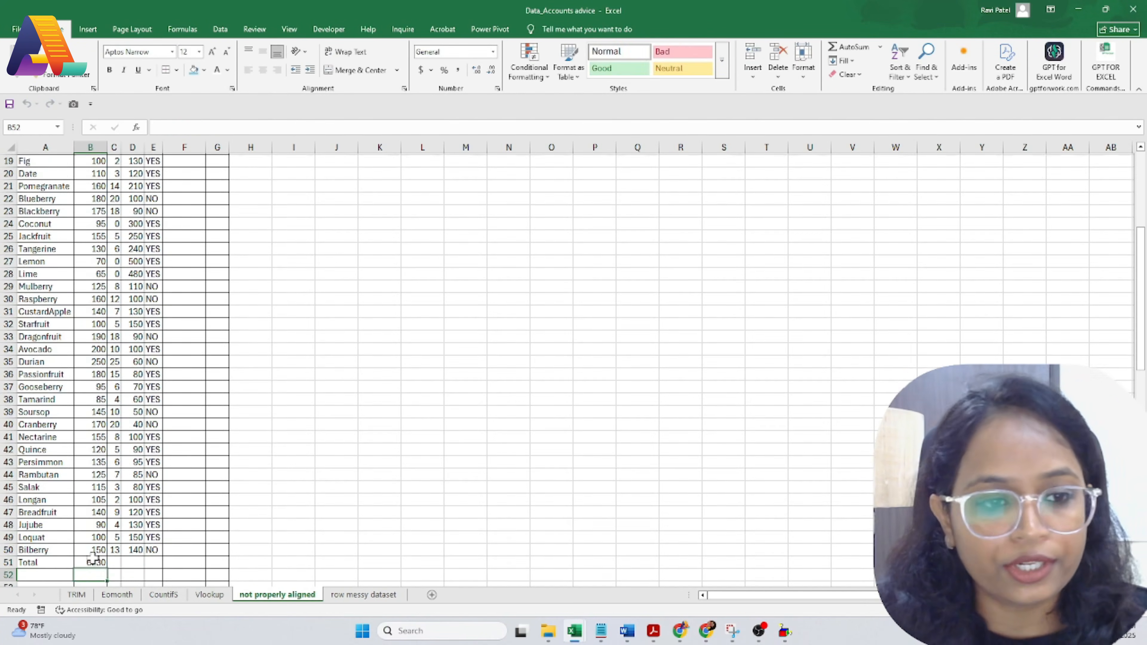
key(Up)
Step: Filter Fruits to Apple and Papaya so the SUBTOTAL shows 185, then select A1:F51
scroll(165, 436, up, 6)
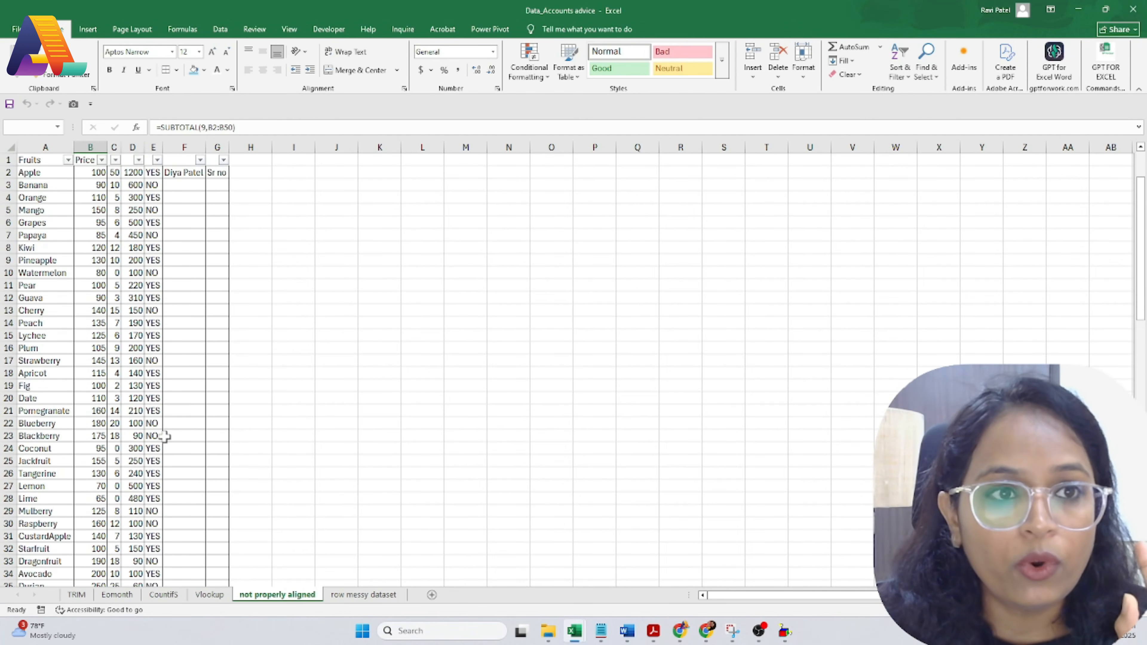
click(68, 160)
click(115, 294)
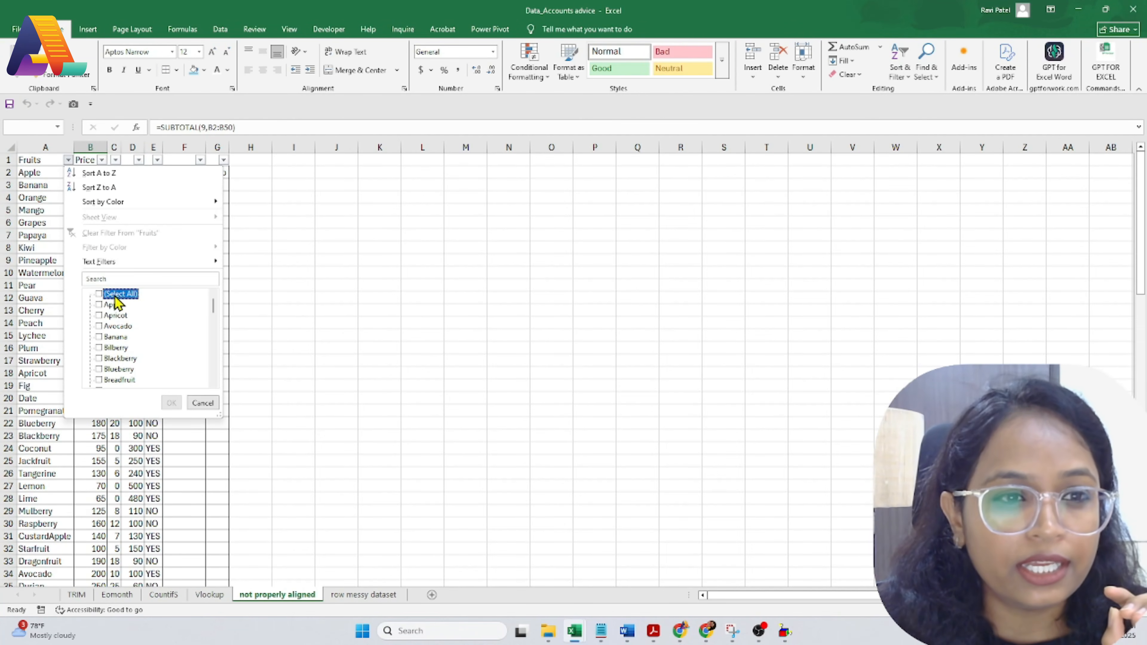
click(113, 304)
click(121, 278)
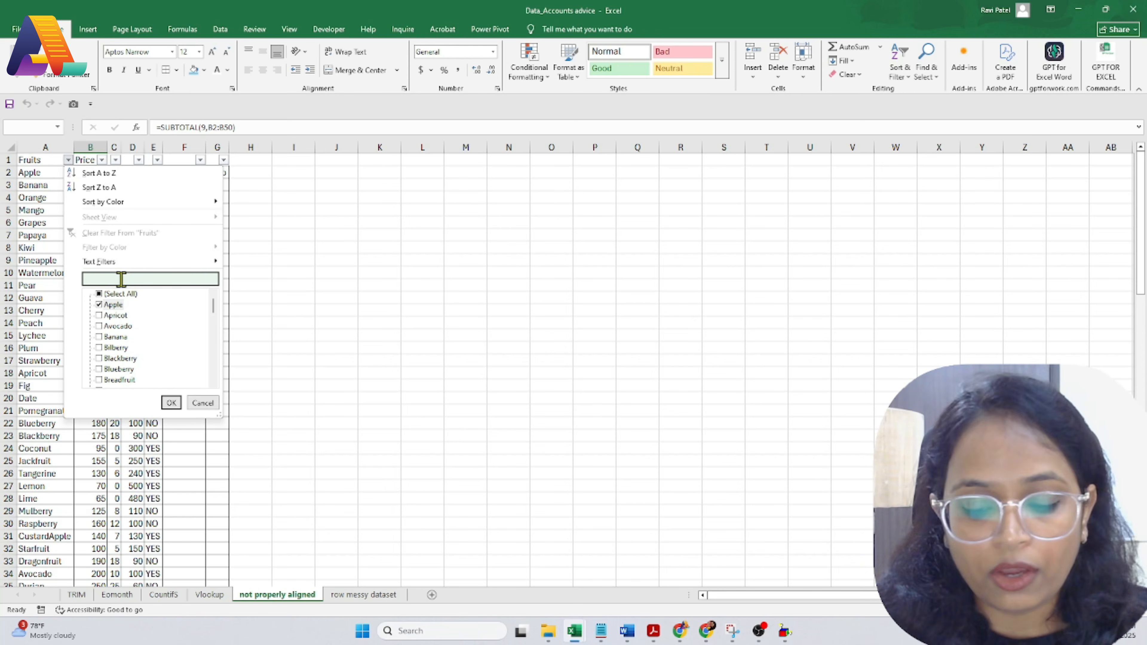
text(papaya)
key(Return)
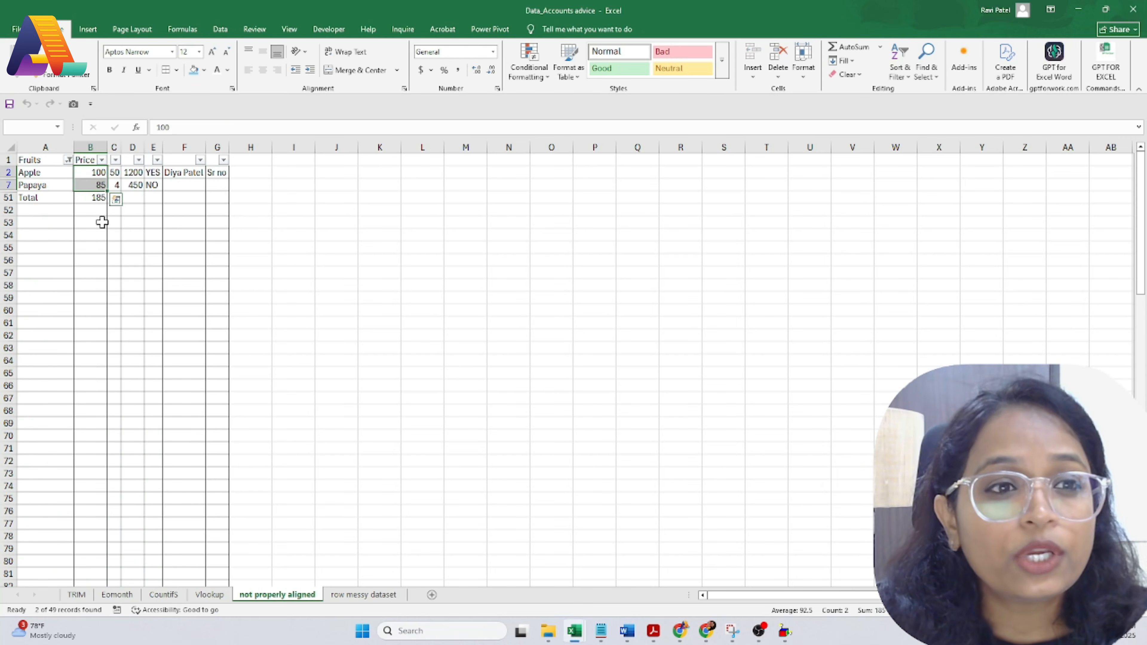
click(88, 197)
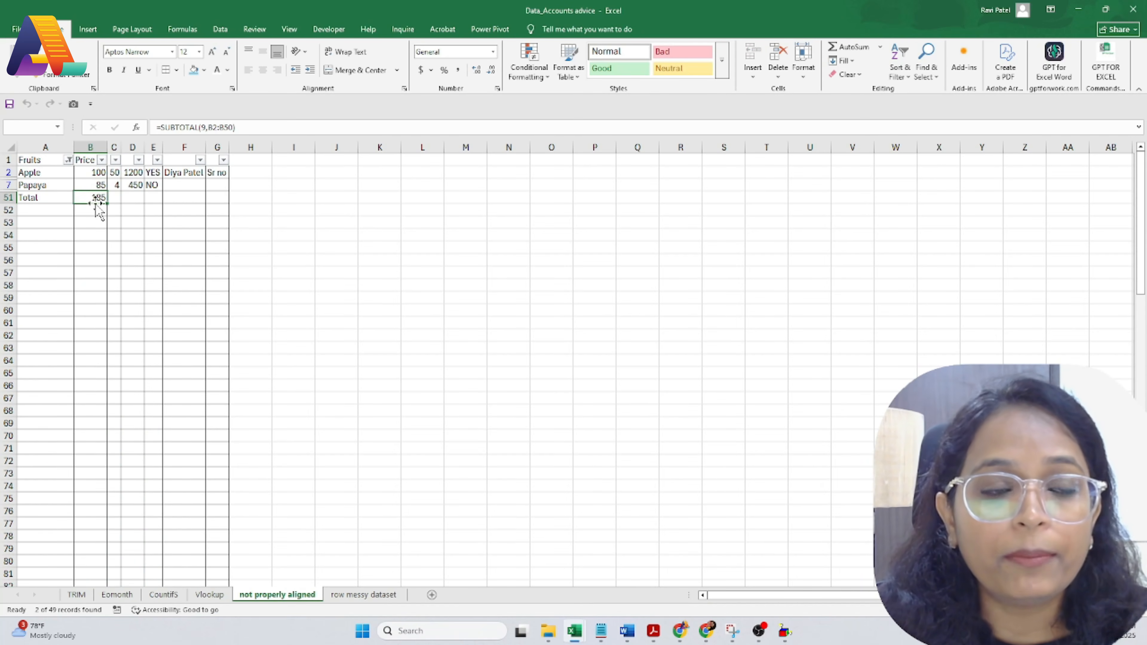
drag(33, 161, 136, 201)
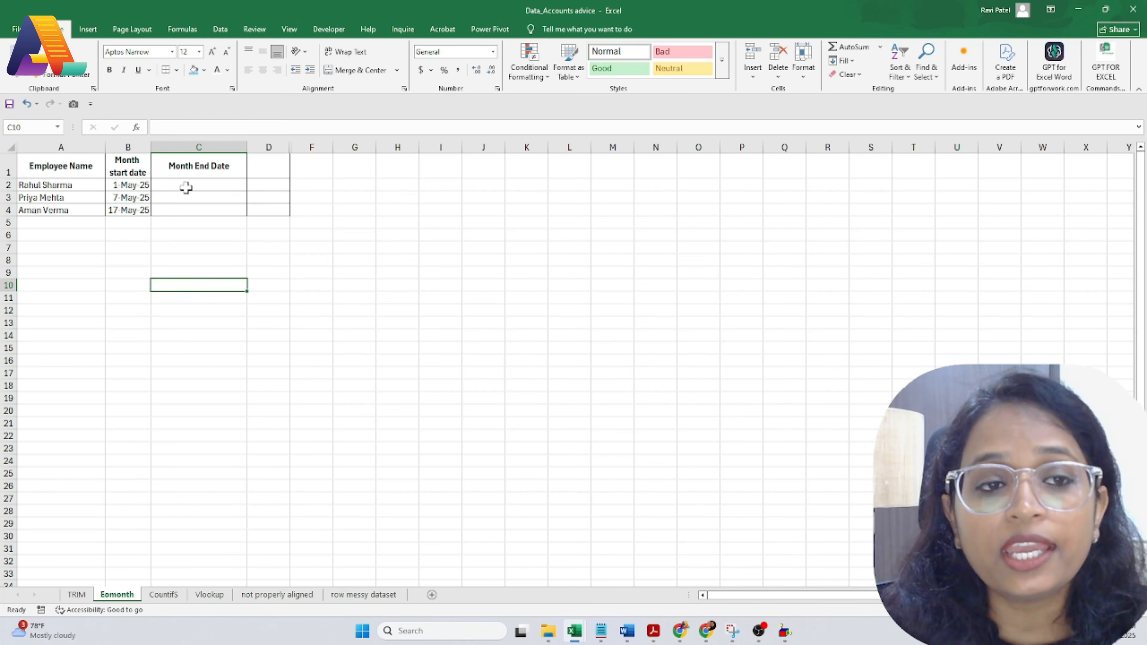
Step: Enter =EOMONTH(B2,0) in C2, giving May 31, 2025
click(136, 197)
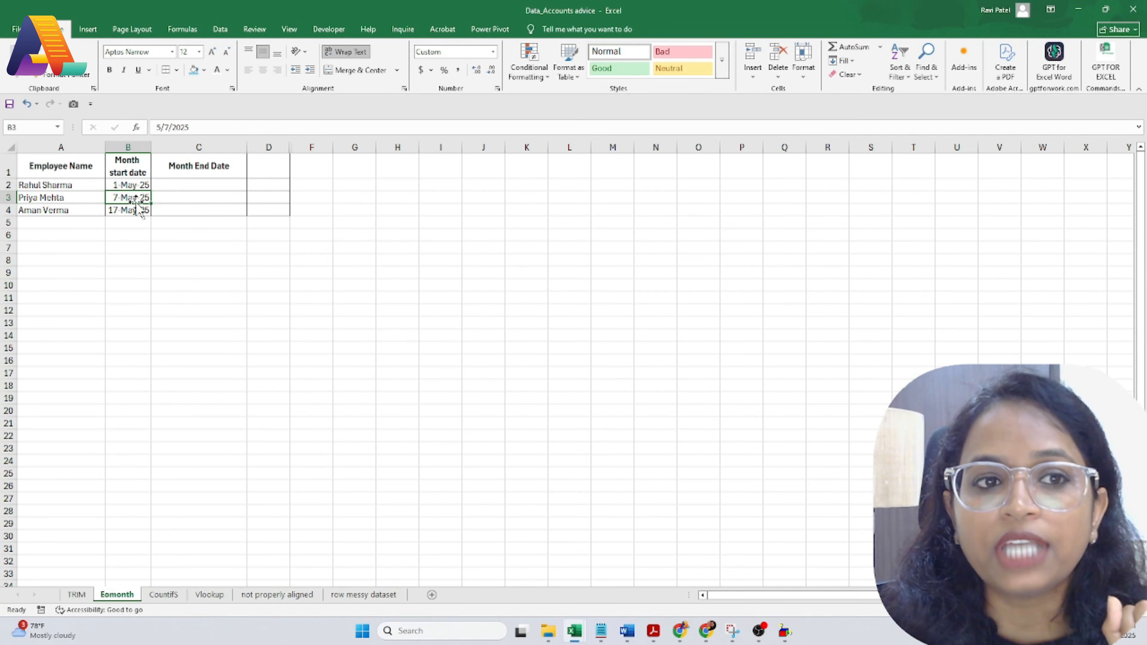
click(175, 199)
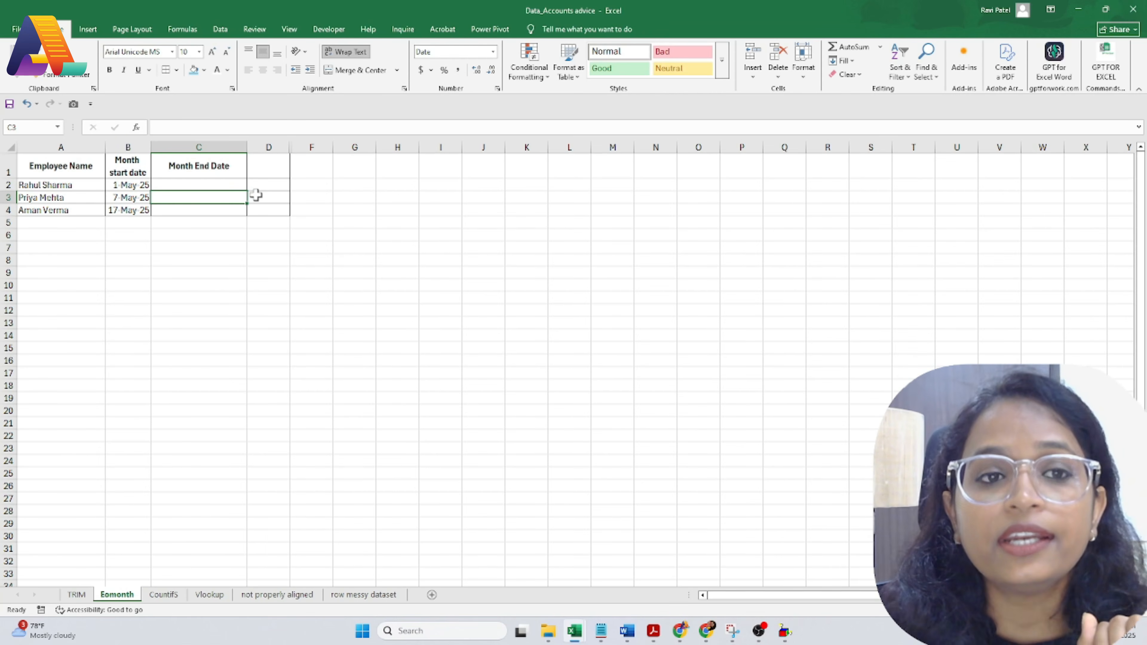
click(213, 187)
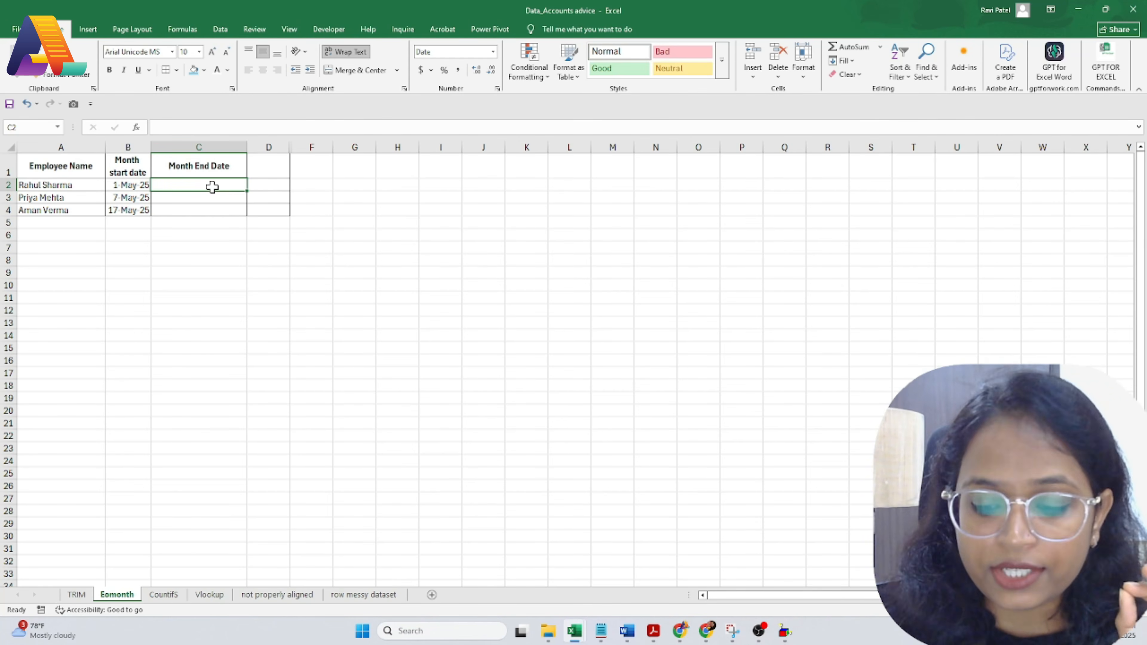
text(=eo)
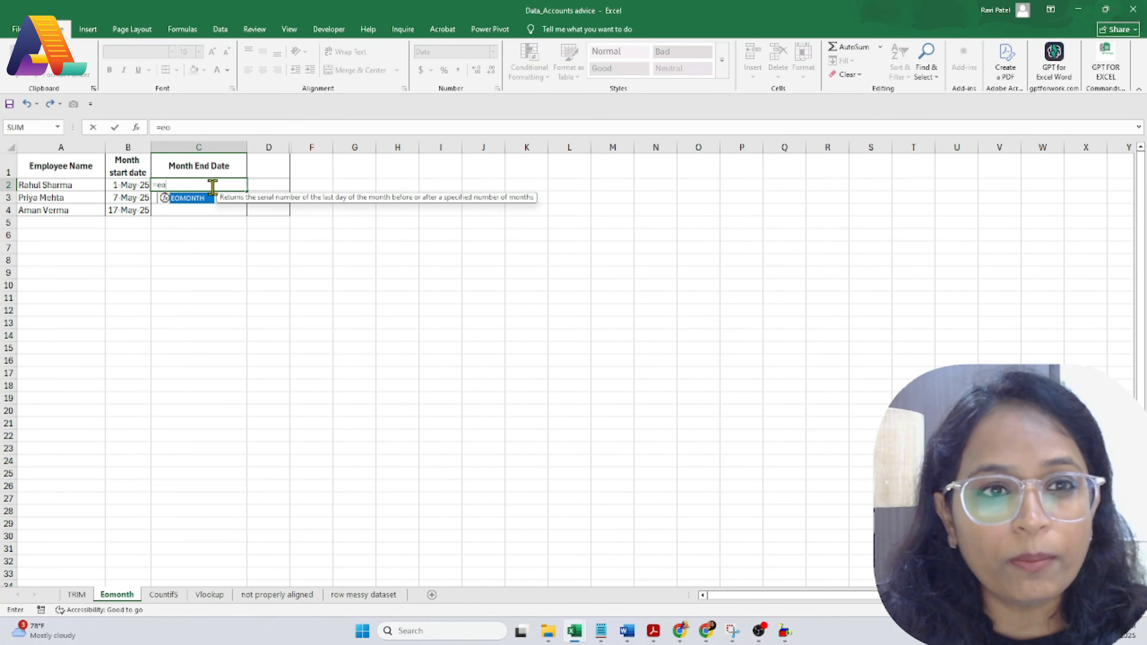
double_click(199, 200)
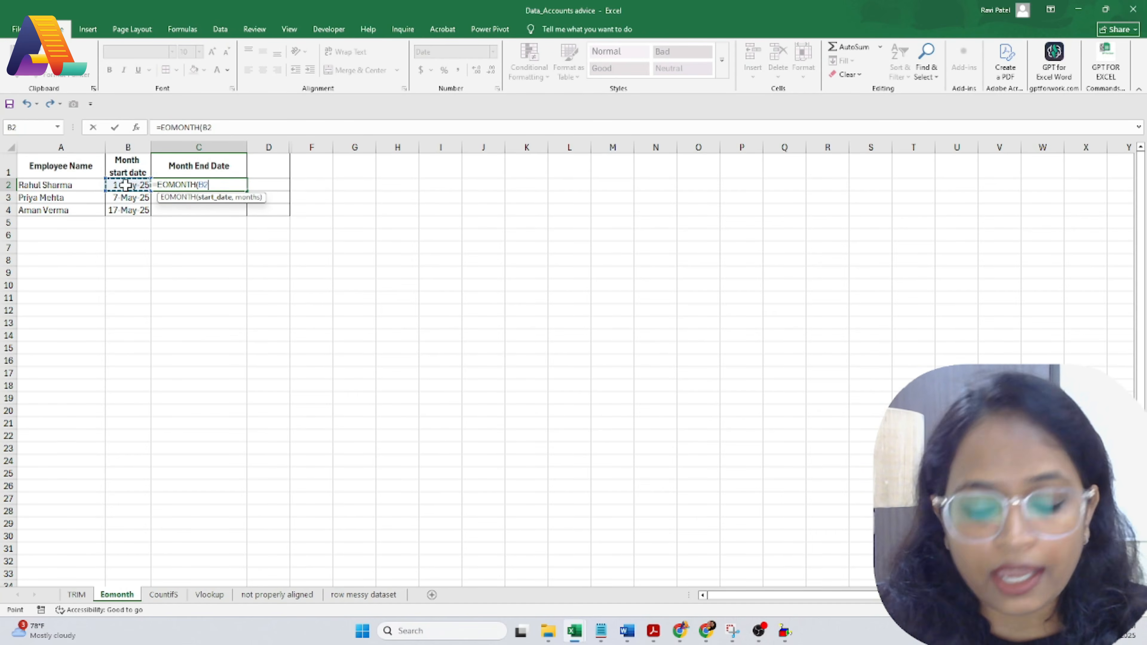
text(,0)
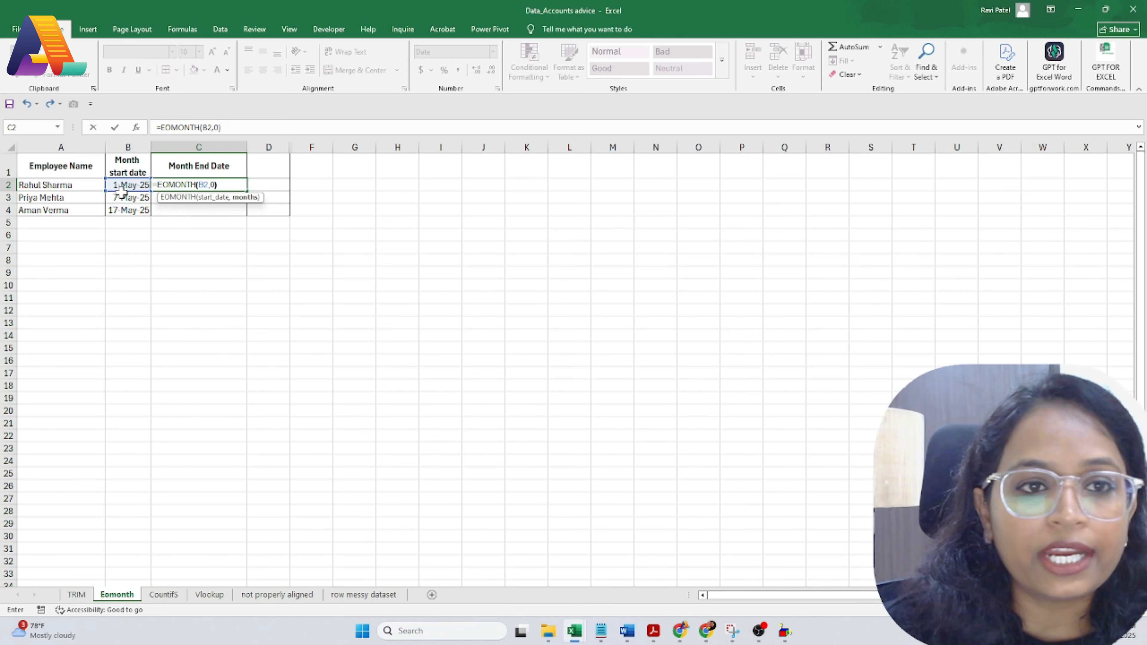
key(Return)
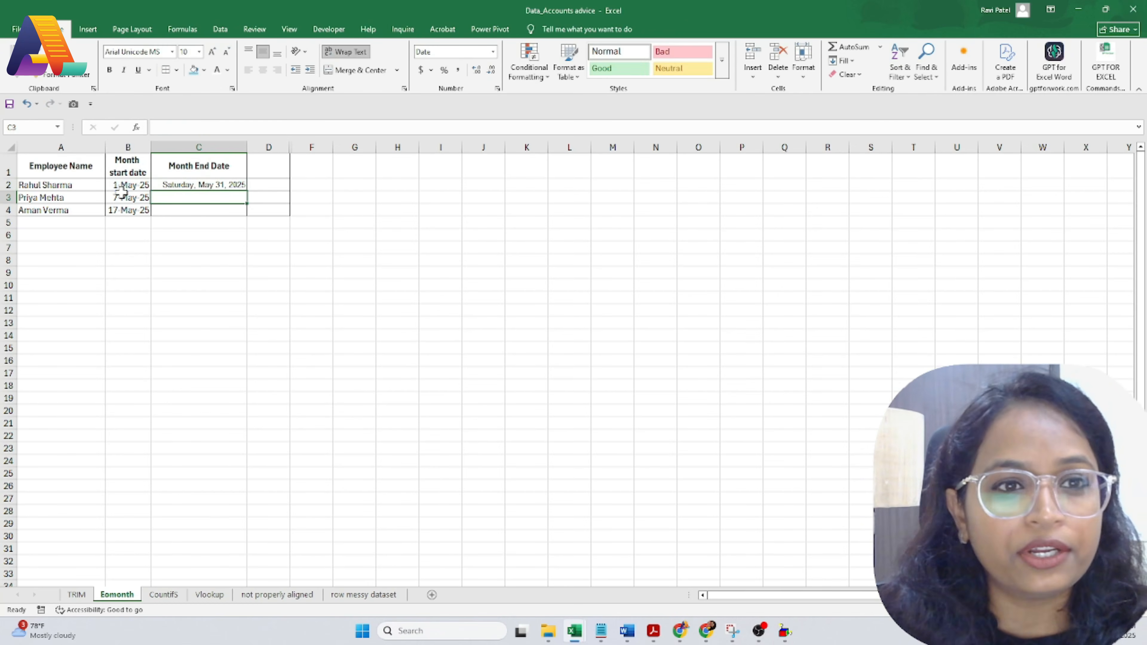
click(189, 186)
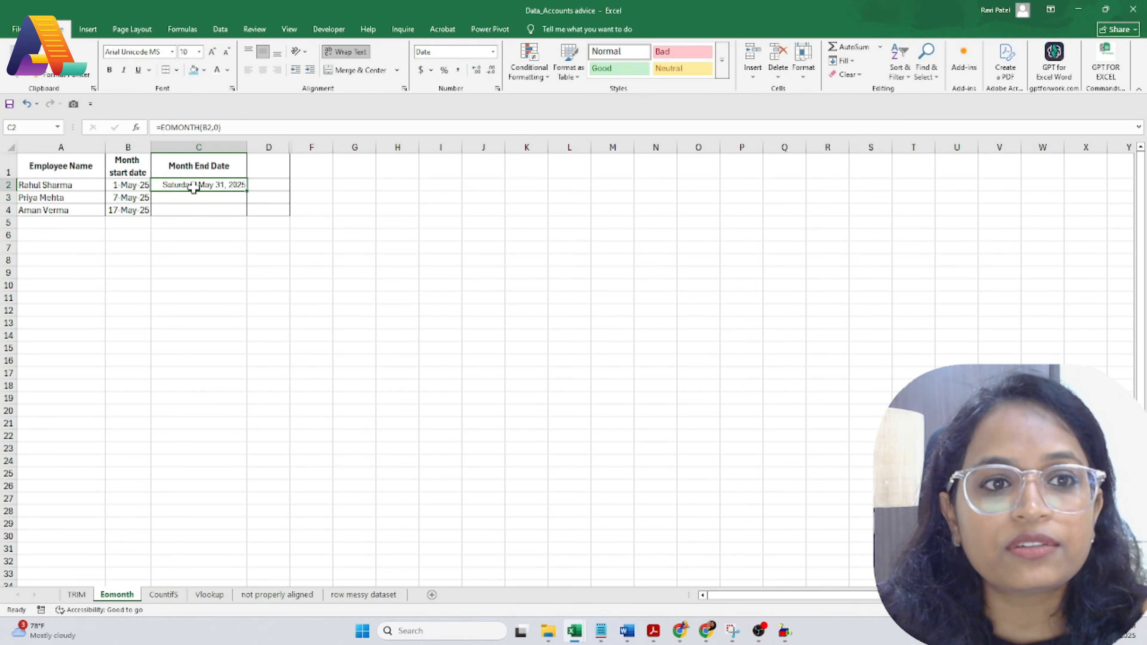
Step: Change B3's start date to June, reading 7 Jun 25
double_click(122, 198)
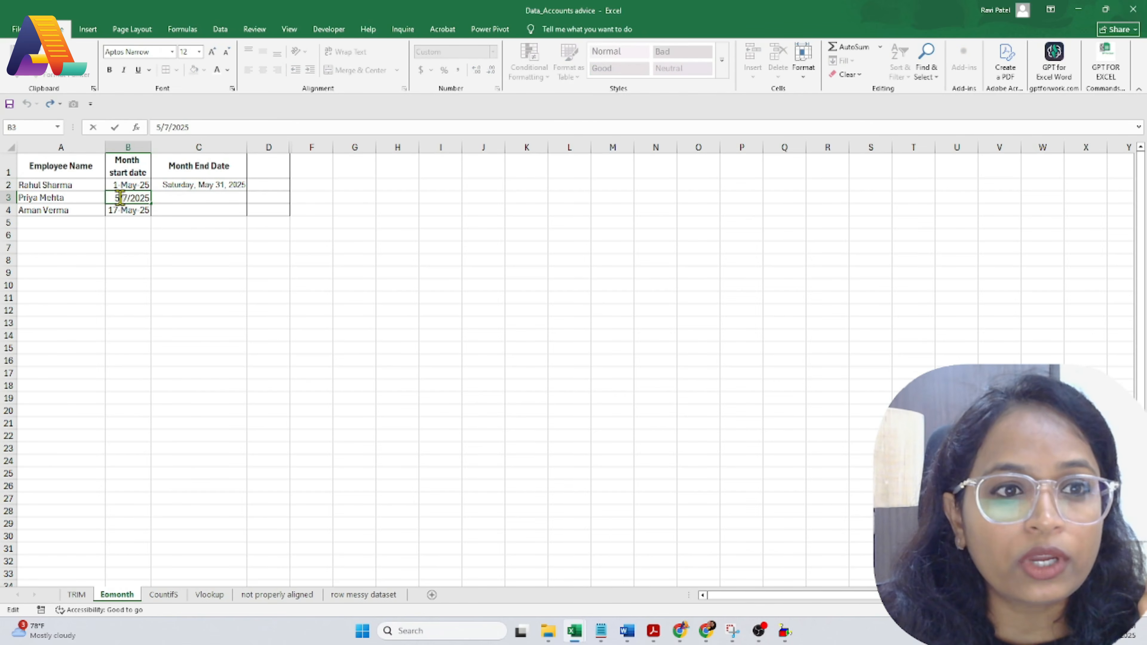
key(BackSpace)
text(6)
key(Return)
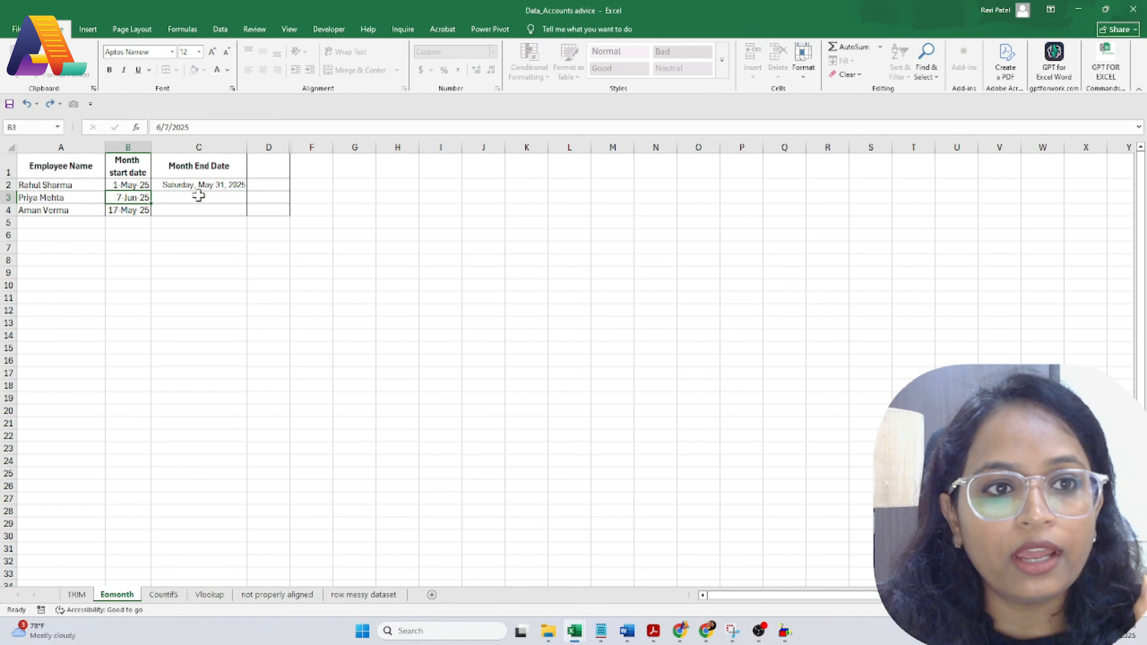
click(135, 199)
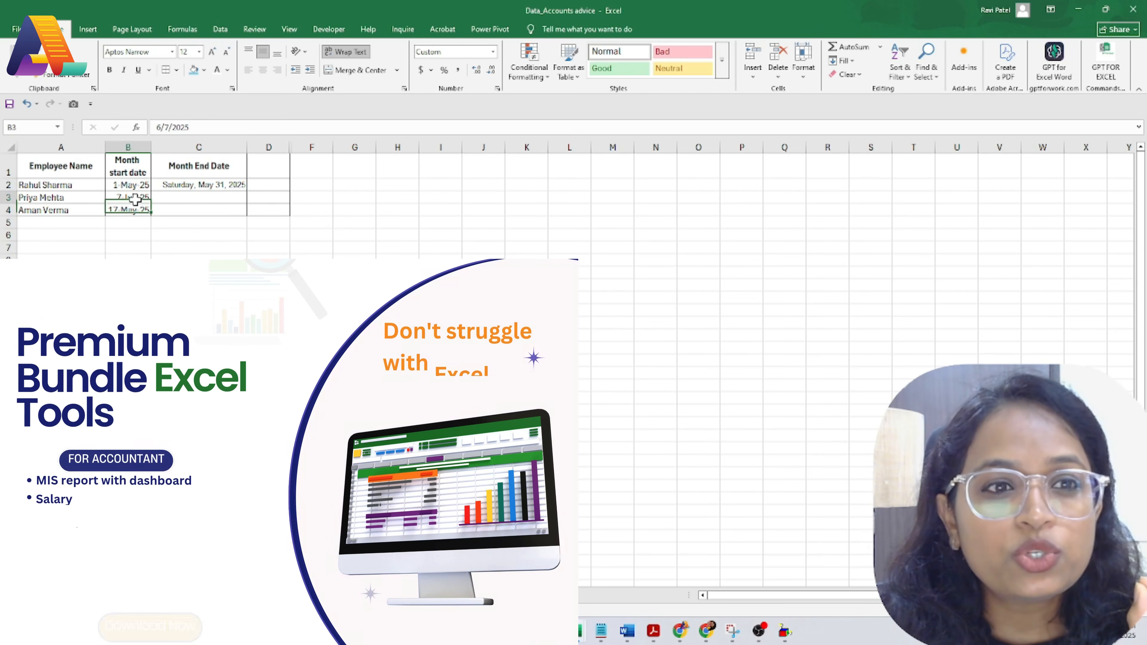
Step: Copy C2's month-end formula into C3, showing June 30, 2025
click(201, 188)
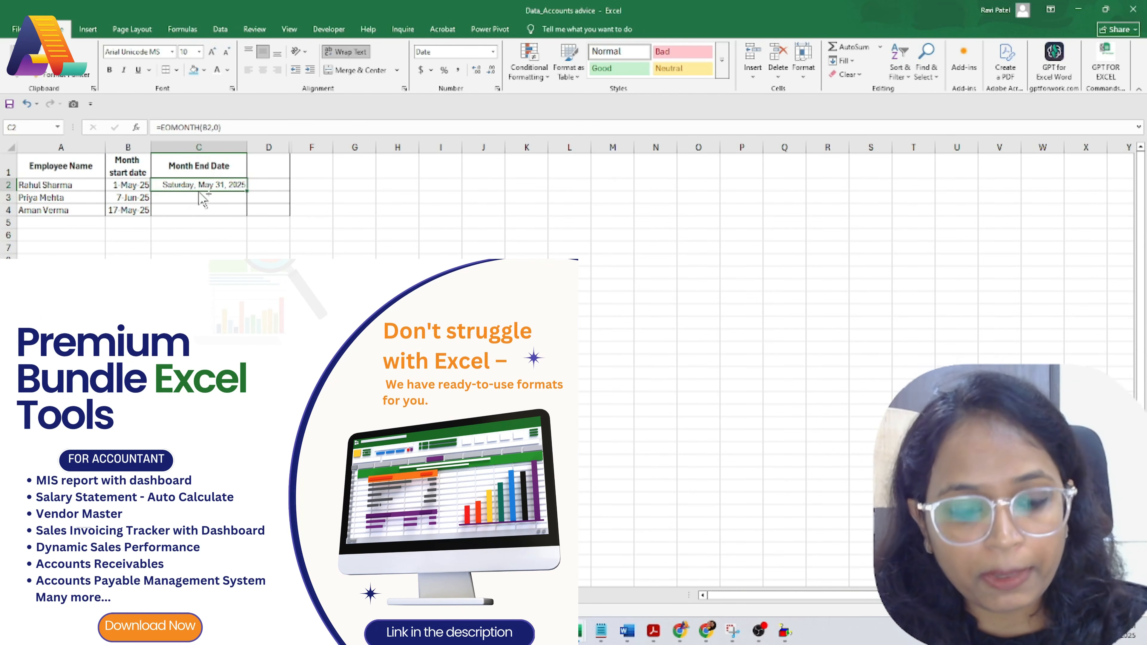
key(ctrl+c)
click(192, 200)
key(ctrl+v)
click(202, 210)
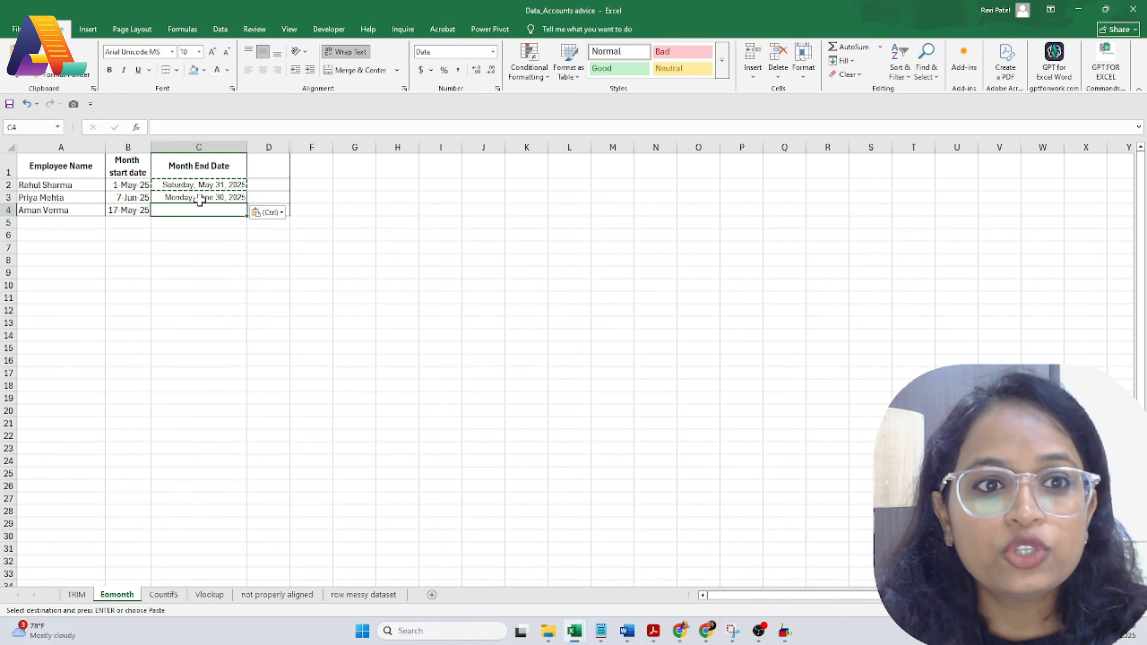
click(200, 200)
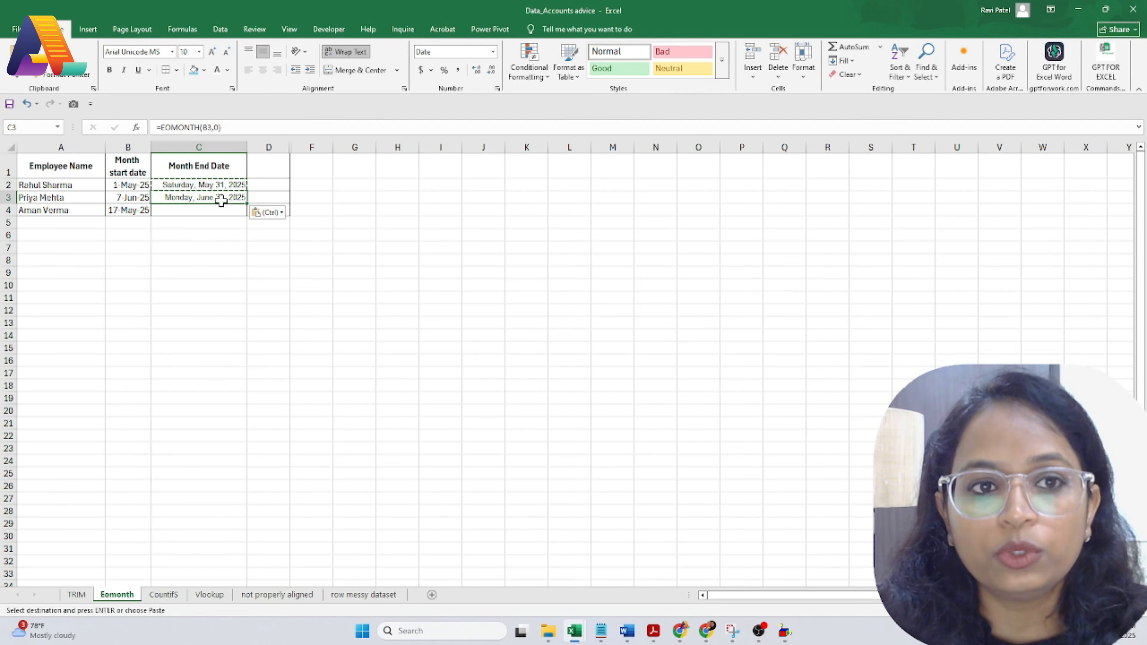
key(Escape)
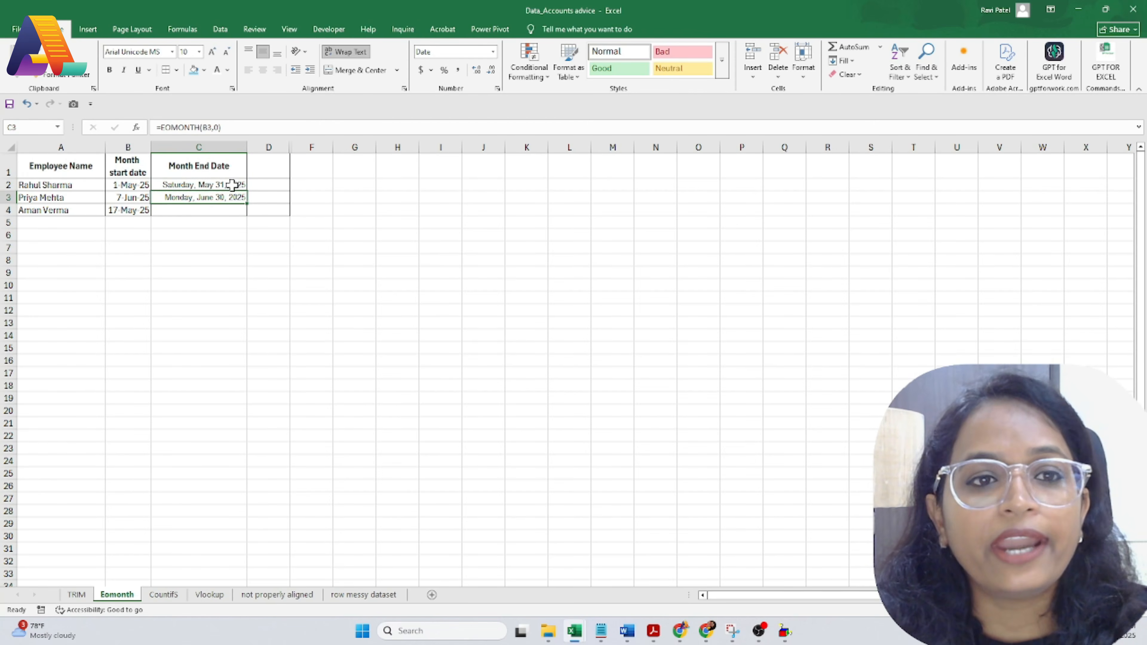
click(230, 185)
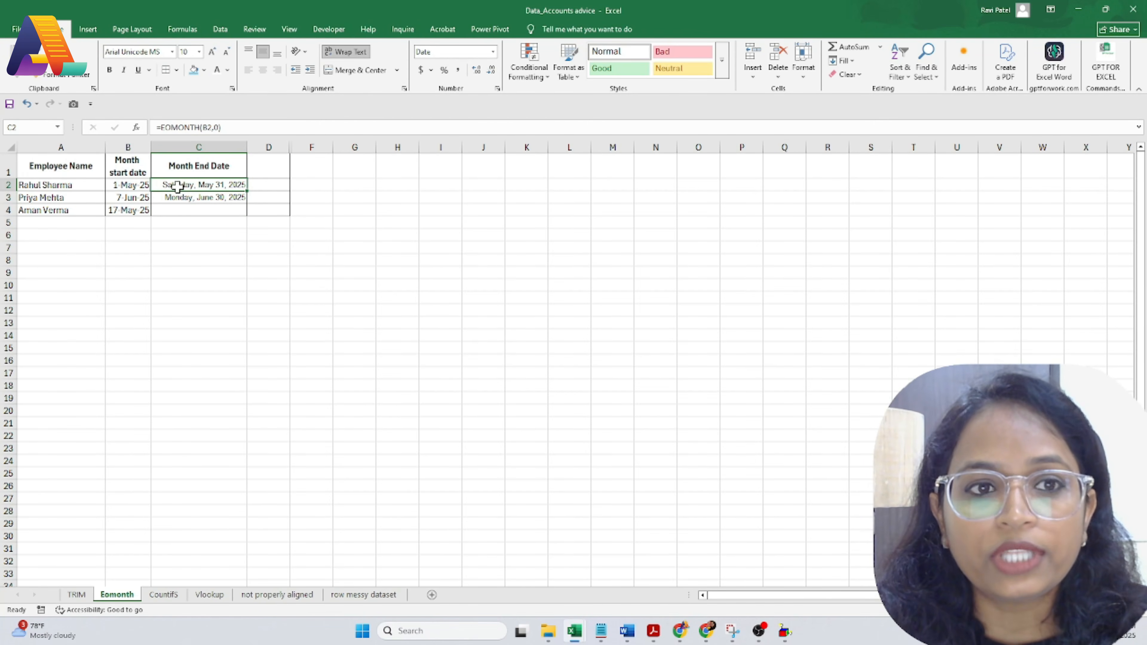
Step: Try month offsets of 2 and -1 in C2's EOMONTH formula
double_click(213, 185)
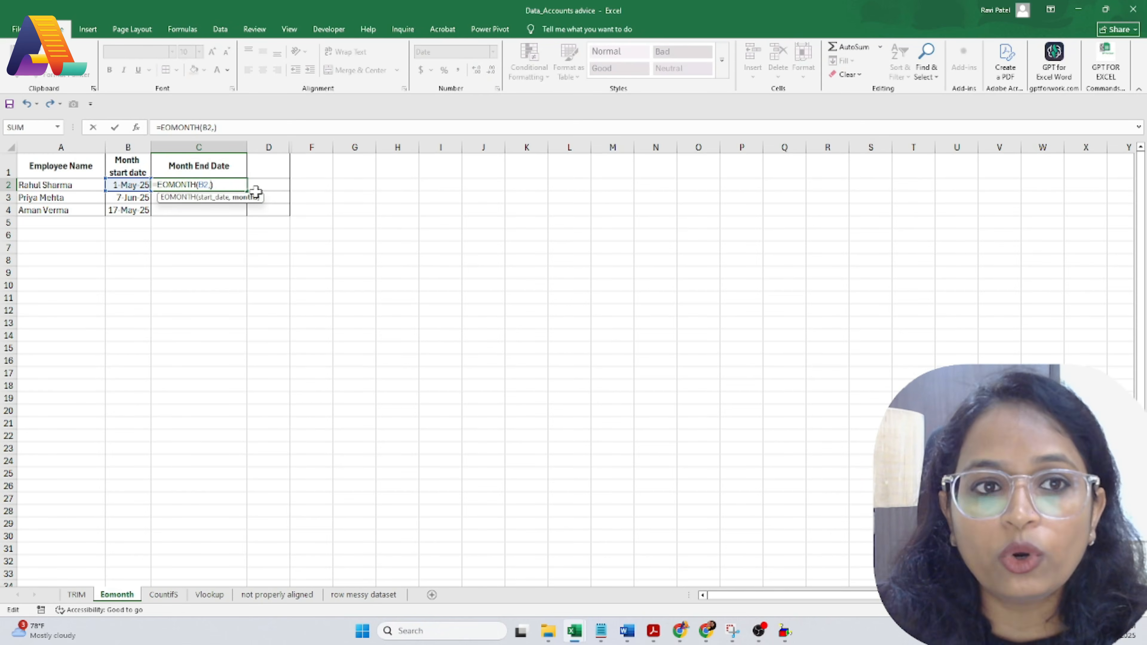
key(Return)
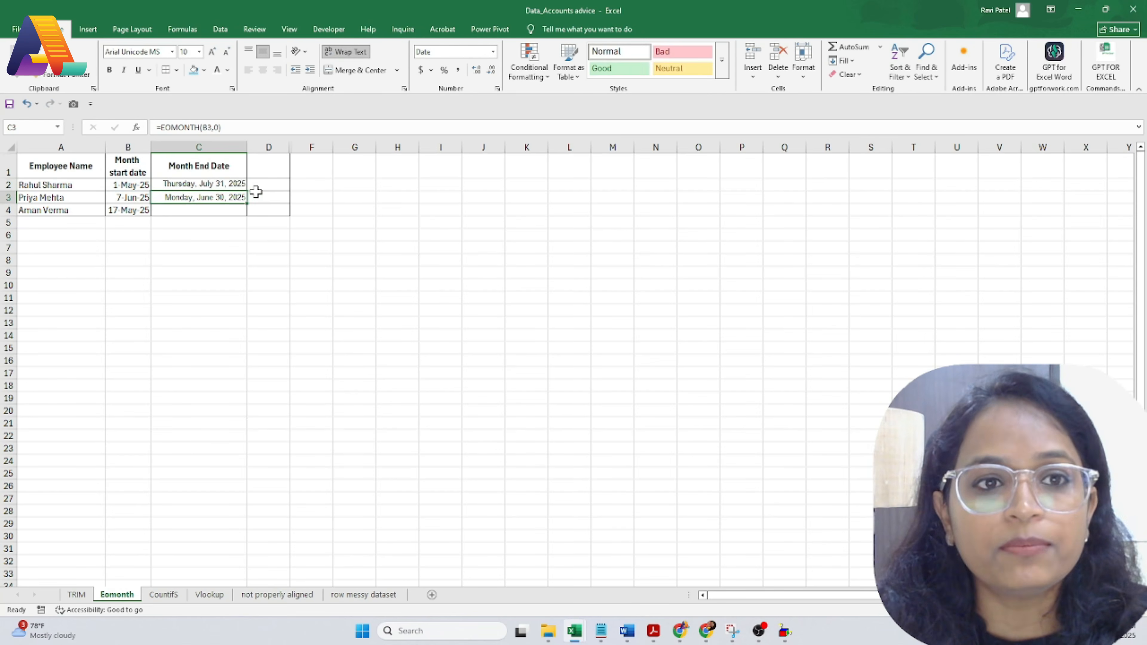
click(212, 185)
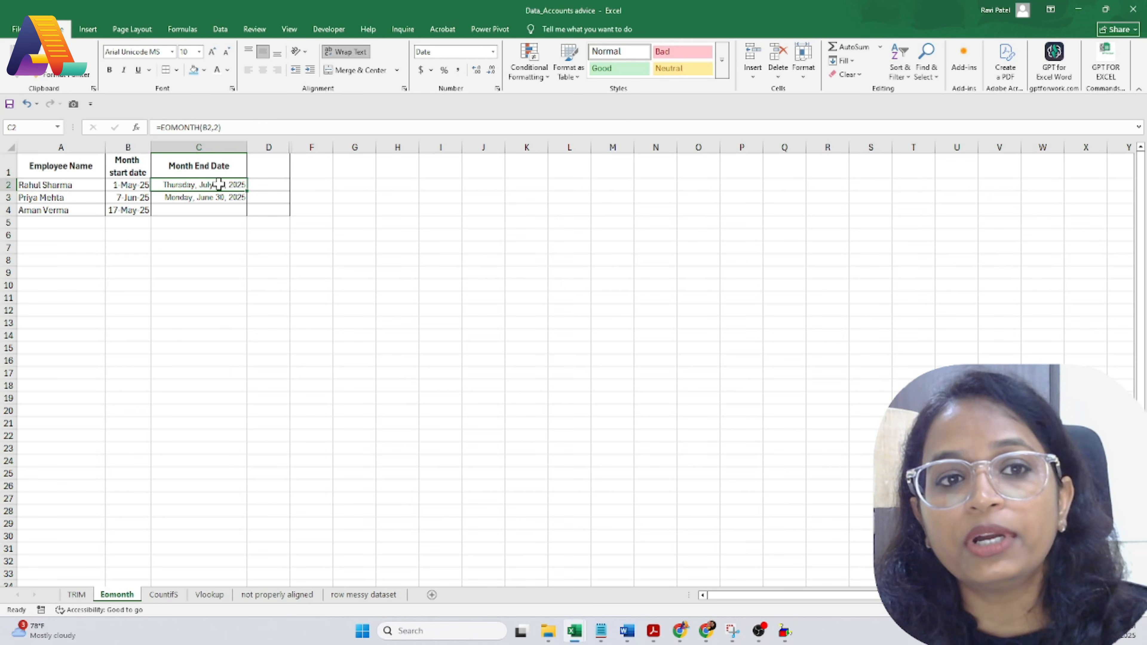
double_click(219, 184)
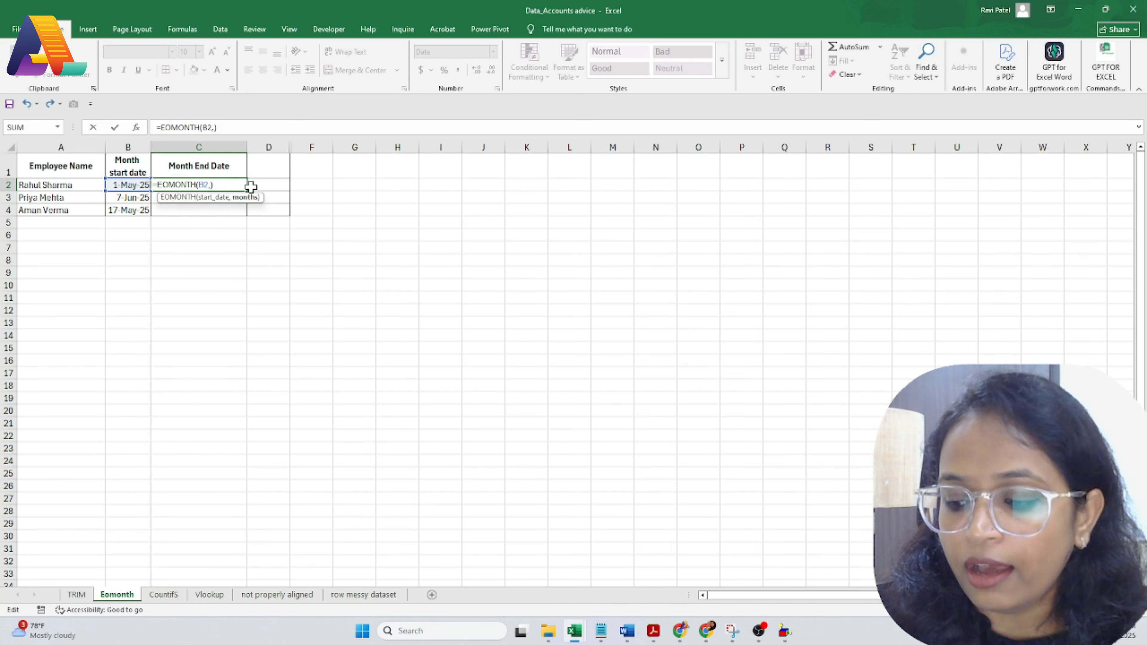
key(Return)
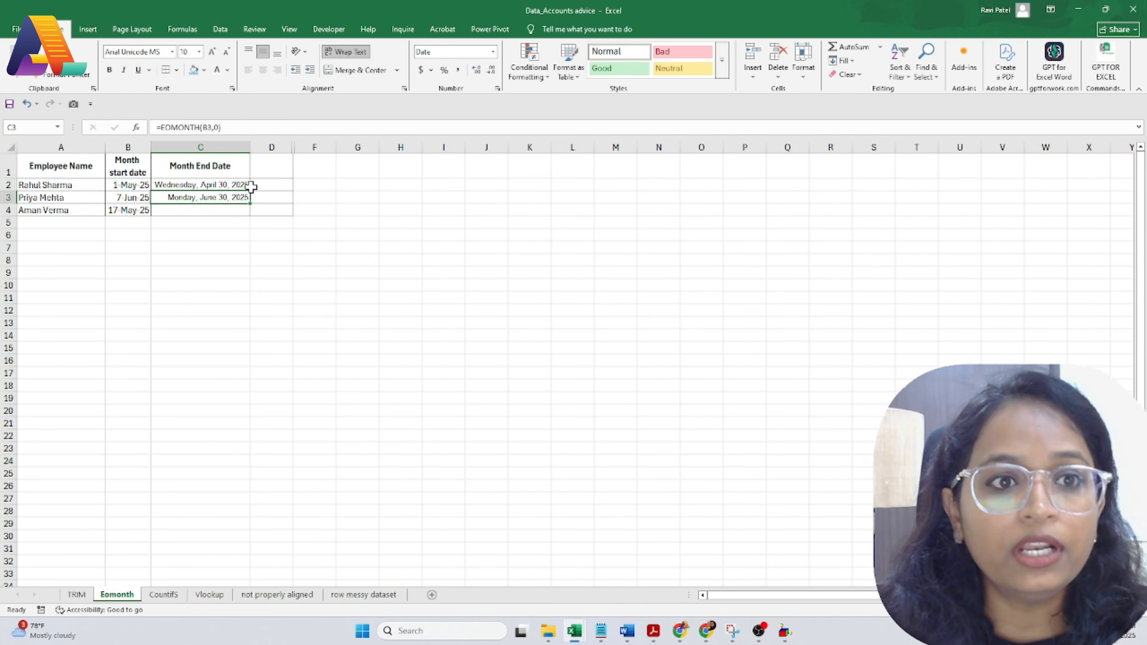
Step: Restore C2's EOMONTH to the same month's end, May 31, 2025
click(248, 185)
click(125, 185)
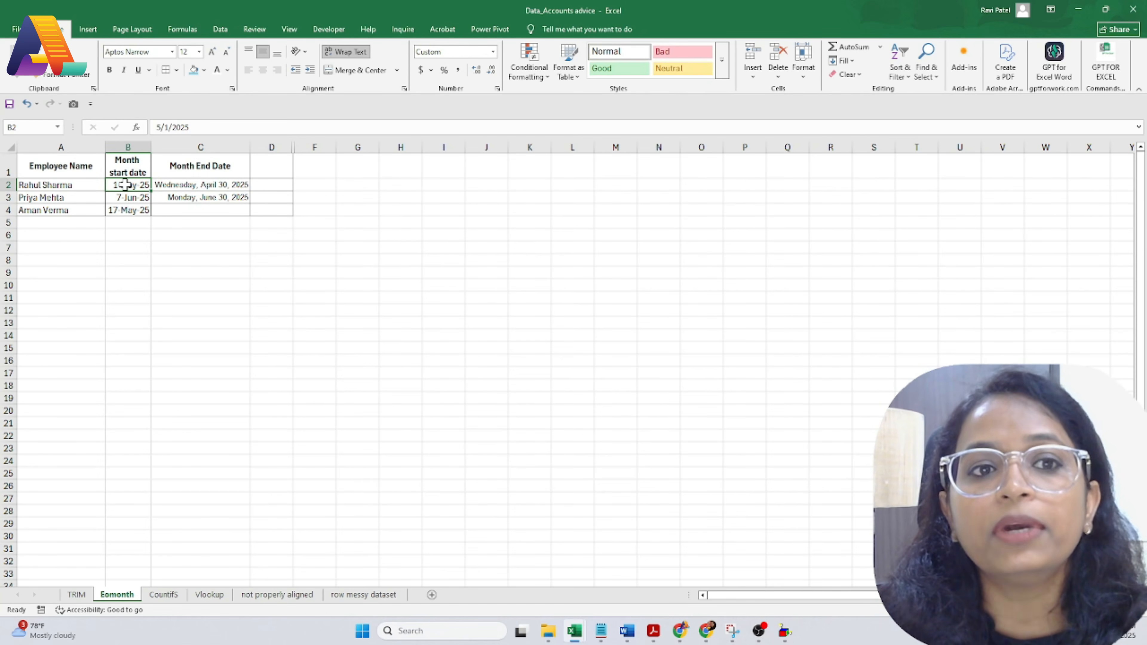
click(218, 184)
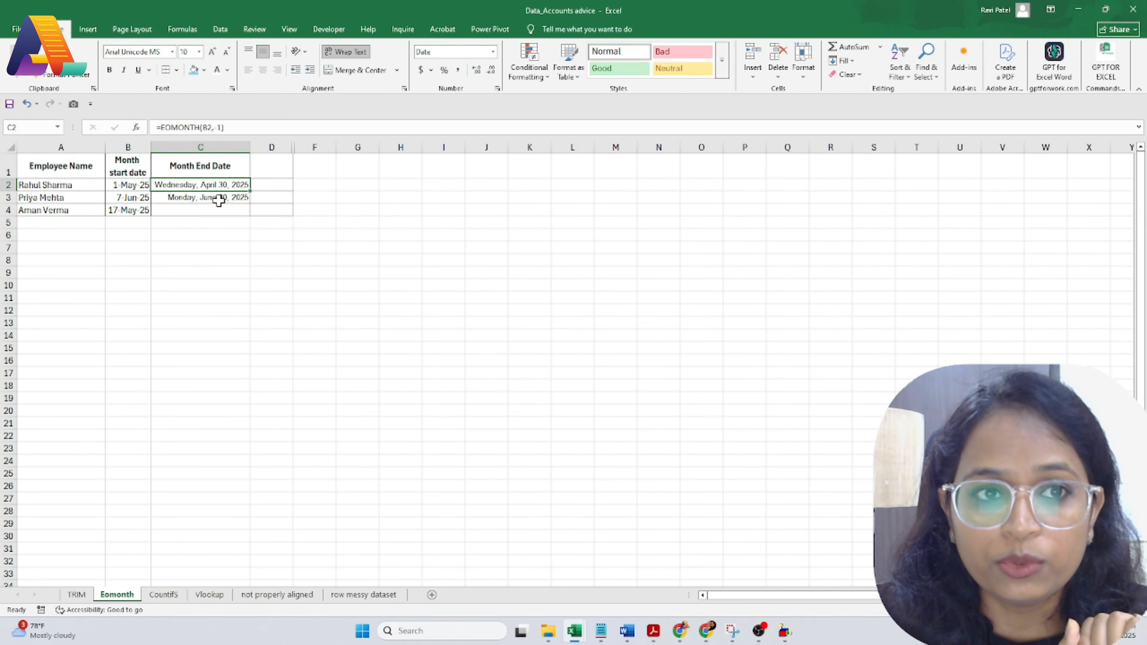
double_click(199, 185)
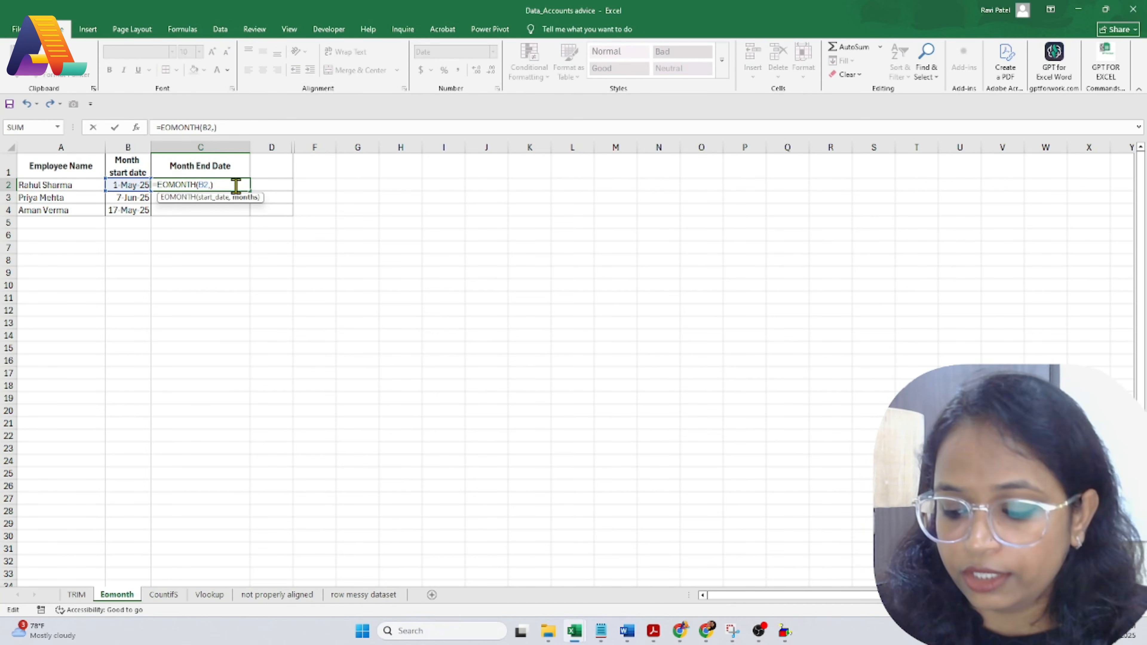
key(Return)
double_click(128, 198)
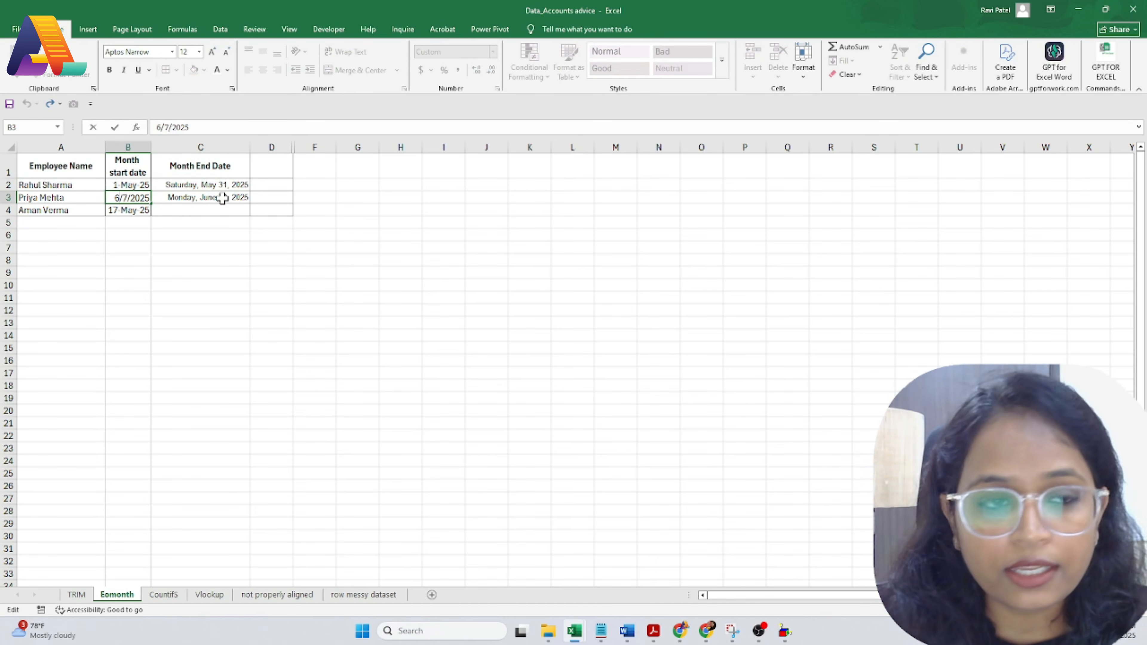
Step: Correct the second start date to 7 May 25 so its month end recalculates
key(BackSpace)
text(5)
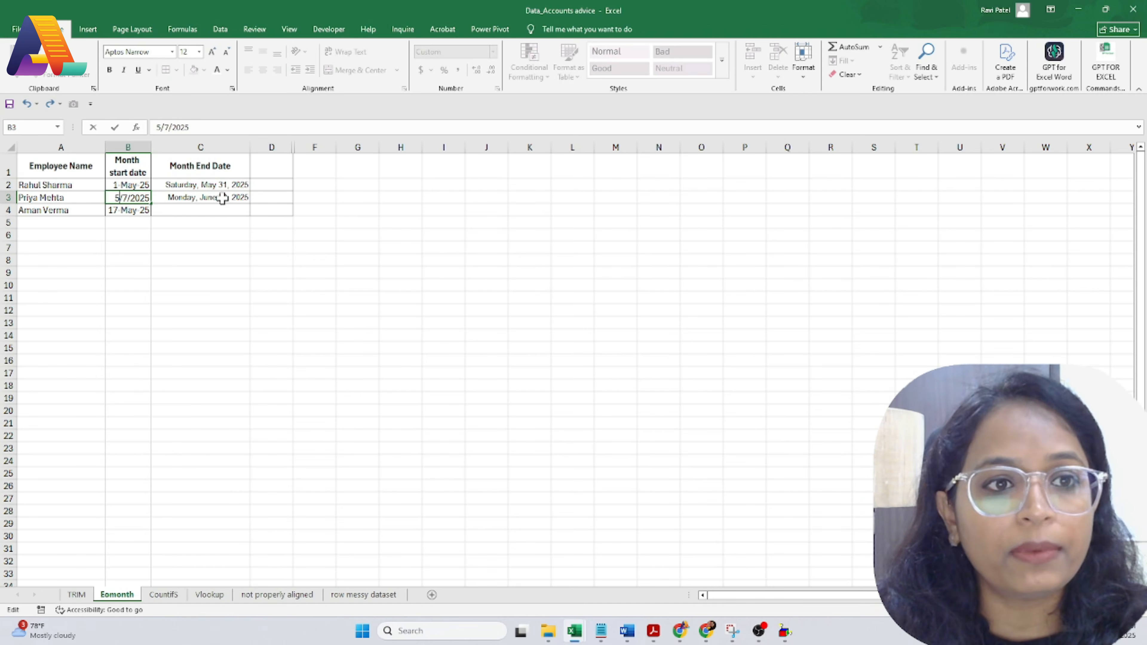
key(Return)
click(222, 198)
click(273, 199)
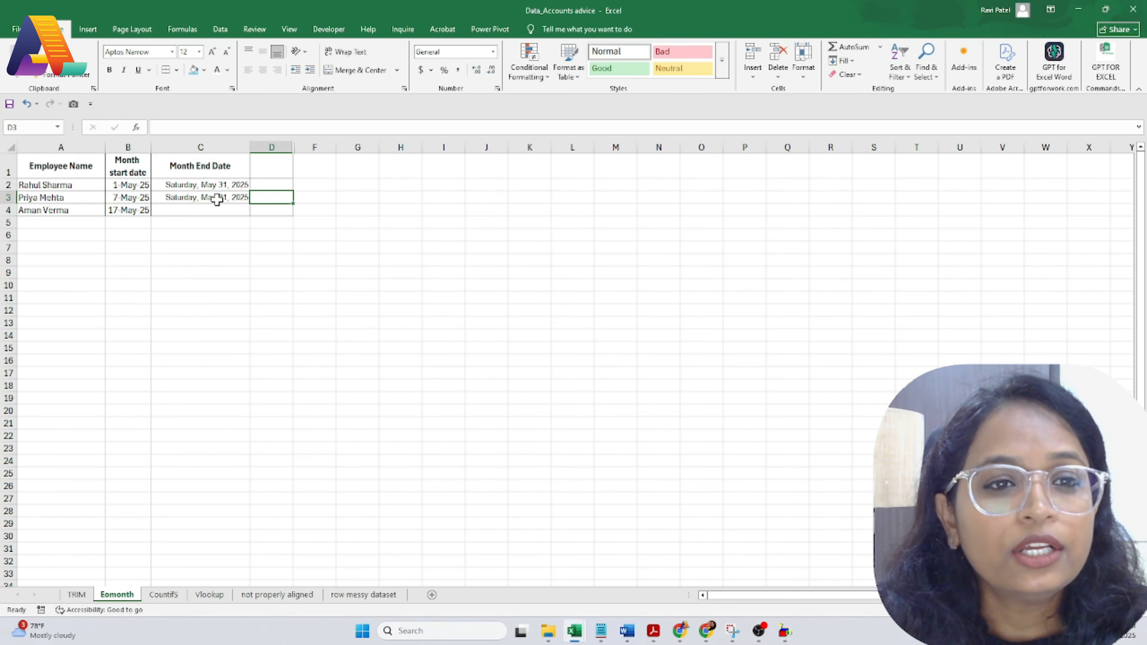
click(234, 197)
click(115, 198)
Step: Copy the month-end formula into C4 so all three dates read May 31, 2025
click(207, 199)
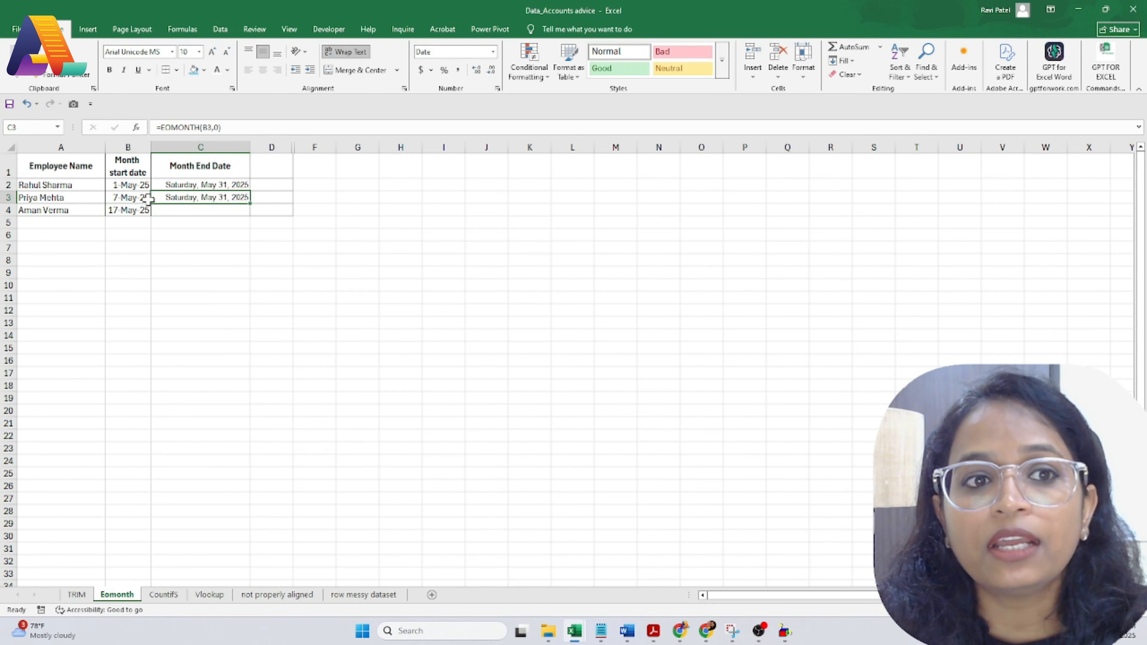
key(ctrl+c)
click(176, 210)
key(ctrl+v)
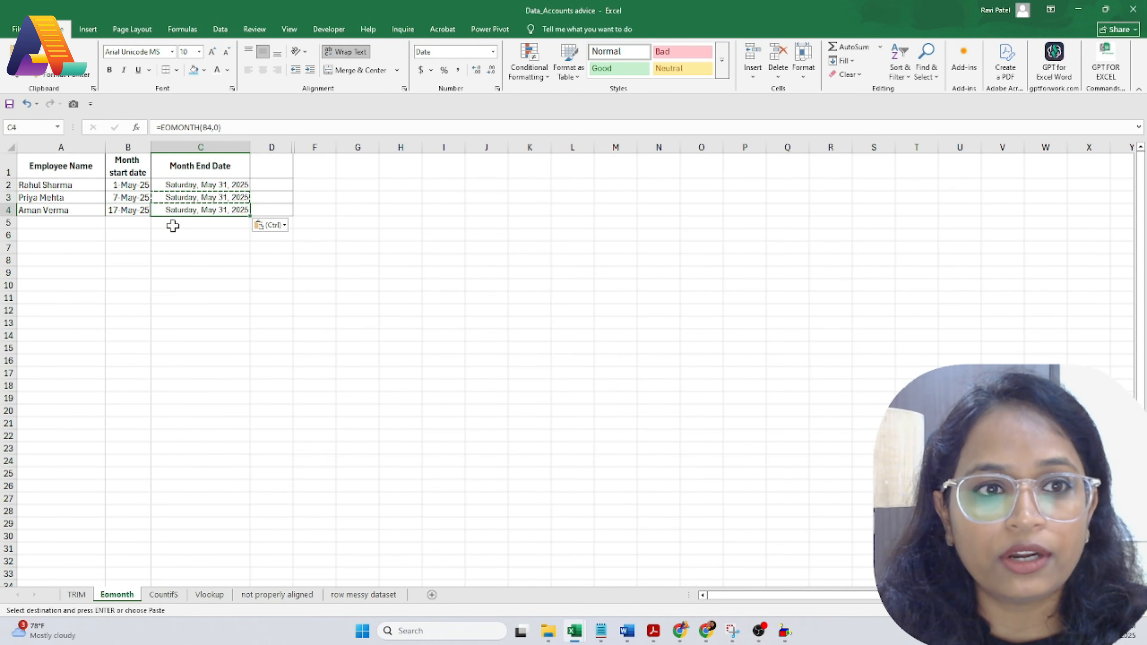
click(176, 235)
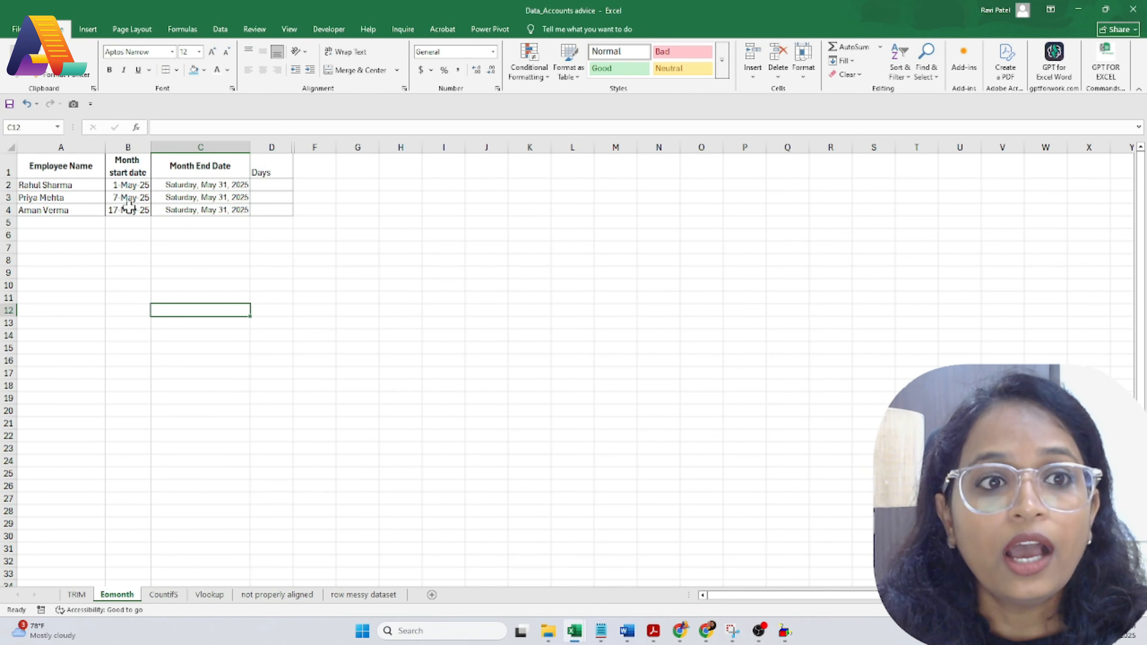
click(124, 197)
click(50, 200)
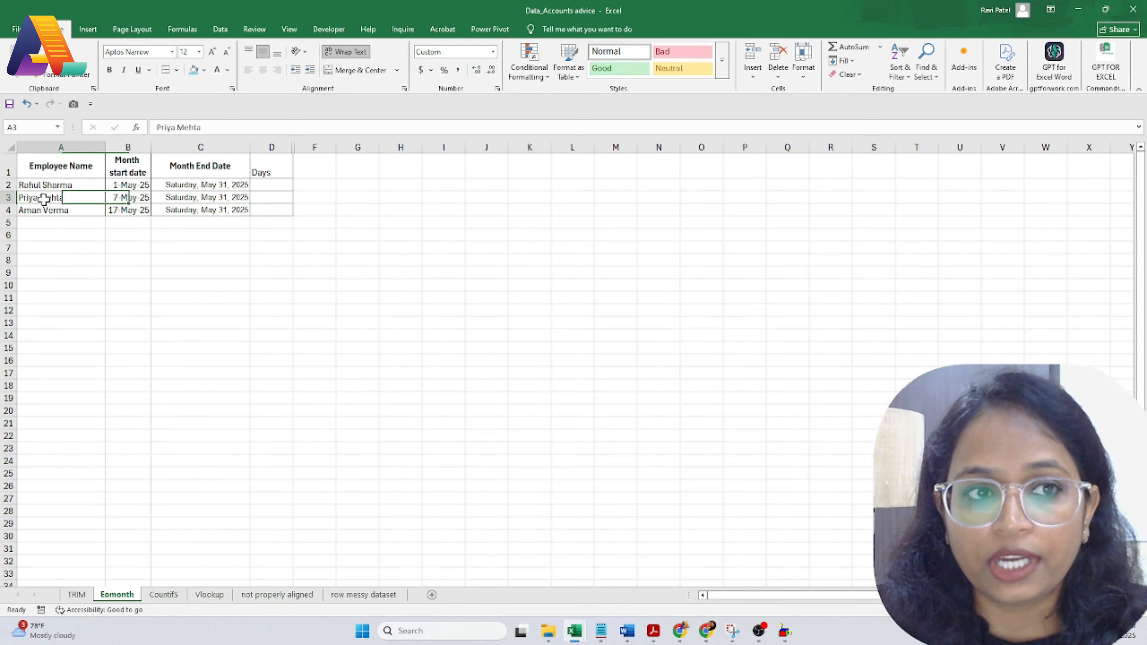
click(120, 196)
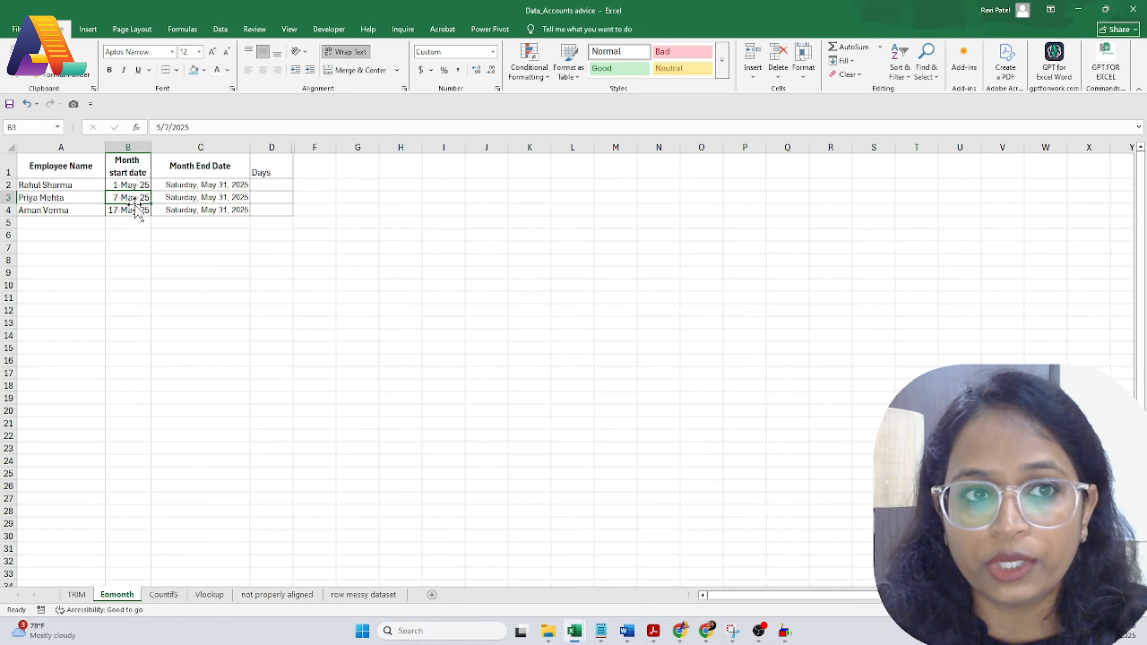
click(274, 183)
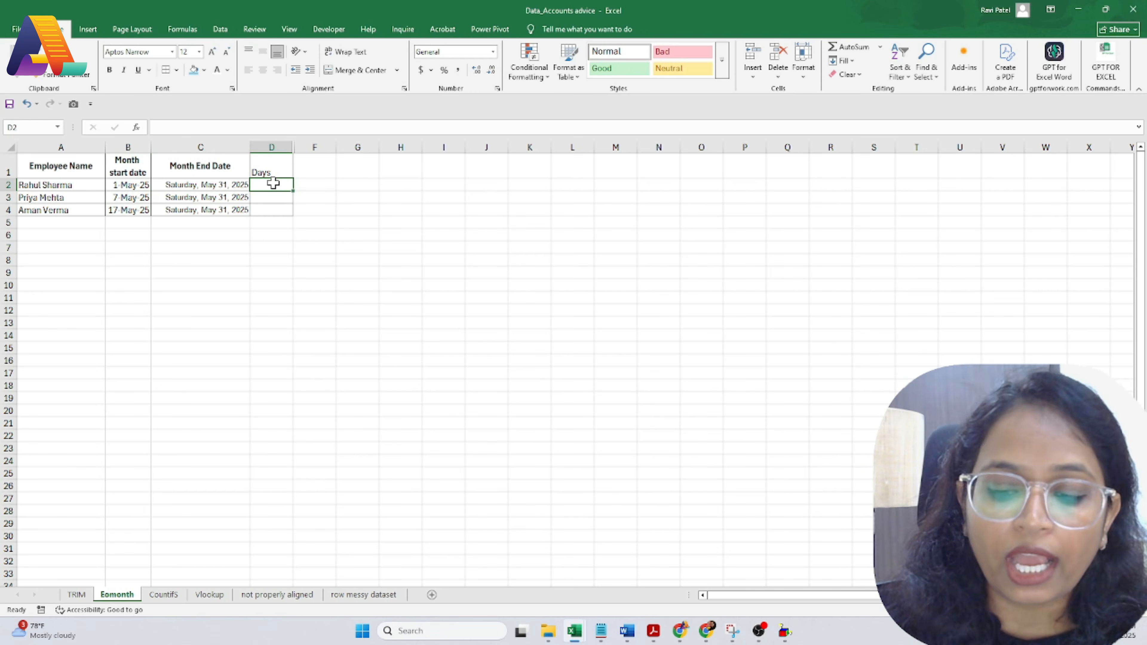
Step: Enter =C2-B2 in D2 and fill it to D4, giving 30, 24 and 14 days
text(=)
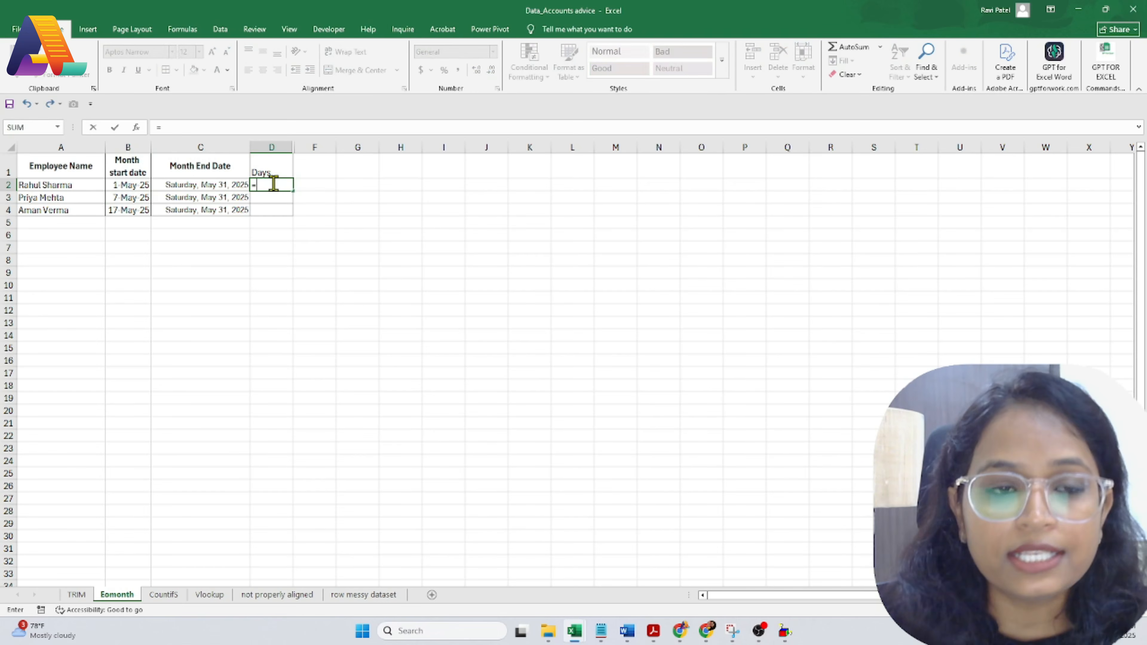
click(168, 187)
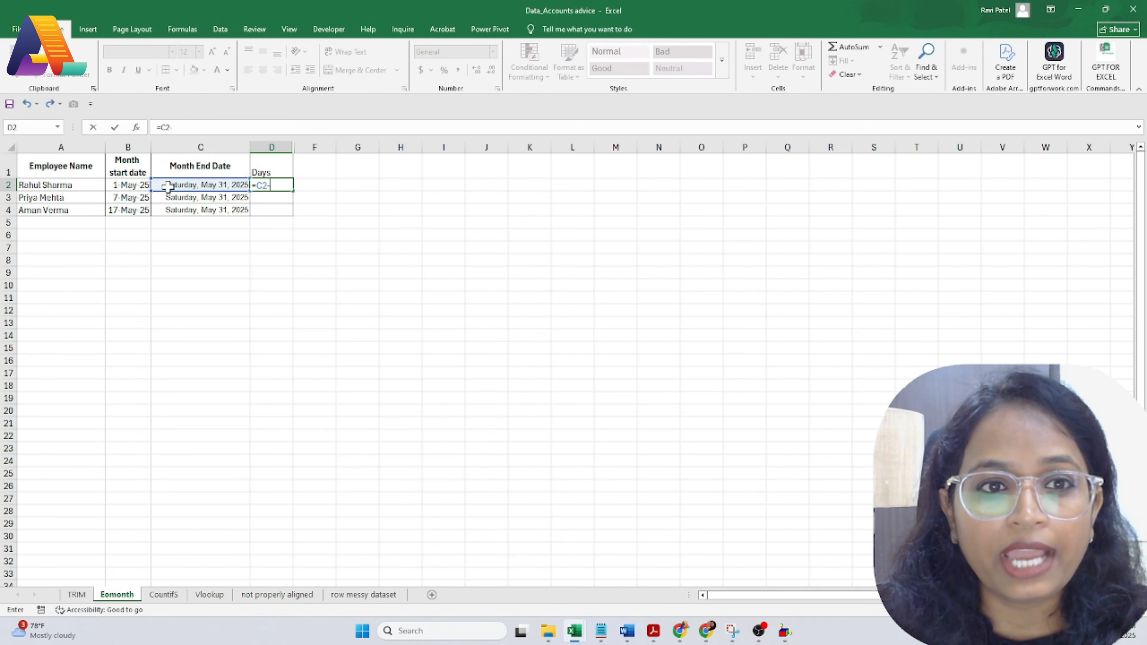
text(-)
click(144, 186)
key(Return)
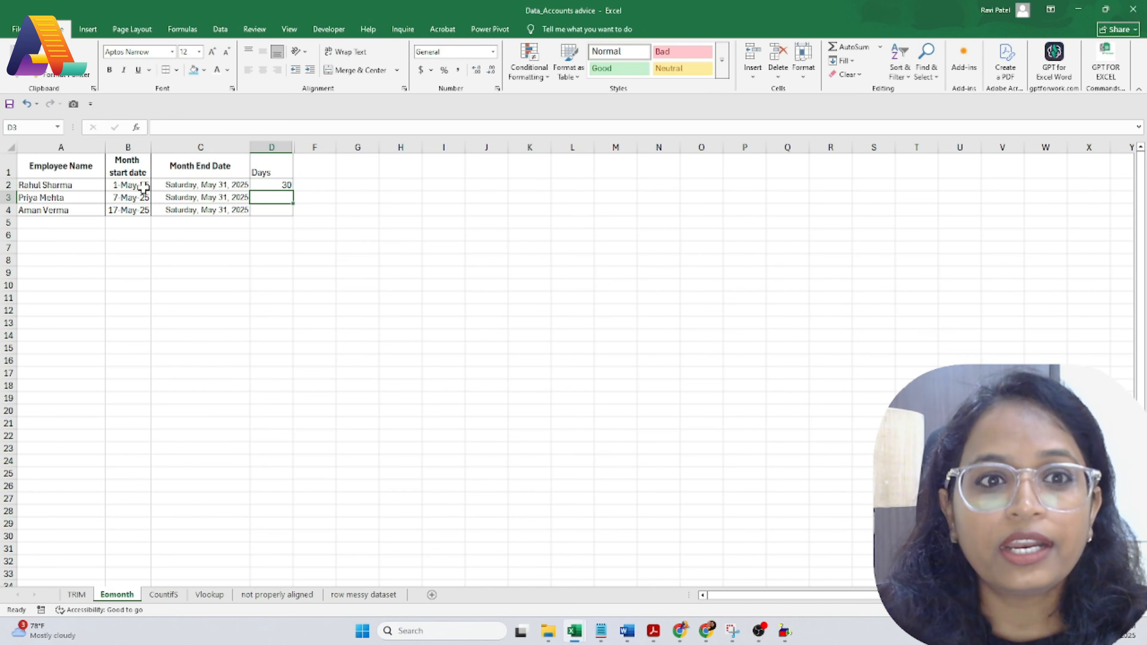
click(280, 185)
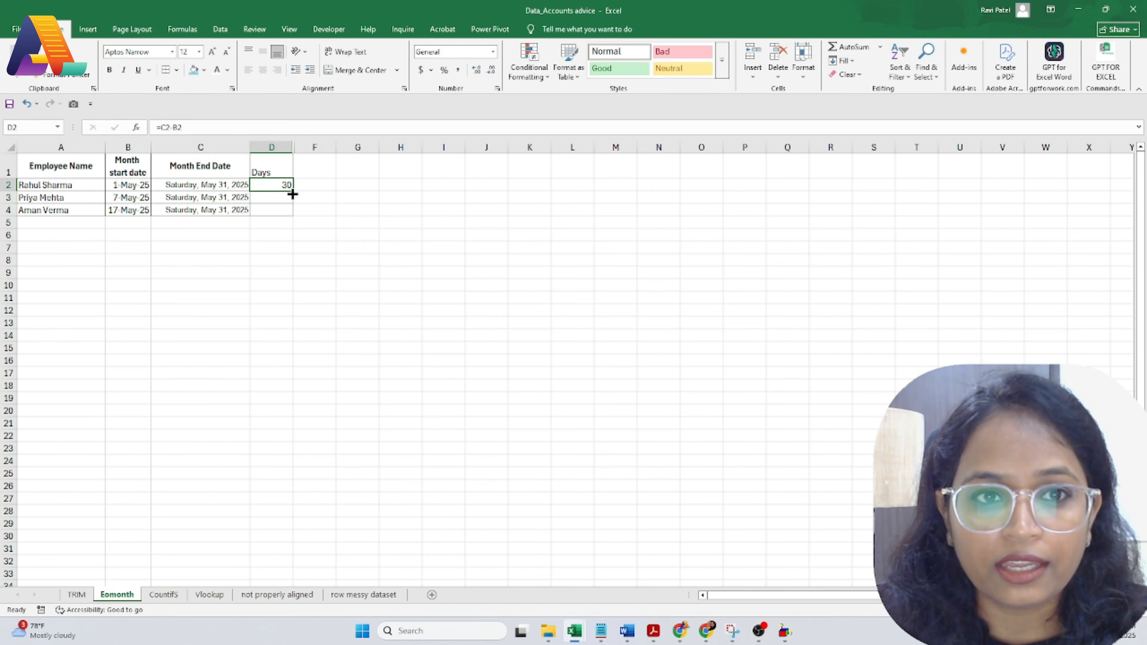
drag(293, 195, 294, 217)
click(298, 260)
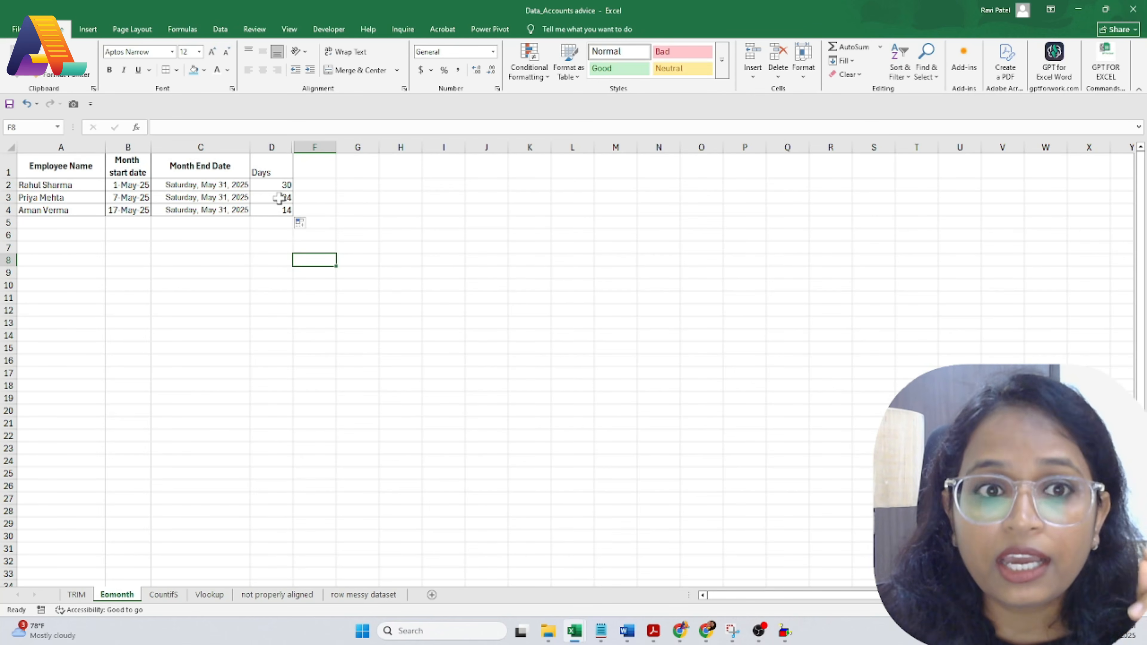
click(279, 186)
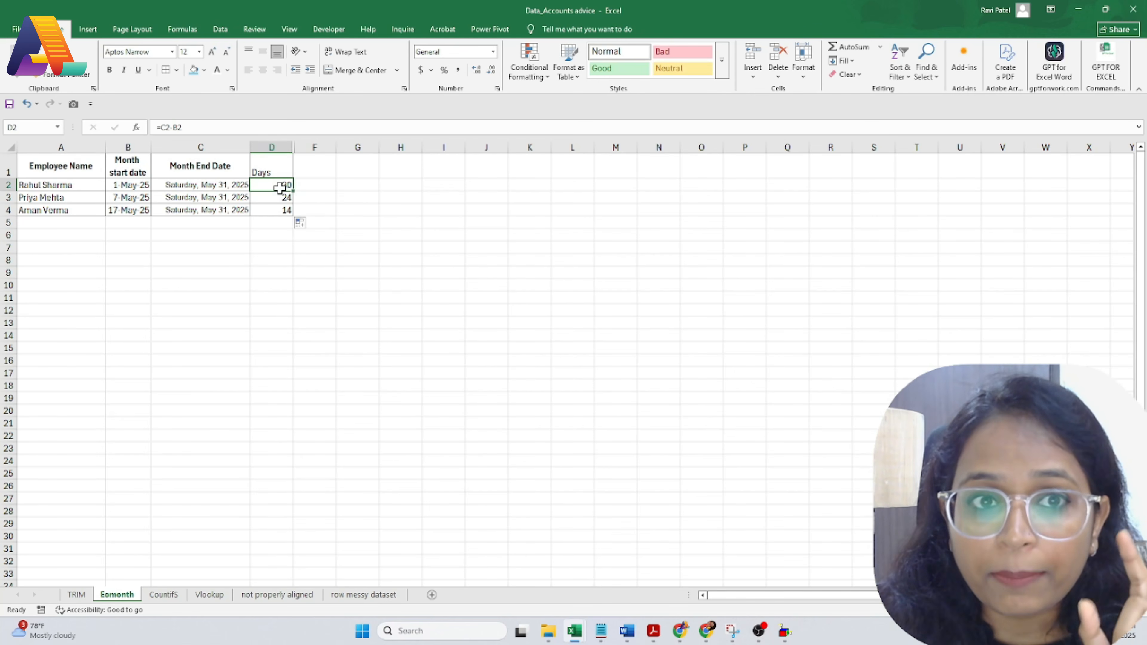
click(118, 188)
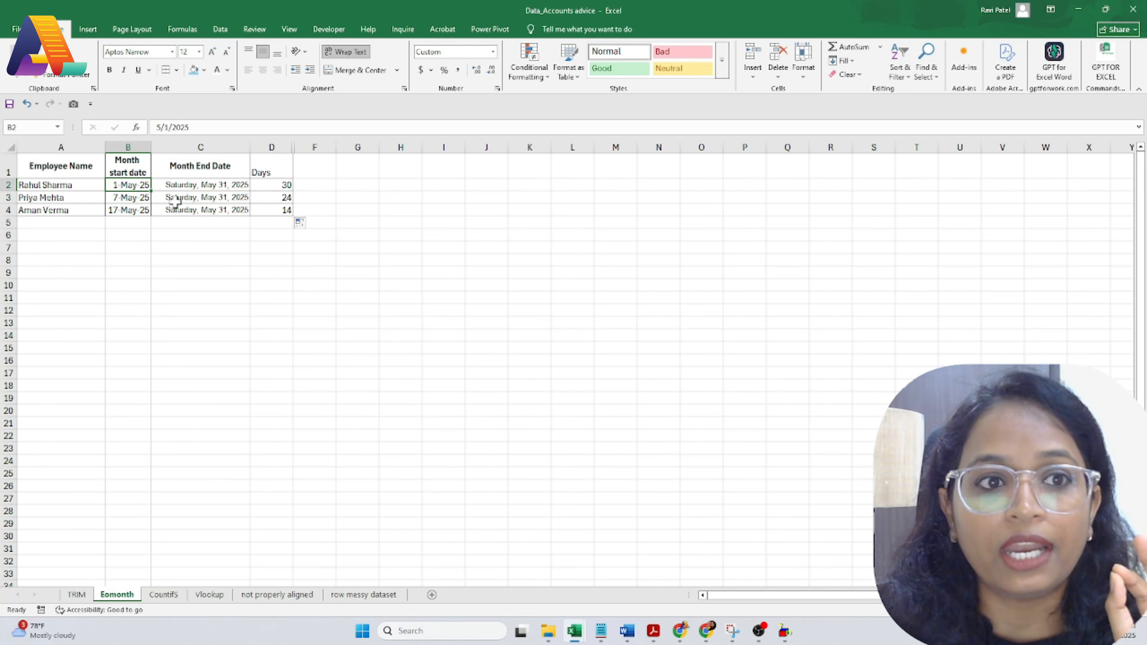
Step: Review the month-end and days formulas for all three employees
click(185, 185)
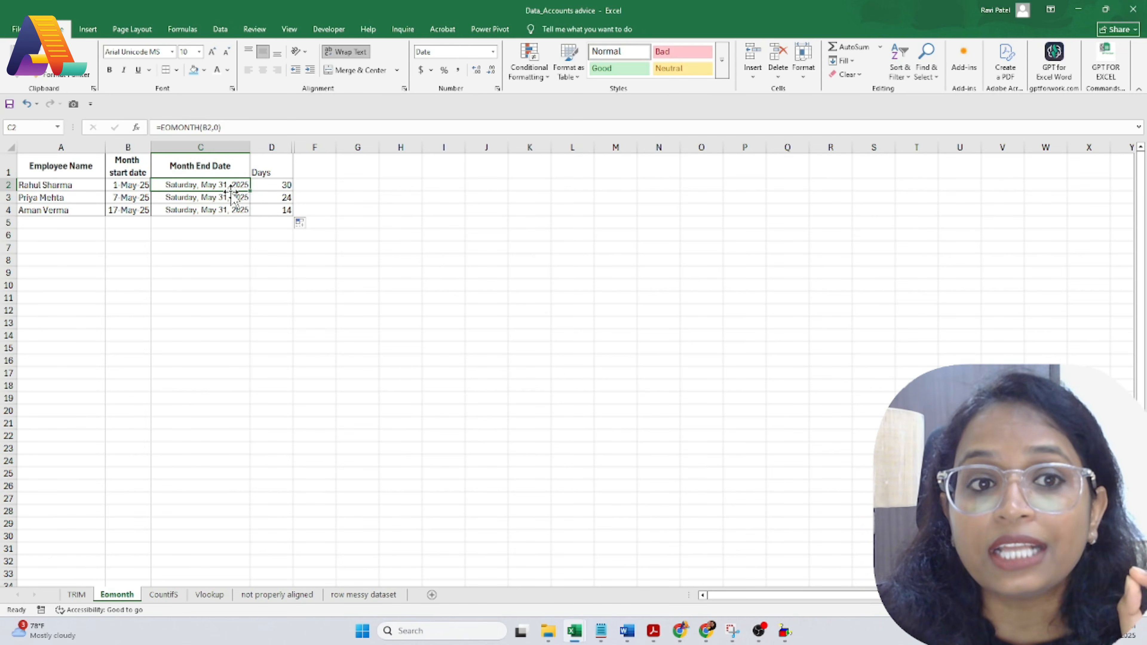
click(276, 186)
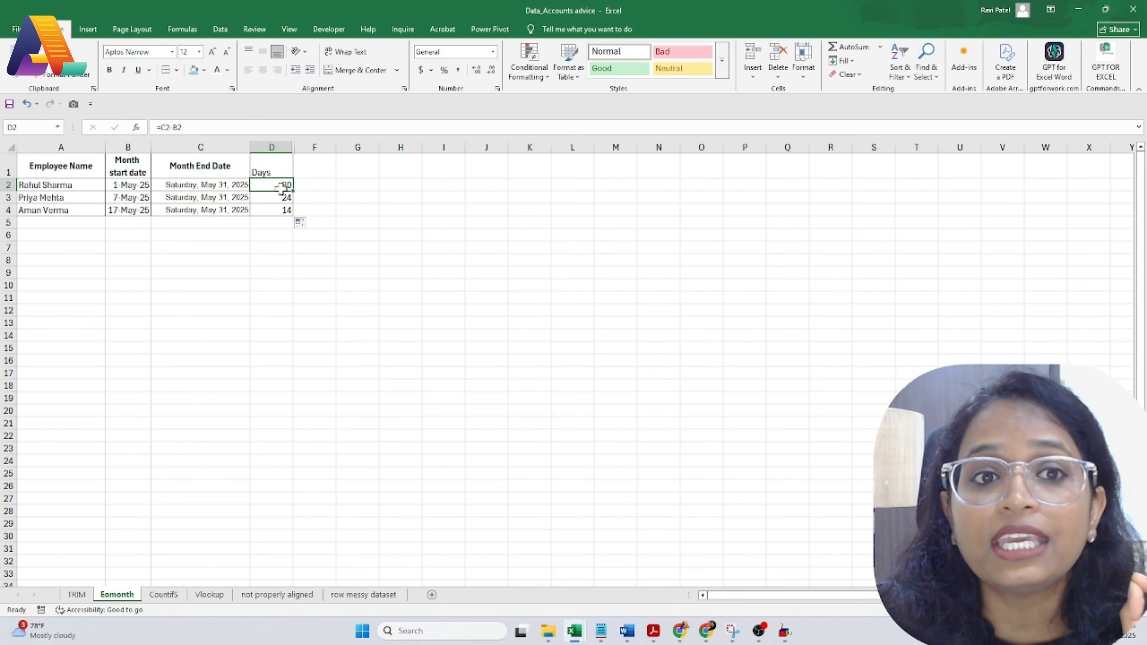
click(270, 197)
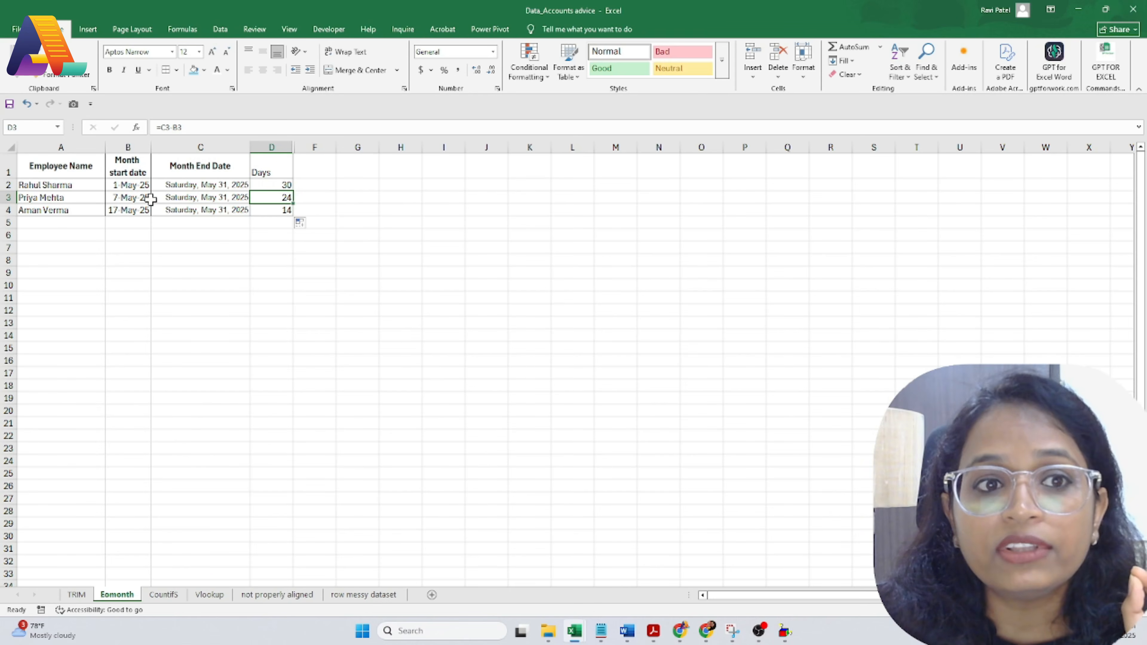
click(172, 195)
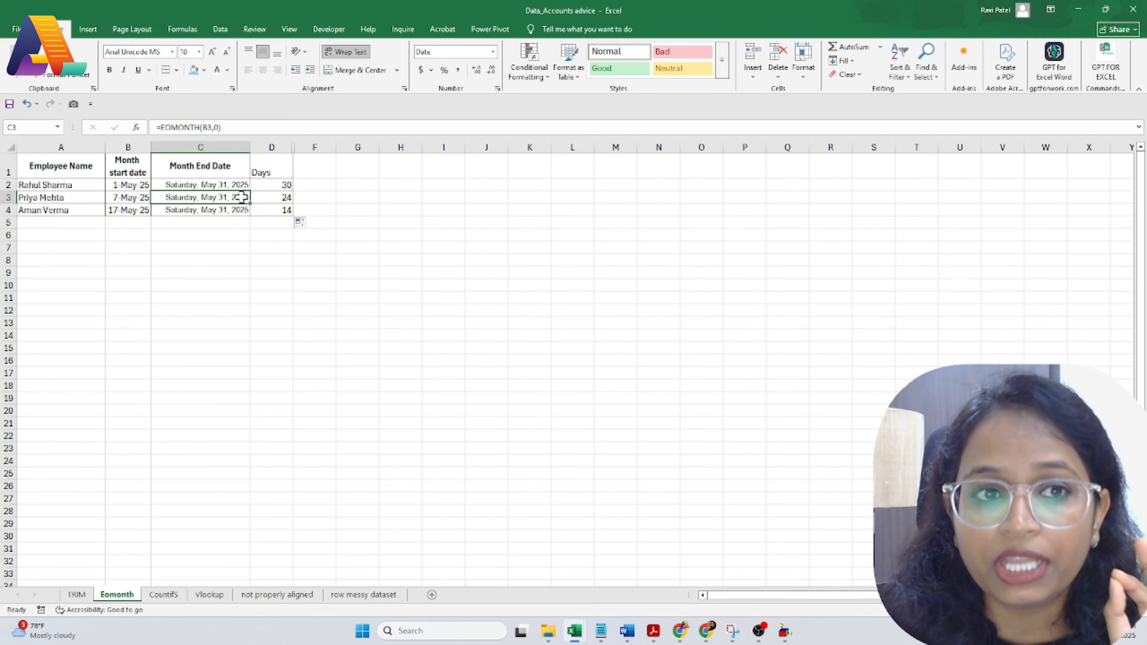
click(282, 198)
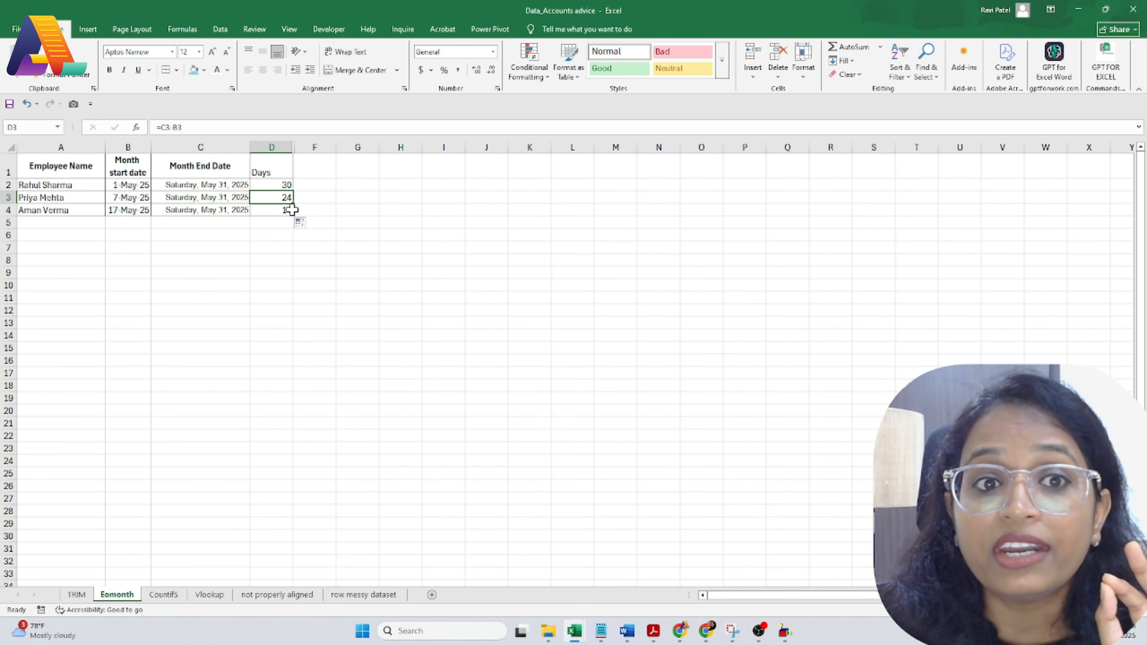
click(277, 210)
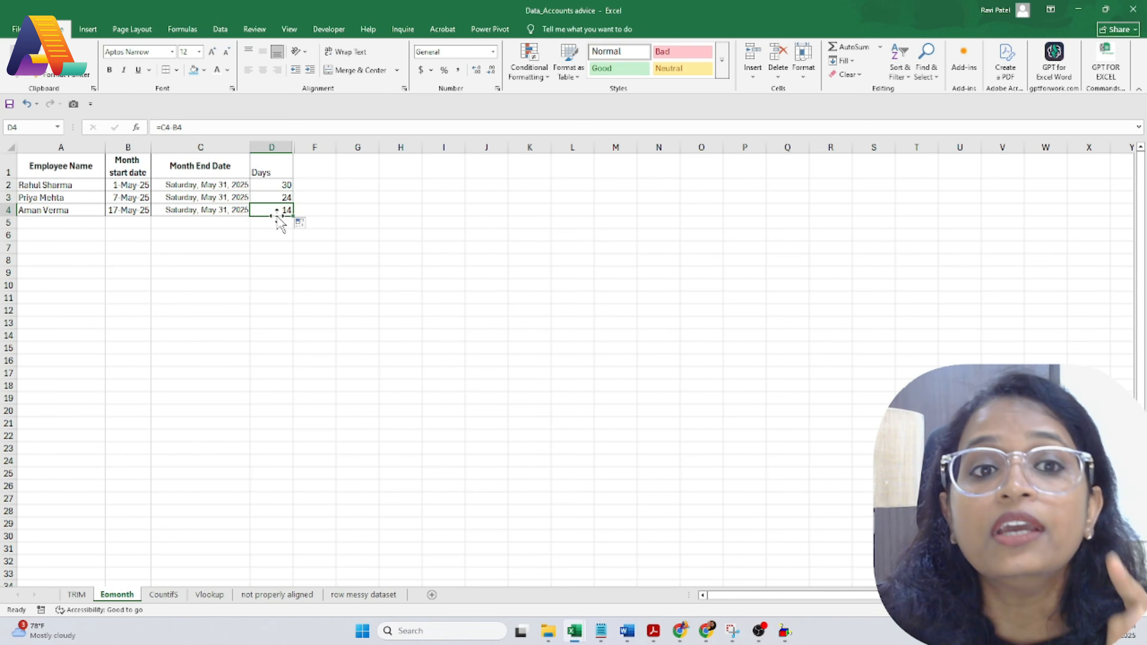
drag(127, 185, 124, 221)
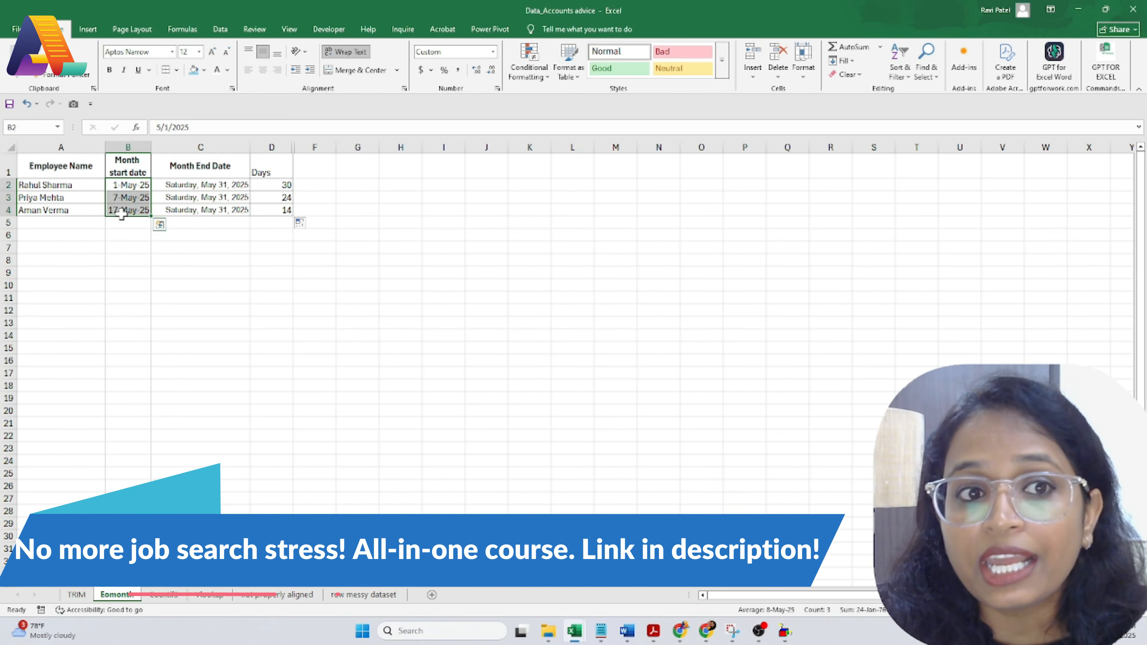
Step: Change D2 to =C2-B2+1 and fill it to D4, giving 31, 25 and 15
click(269, 183)
double_click(284, 184)
text(+1)
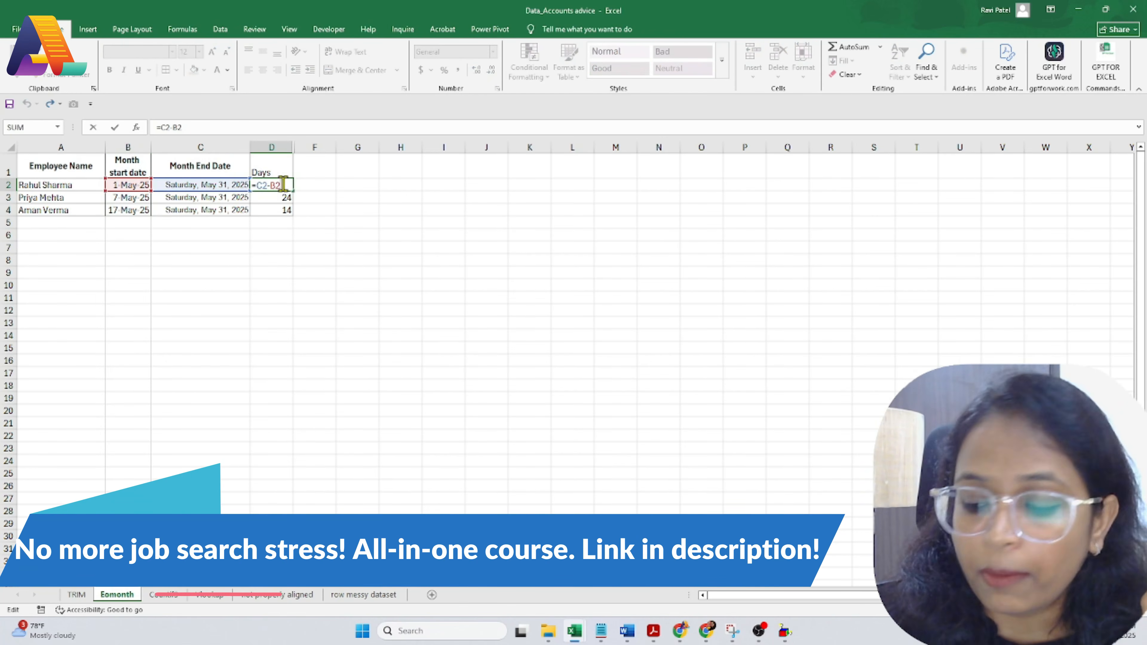
key(ctrl+Return)
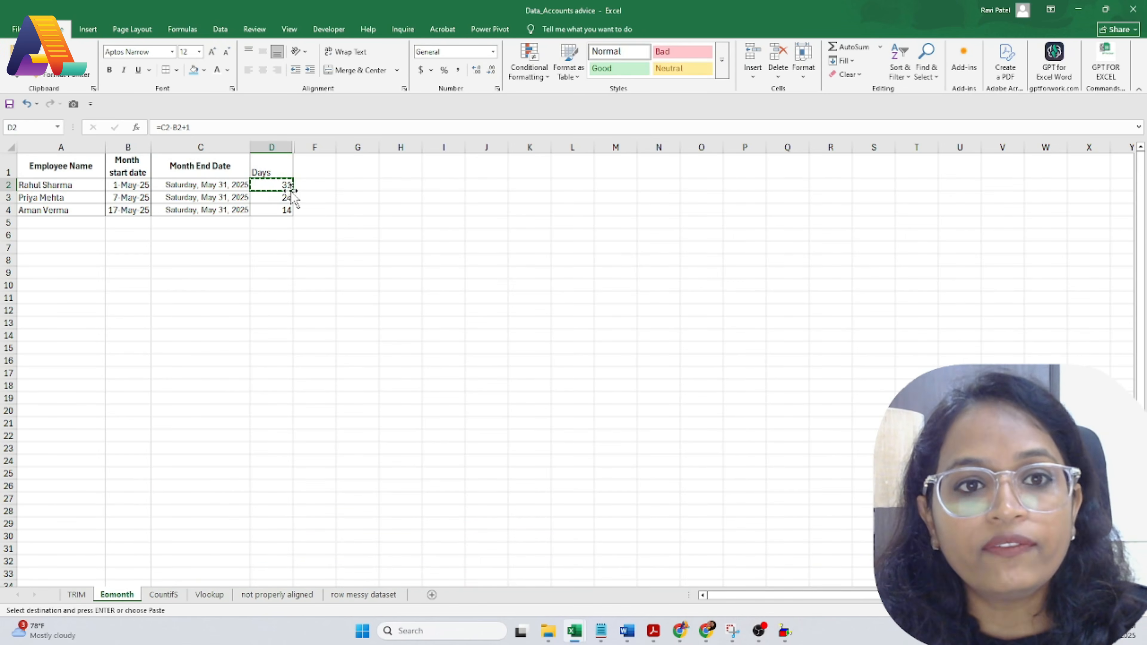
drag(292, 190, 294, 212)
click(275, 234)
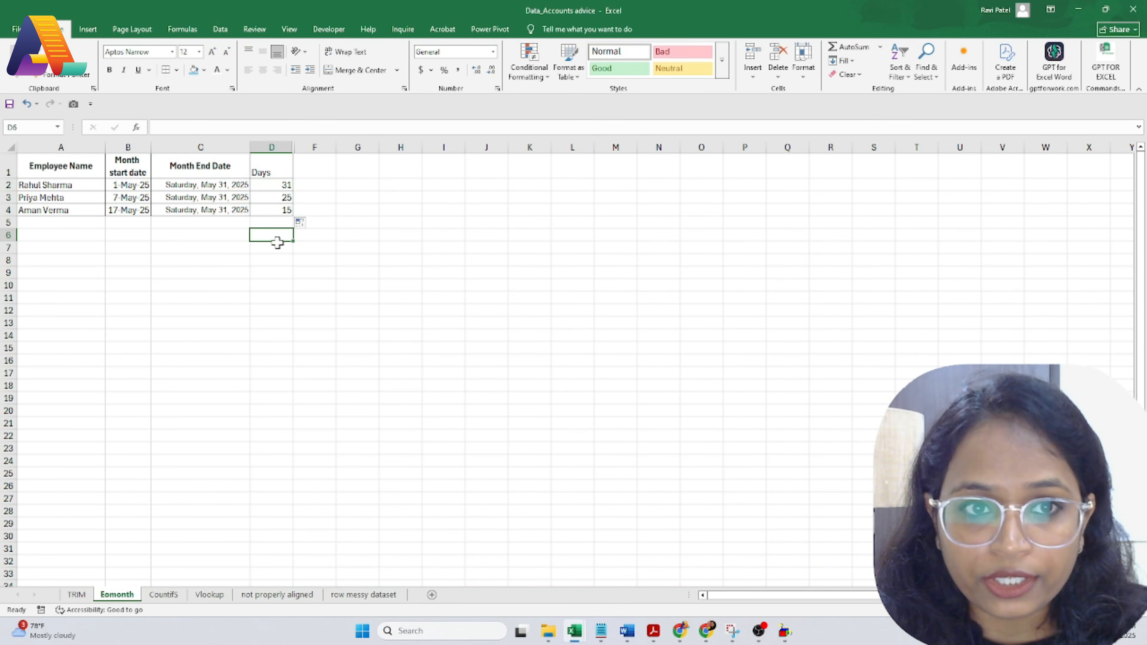
Step: Check the corrected days formulas in D2:D4 against the month-end dates
click(273, 198)
click(273, 223)
click(279, 187)
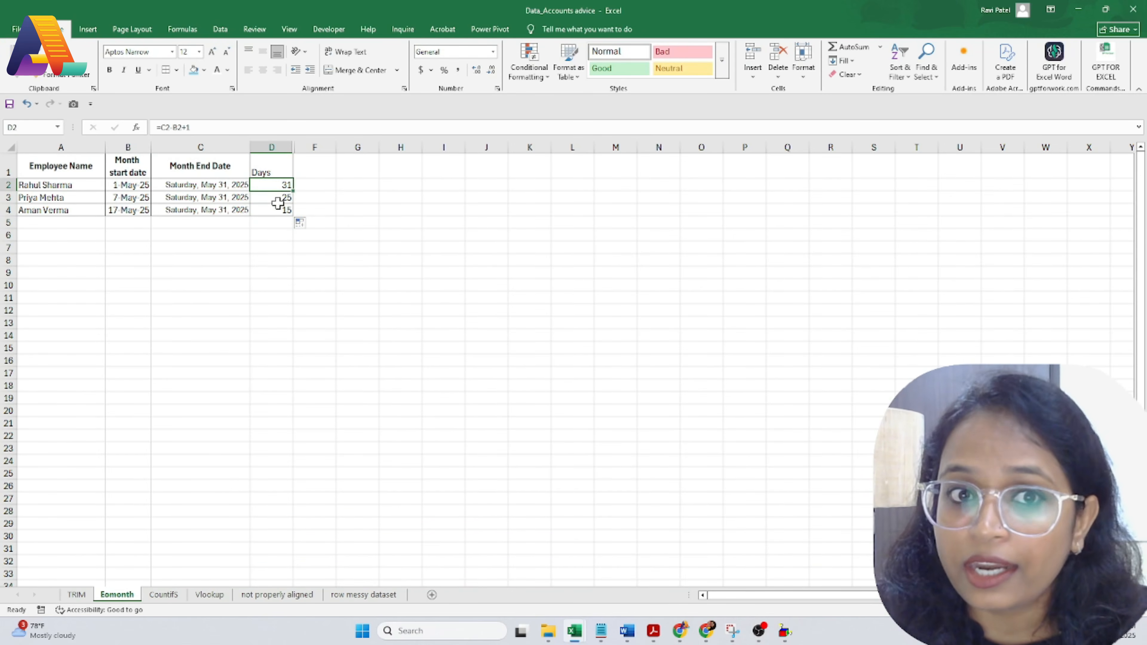
click(280, 210)
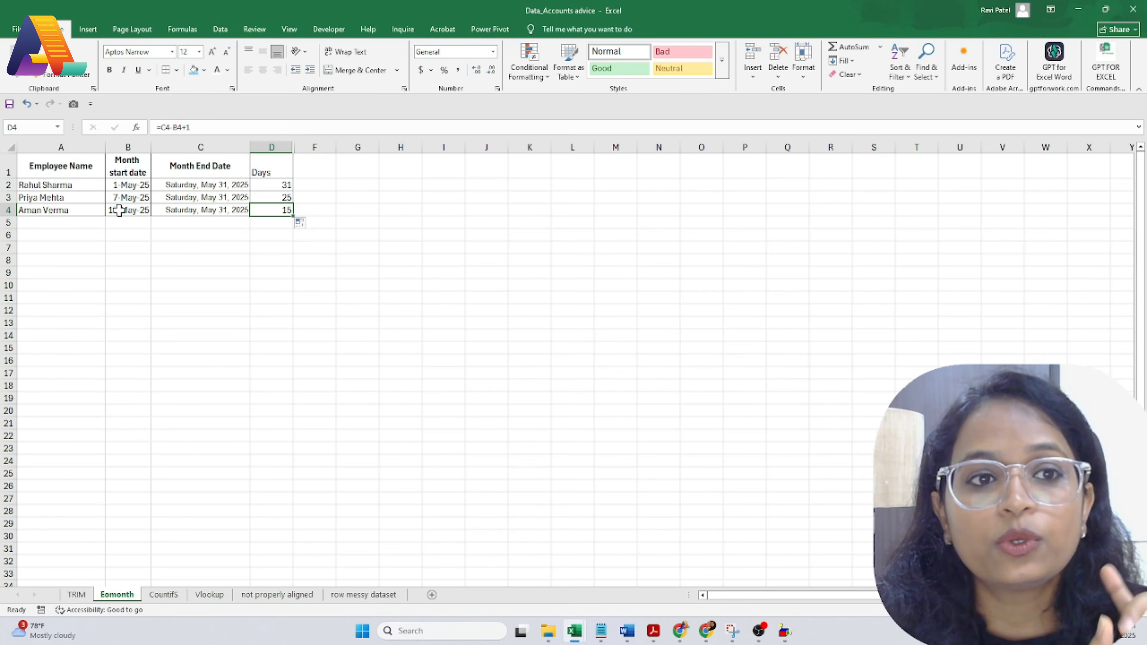
click(177, 186)
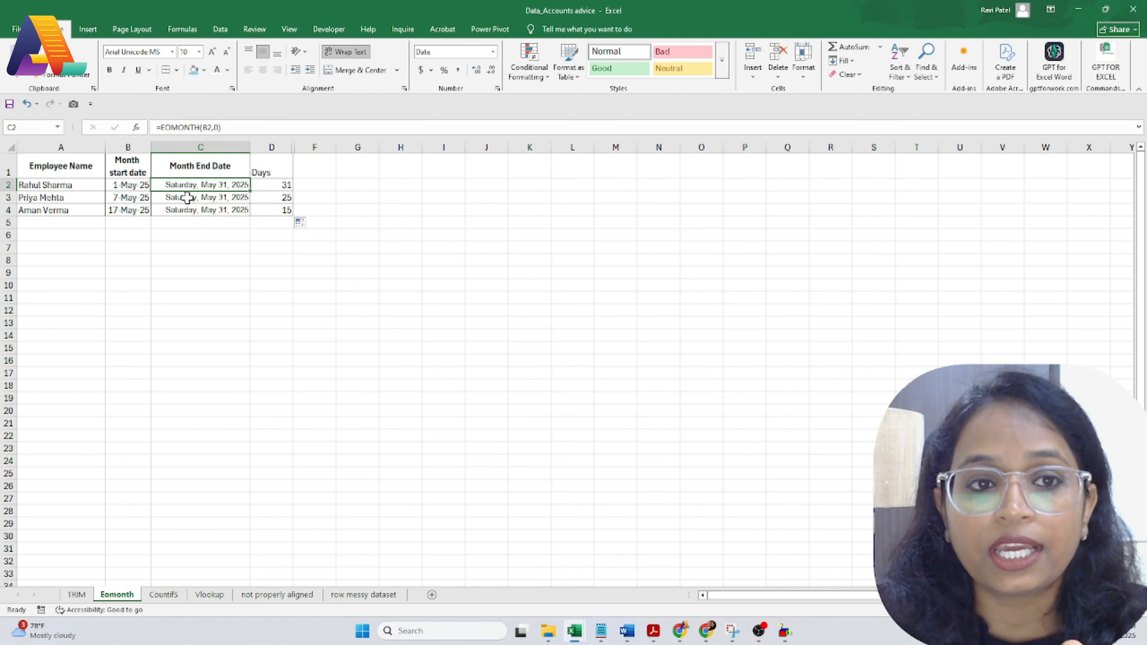
click(264, 186)
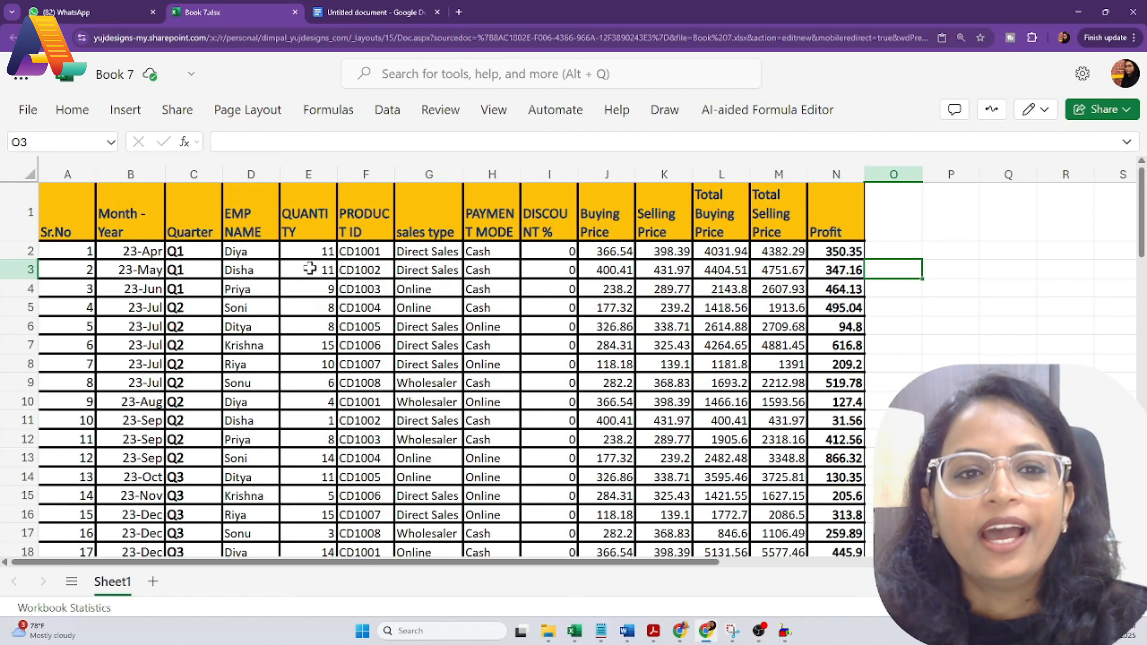
Step: Scroll Book 7's sales table and point out repeated product IDs such as CD1001 and CD1004
scroll(322, 361, down, 15)
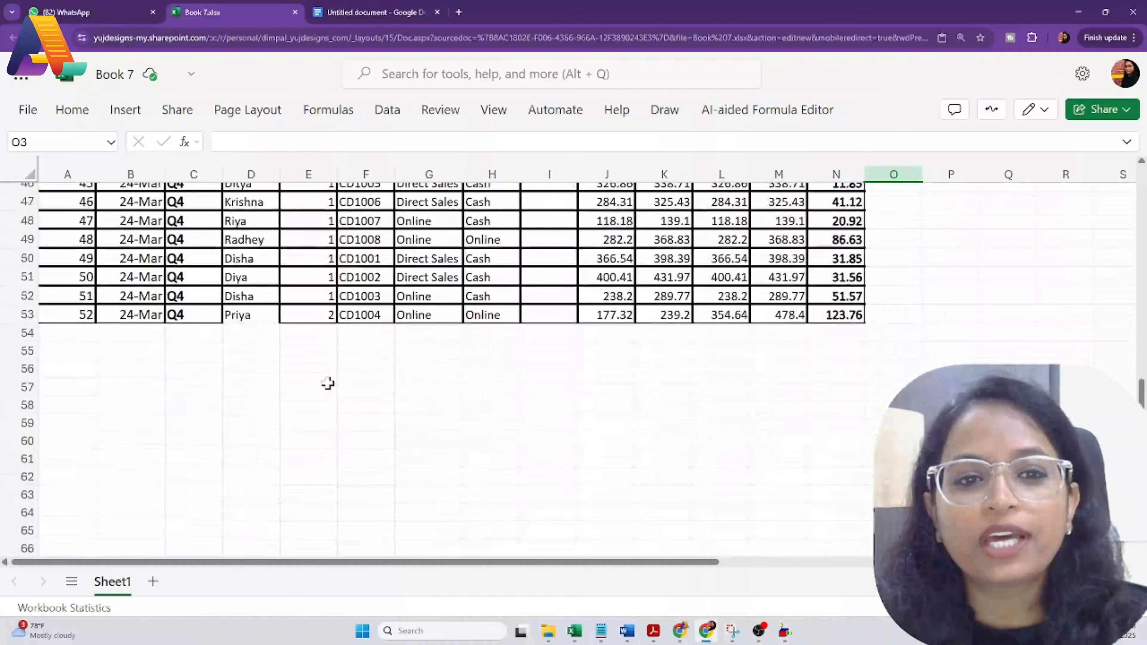
scroll(328, 383, up, 15)
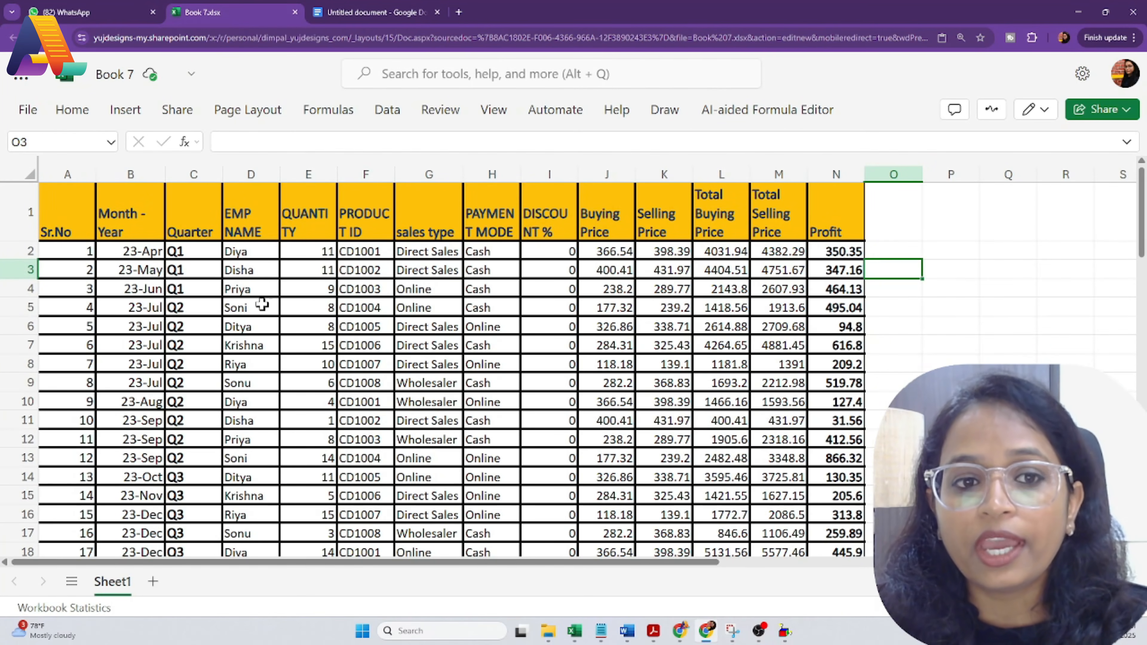
scroll(252, 380, down, 6)
scroll(276, 465, up, 6)
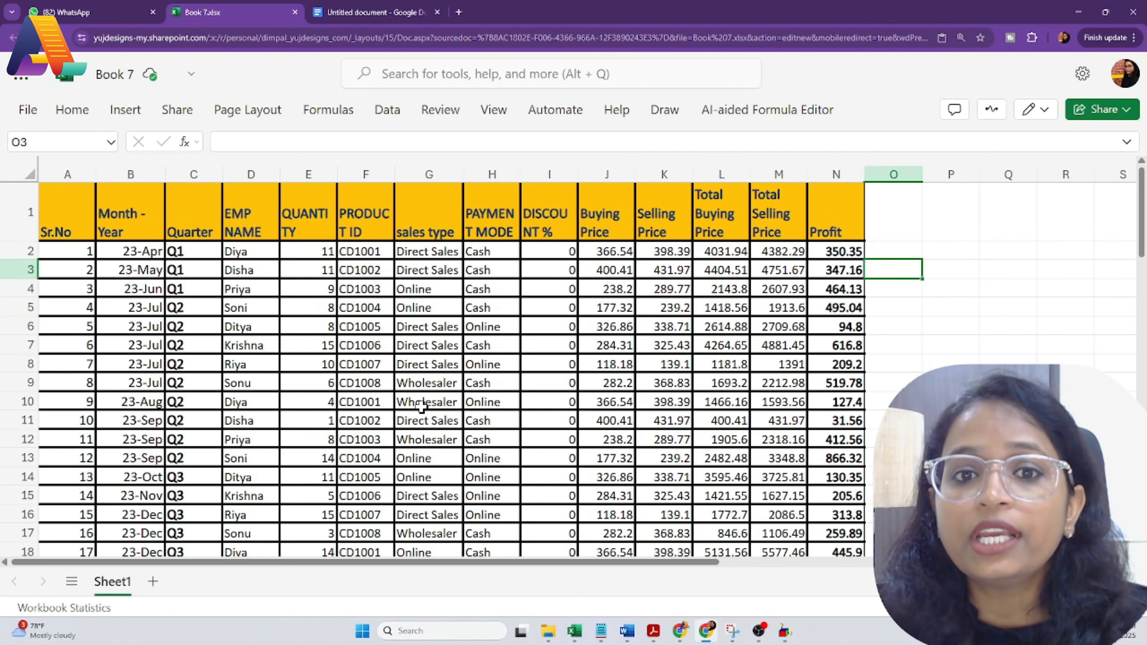
scroll(426, 456, down, 9)
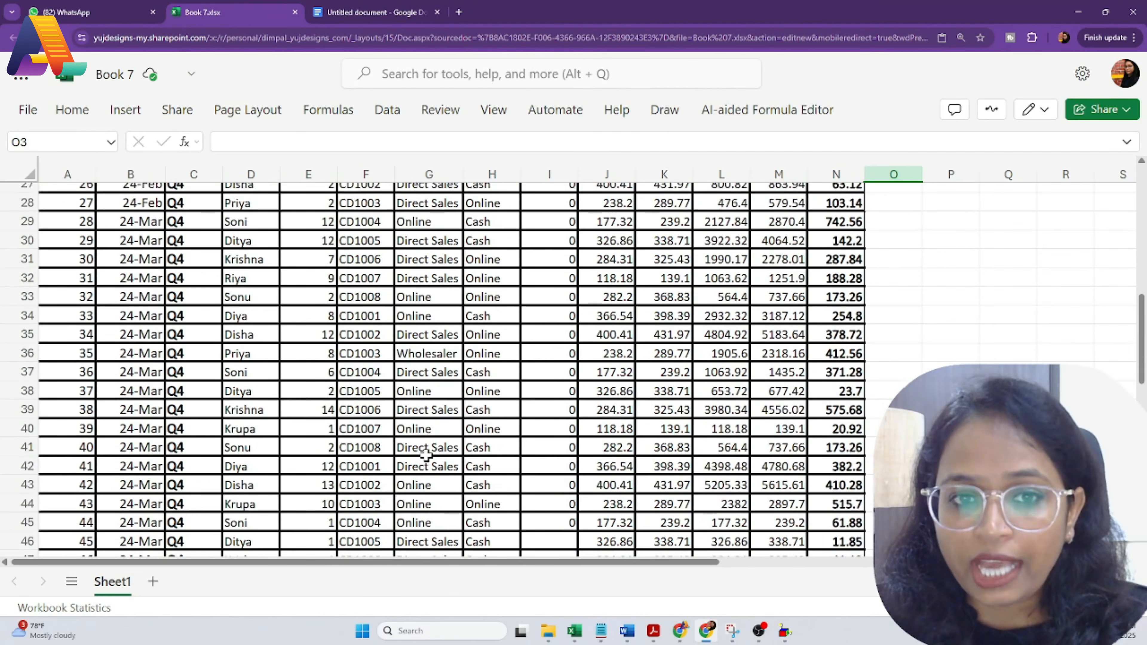
scroll(424, 461, down, 10)
scroll(422, 466, up, 10)
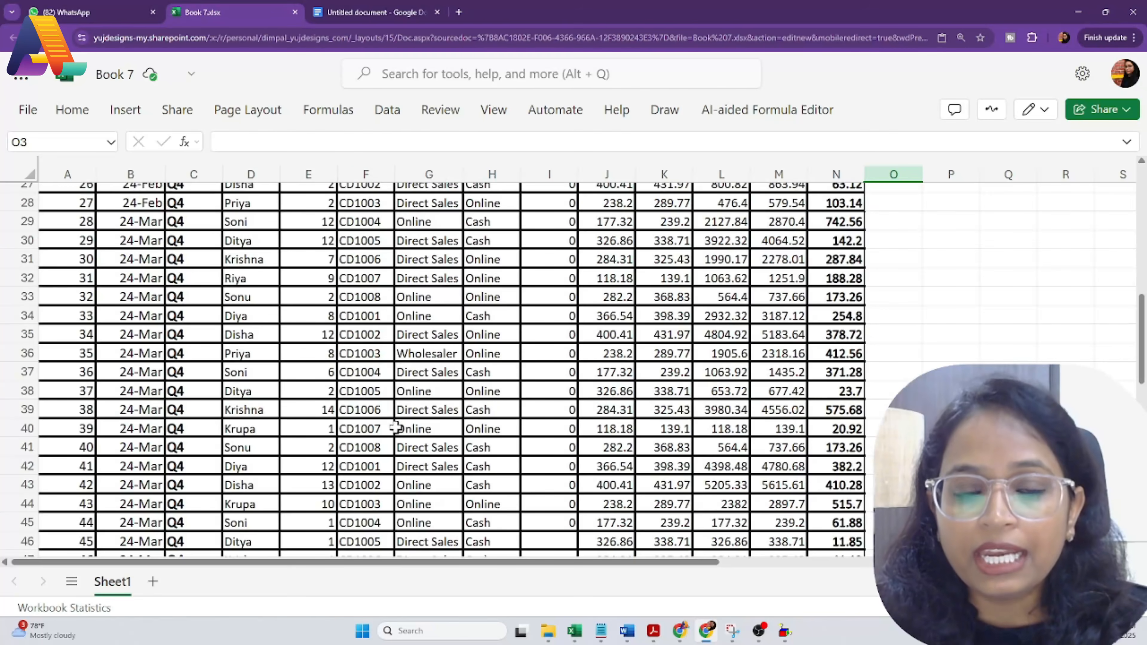
scroll(395, 427, up, 9)
click(365, 251)
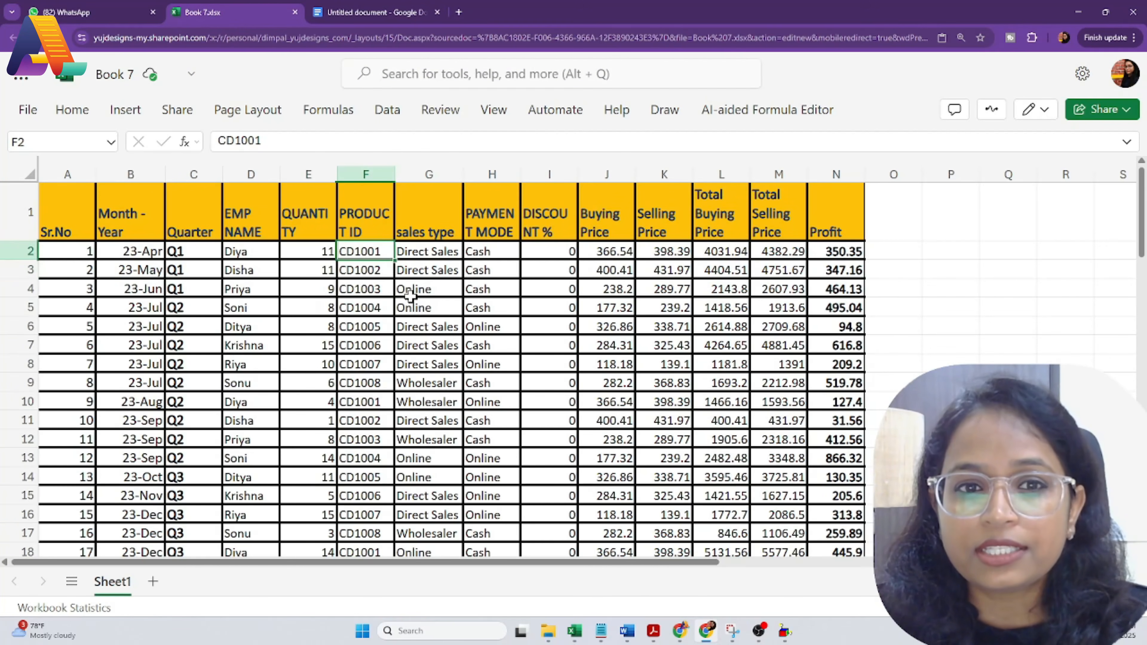
click(376, 273)
click(377, 339)
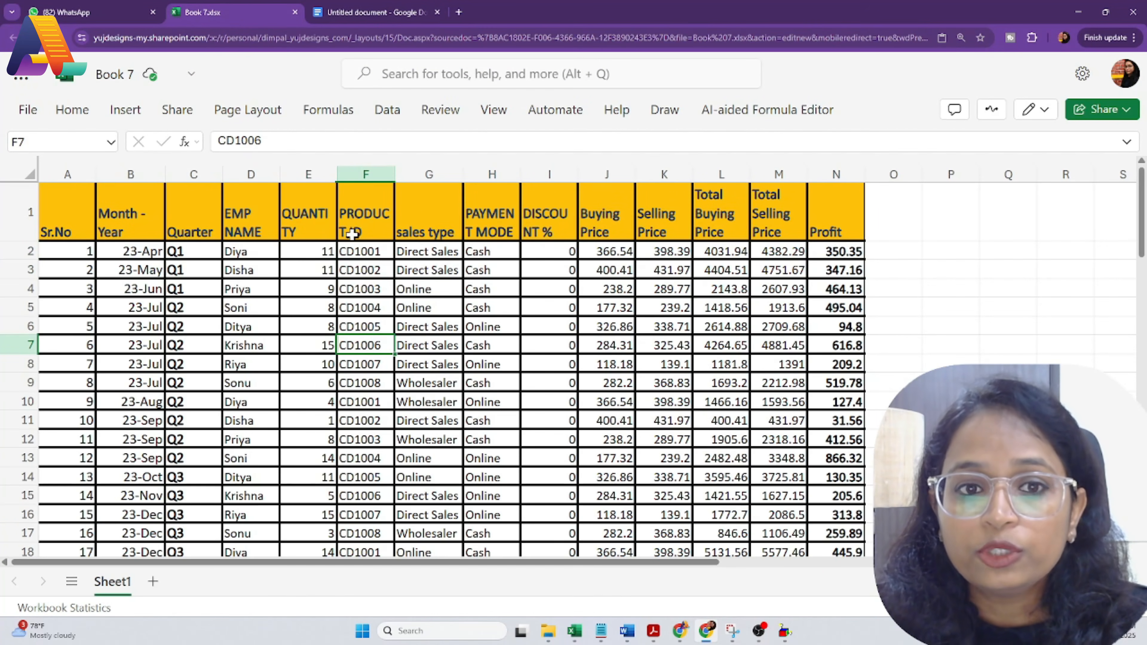
click(365, 403)
click(380, 457)
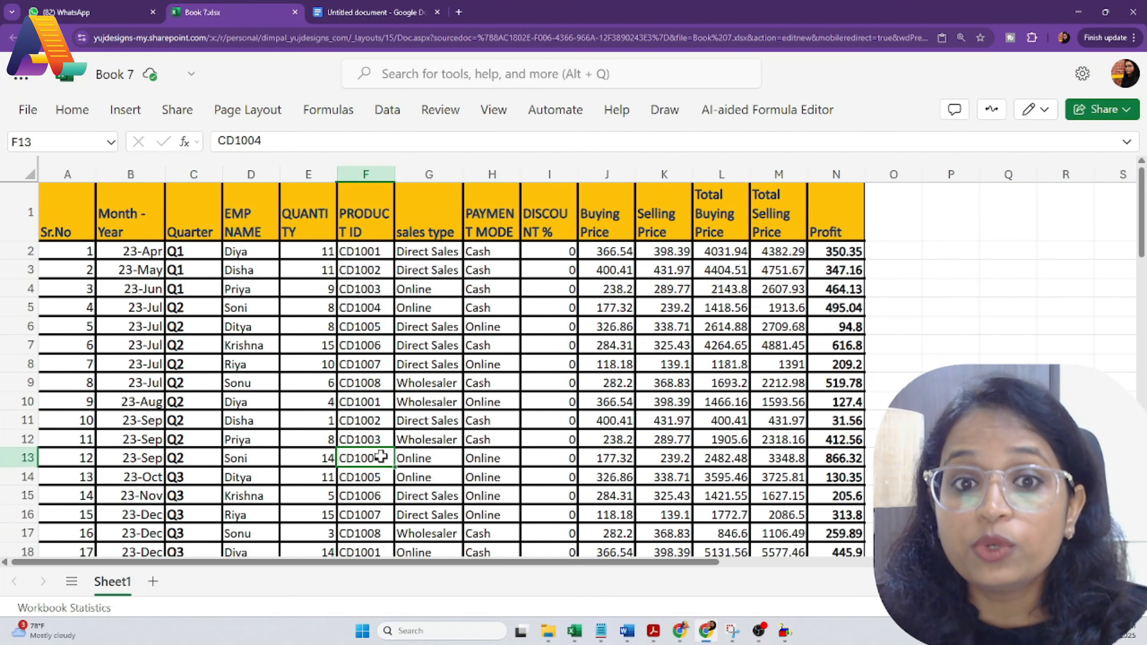
click(366, 258)
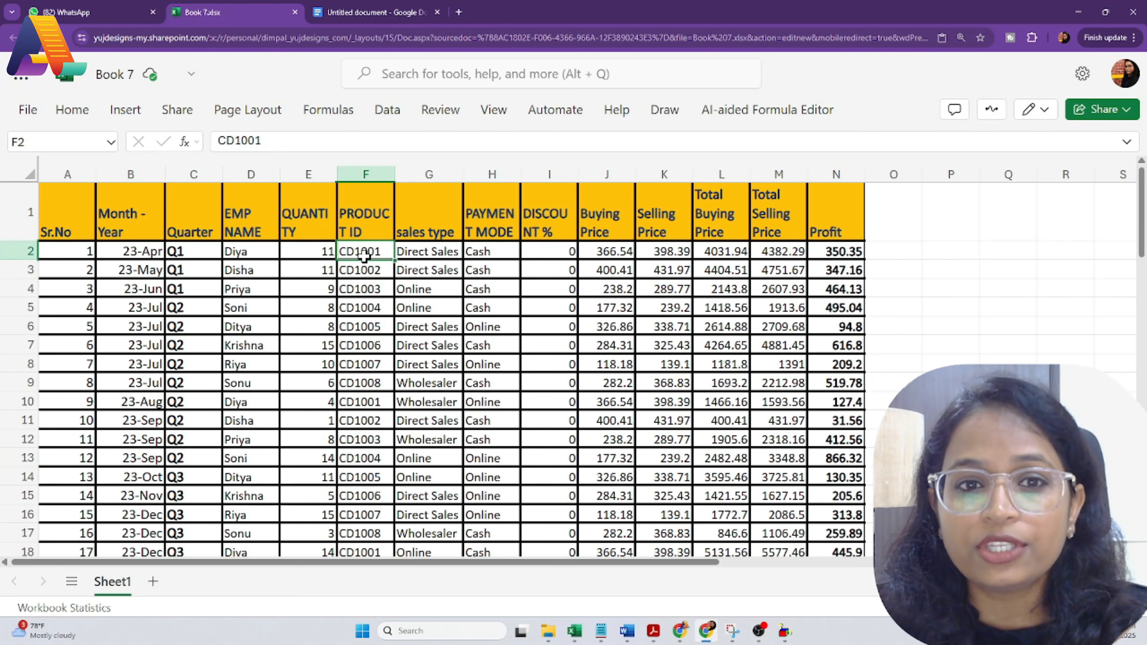
click(367, 271)
click(366, 404)
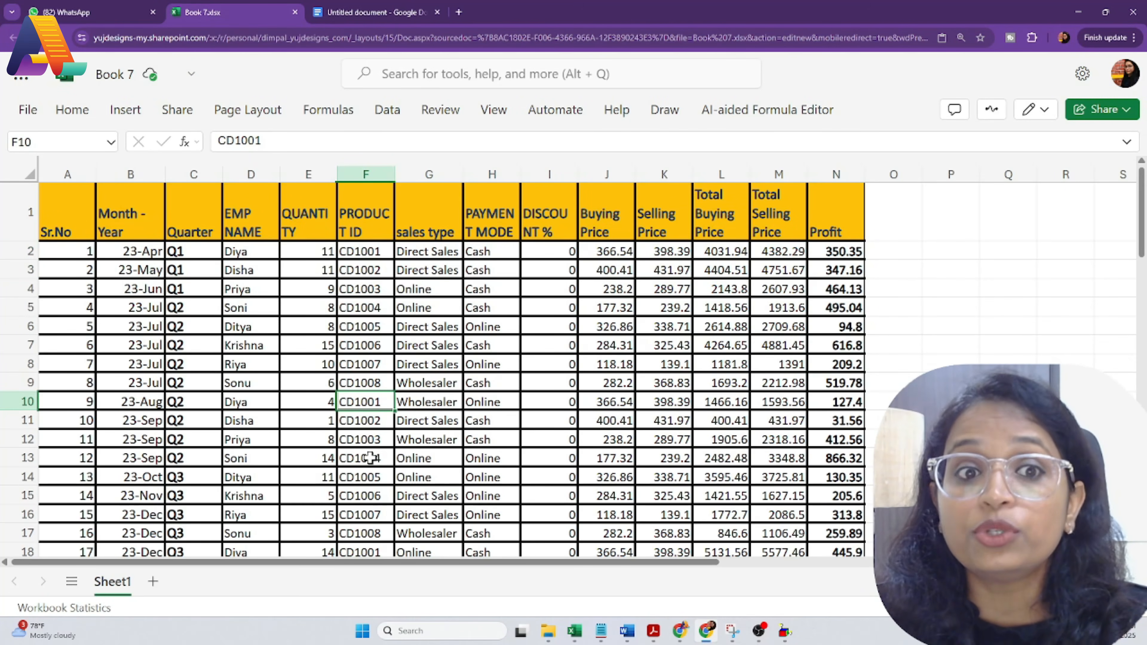
Step: Show repeated employee names, select the EMP NAME column and pick O3 for the unique list
click(224, 289)
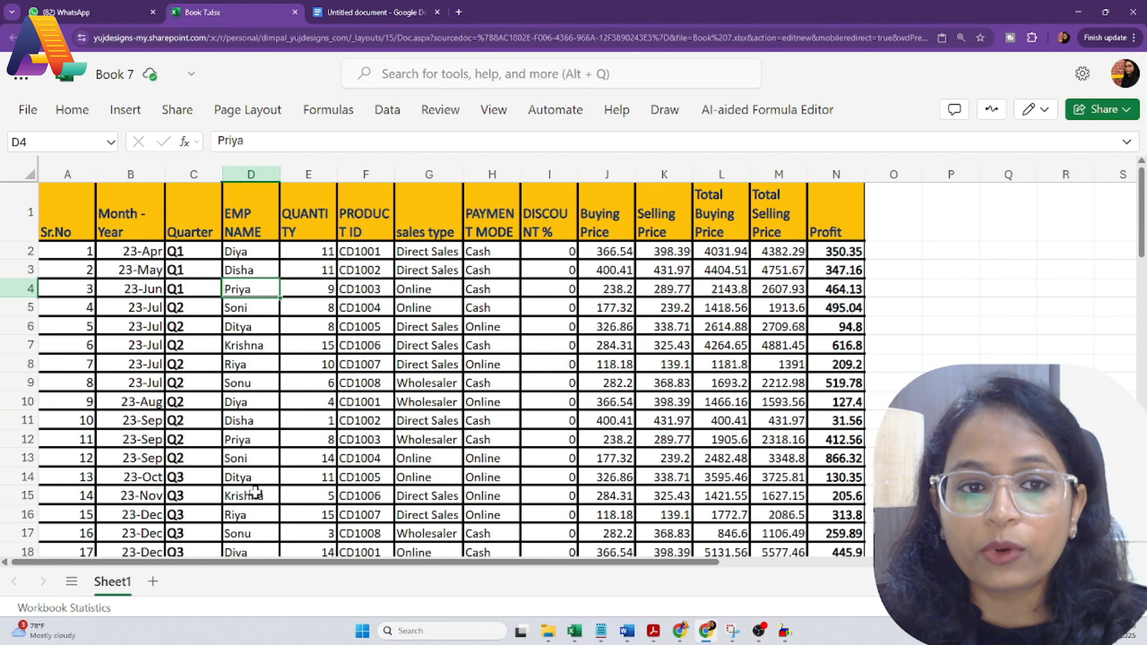
click(255, 423)
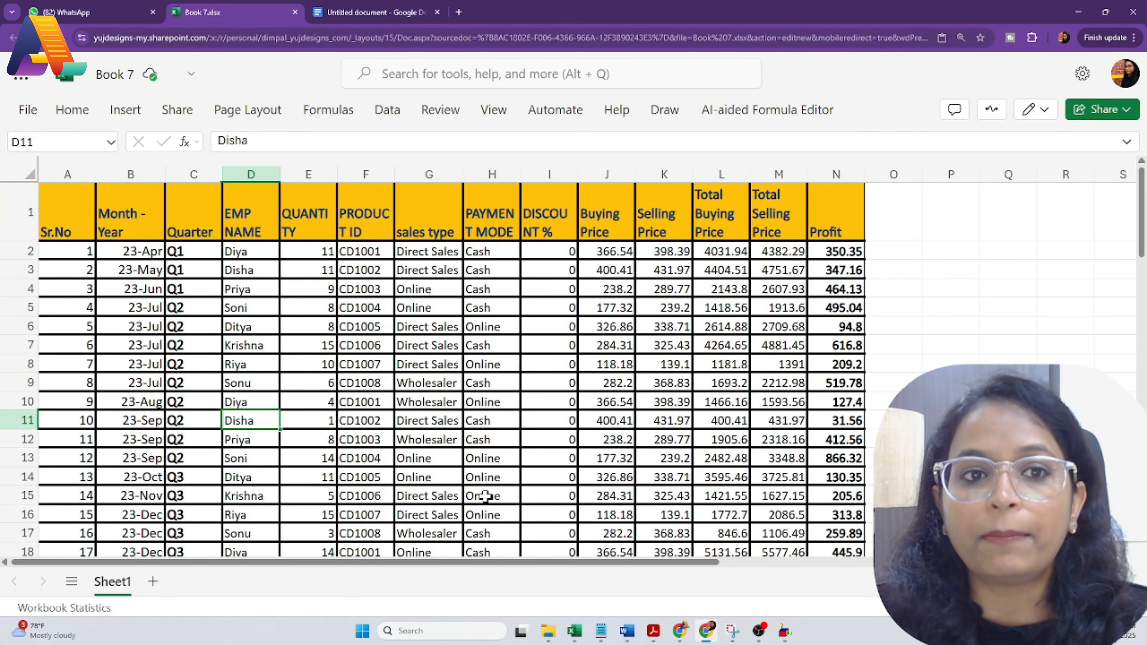
click(247, 175)
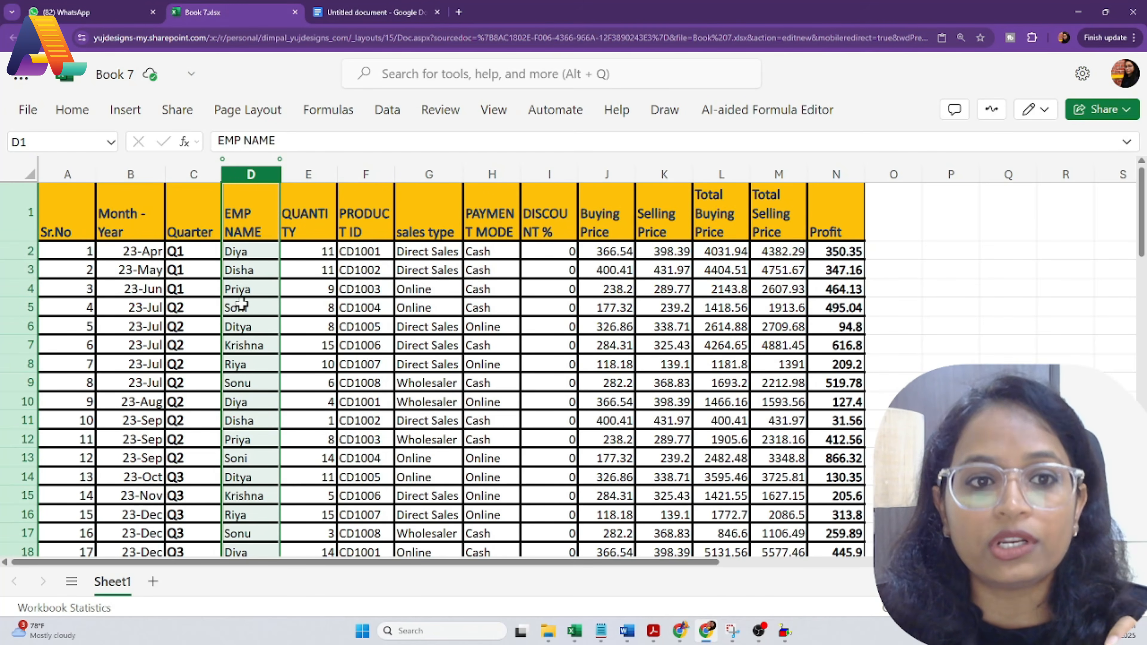
click(908, 269)
Step: Enter =UNIQUE(D:D) in O3 so each EMP NAME value spills down column O once
text(=u)
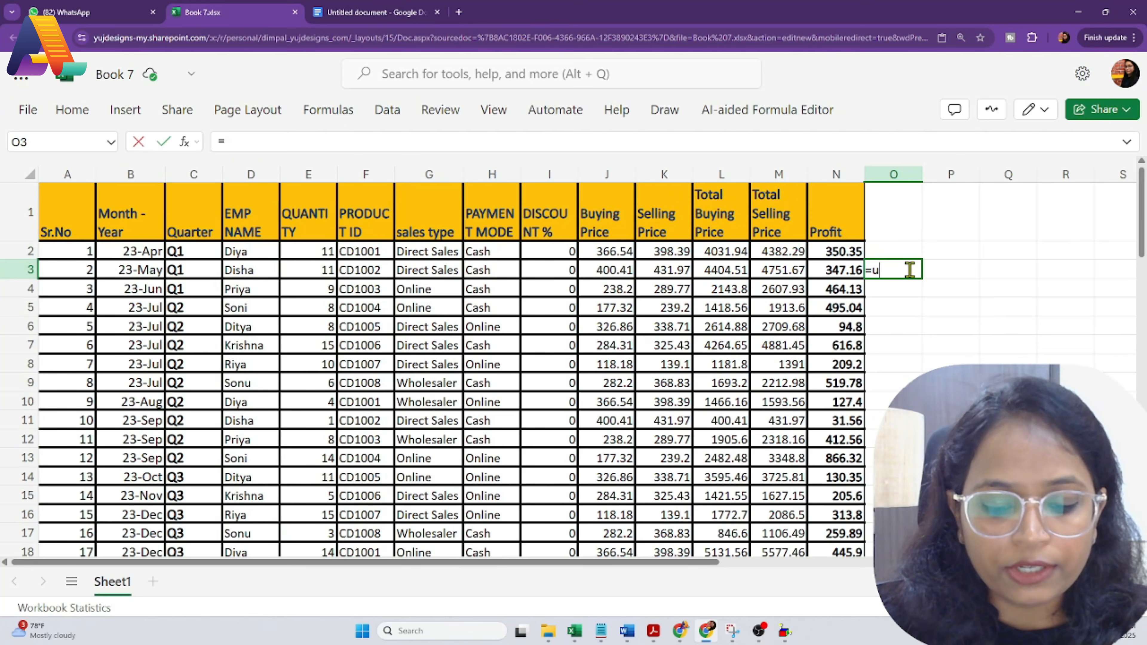
text(ni)
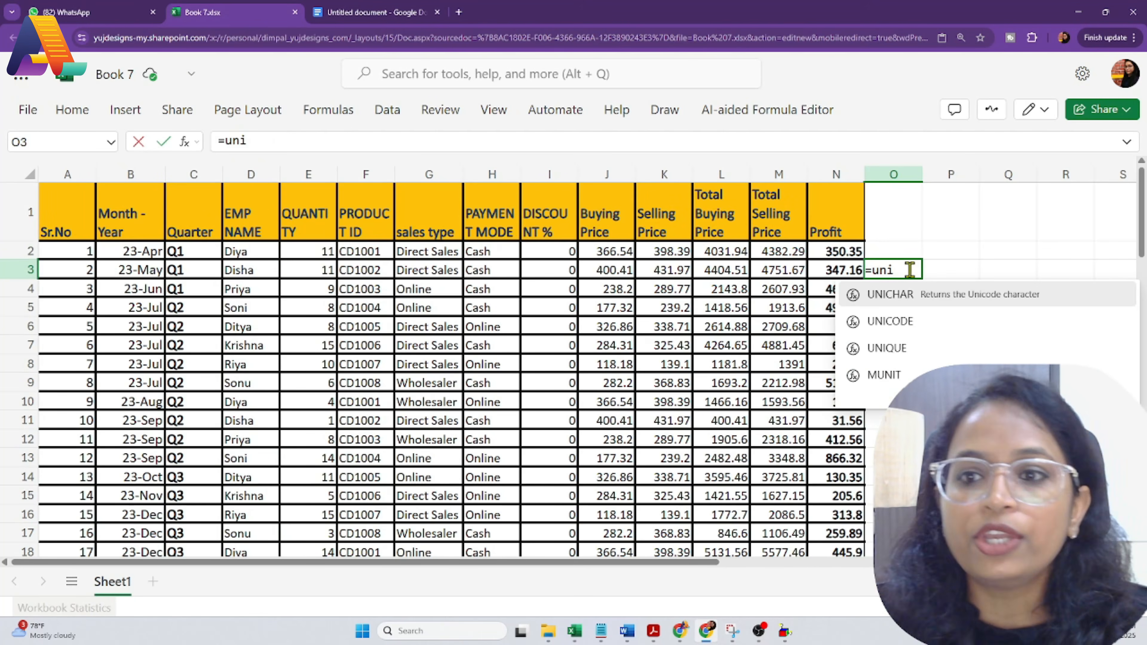
click(899, 347)
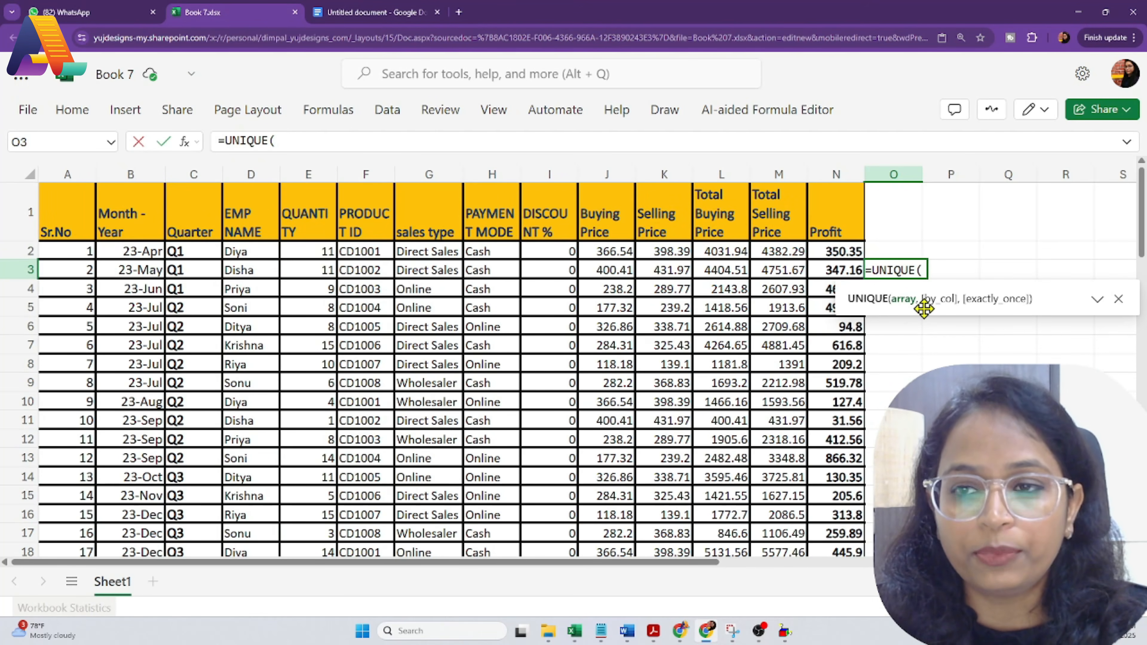
click(252, 174)
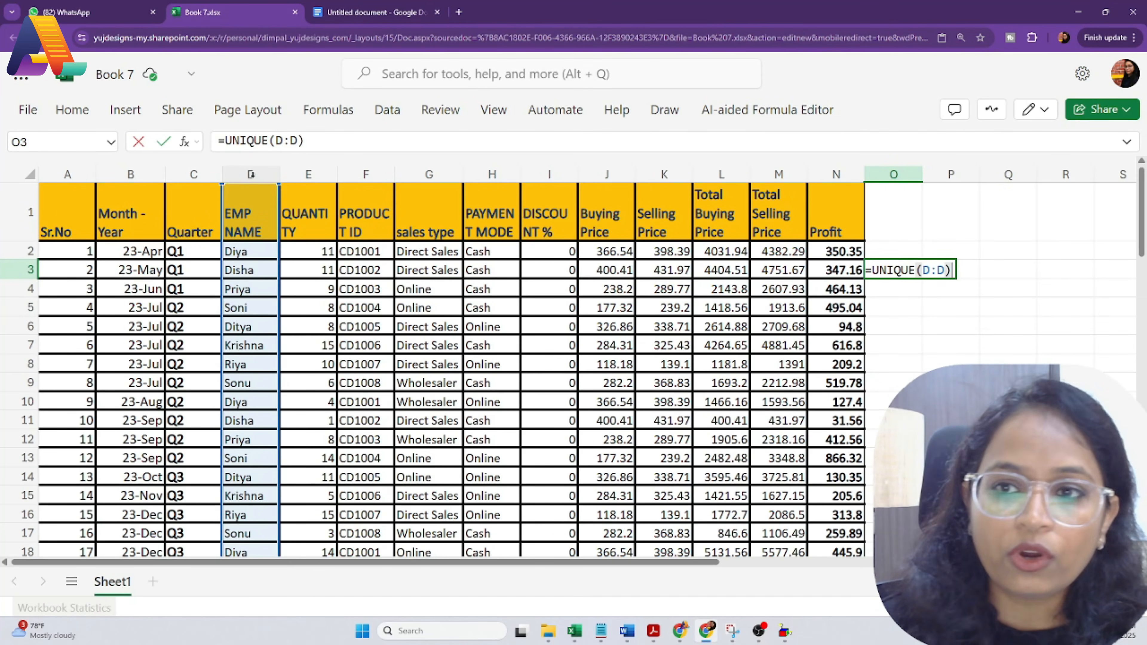
key(Return)
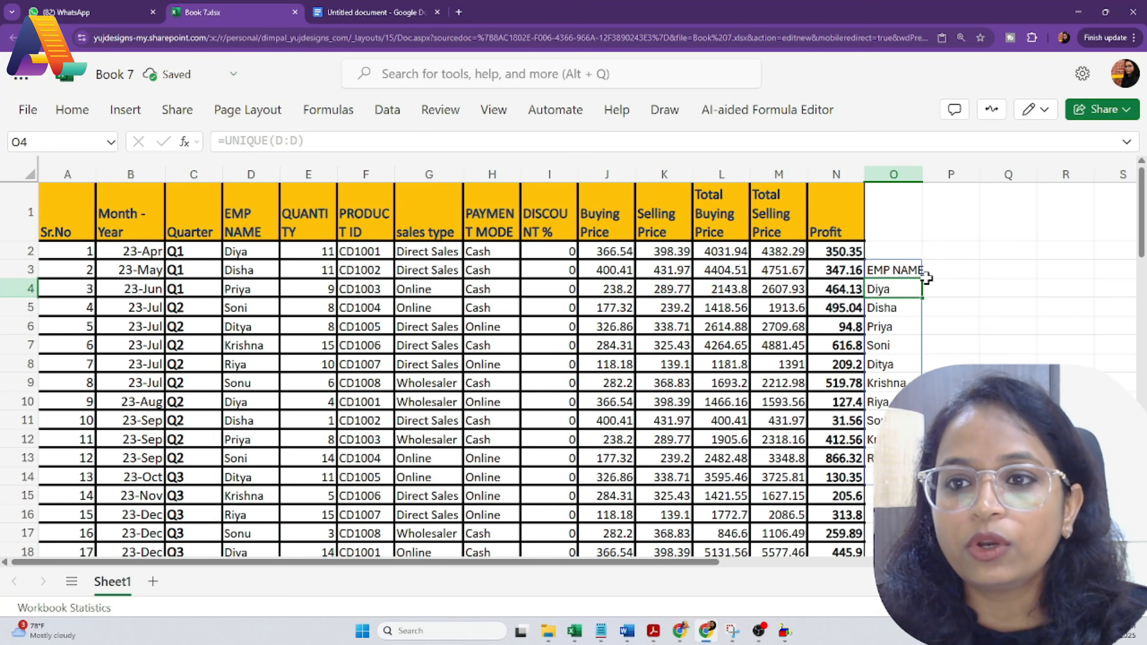
Step: Check the spilled list of unique employee names below O3
click(897, 268)
key(Down)
key(Down)
key(Down)
key(Down)
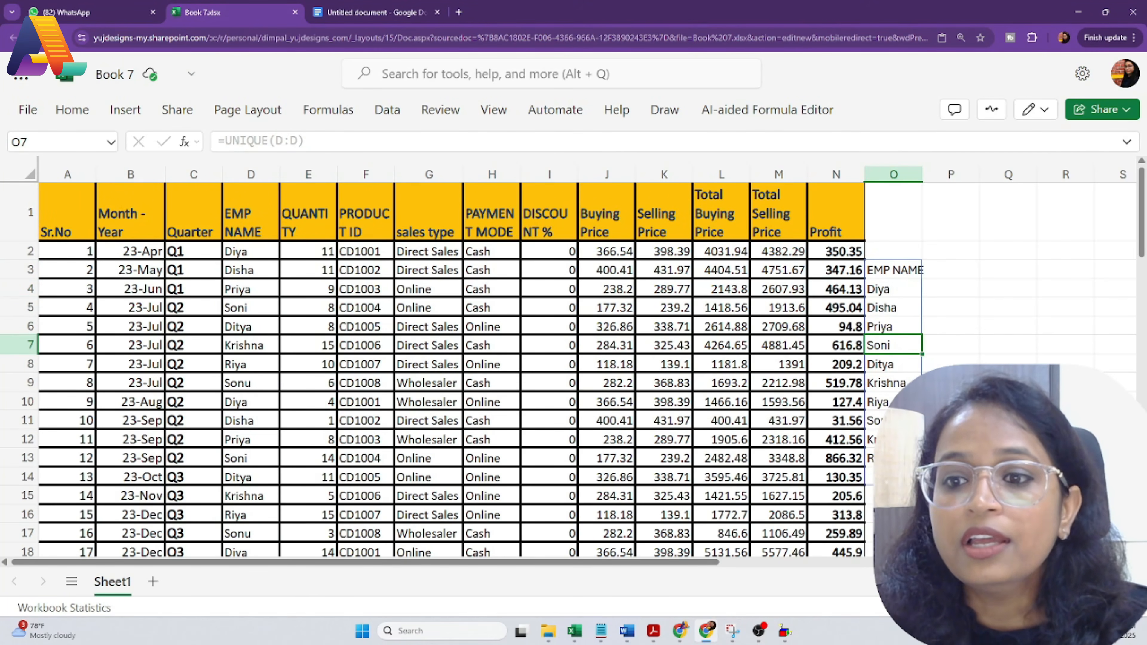
click(949, 309)
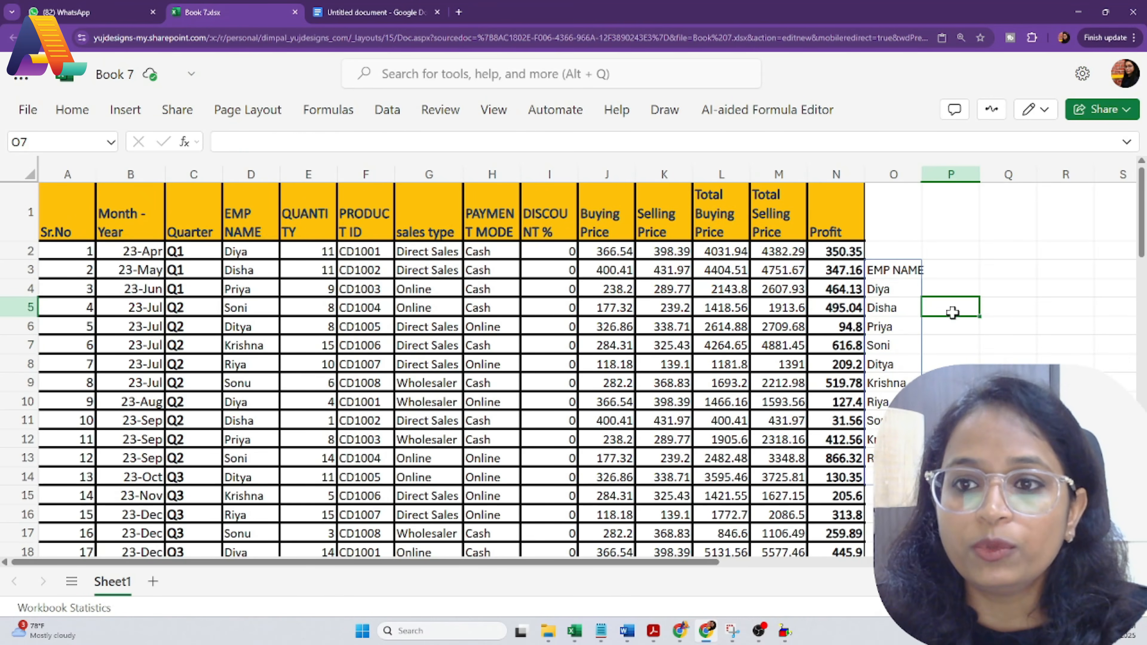
click(946, 344)
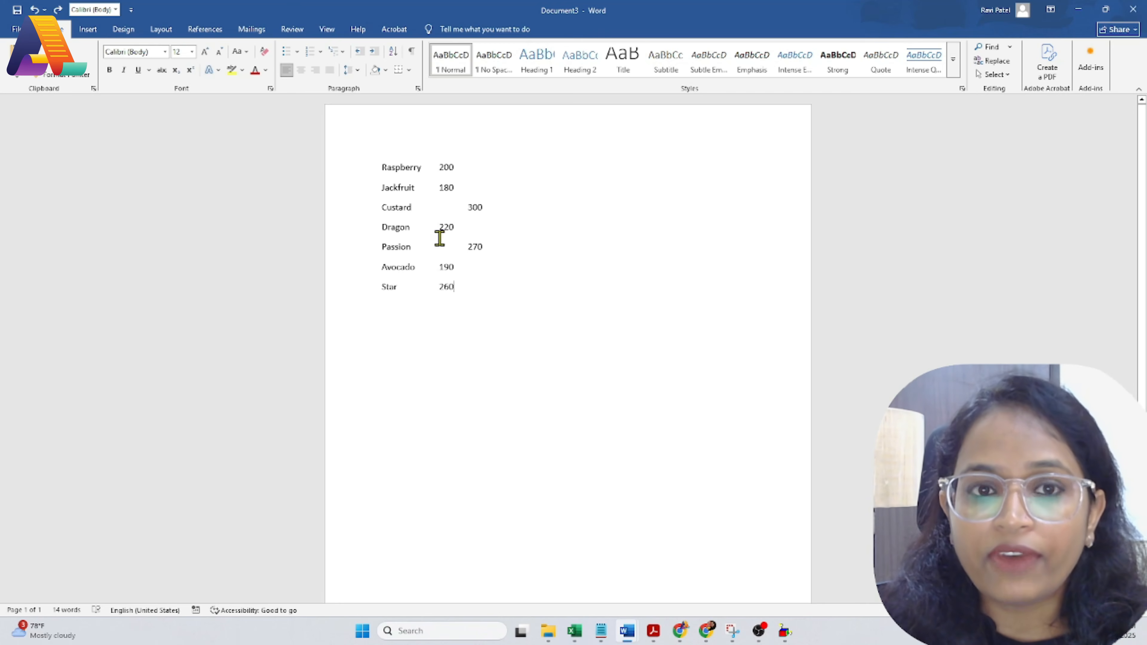
Step: Convert the tab-separated fruit and price list into a bordered table with Alt+N, T, I
click(376, 165)
shift+click(494, 284)
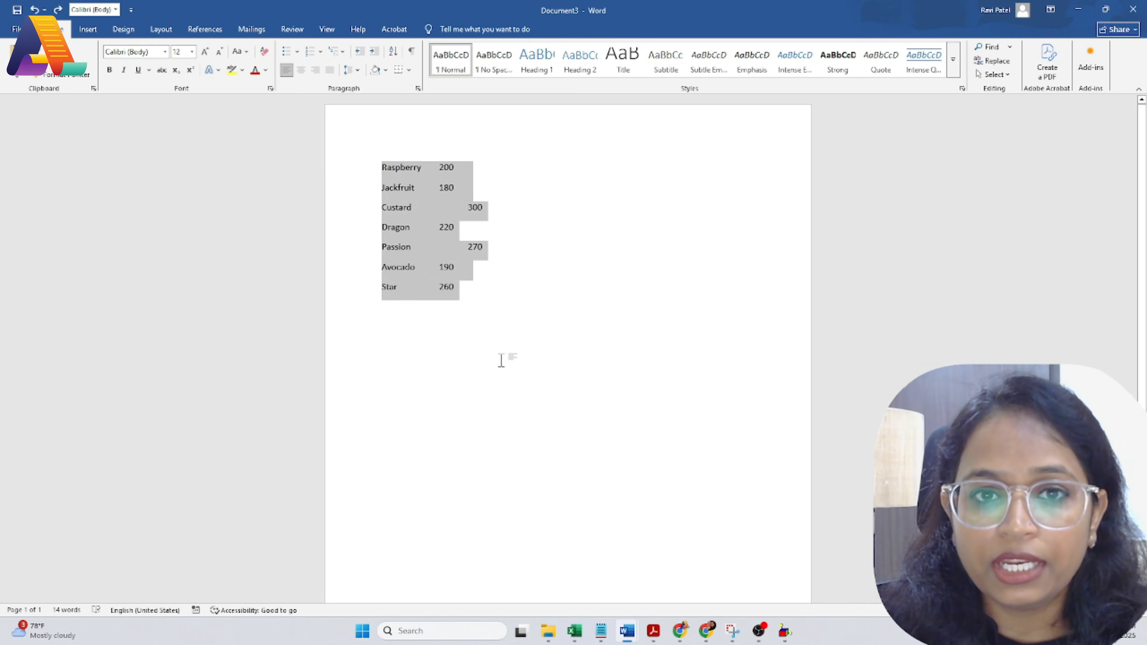
click(502, 358)
shift+click(499, 302)
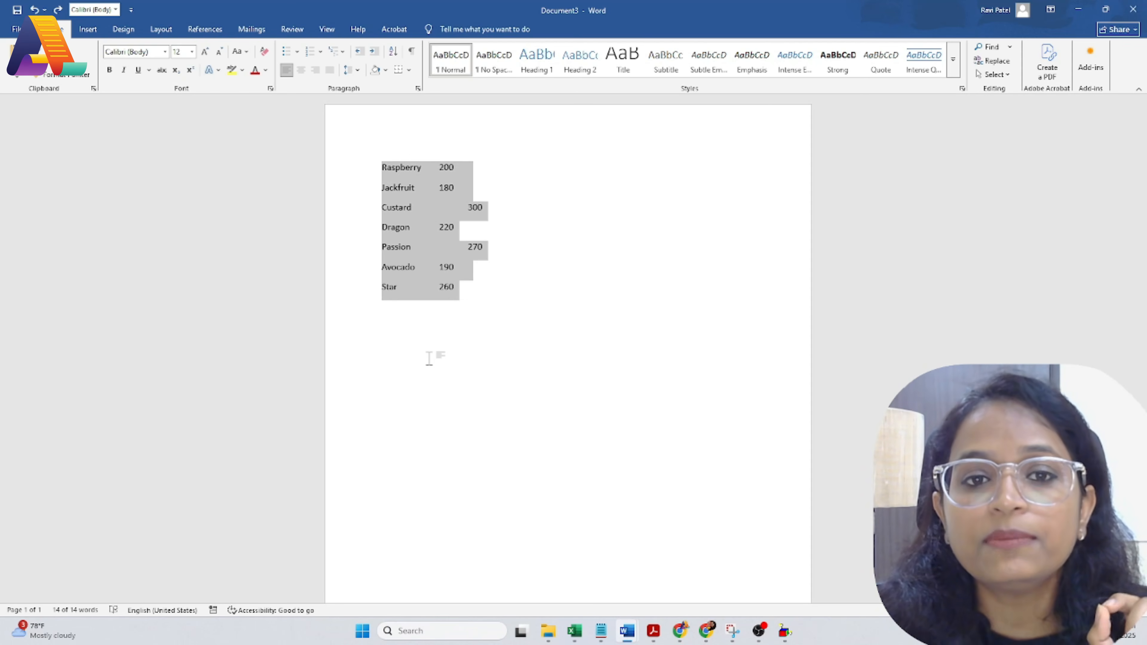
key(alt+n)
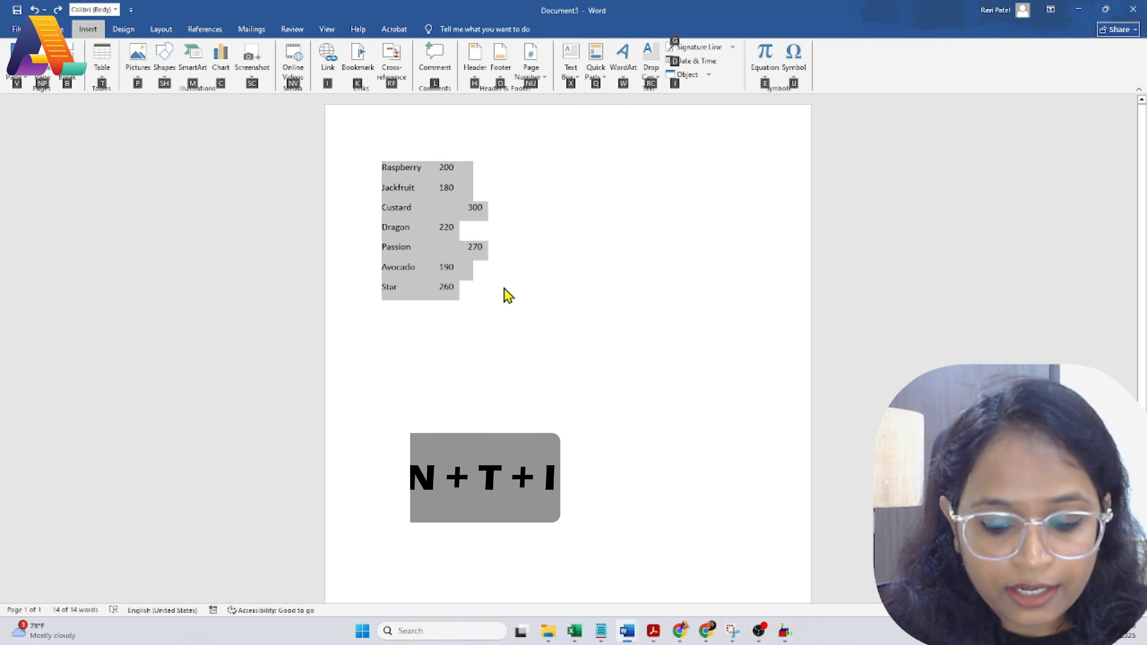
key(t)
key(i)
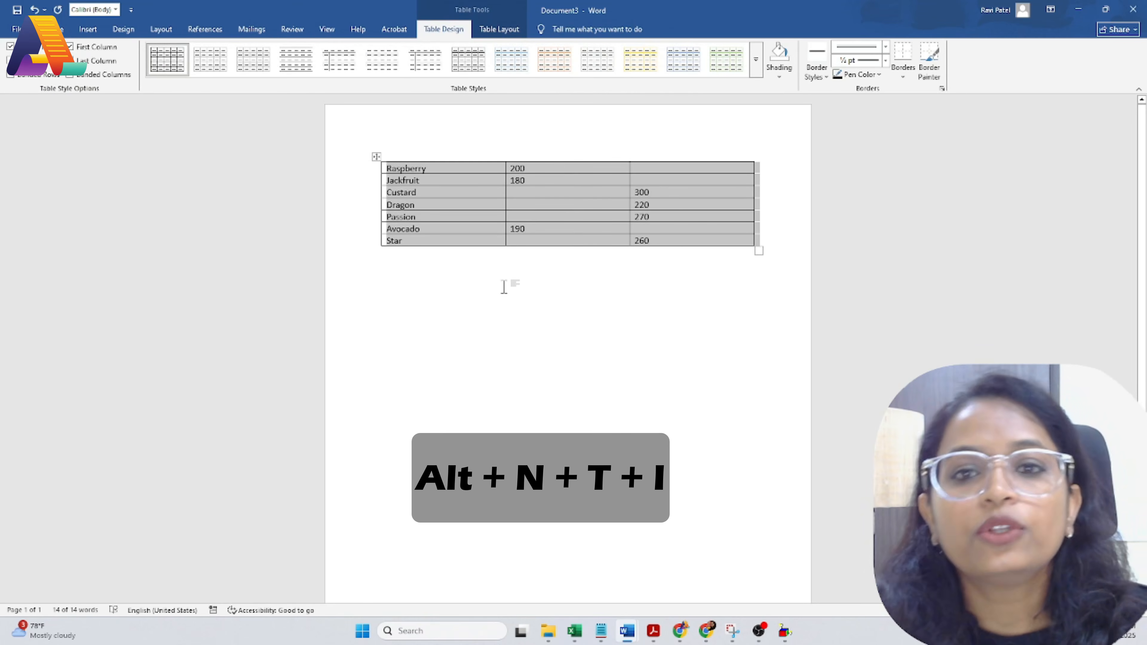
click(532, 366)
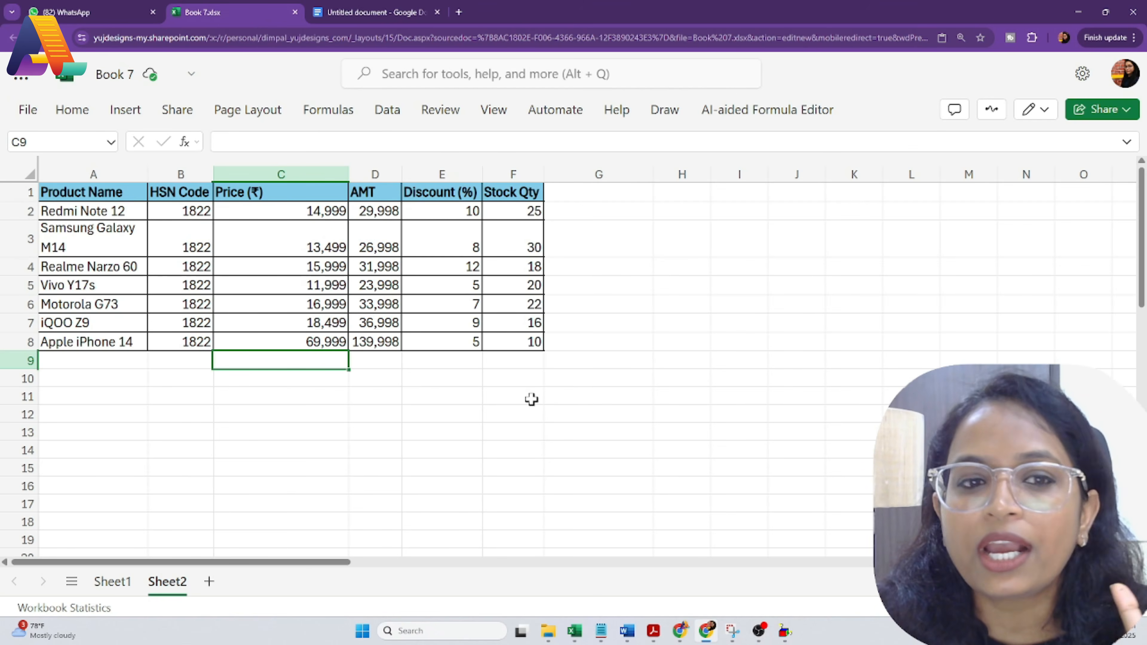
Step: Enter =TRANSPOSE(A1:F8) in A11 to spill a flipped copy of the product table
click(120, 398)
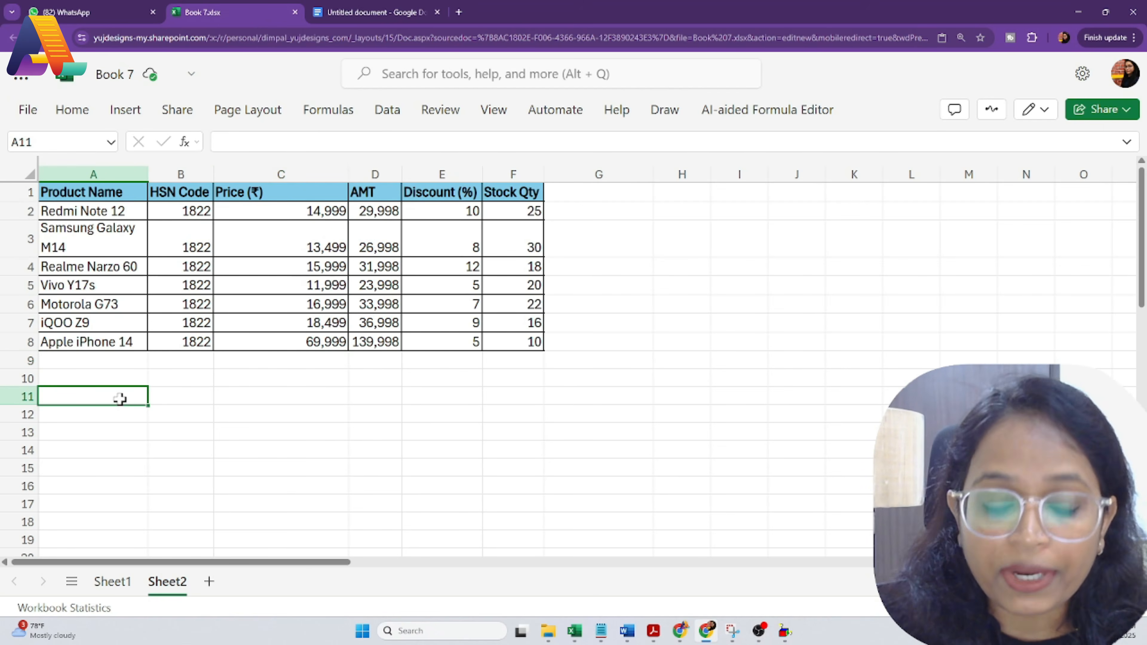
text(=tra)
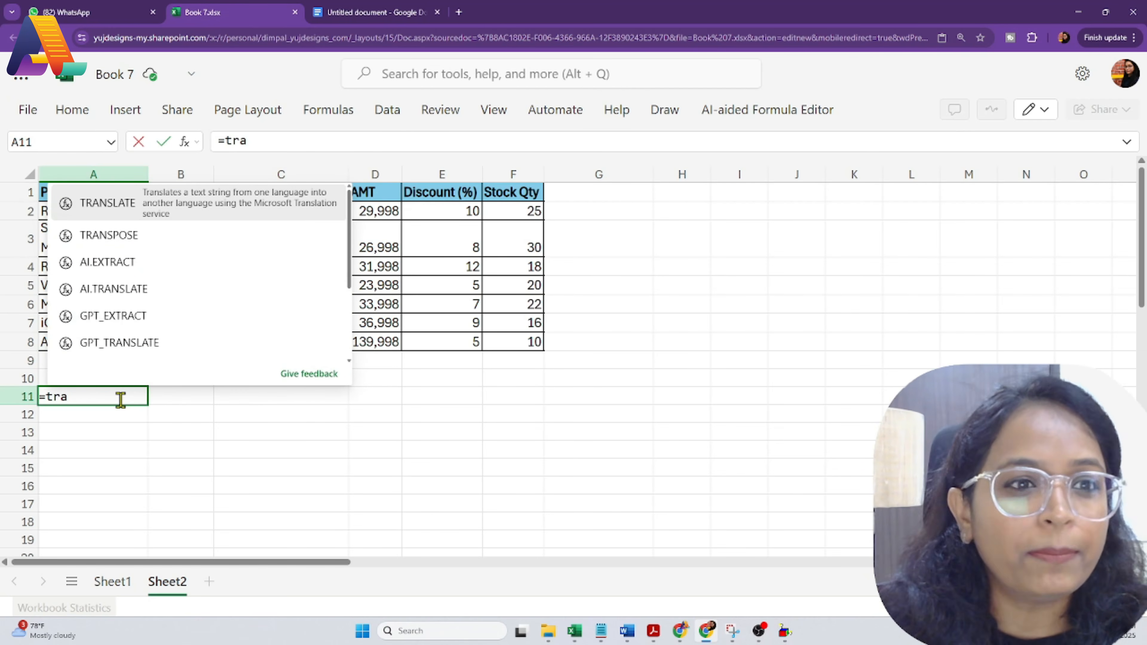
click(122, 226)
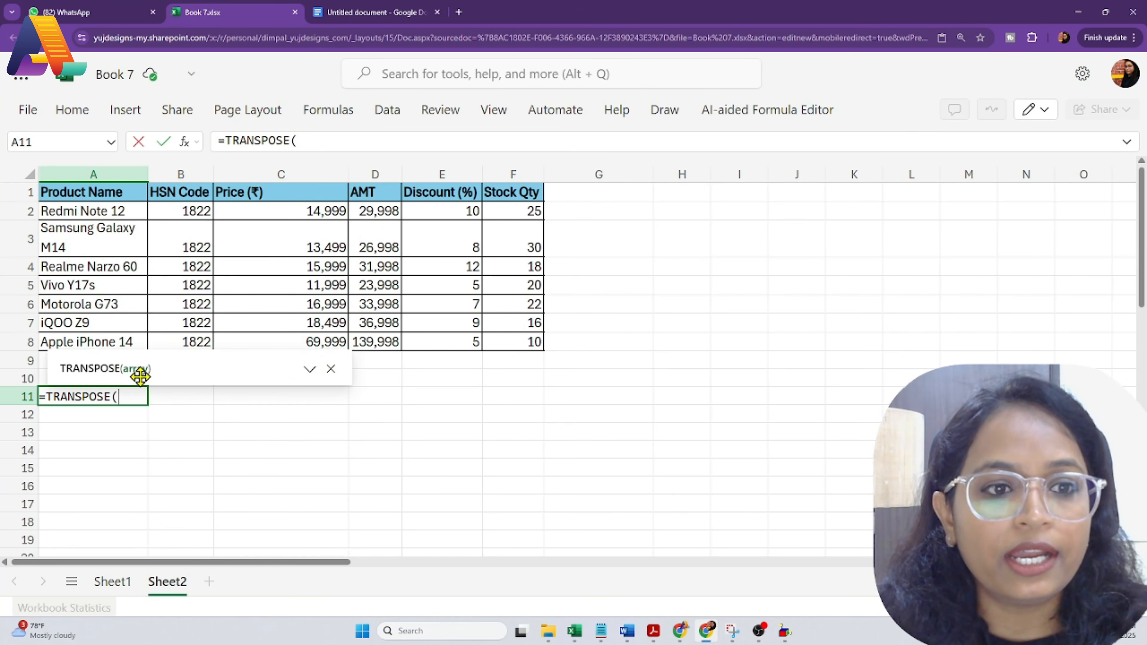
drag(43, 194, 526, 337)
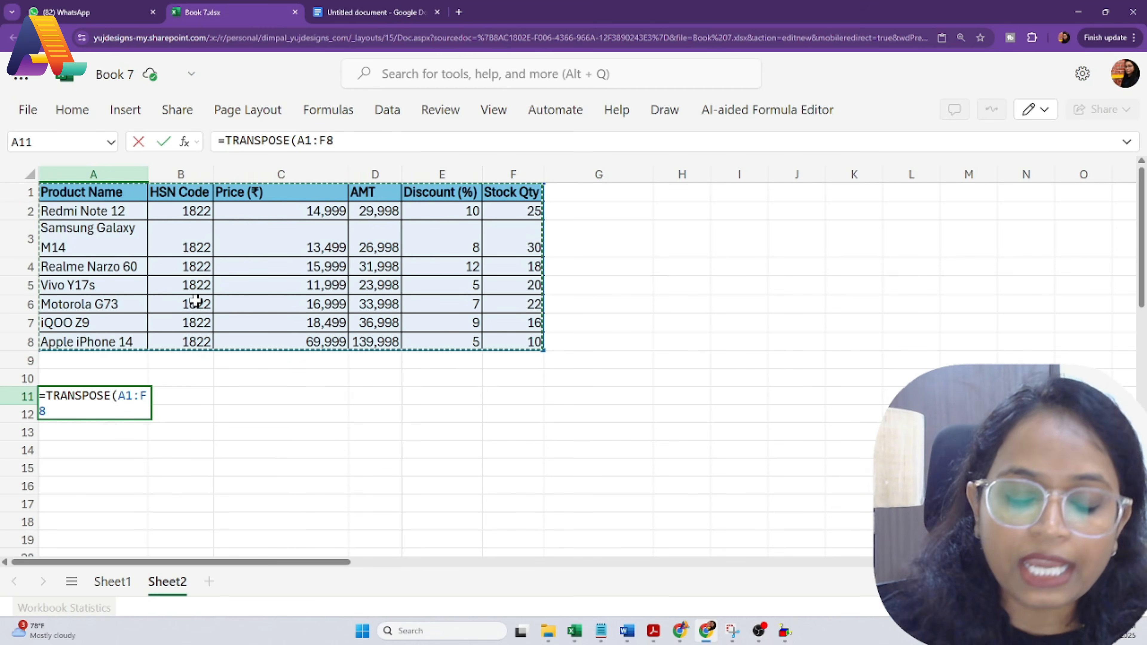
text())
key(Return)
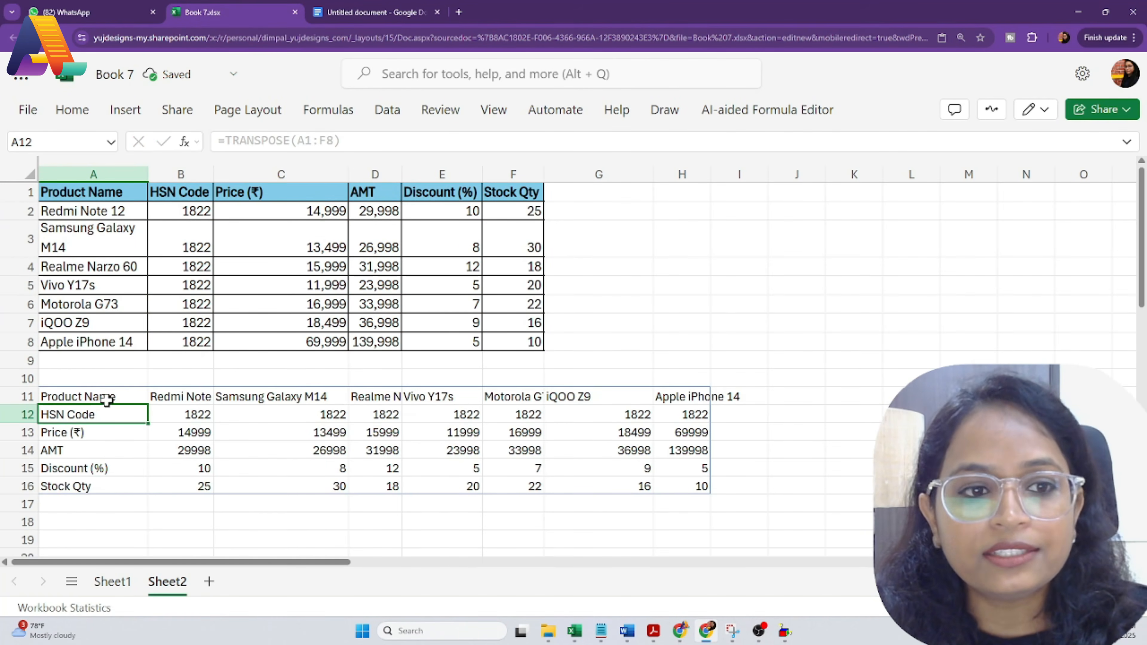
Step: Add All Borders to the transposed table A11:H16
drag(110, 400, 693, 486)
click(71, 109)
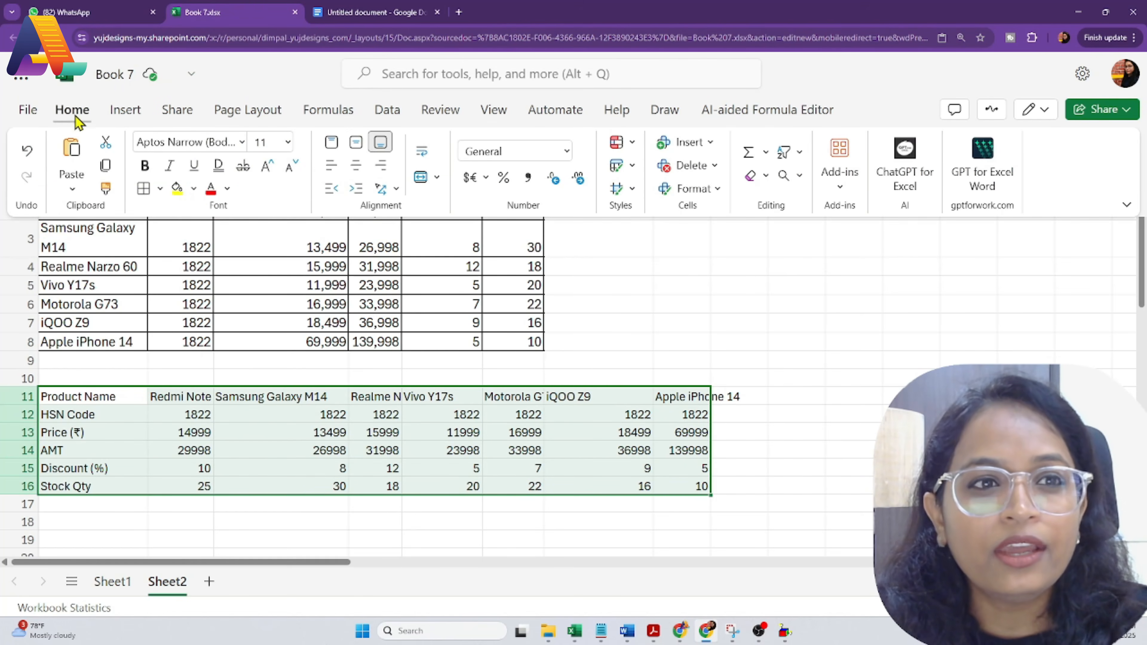
click(258, 430)
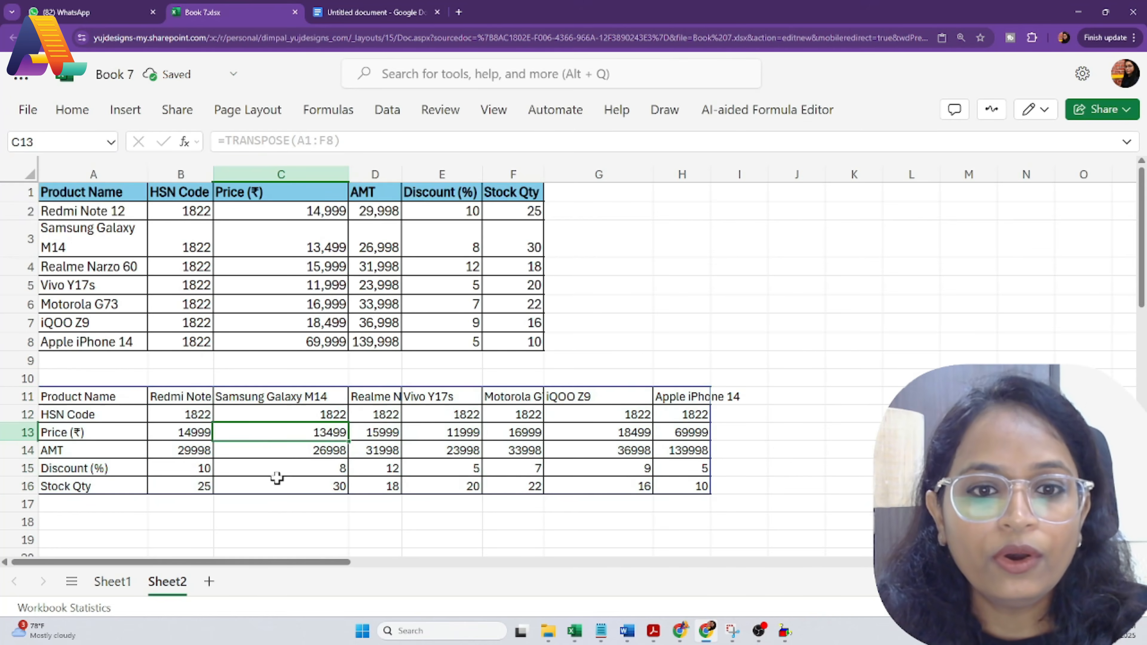
Step: AutoFit the widths of columns A to H to fit the transposed table
drag(676, 189, 703, 192)
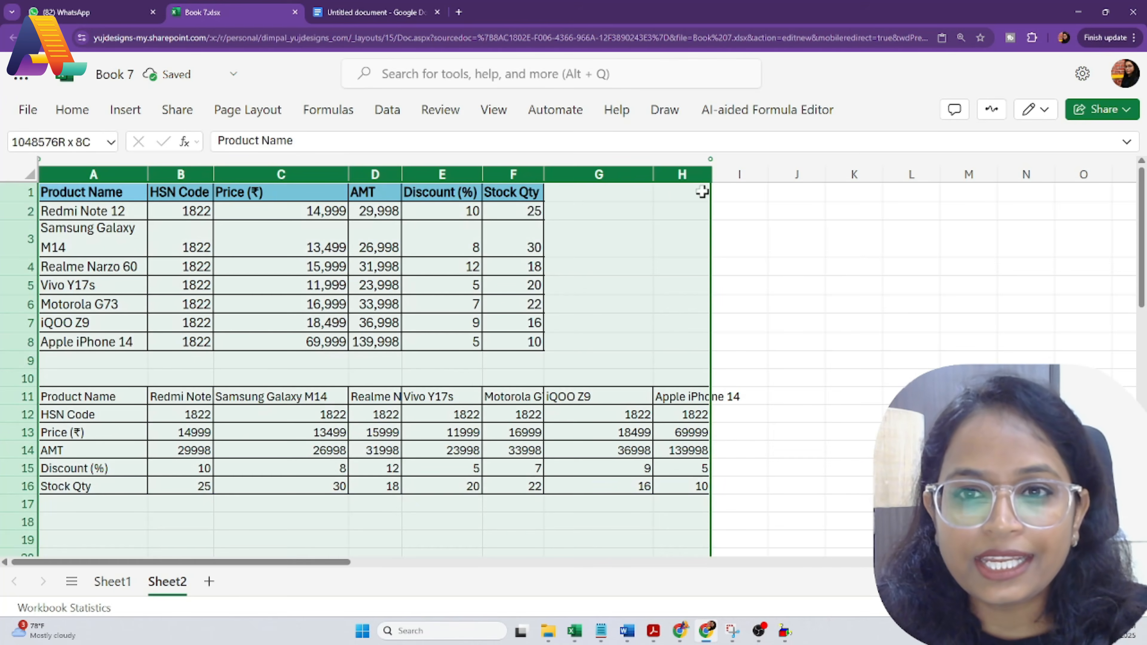
double_click(653, 172)
click(581, 410)
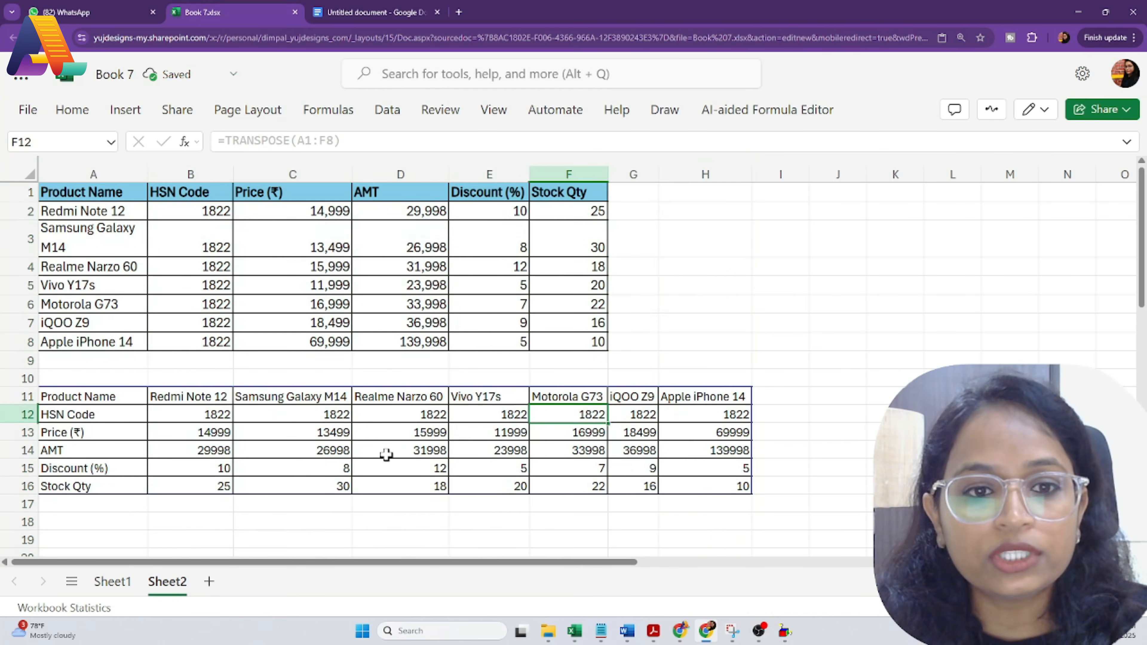
drag(84, 399, 696, 489)
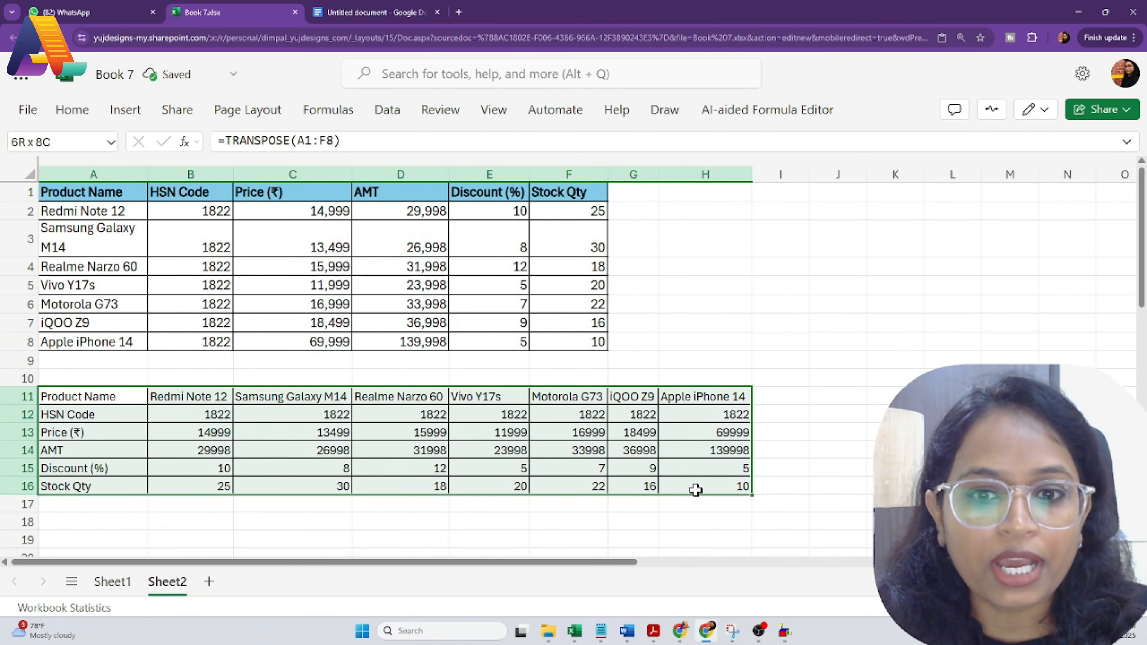
click(401, 502)
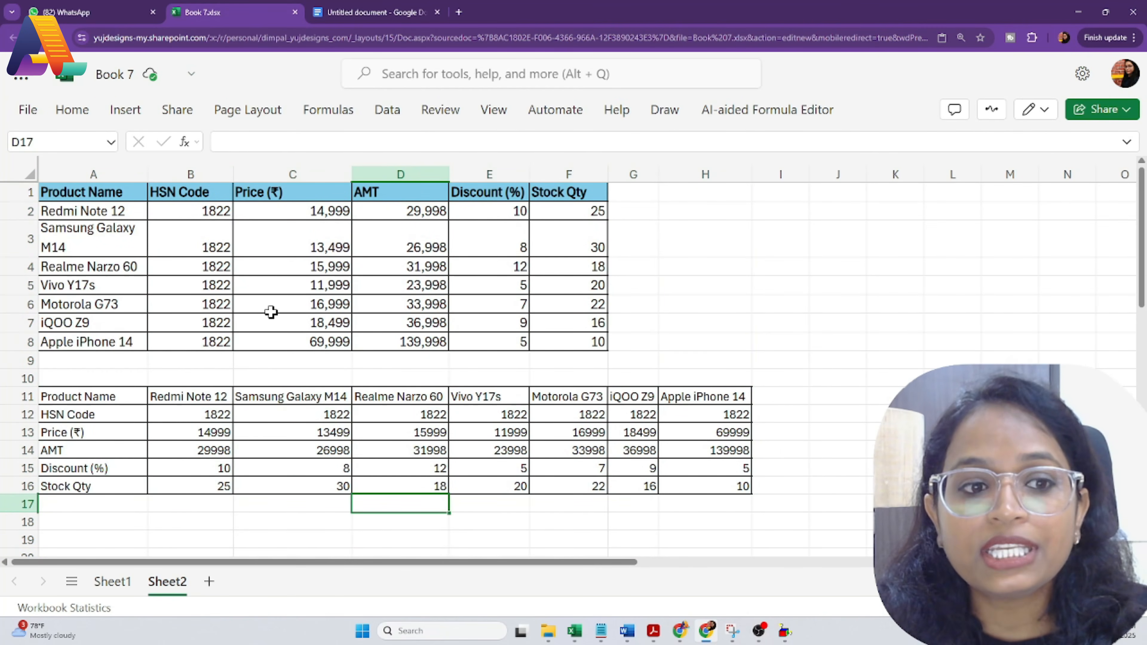